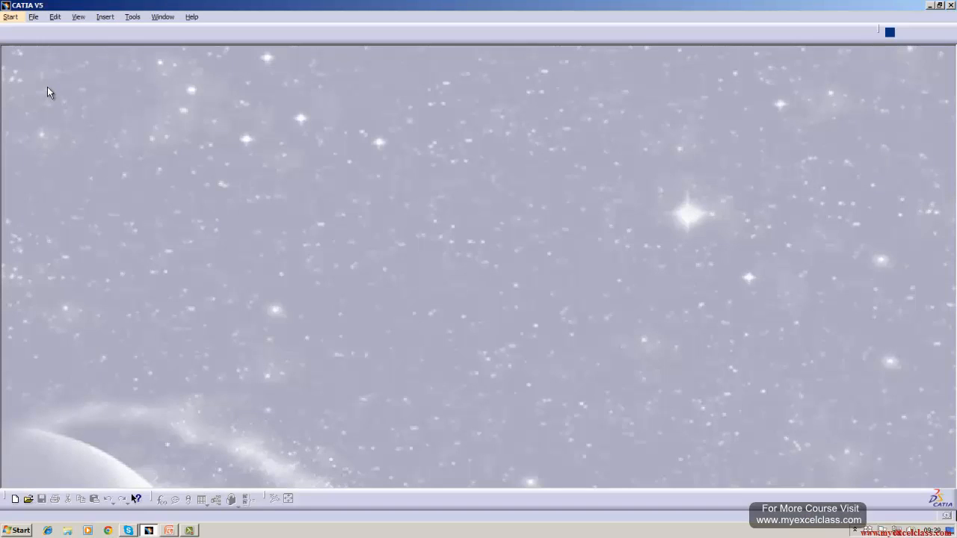
# Create a new Part Design part named Shaft and define its PartBody as the work object.
pyautogui.click(20, 17)
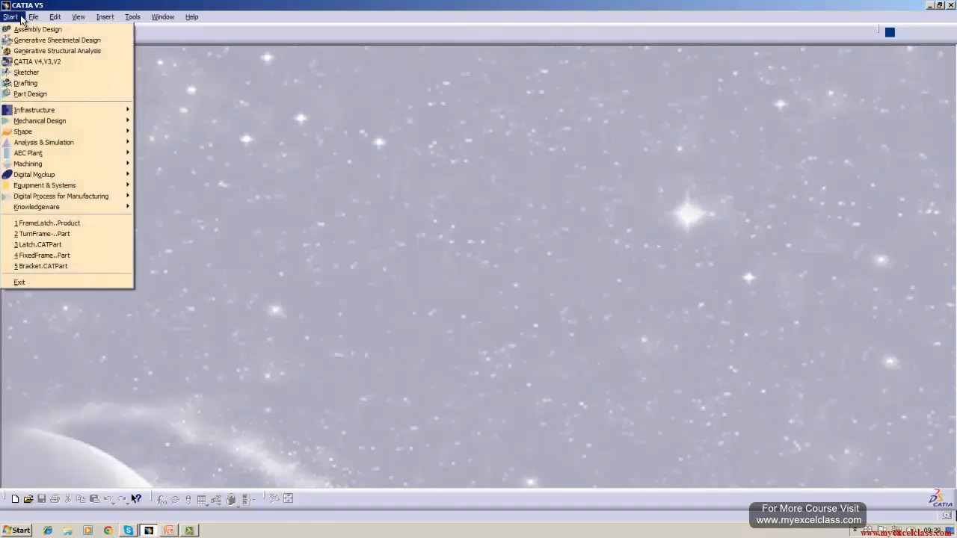
pyautogui.click(30, 94)
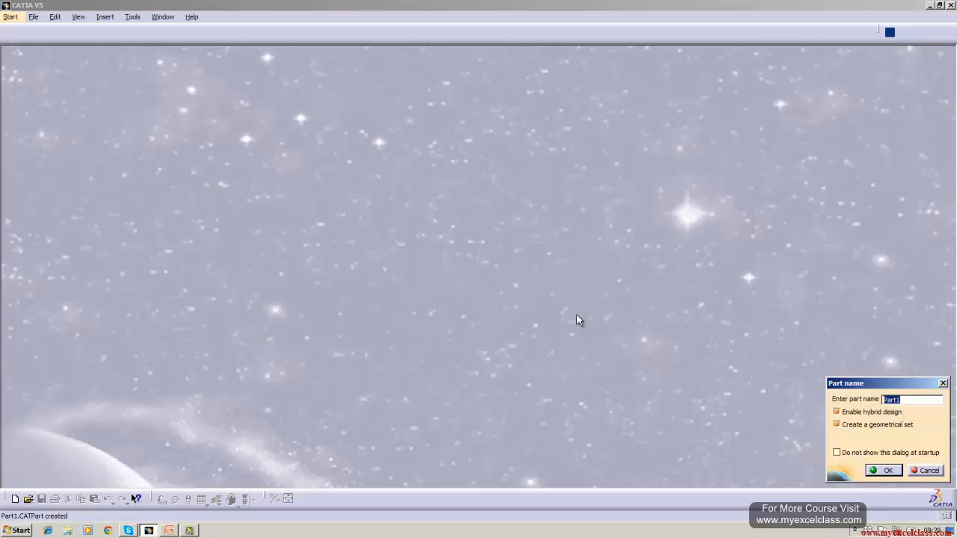
pyautogui.press('BackSpace')
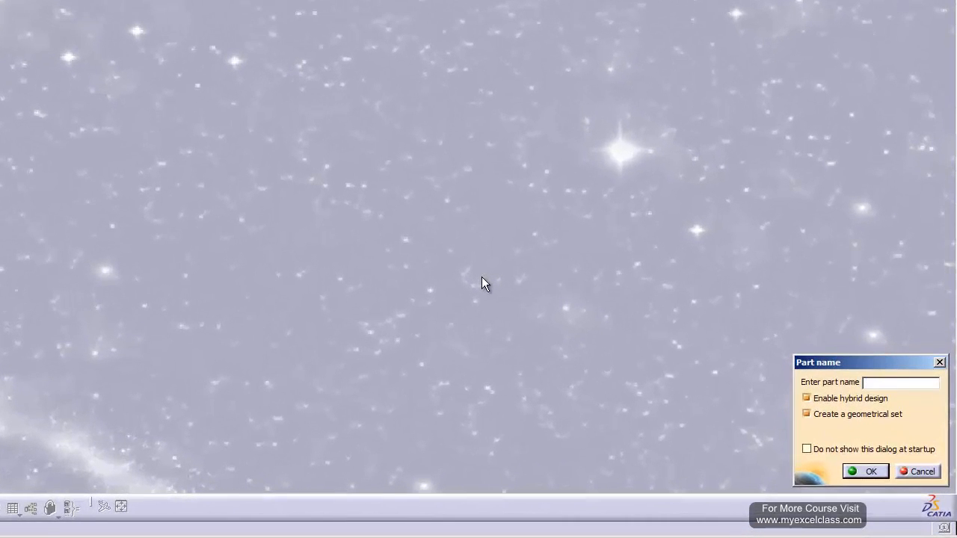
pyautogui.write('Shaft')
pyautogui.click(872, 472)
pyautogui.click(869, 472)
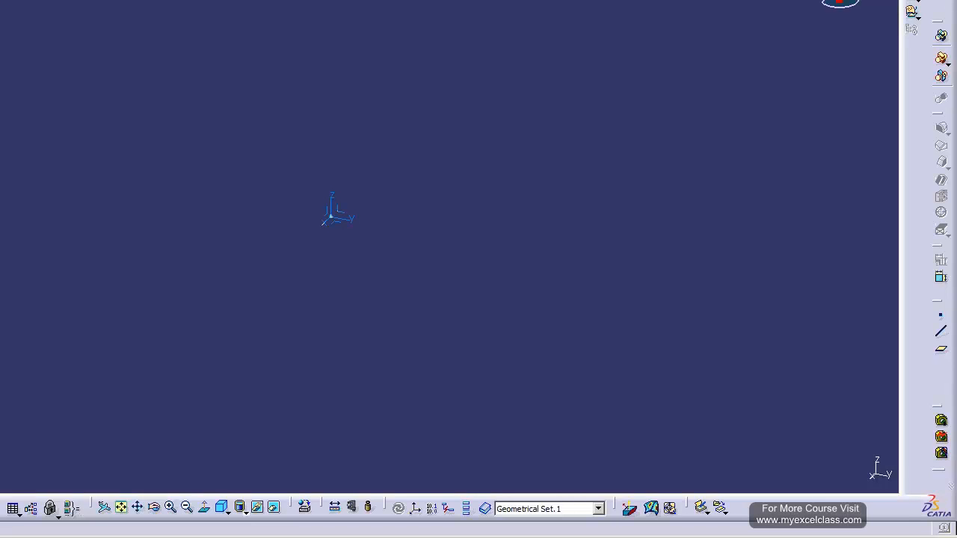
pyautogui.rightClick(63, 136)
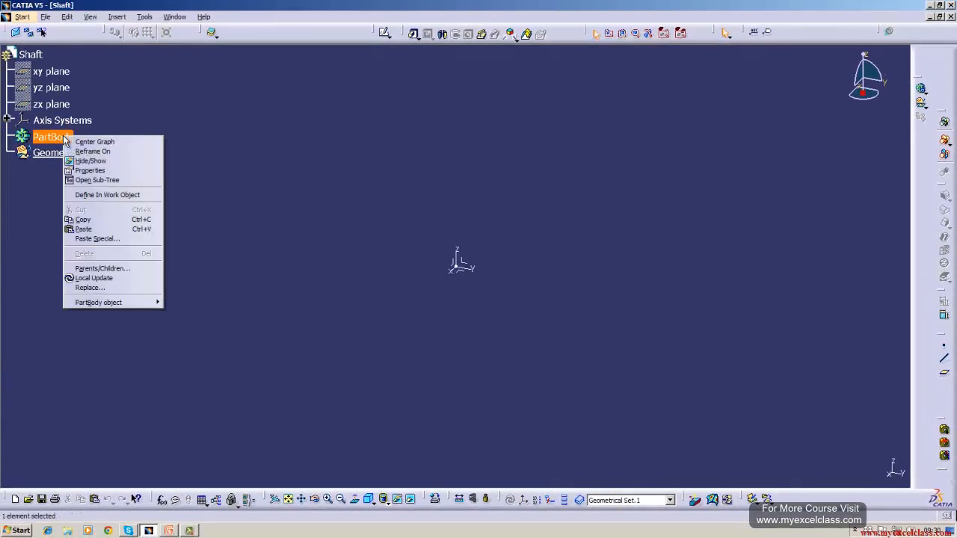
pyautogui.click(98, 195)
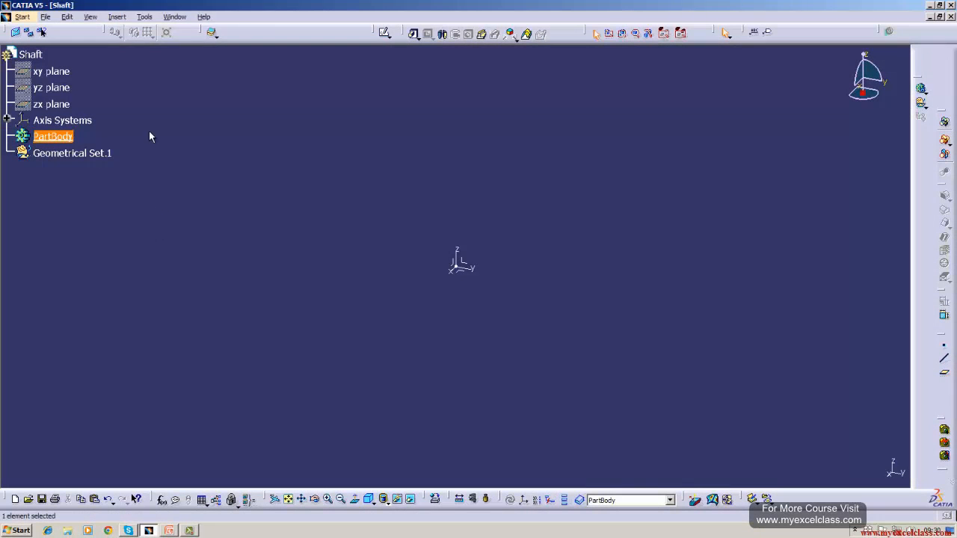
# Save the part as Shaft in CATPart format in the O-Desk folder under Credit-CSR on drive D.
pyautogui.click(46, 16)
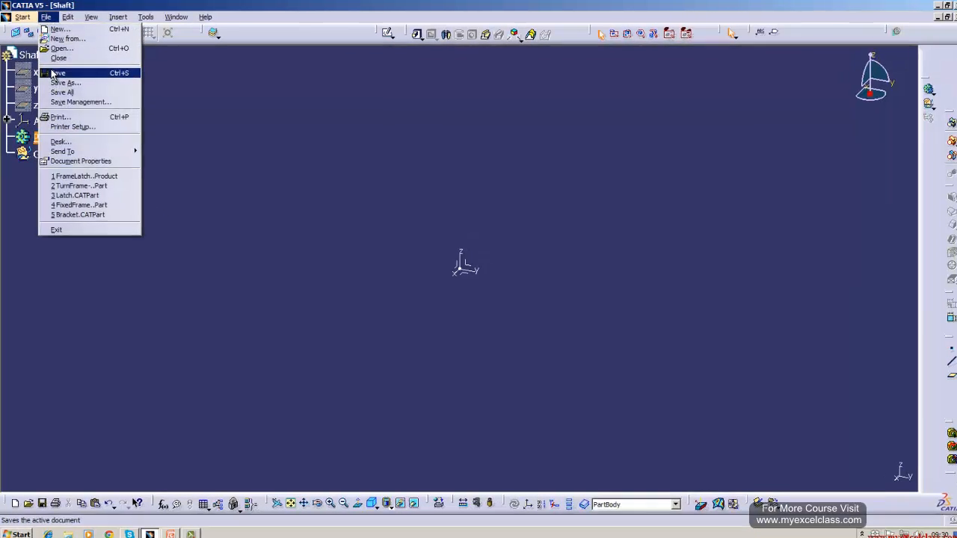
pyautogui.click(52, 73)
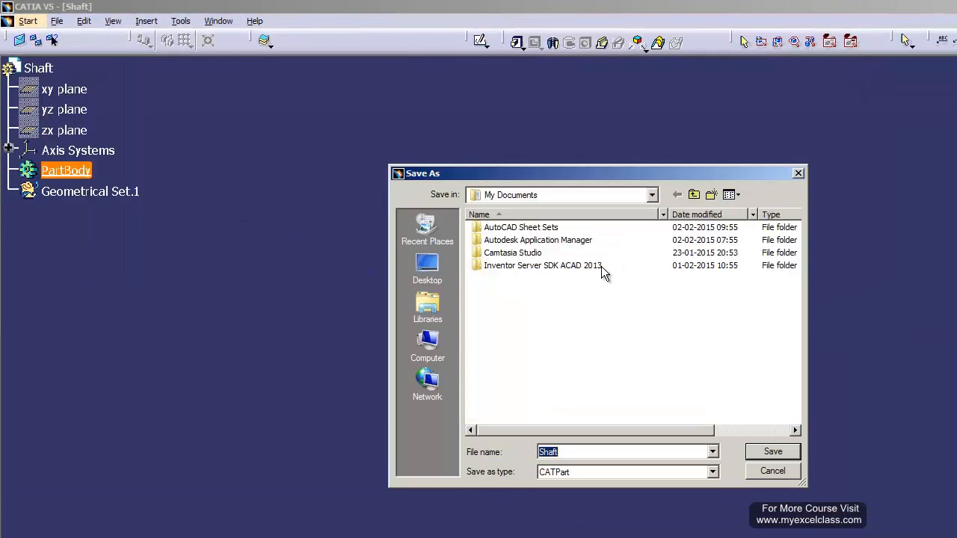
pyautogui.click(652, 194)
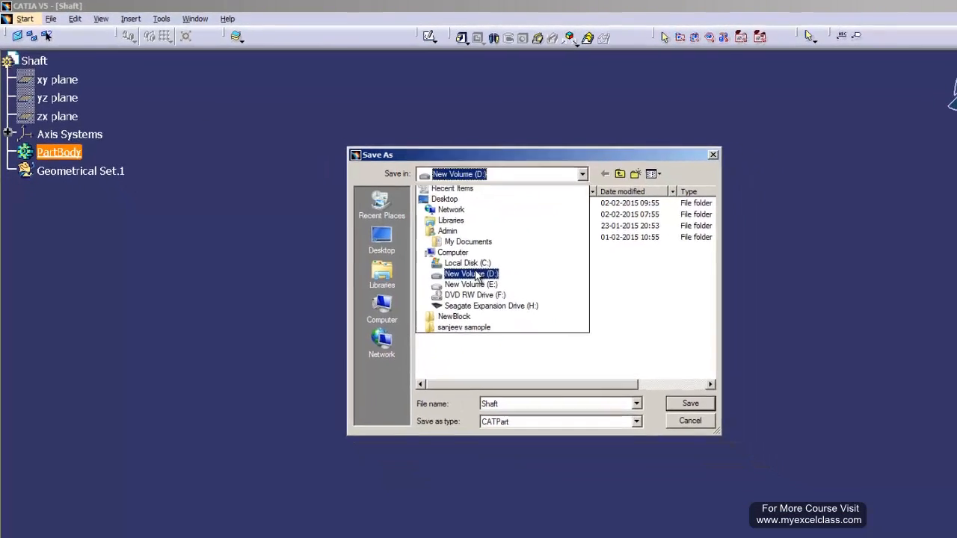
pyautogui.click(471, 274)
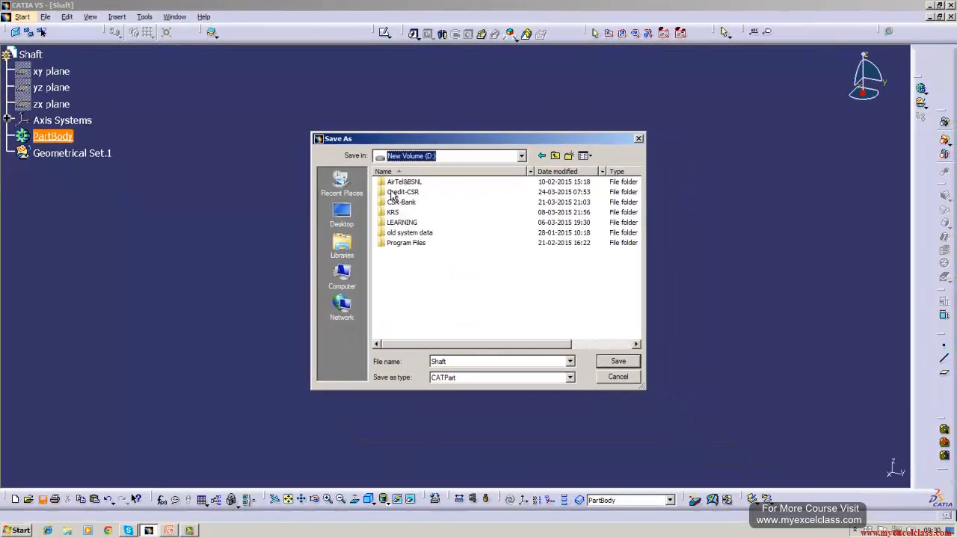
pyautogui.doubleClick(392, 192)
pyautogui.click(393, 205)
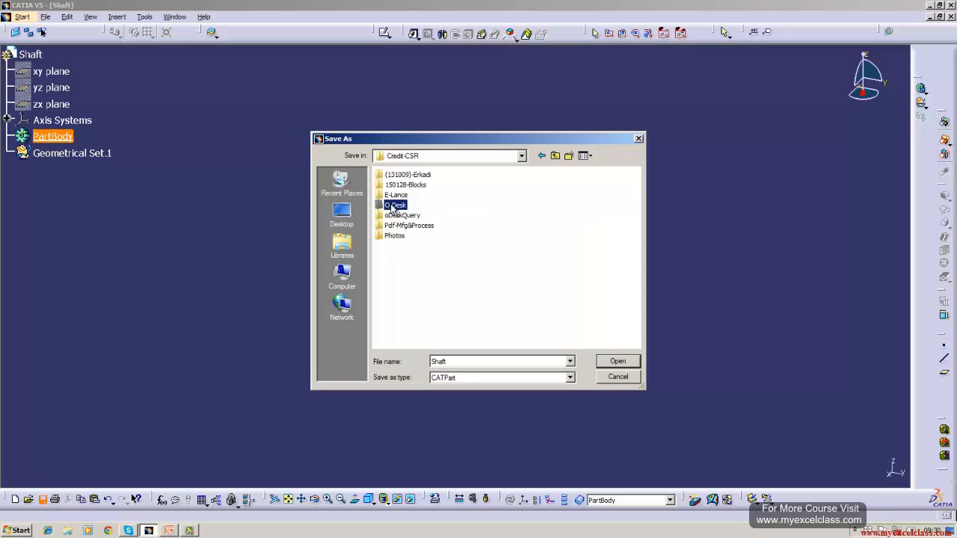
pyautogui.click(393, 205)
pyautogui.press('Escape')
pyautogui.doubleClick(394, 205)
pyautogui.press('Return')
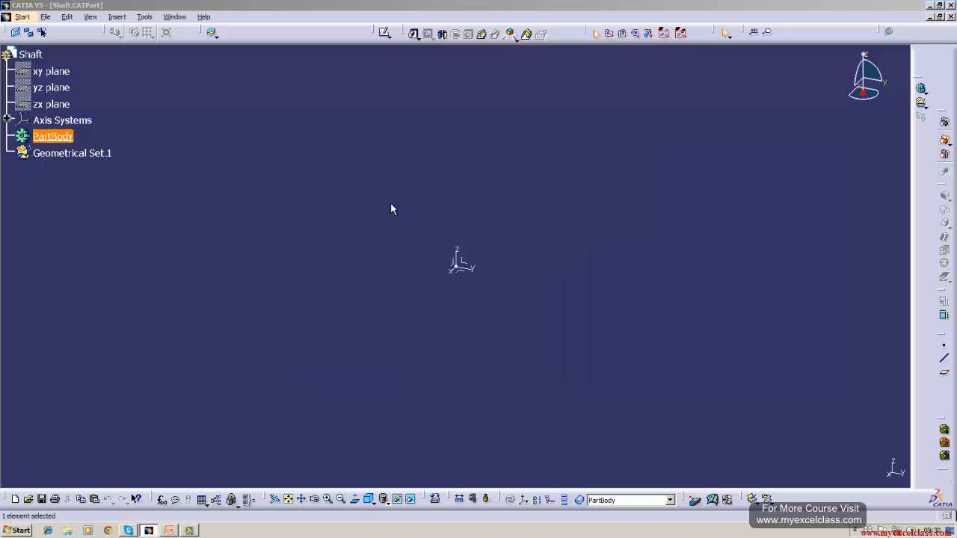
# Save the Shaft part again under the same name in the Catia folder inside CSR Folder.
pyautogui.click(45, 16)
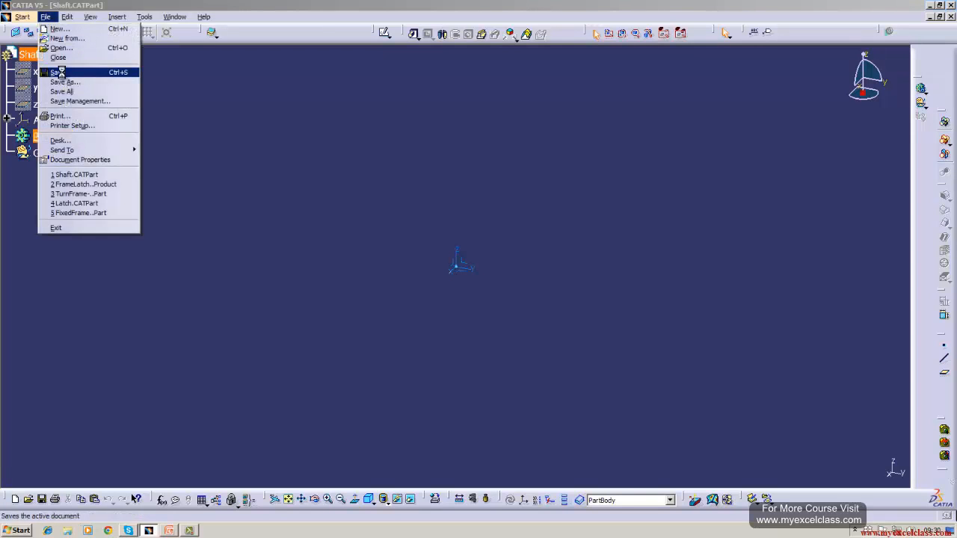
pyautogui.click(64, 71)
pyautogui.click(44, 16)
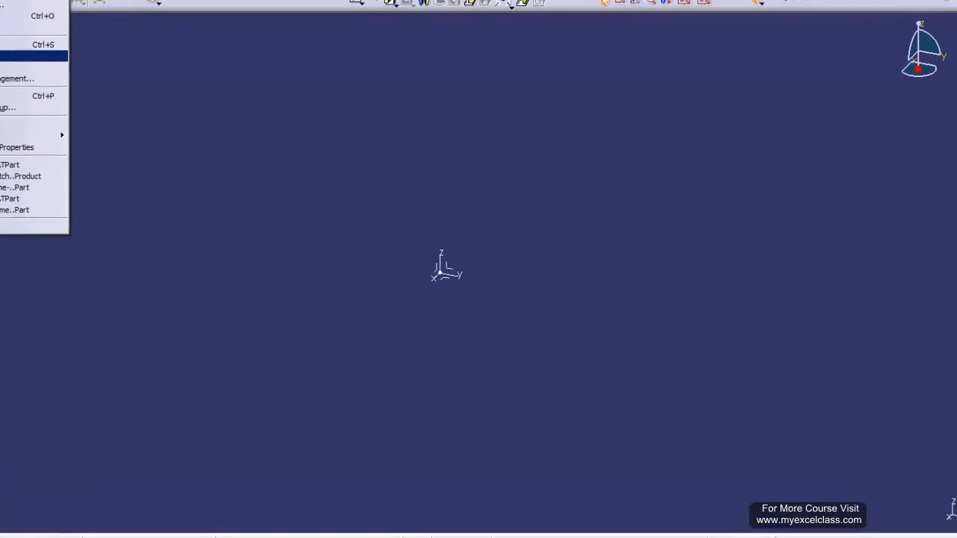
pyautogui.click(65, 83)
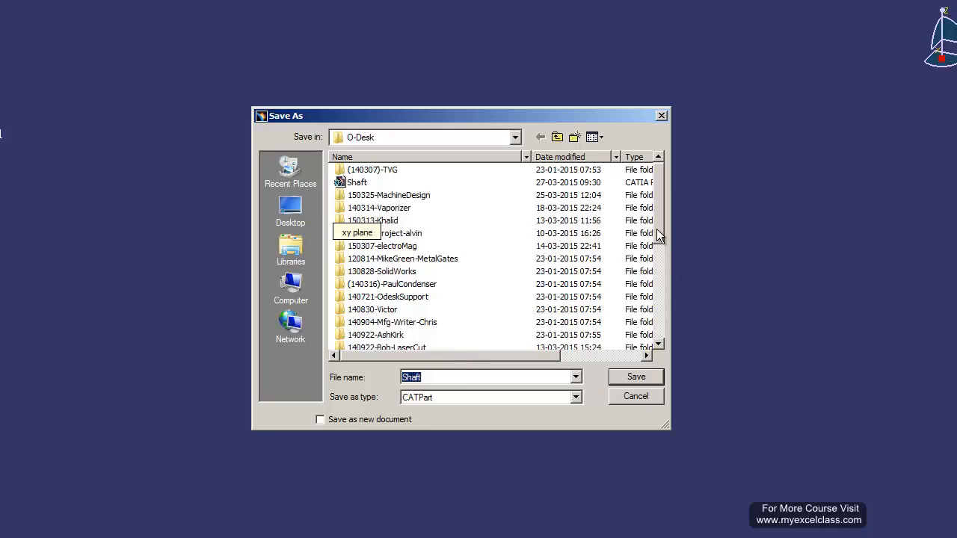
pyautogui.moveTo(657, 232); pyautogui.dragTo(657, 306)
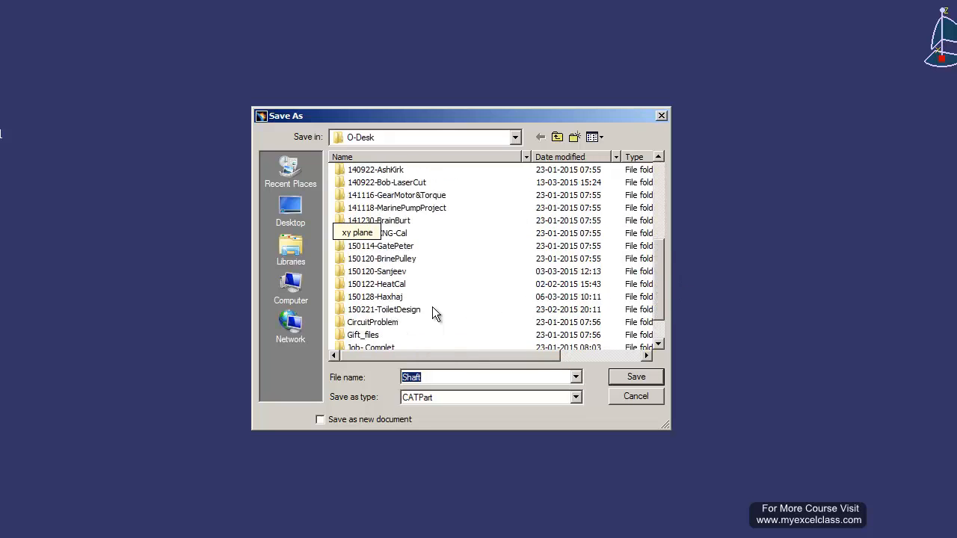
pyautogui.doubleClick(379, 271)
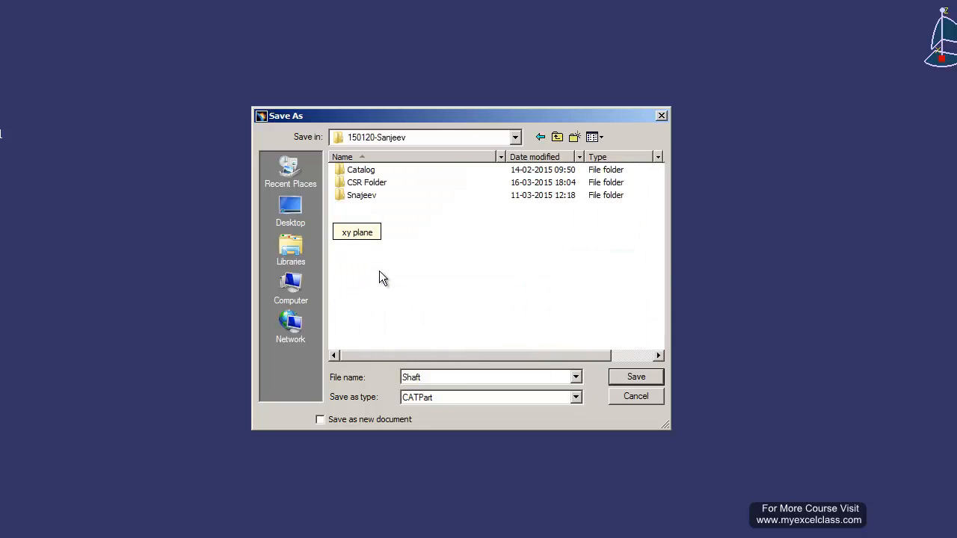
pyautogui.doubleClick(362, 184)
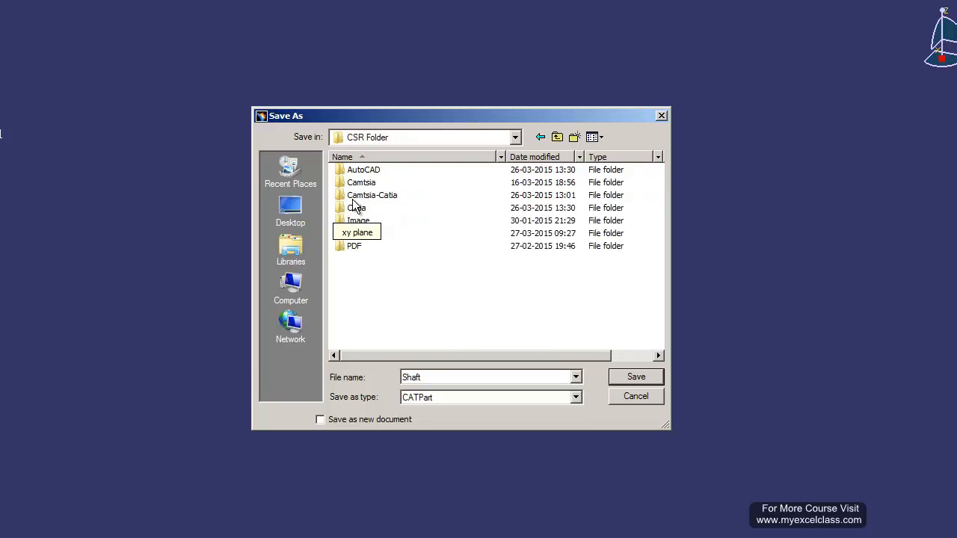
pyautogui.doubleClick(356, 196)
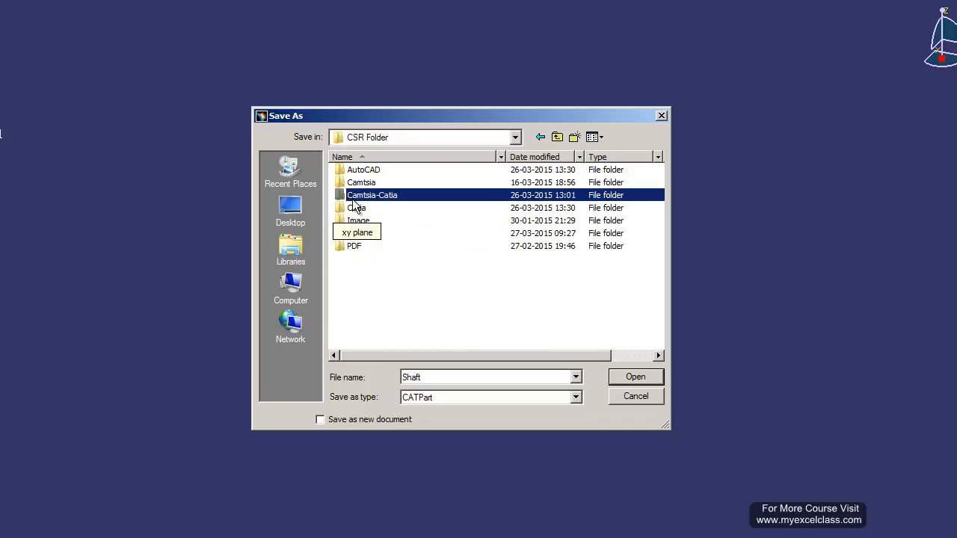
pyautogui.click(540, 136)
pyautogui.doubleClick(363, 210)
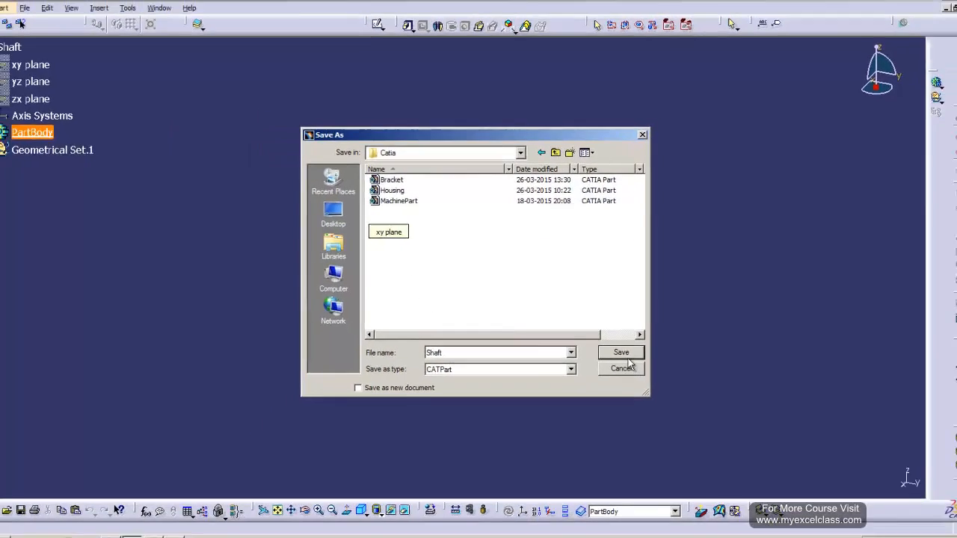
pyautogui.click(619, 348)
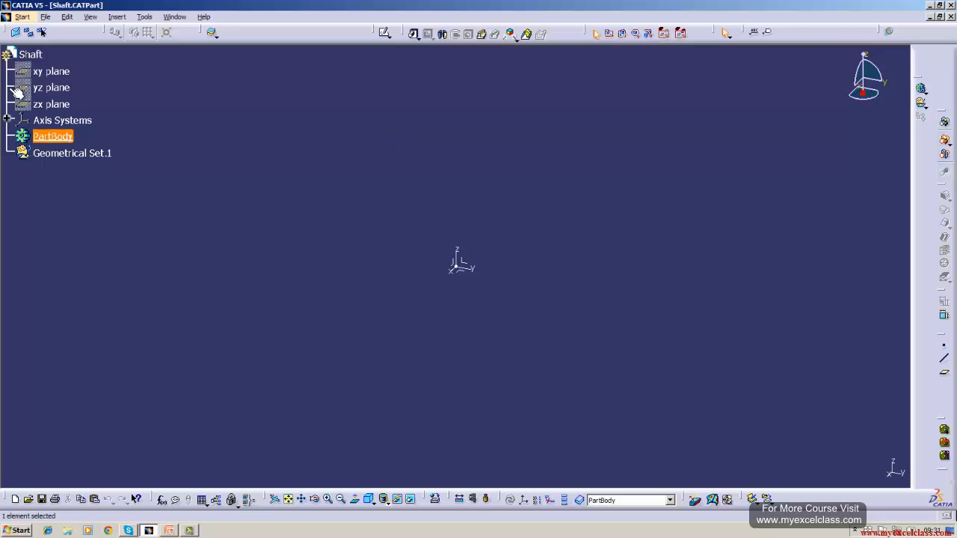
# Start a sketch on the yz plane and draw a horizontal axis from the origin in the positive H direction.
pyautogui.click(51, 88)
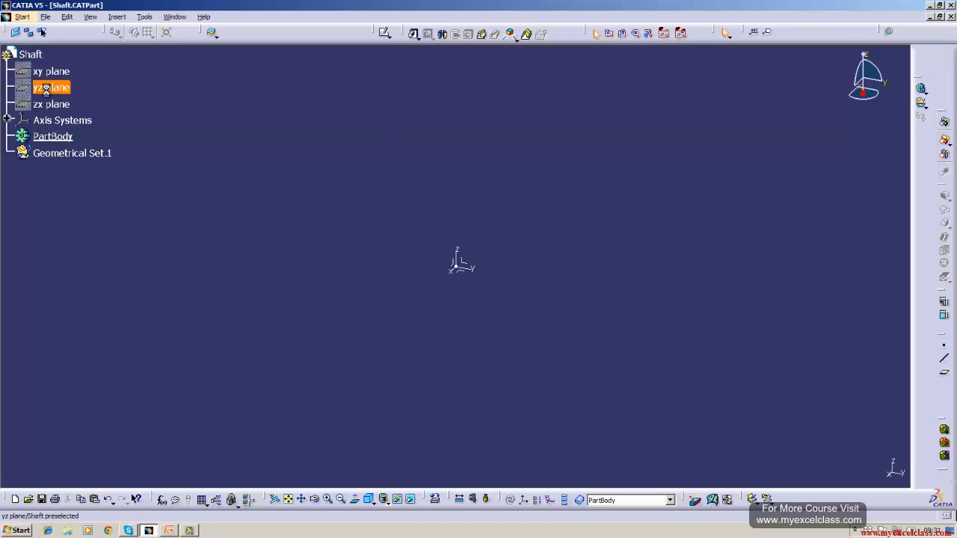
pyautogui.click(384, 33)
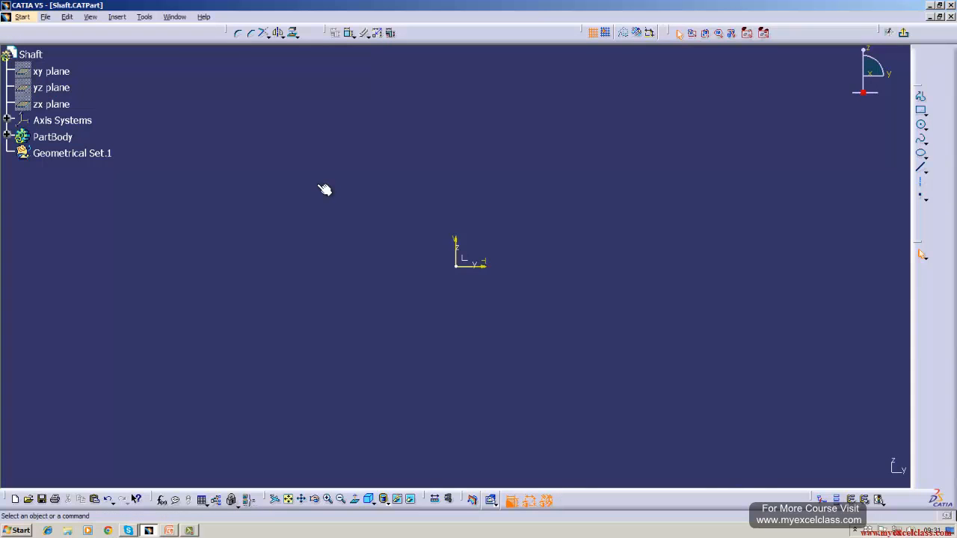
pyautogui.click(921, 189)
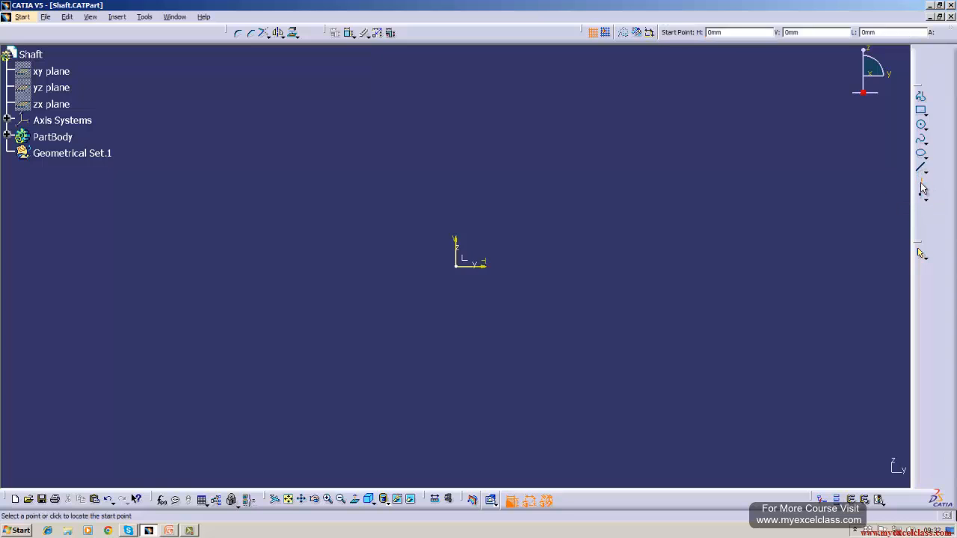
pyautogui.click(461, 267)
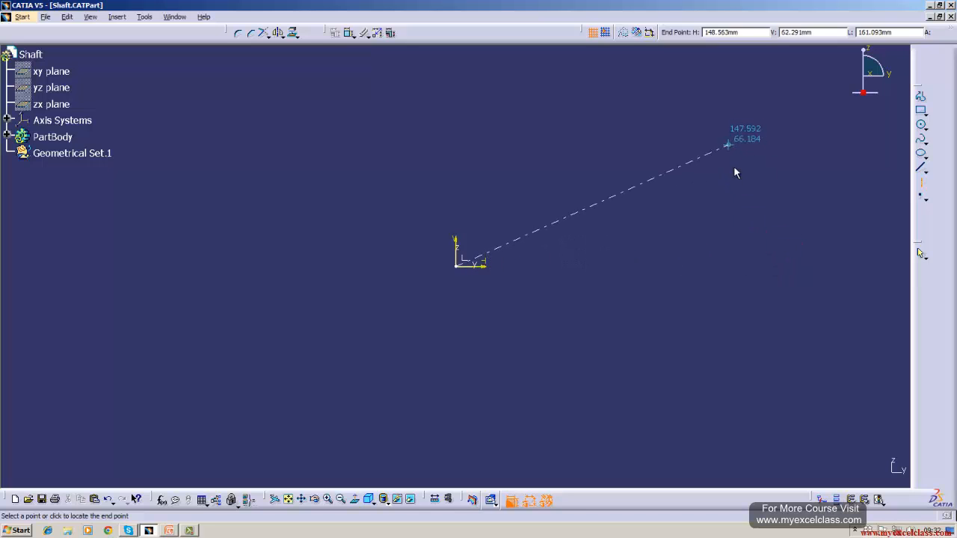
pyautogui.click(748, 267)
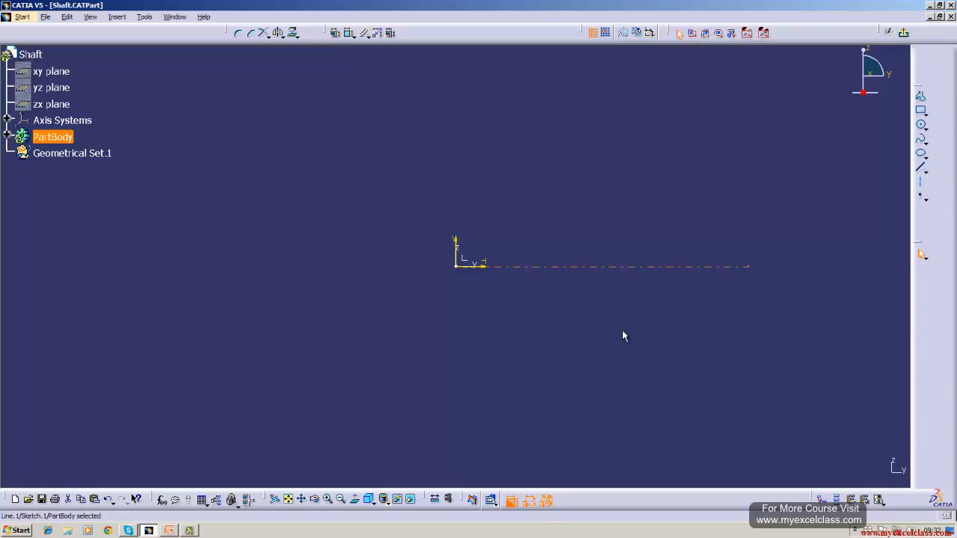
pyautogui.click(633, 268)
# Draw a vertical line upward from the sketch origin and constrain its length to 50 mm.
pyautogui.click(921, 171)
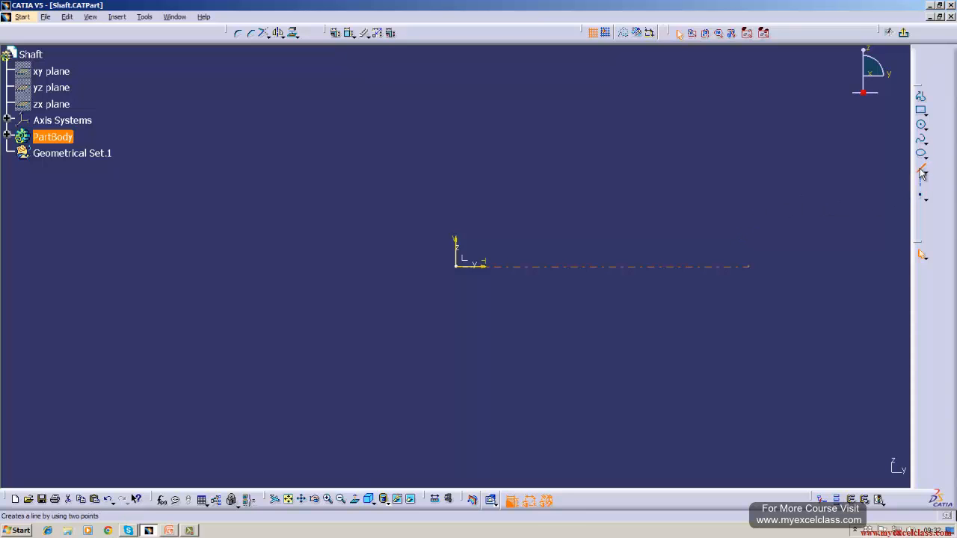
pyautogui.click(457, 267)
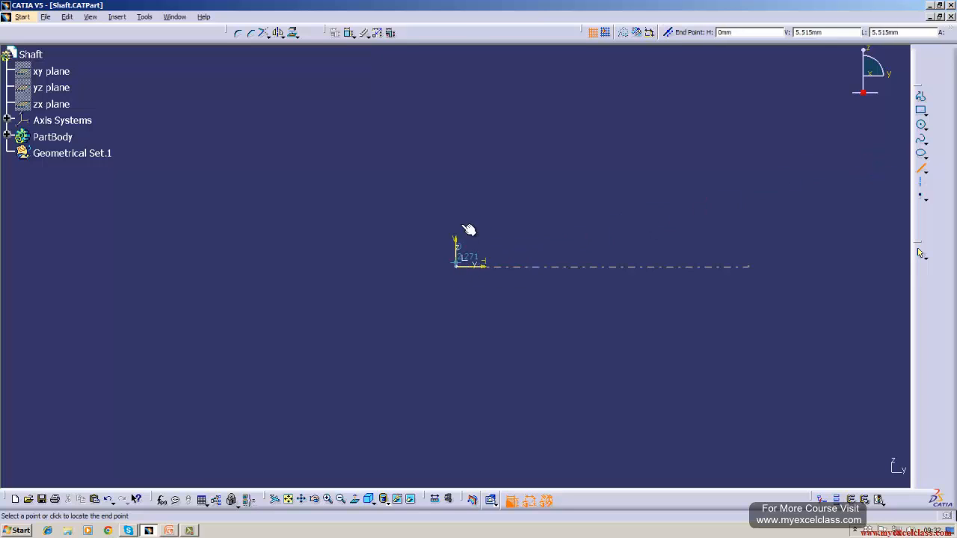
pyautogui.click(454, 171)
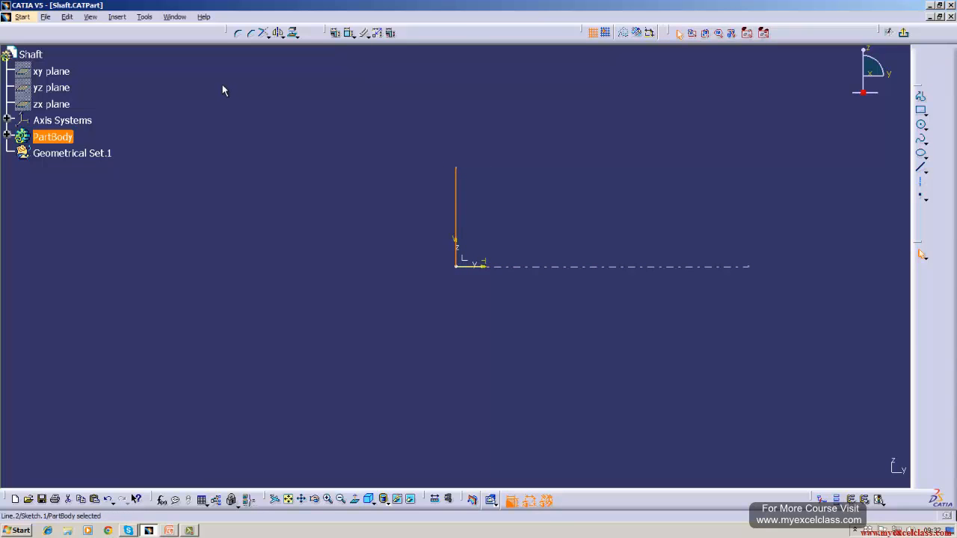
pyautogui.click(349, 33)
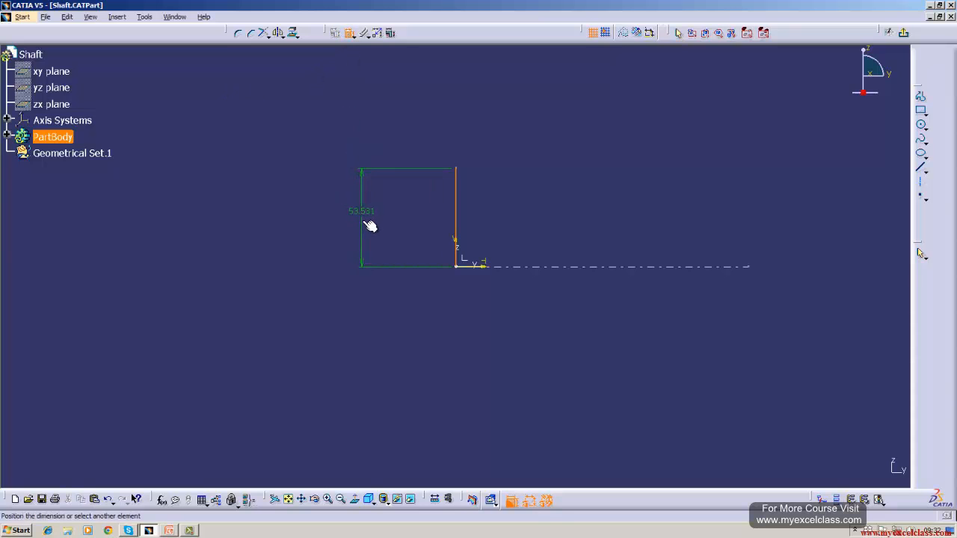
pyautogui.click(369, 224)
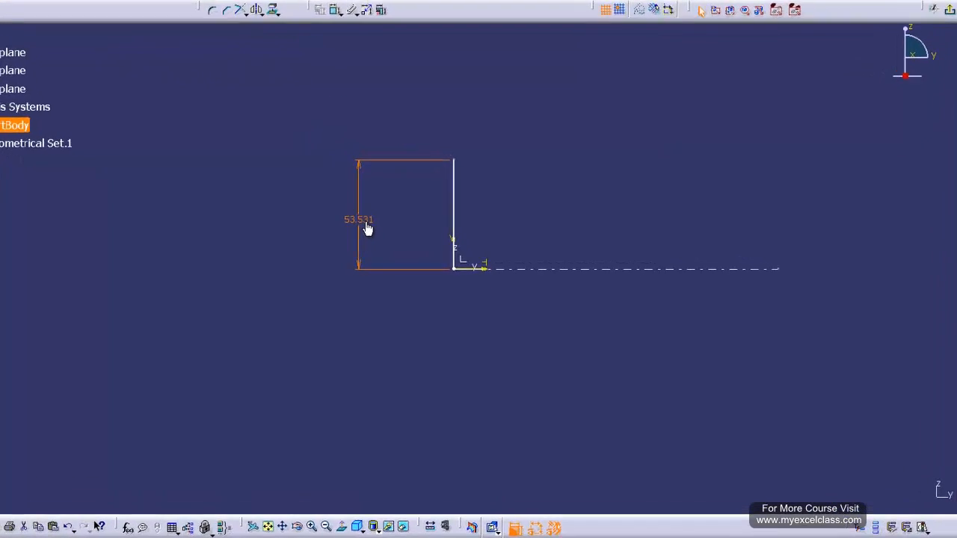
pyautogui.doubleClick(364, 219)
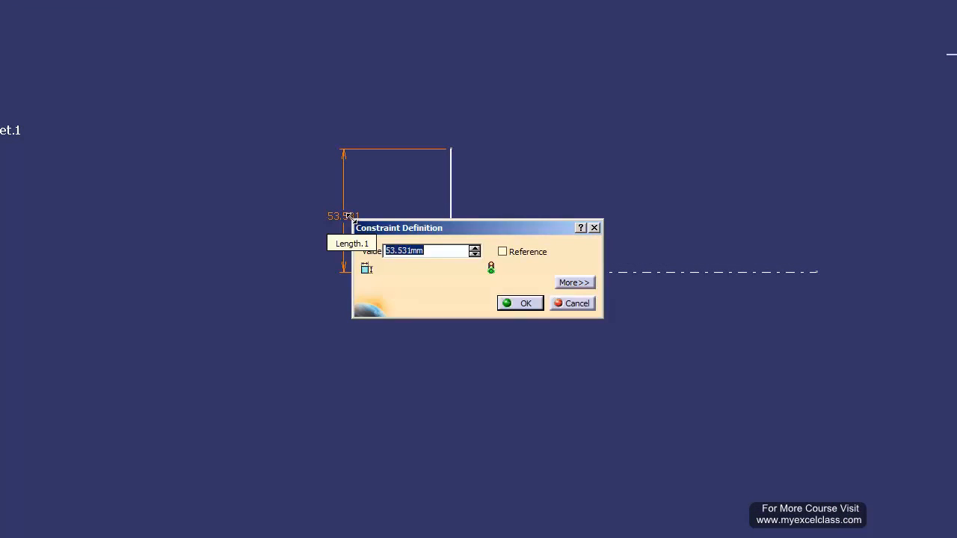
pyautogui.write('50')
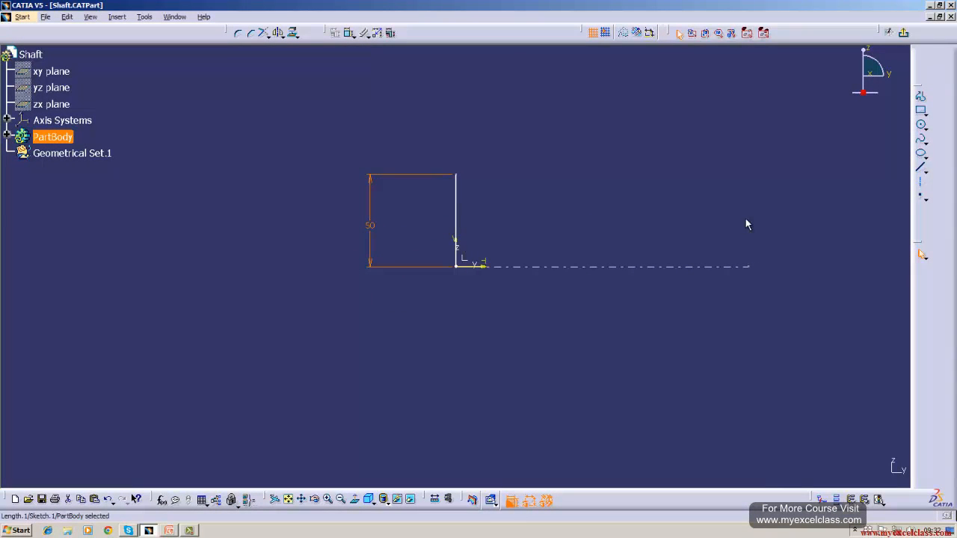
# Draw a horizontal line from the upper end of the 50 mm vertical line and constrain its length to 200 mm.
pyautogui.click(920, 167)
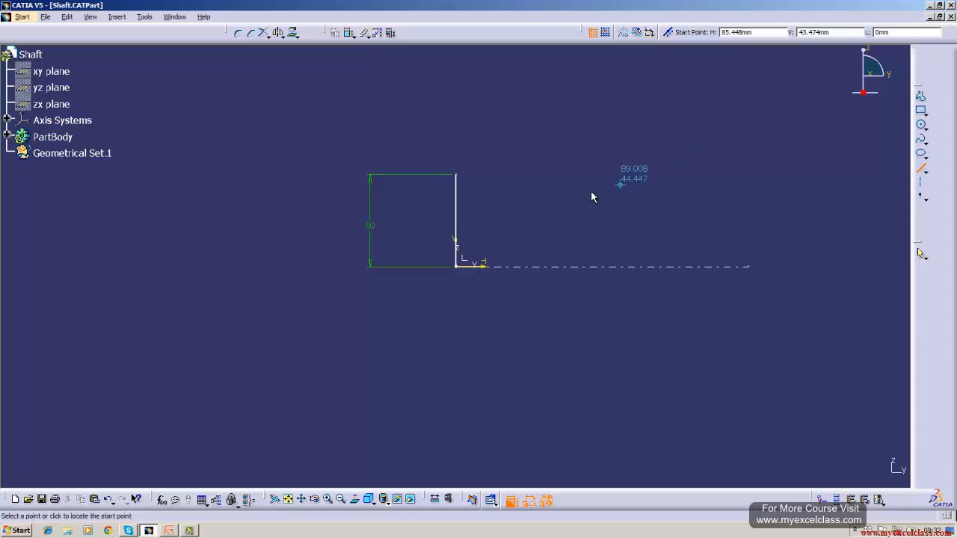
pyautogui.click(459, 176)
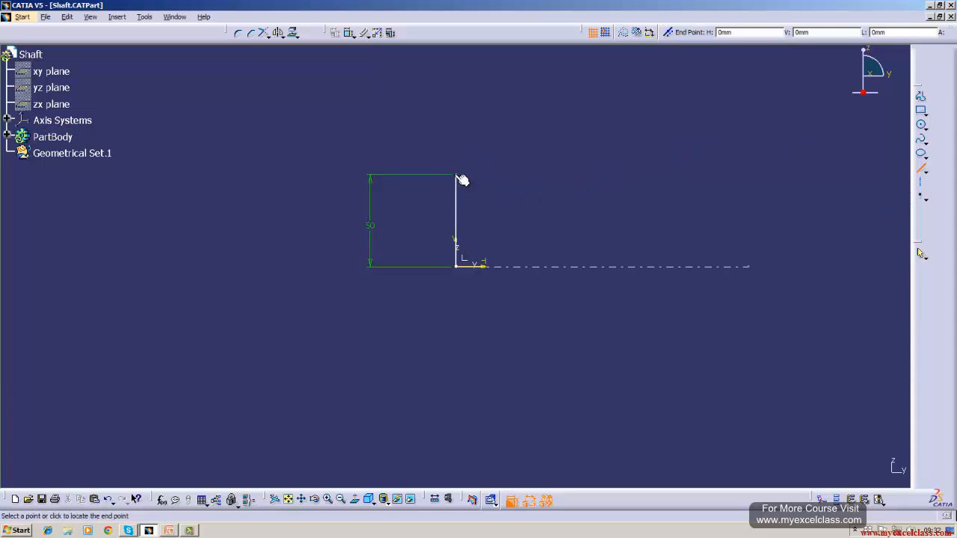
pyautogui.click(737, 175)
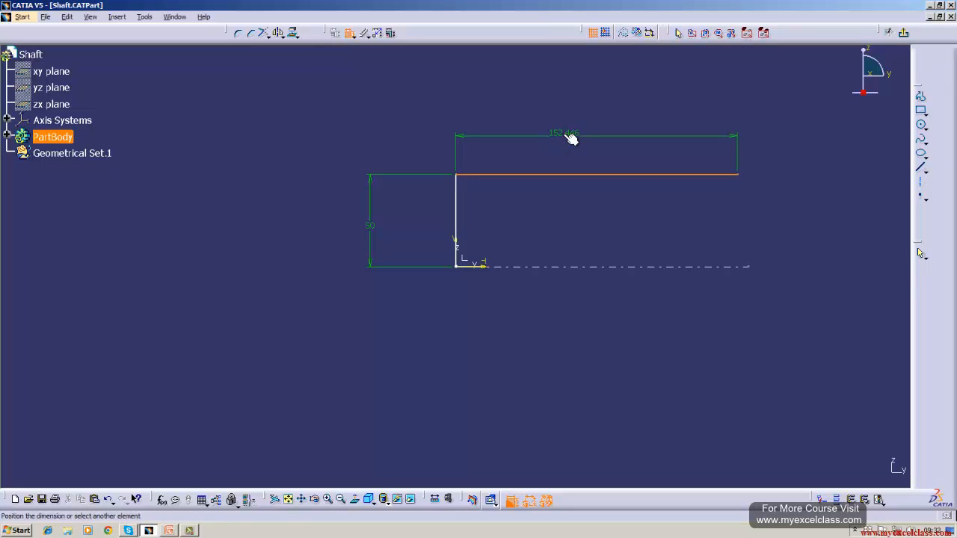
pyautogui.click(566, 134)
pyautogui.doubleClick(563, 133)
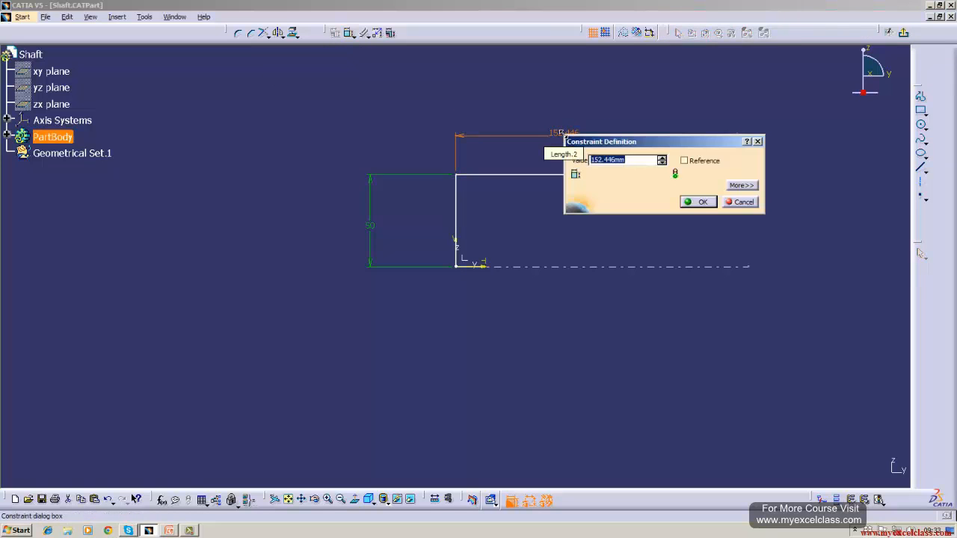
pyautogui.press('BackSpace')
pyautogui.press('Return')
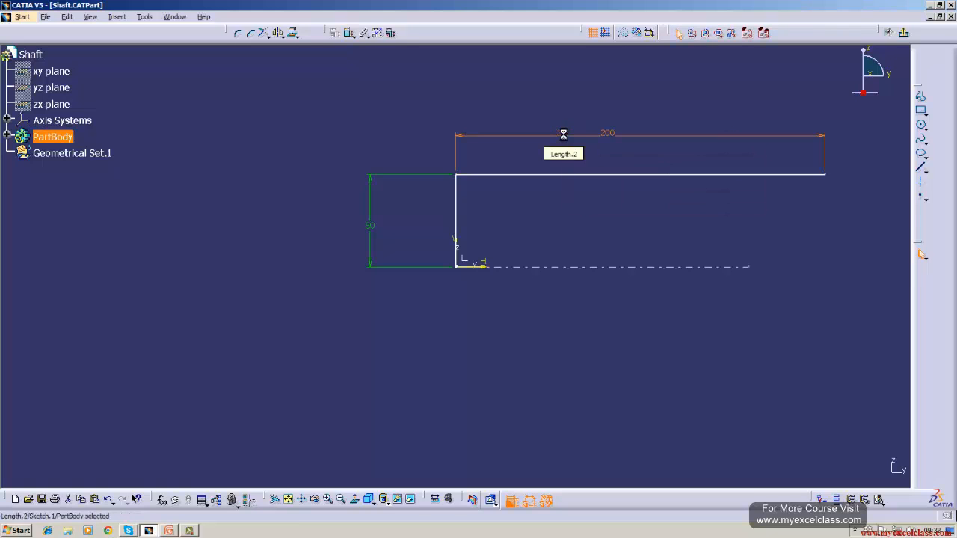
# Close the rectangular profile with a vertical line down to the H axis and a horizontal line back to the origin.
pyautogui.click(921, 169)
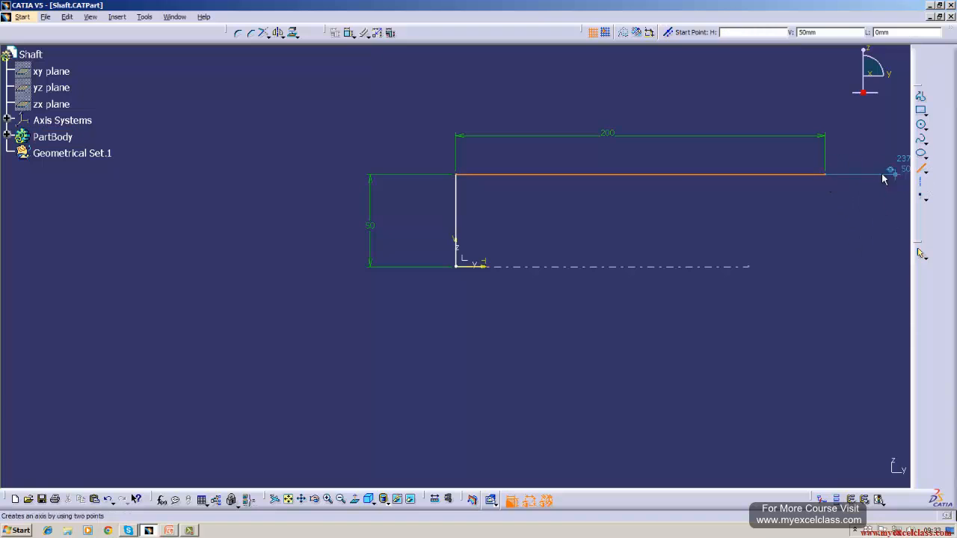
pyautogui.click(827, 177)
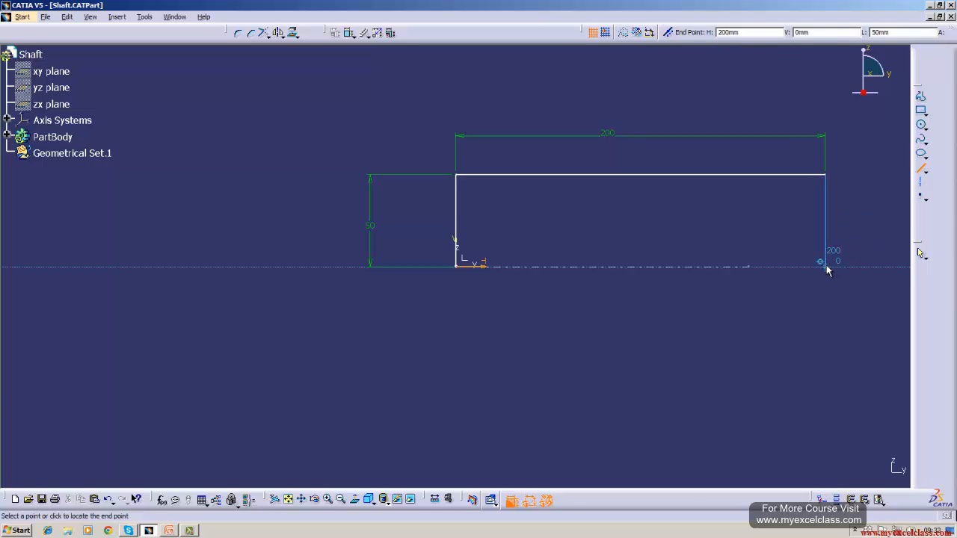
pyautogui.click(827, 268)
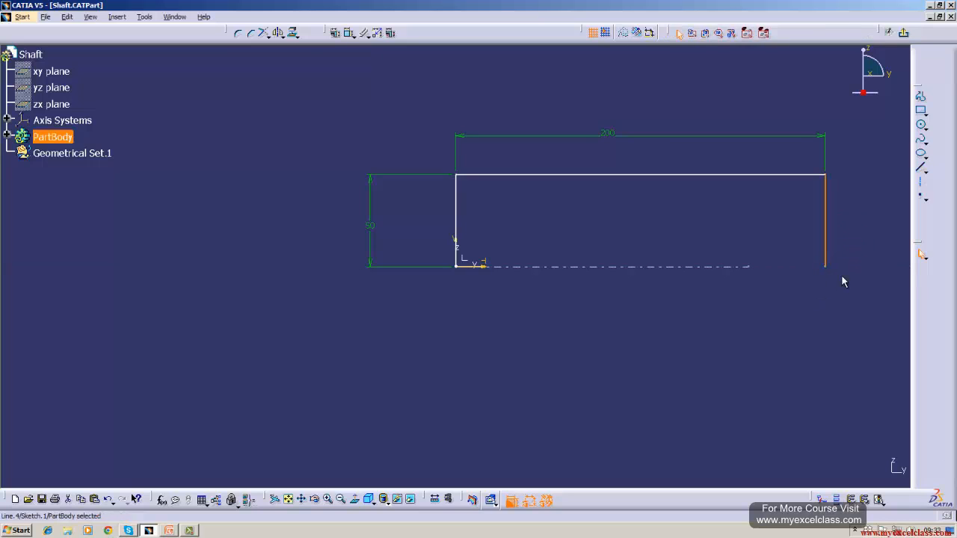
pyautogui.click(921, 167)
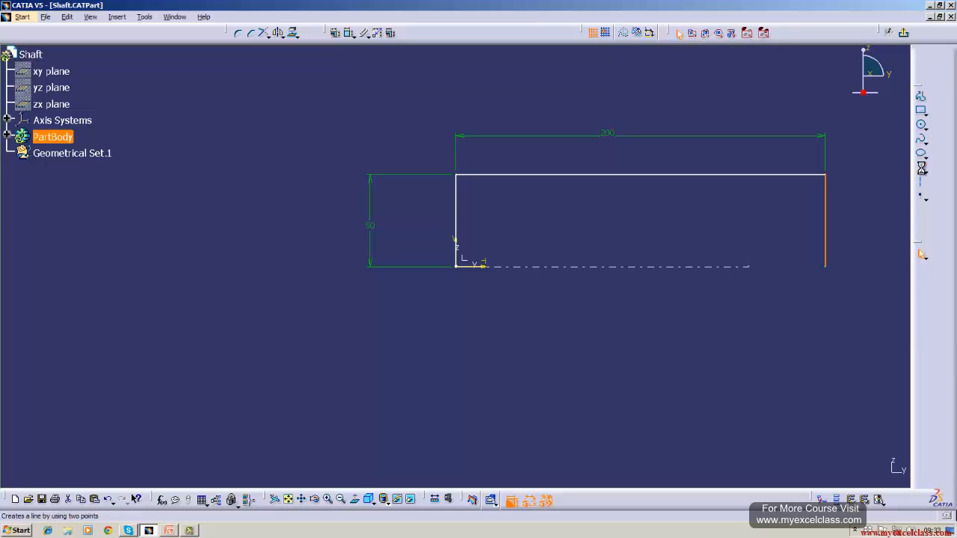
pyautogui.click(826, 269)
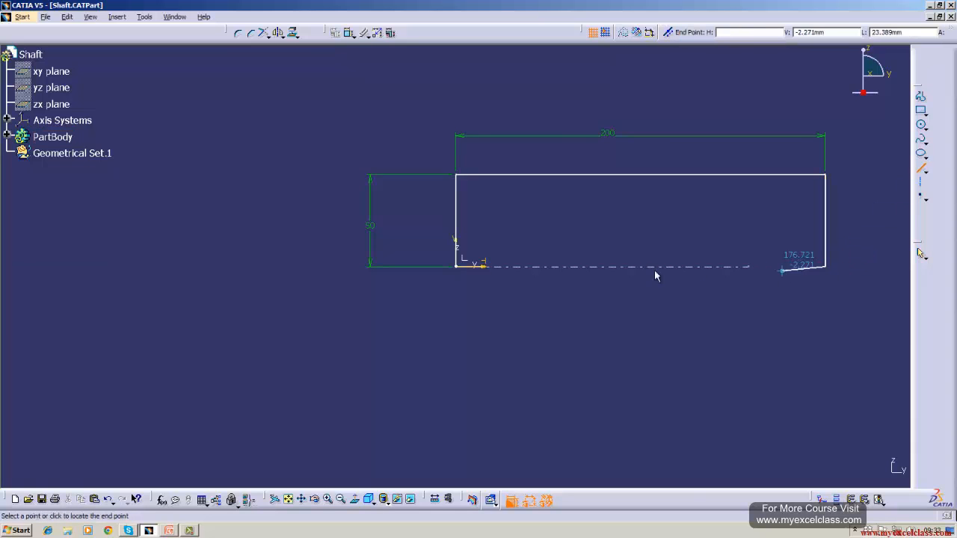
pyautogui.click(458, 266)
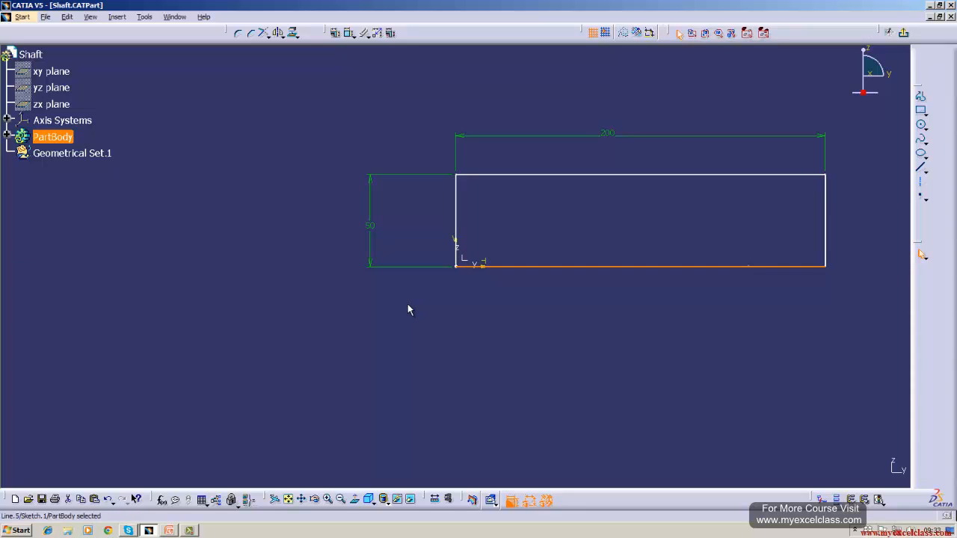
pyautogui.click(407, 305)
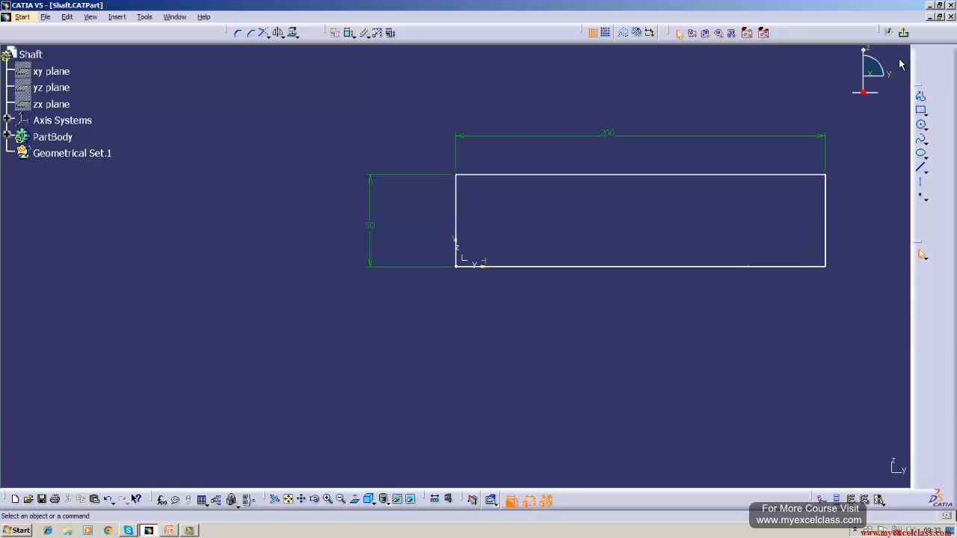
# Exit the sketch and revolve the rectangular profile 360 degrees about the sketch axis with the Shaft command.
pyautogui.click(903, 32)
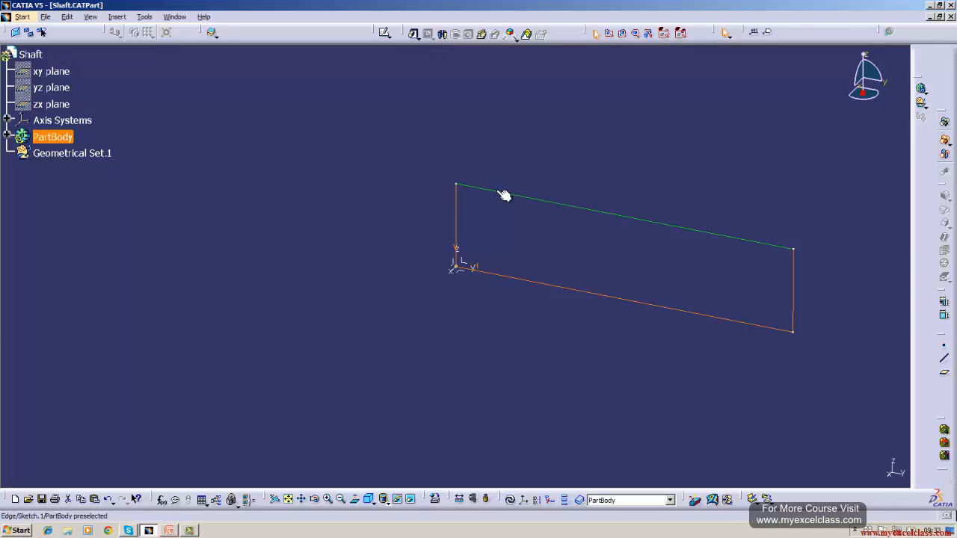
pyautogui.click(376, 210)
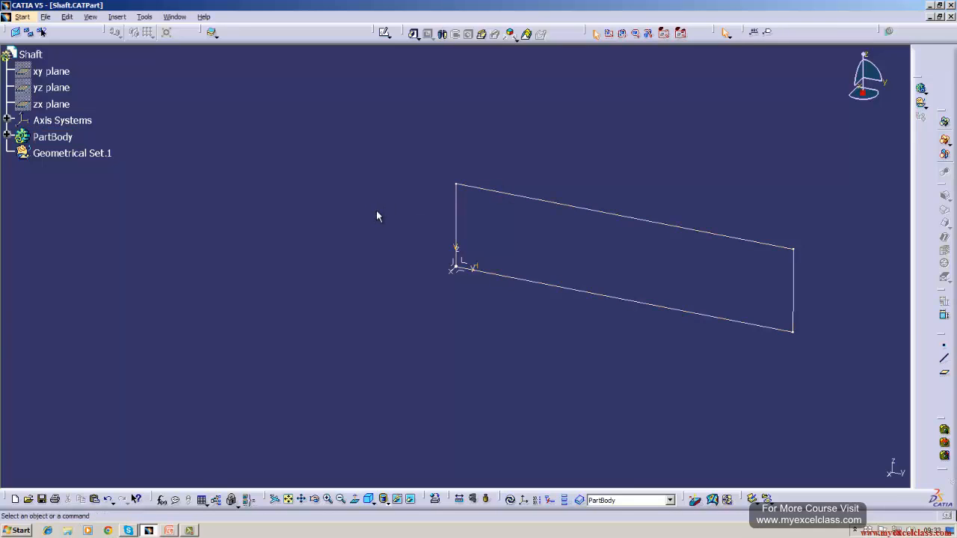
pyautogui.click(482, 191)
pyautogui.click(442, 33)
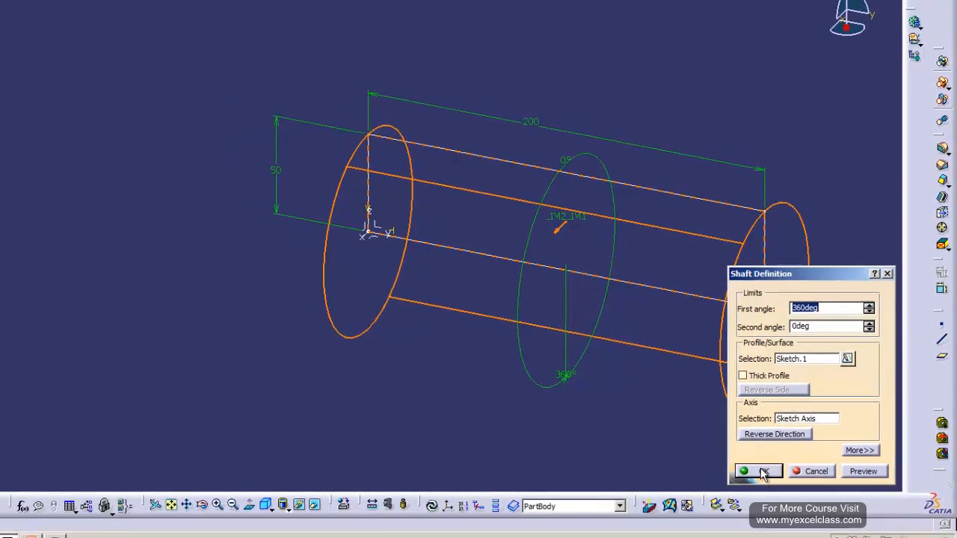
pyautogui.click(762, 472)
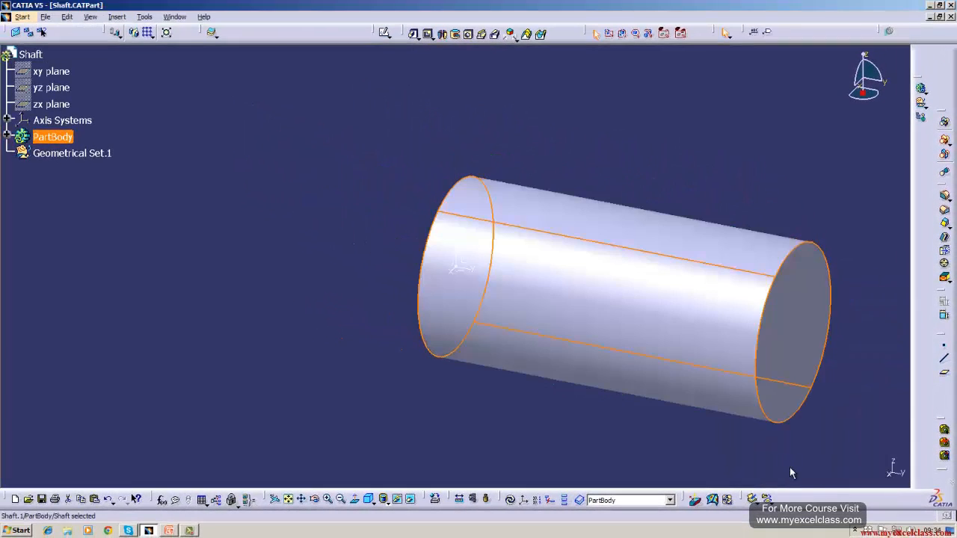
pyautogui.click(520, 415)
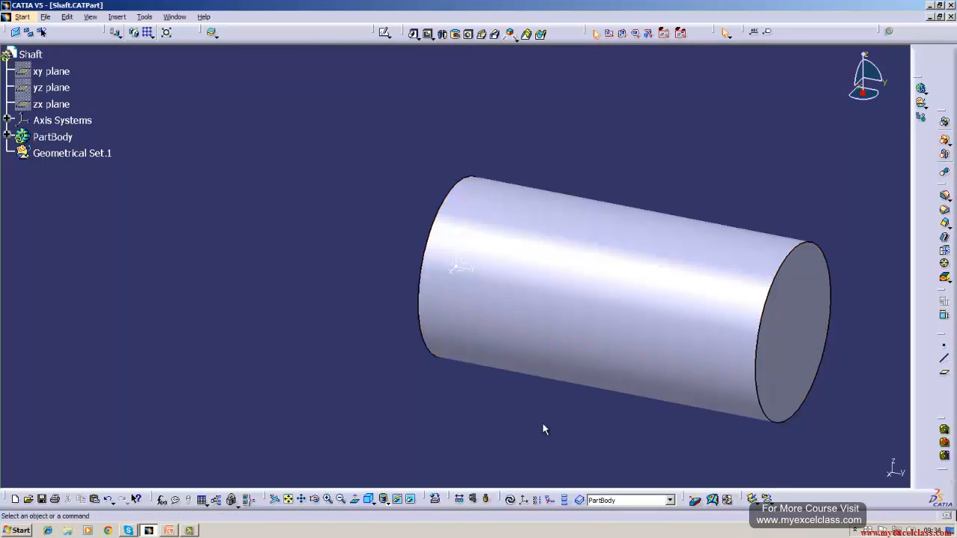
pyautogui.moveTo(542, 423); pyautogui.dragTo(421, 378, button='middle')
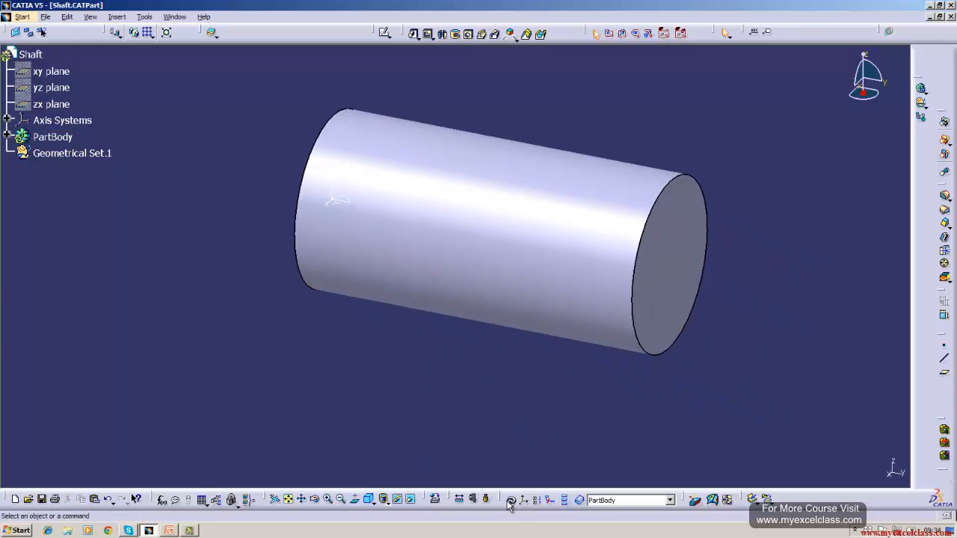
pyautogui.click(368, 498)
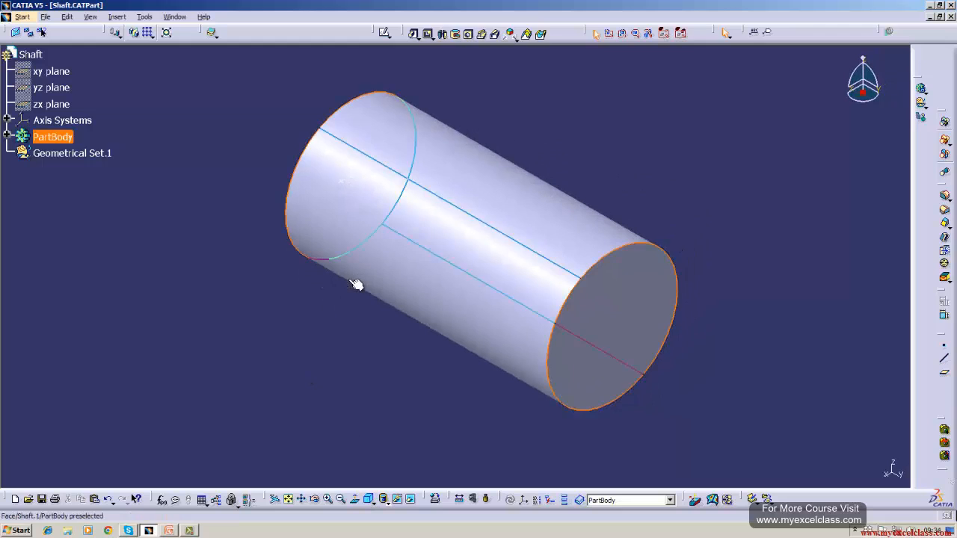
pyautogui.click(51, 71)
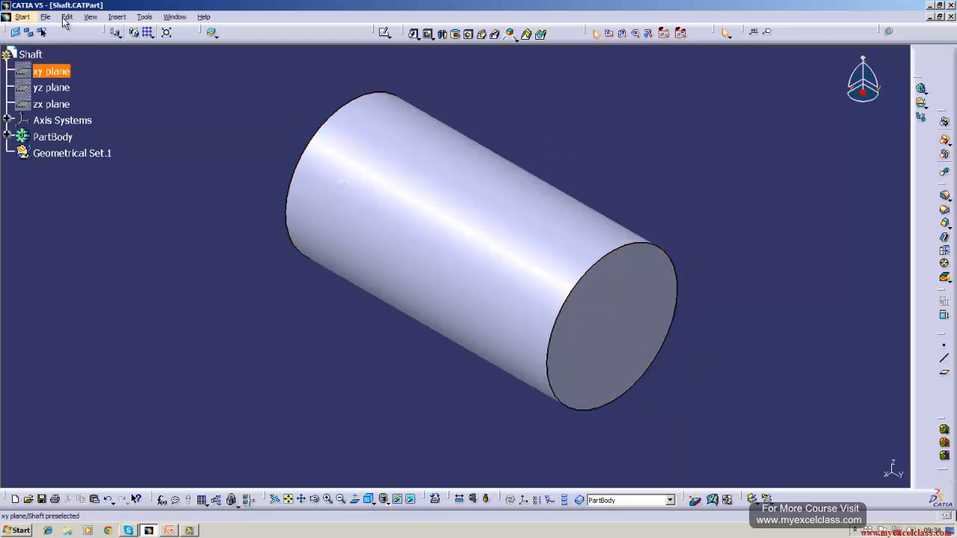
pyautogui.click(177, 88)
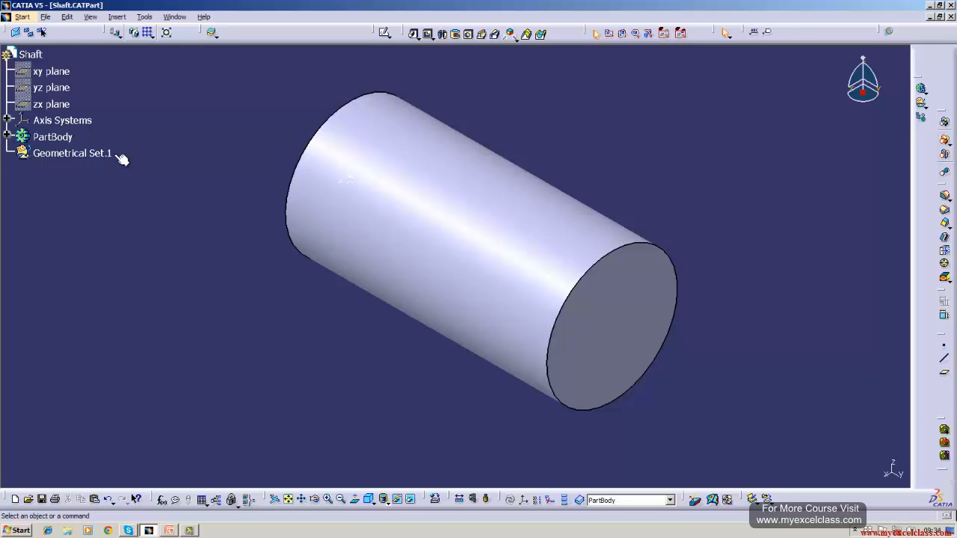
# Reopen Sketch.1 of the shaft feature and delete the profile's upper line and both vertical lines.
pyautogui.click(7, 137)
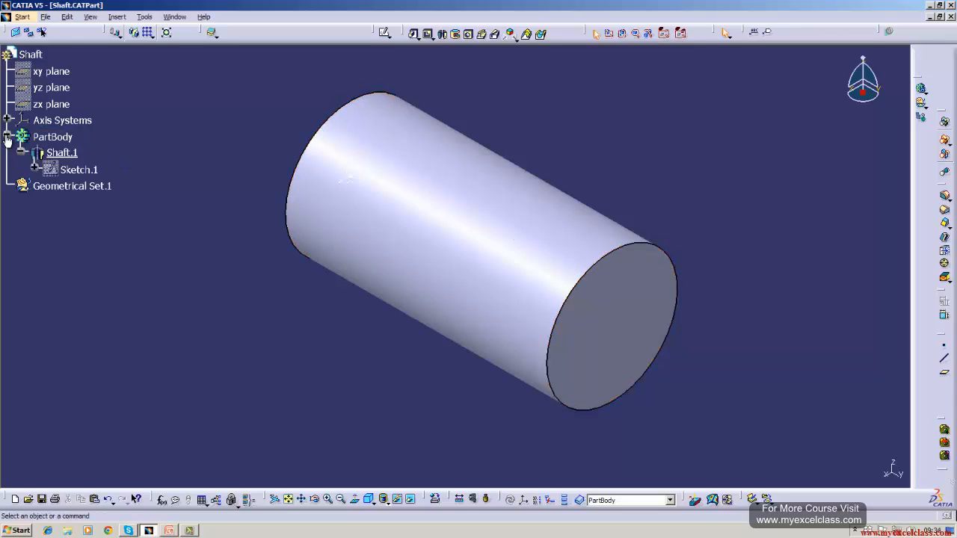
pyautogui.doubleClick(84, 170)
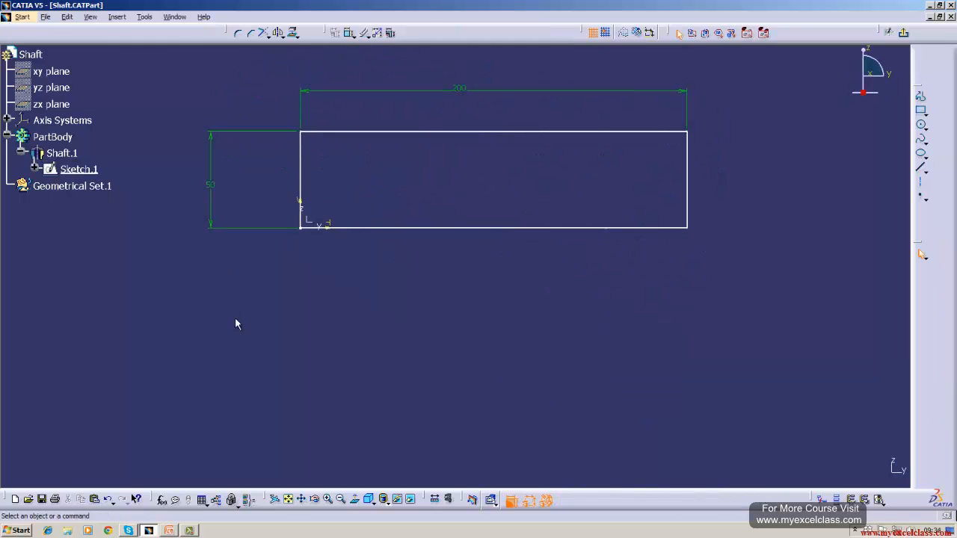
pyautogui.moveTo(249, 276); pyautogui.dragTo(270, 344, button='middle')
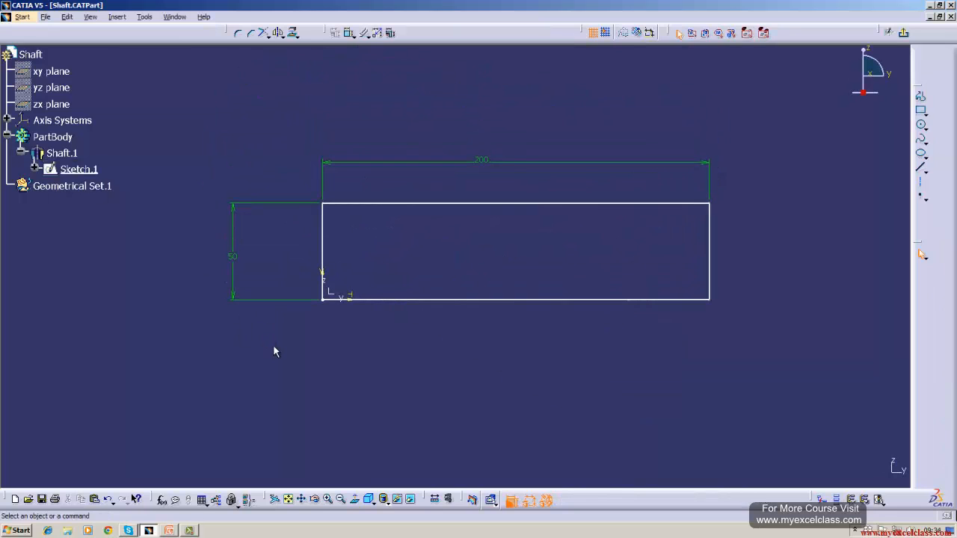
pyautogui.rightClick(463, 208)
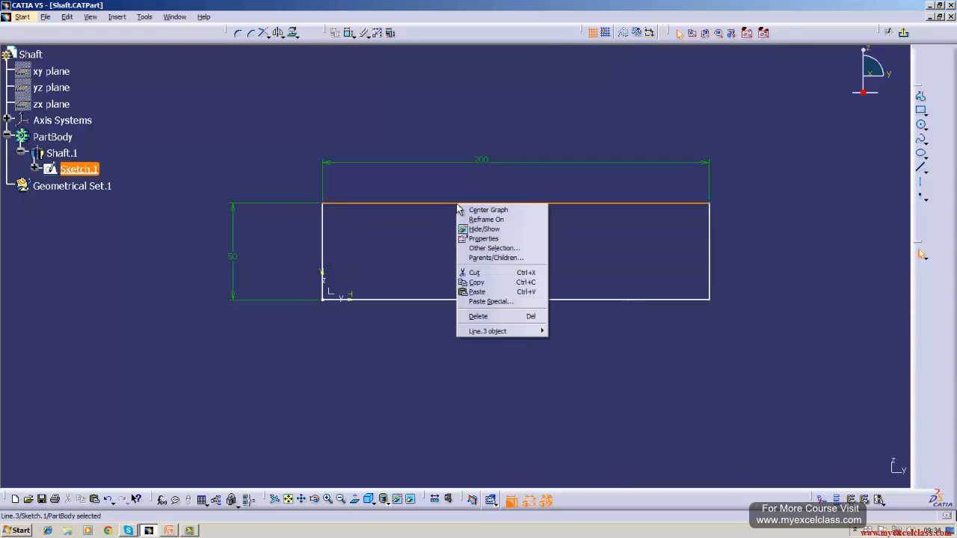
pyautogui.click(471, 316)
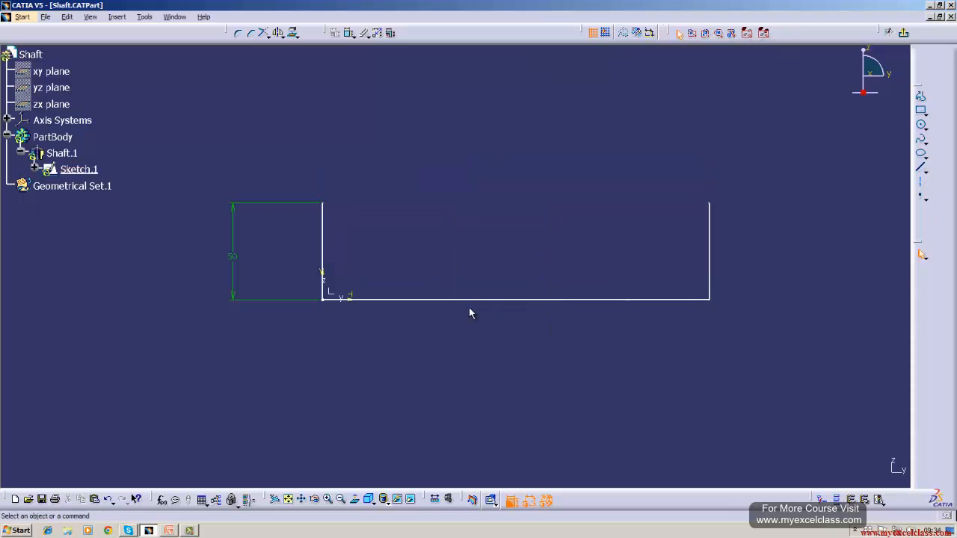
pyautogui.rightClick(328, 224)
pyautogui.click(343, 333)
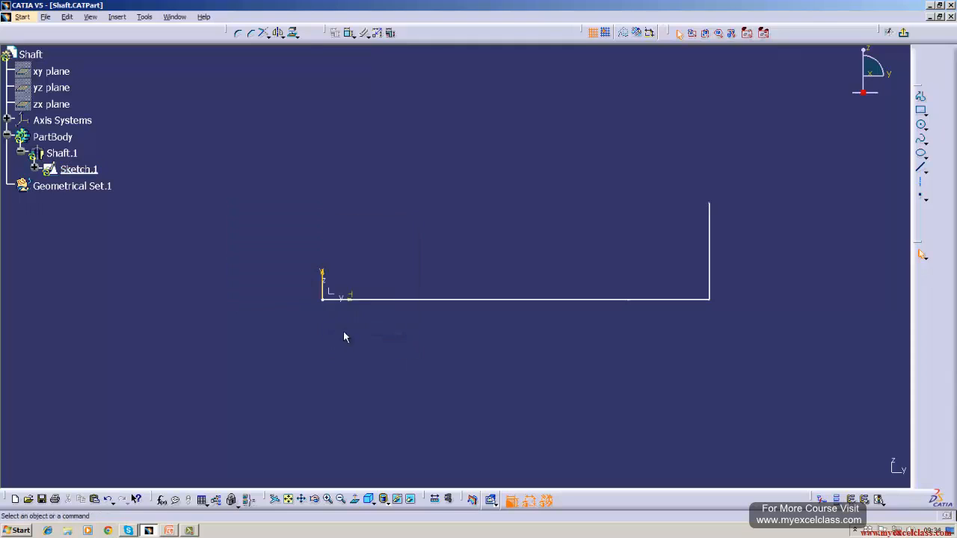
pyautogui.rightClick(708, 247)
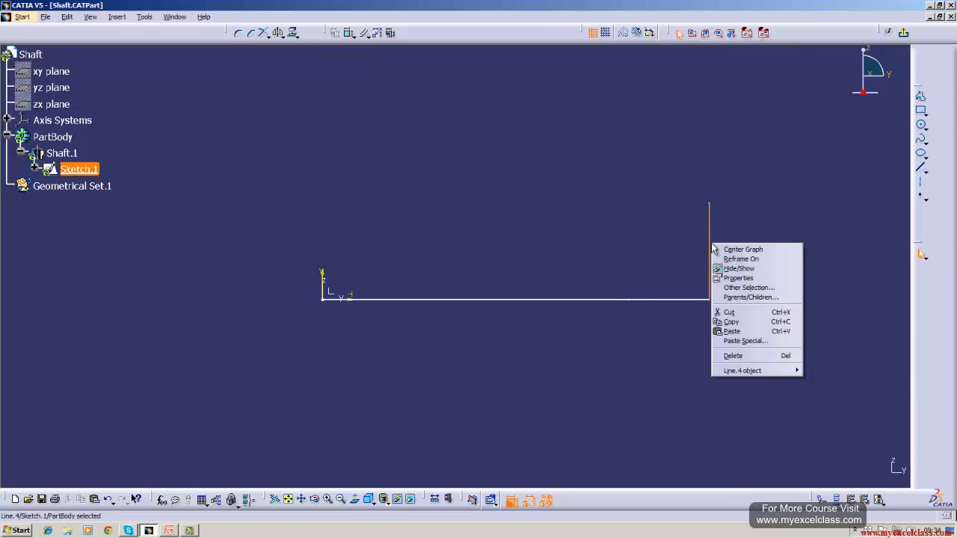
pyautogui.click(733, 357)
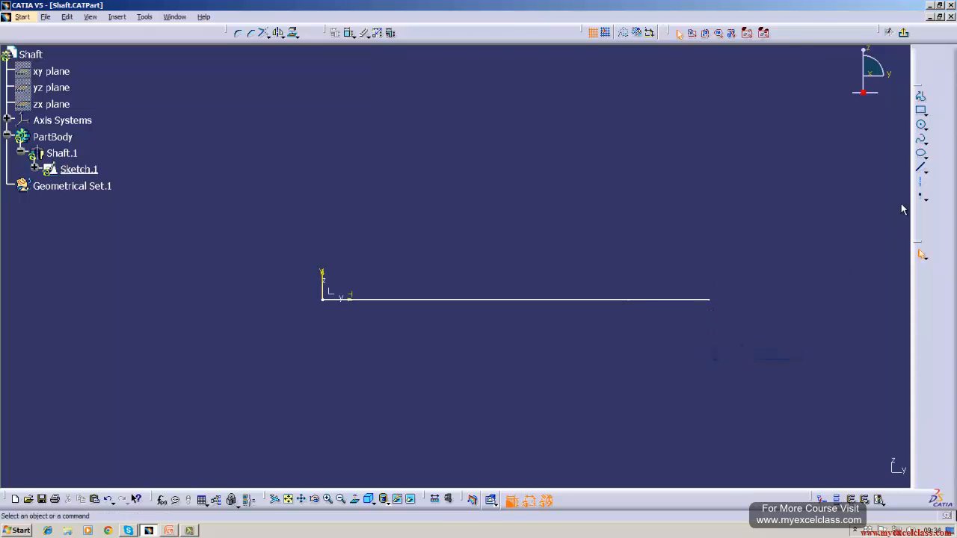
# Draw a new vertical line upward from the sketch origin and constrain its length to 30 mm.
pyautogui.click(921, 167)
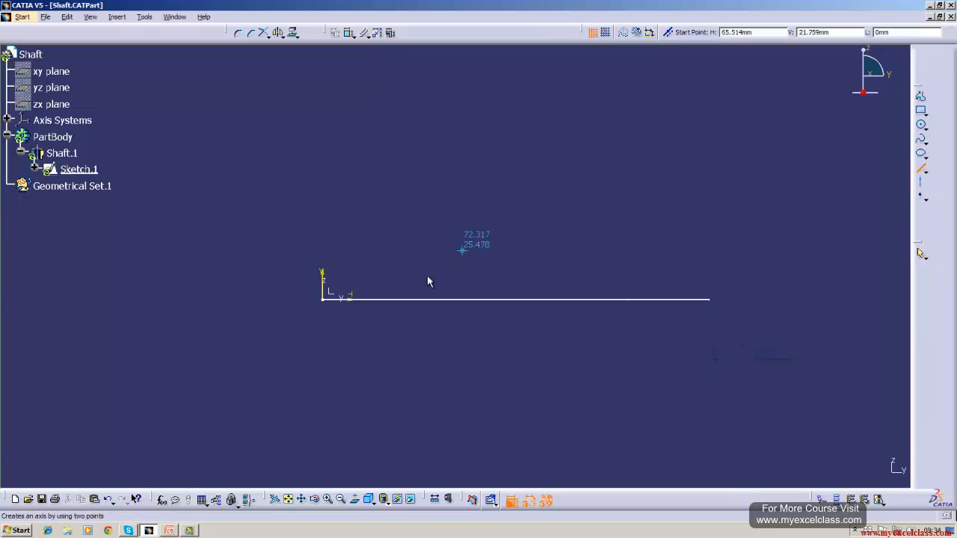
pyautogui.click(326, 300)
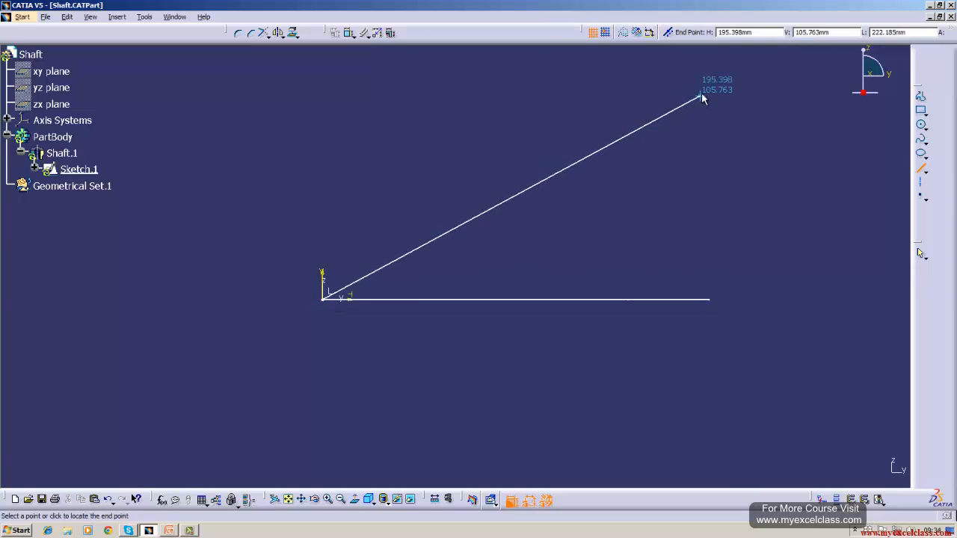
pyautogui.click(323, 247)
pyautogui.click(348, 32)
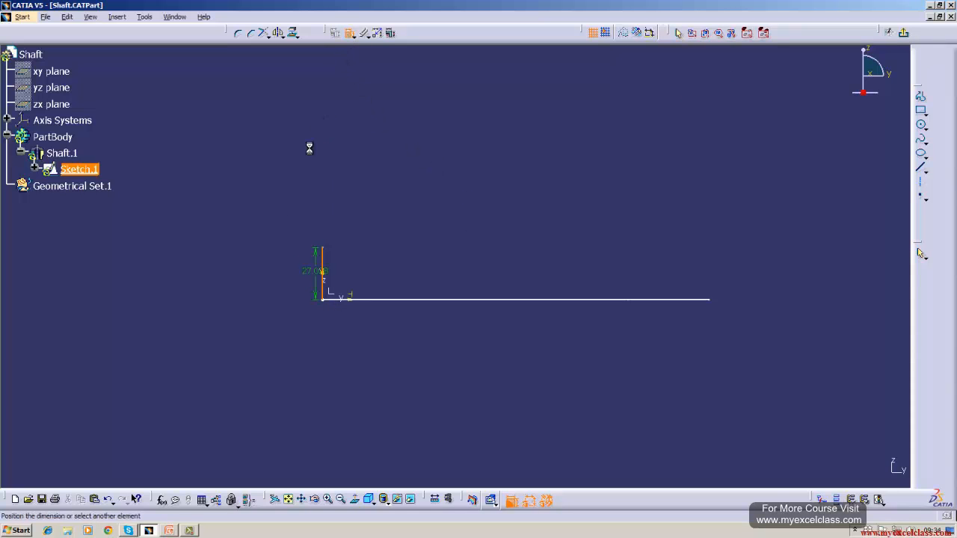
pyautogui.click(265, 281)
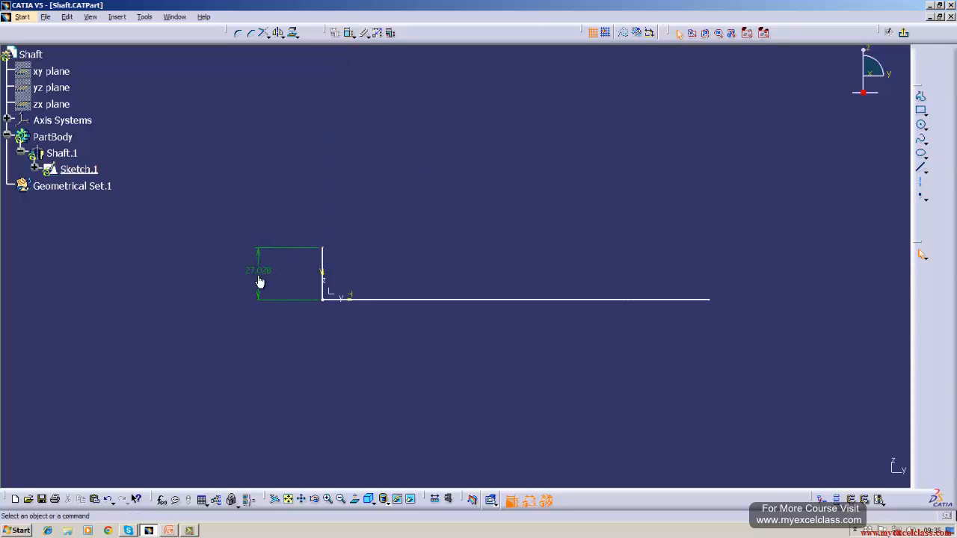
pyautogui.doubleClick(257, 268)
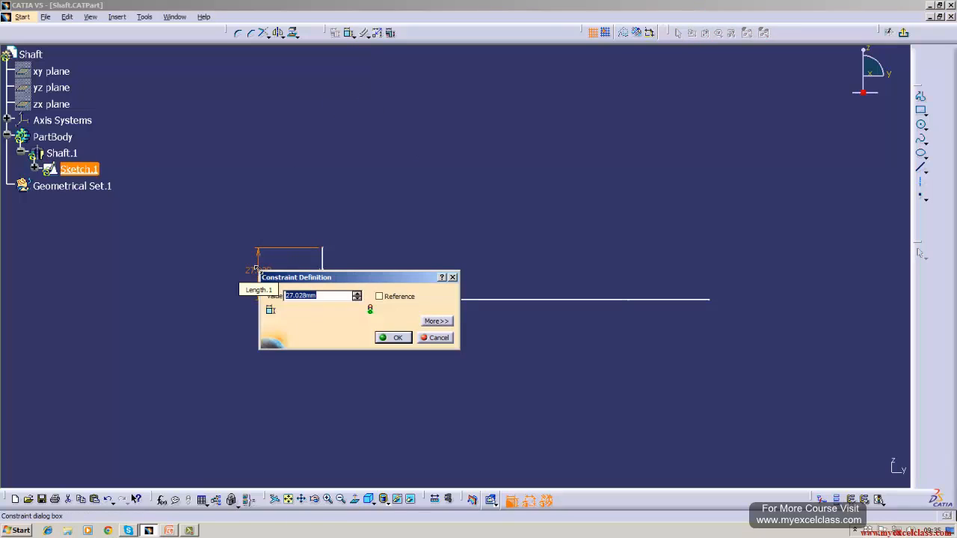
pyautogui.press('BackSpace')
pyautogui.write('30')
pyautogui.press('Return')
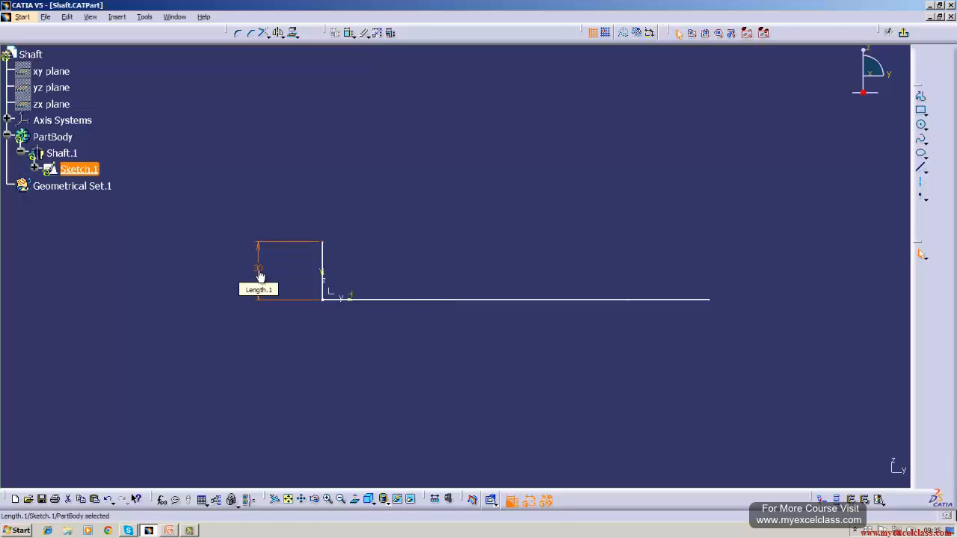
# Draw a sloping line from the top of the 30 mm line, then a vertical line from its end down to the base line's end.
pyautogui.click(921, 171)
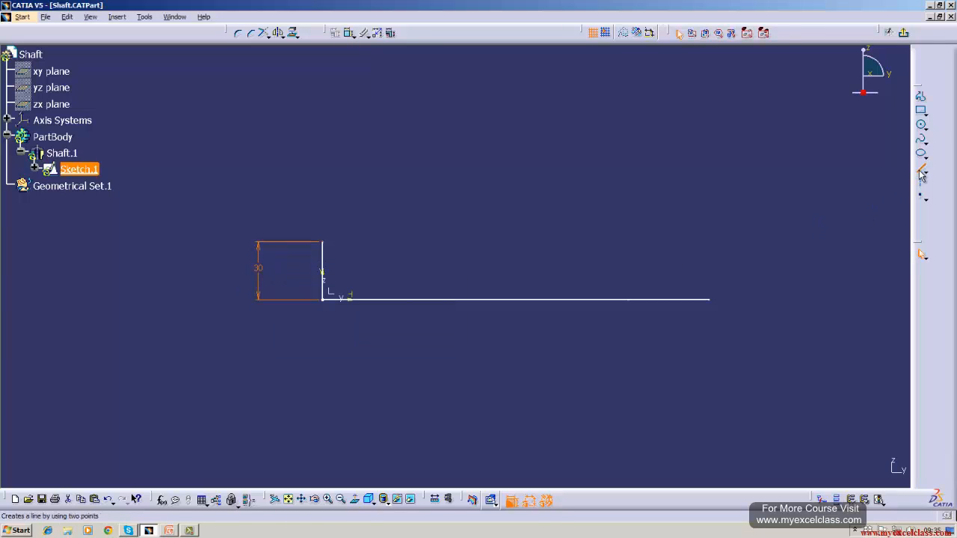
pyautogui.click(323, 240)
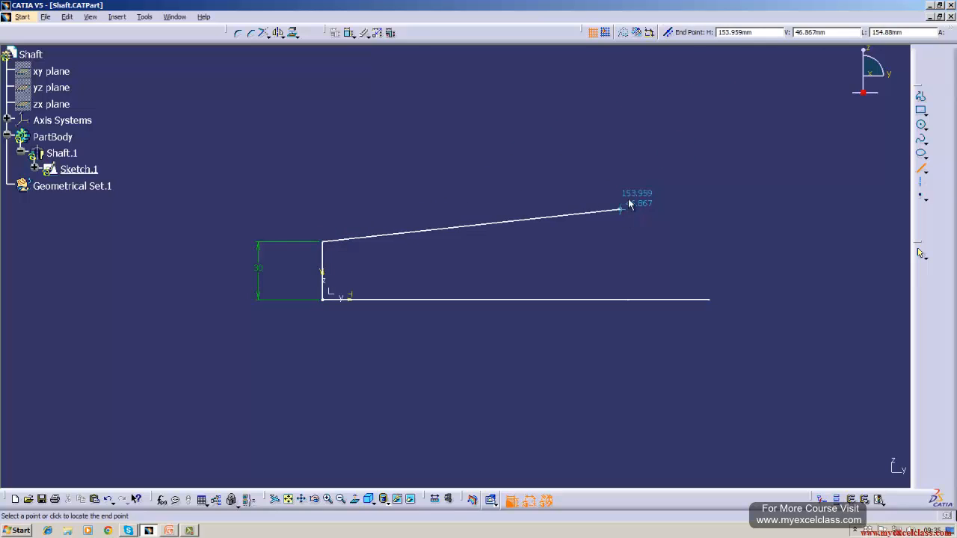
pyautogui.click(710, 107)
pyautogui.click(921, 168)
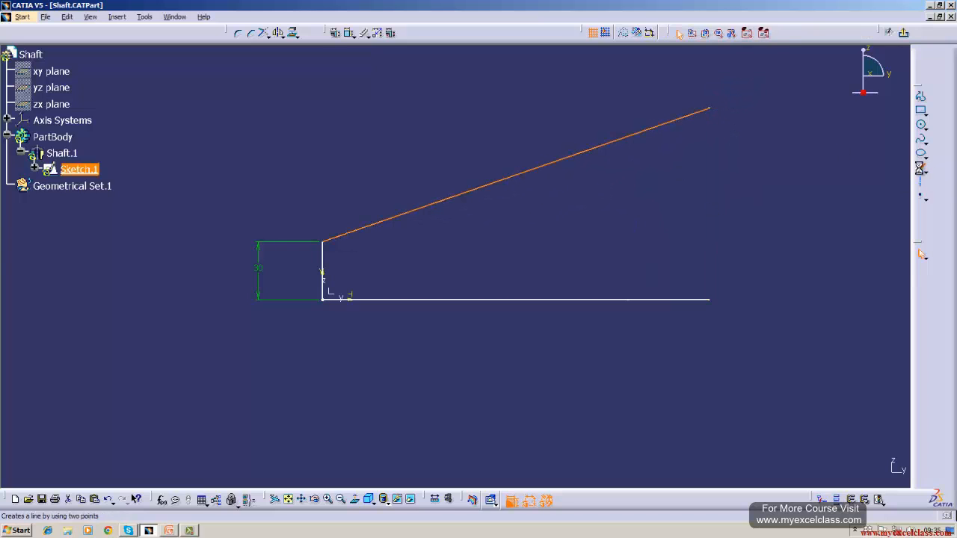
pyautogui.click(710, 107)
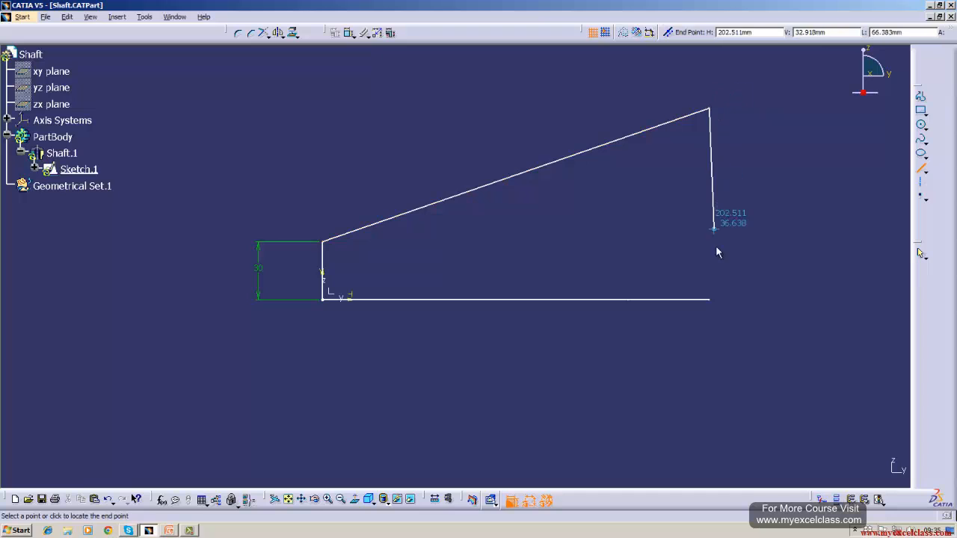
pyautogui.click(709, 298)
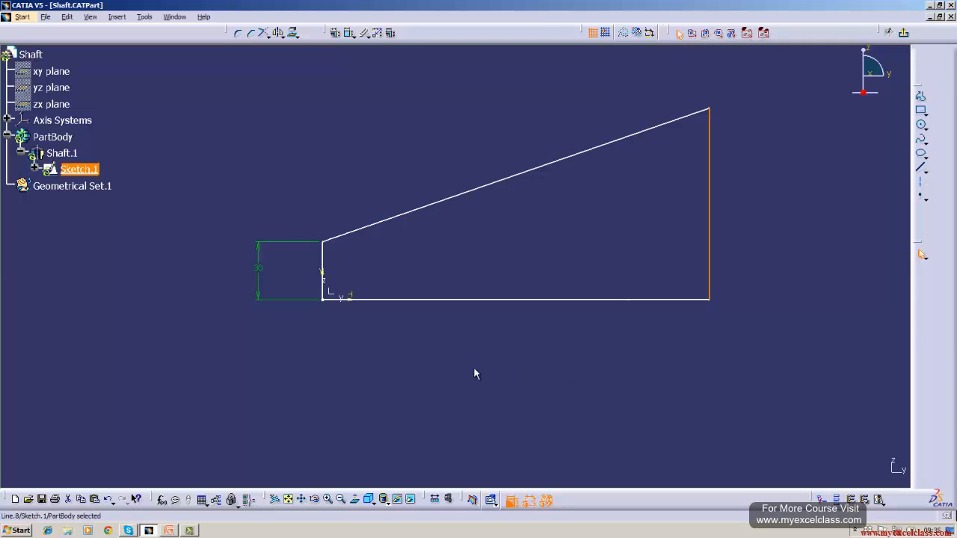
# Constrain the angle between the sloping line and the H axis to 15 degrees.
pyautogui.click(348, 296)
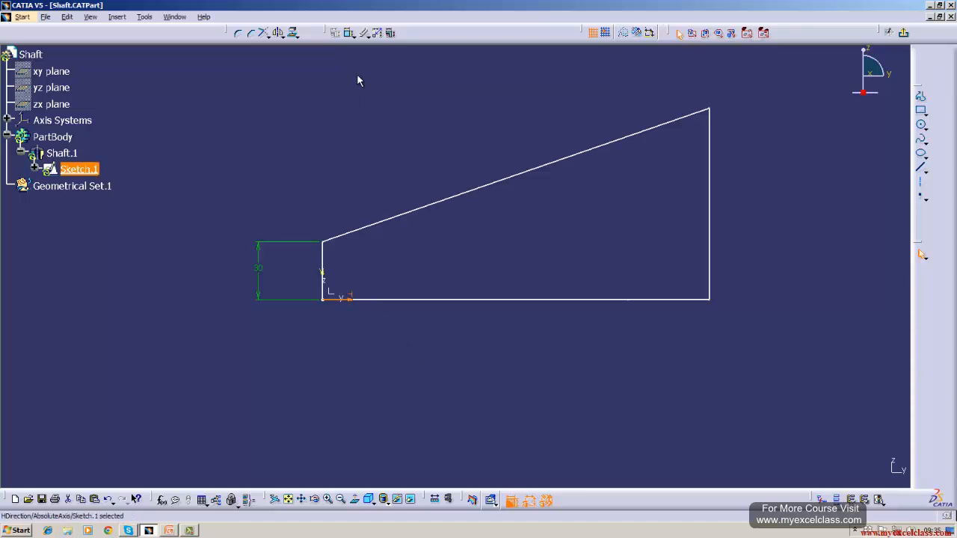
pyautogui.click(349, 32)
pyautogui.click(429, 207)
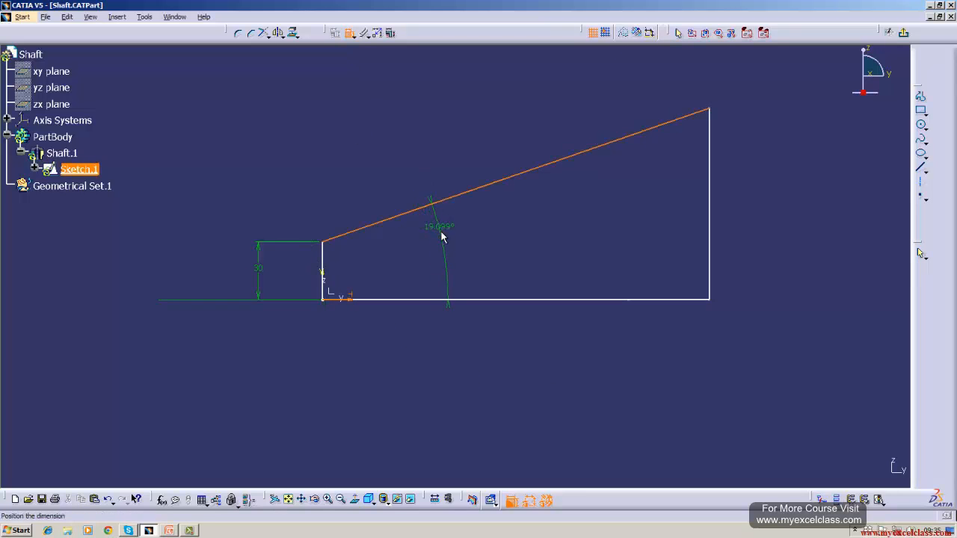
pyautogui.click(445, 240)
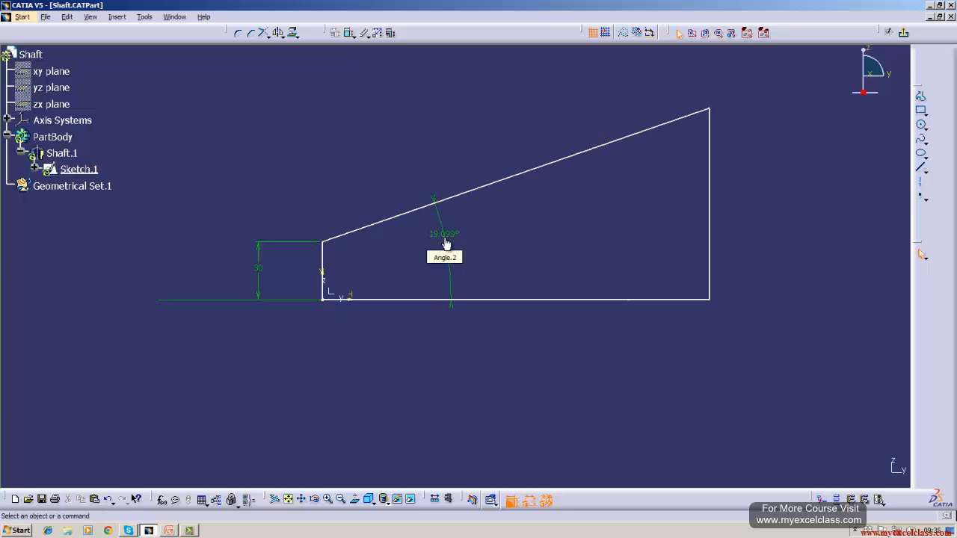
pyautogui.doubleClick(445, 240)
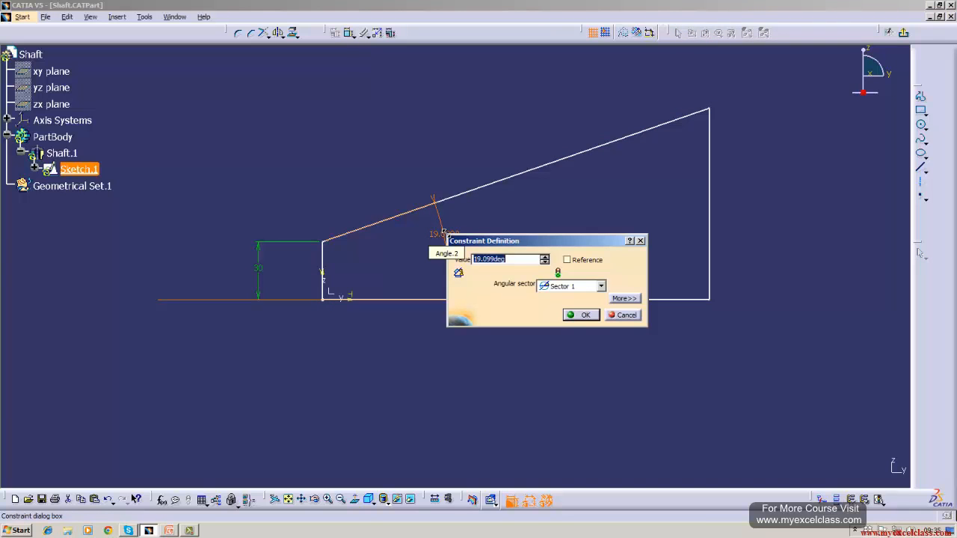
pyautogui.press('BackSpace')
pyautogui.write('15')
pyautogui.press('Return')
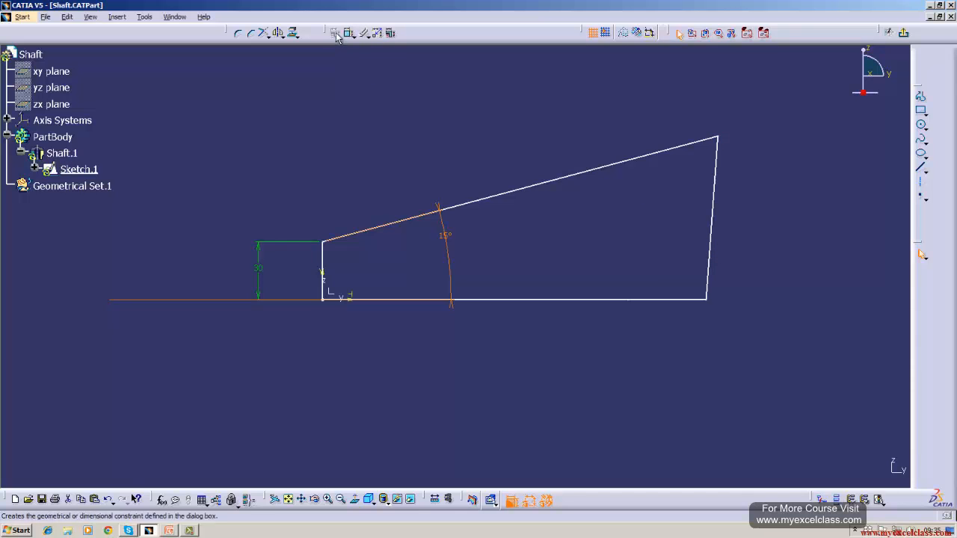
# Delete the tilted end line and draw a vertical line from the base line's far end up past the sloping line.
pyautogui.rightClick(719, 207)
pyautogui.click(740, 316)
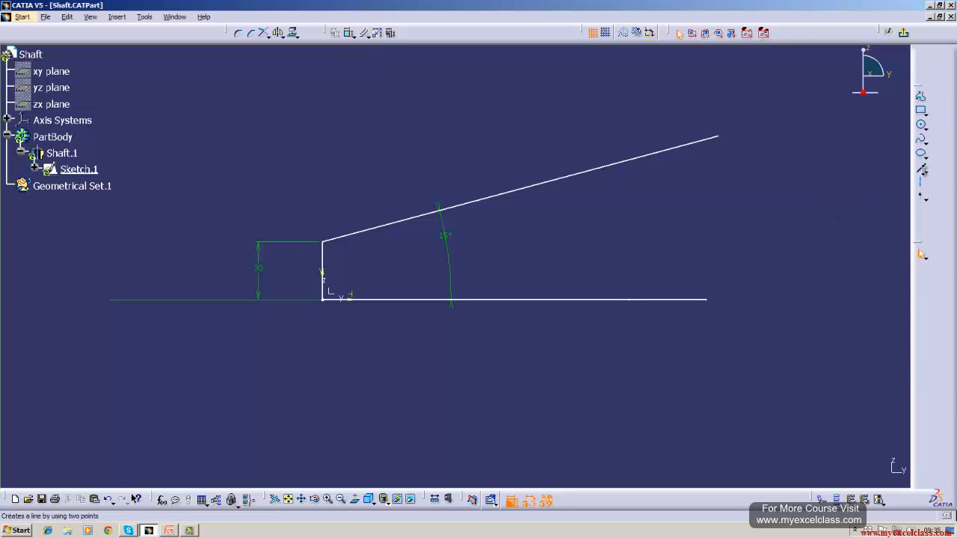
pyautogui.click(921, 169)
pyautogui.click(705, 299)
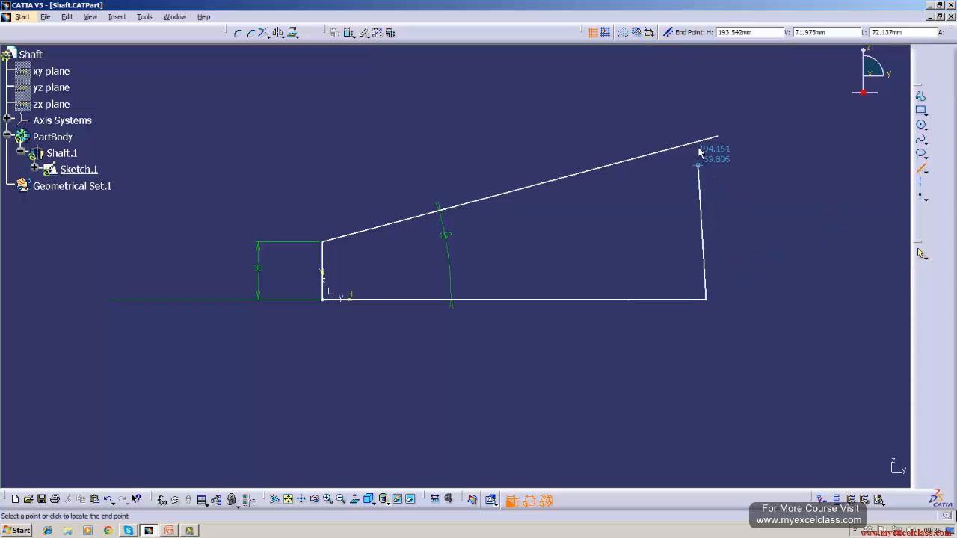
pyautogui.click(706, 122)
pyautogui.click(572, 137)
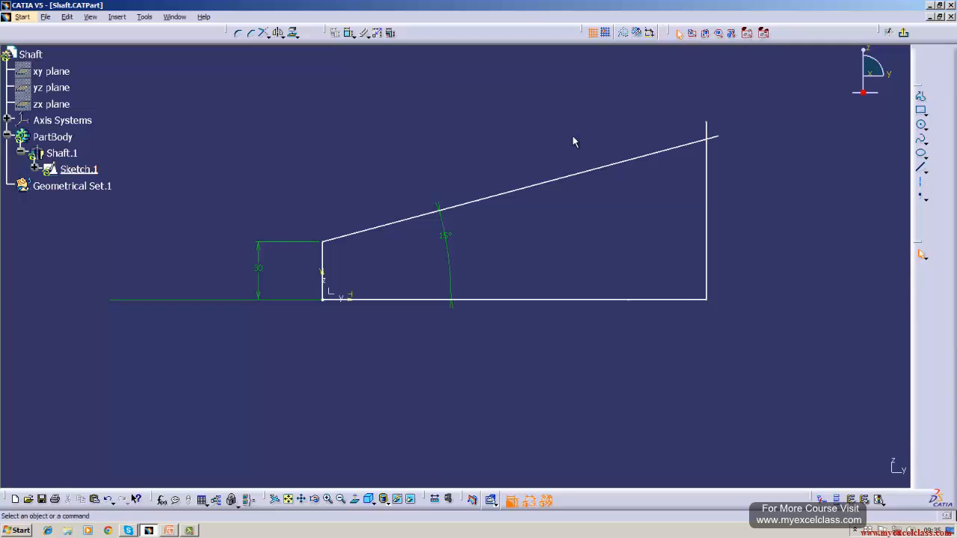
# Trim the sloping line and the new vertical line to their intersection.
pyautogui.click(263, 33)
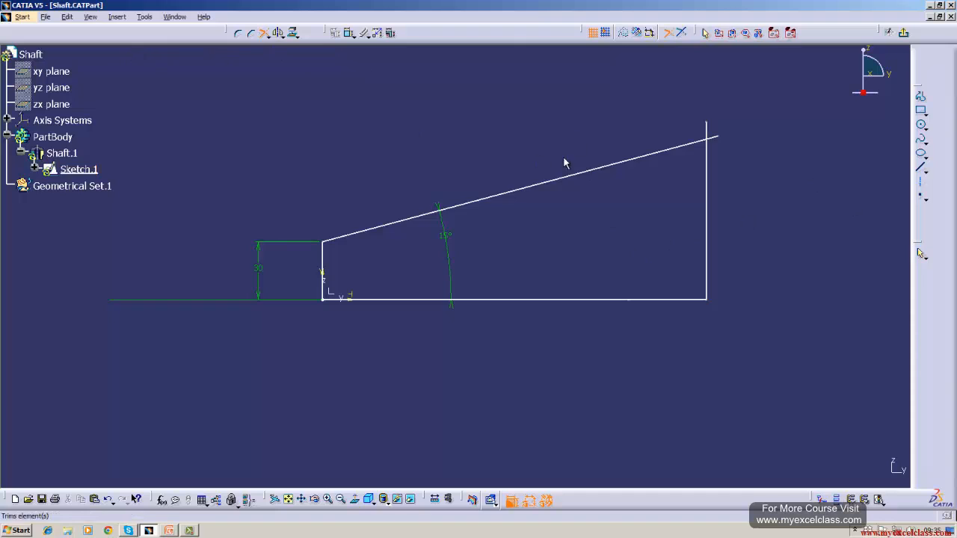
pyautogui.click(647, 156)
pyautogui.click(708, 163)
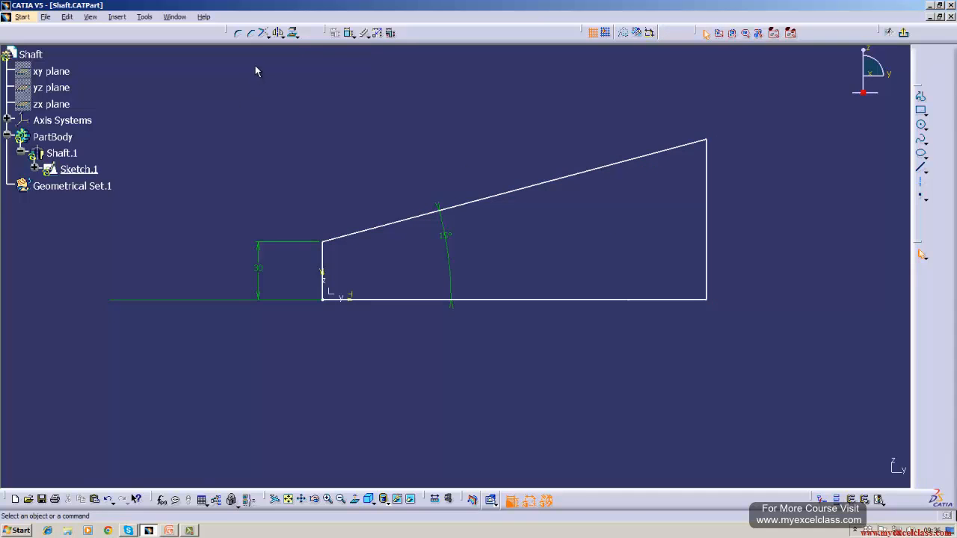
# Add a length constraint to the taller vertical line and set it to 70 mm.
pyautogui.click(347, 35)
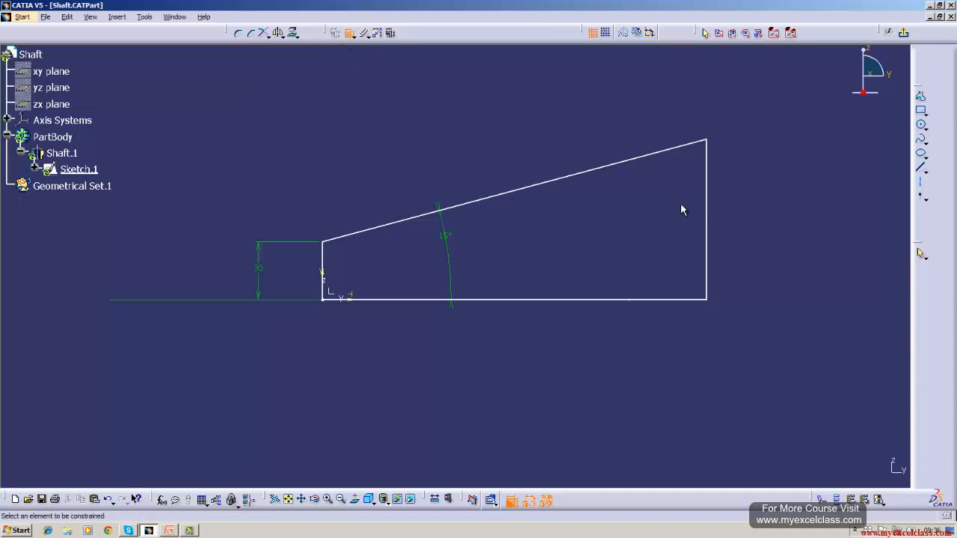
pyautogui.click(706, 200)
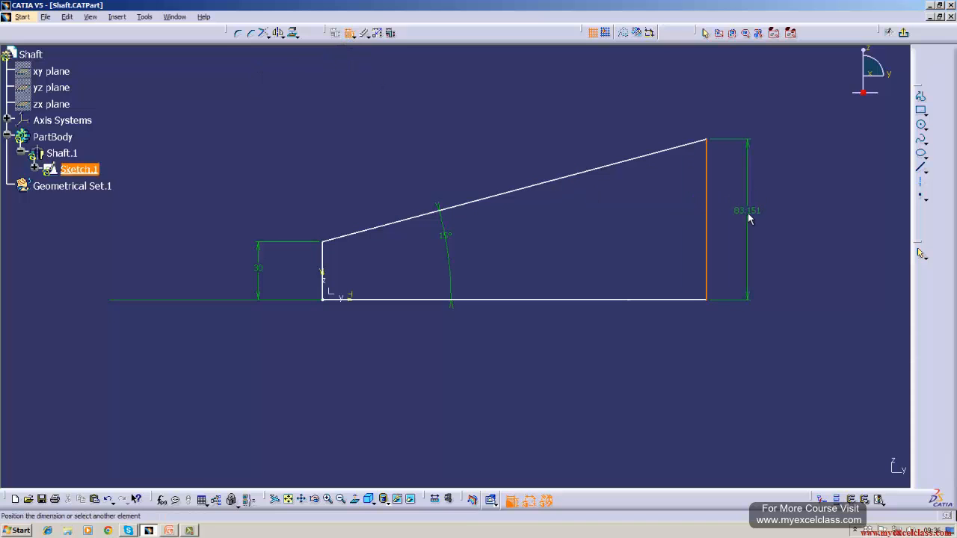
pyautogui.click(746, 211)
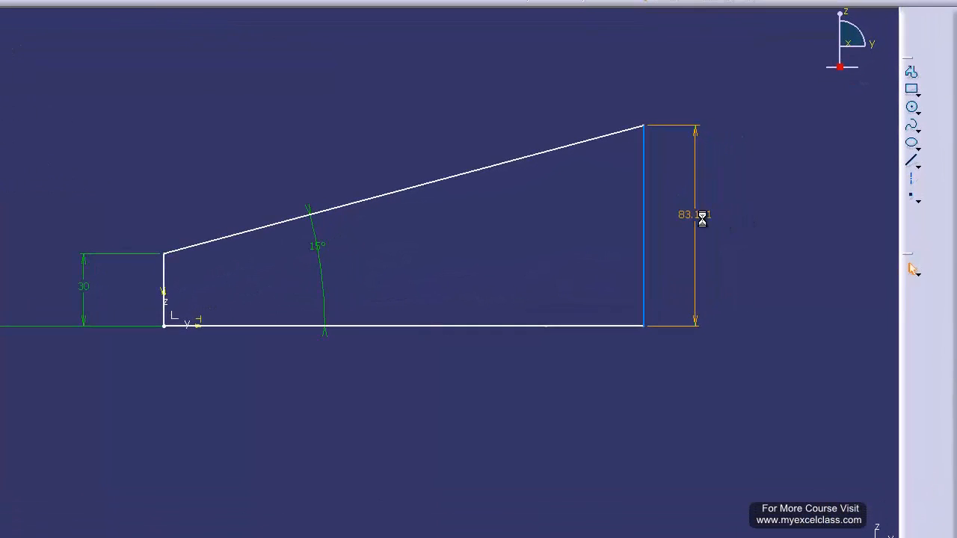
pyautogui.doubleClick(751, 212)
pyautogui.write('70')
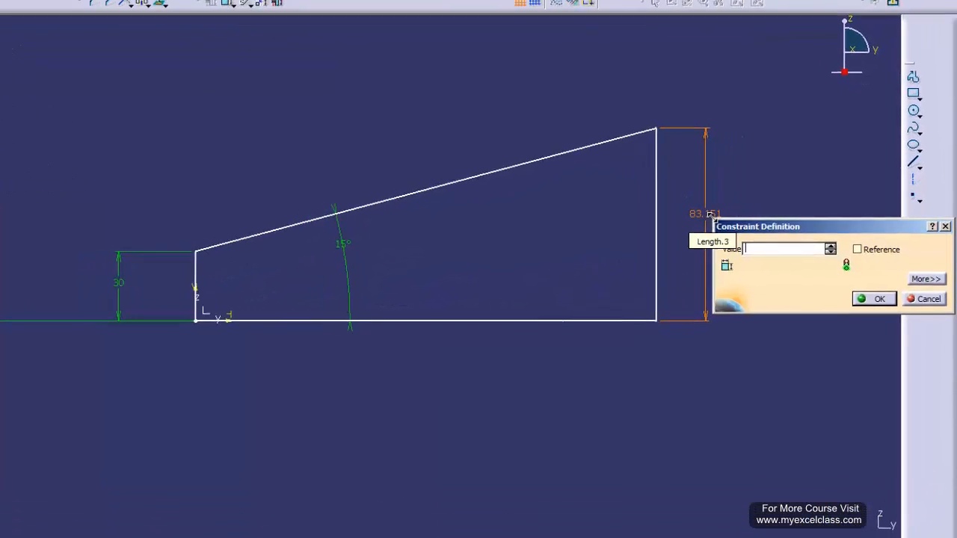
pyautogui.press('Return')
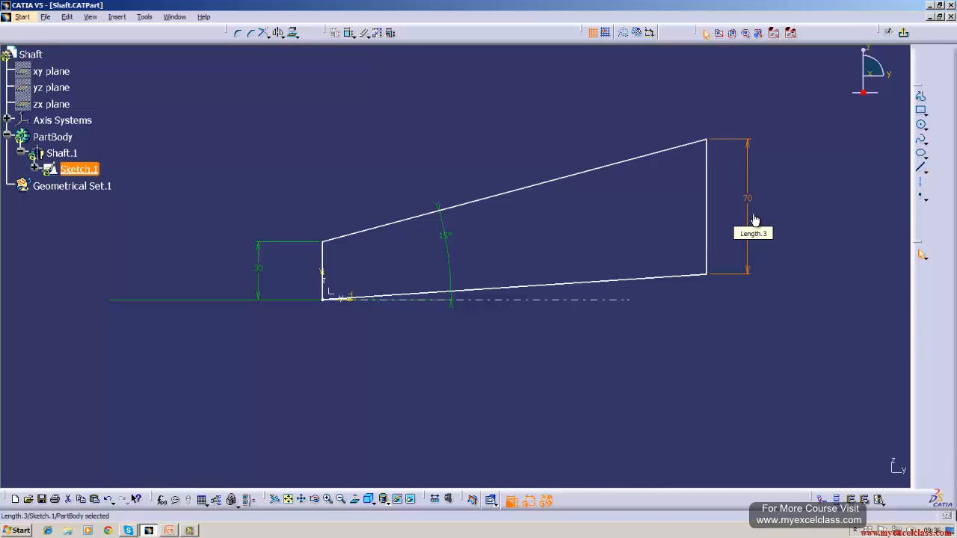
# Delete the tilted base line and draw a horizontal one from the origin along the H axis, ending beyond the 70 mm line.
pyautogui.rightClick(670, 281)
pyautogui.click(676, 390)
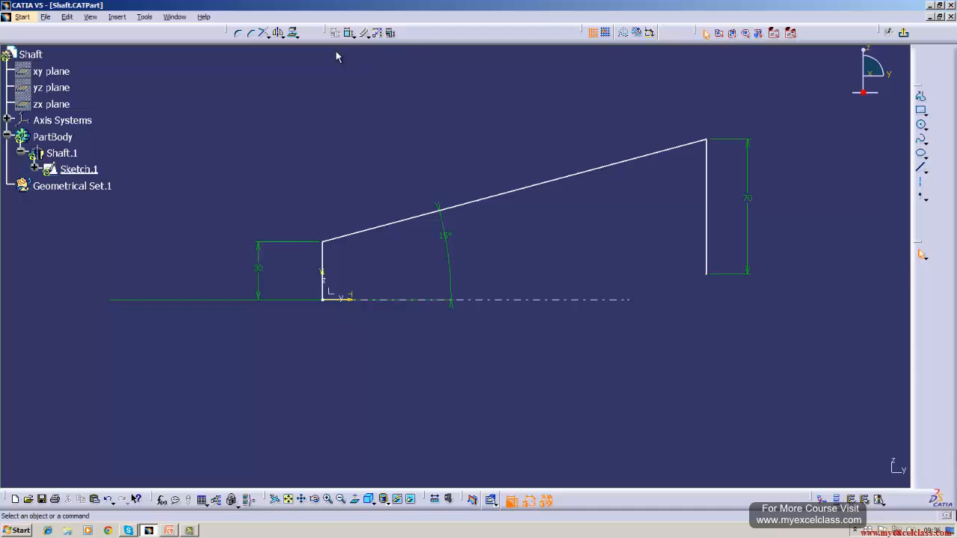
pyautogui.click(920, 167)
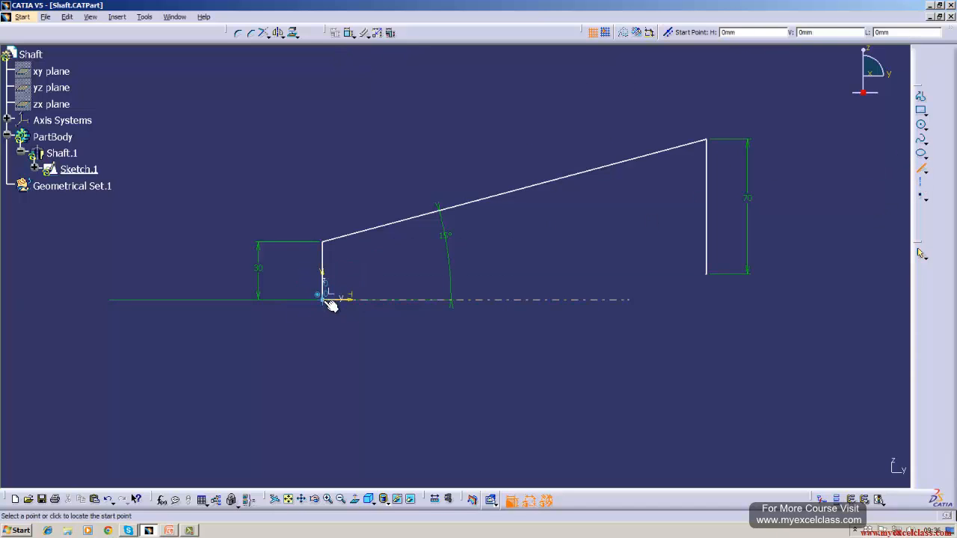
pyautogui.click(323, 300)
pyautogui.click(721, 299)
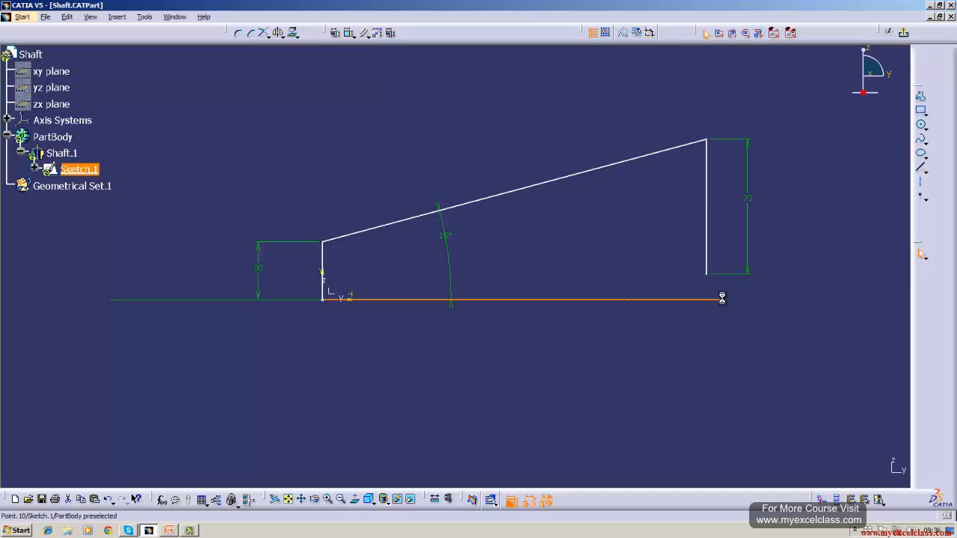
pyautogui.click(677, 365)
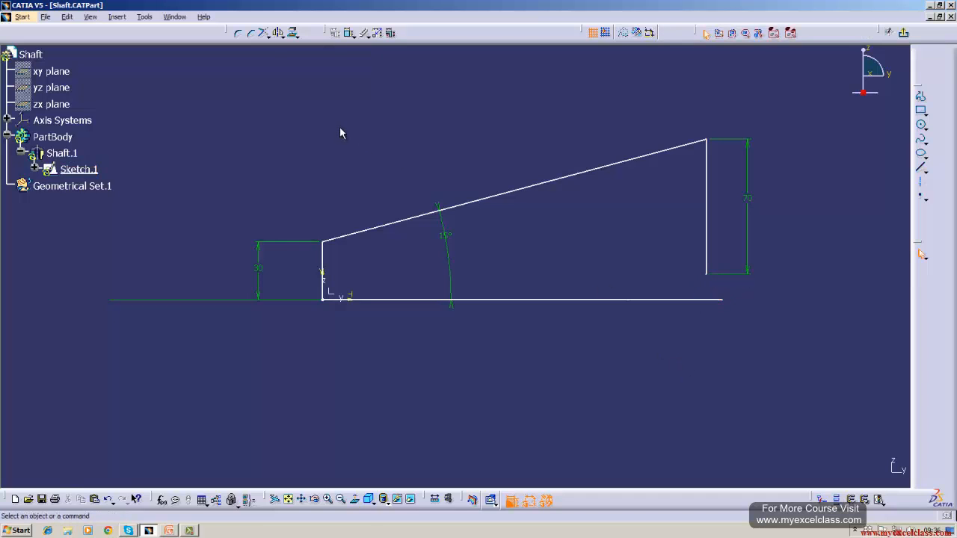
# Trim the 70 mm line and the base line to a corner, converting the length into a distance, and delete the 70 mm dimension.
pyautogui.click(262, 34)
pyautogui.click(706, 252)
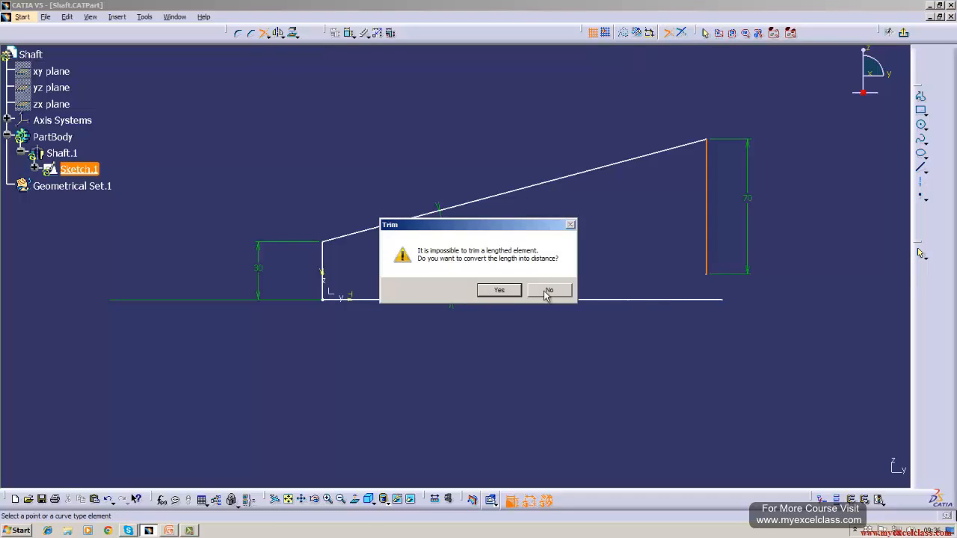
pyautogui.click(503, 292)
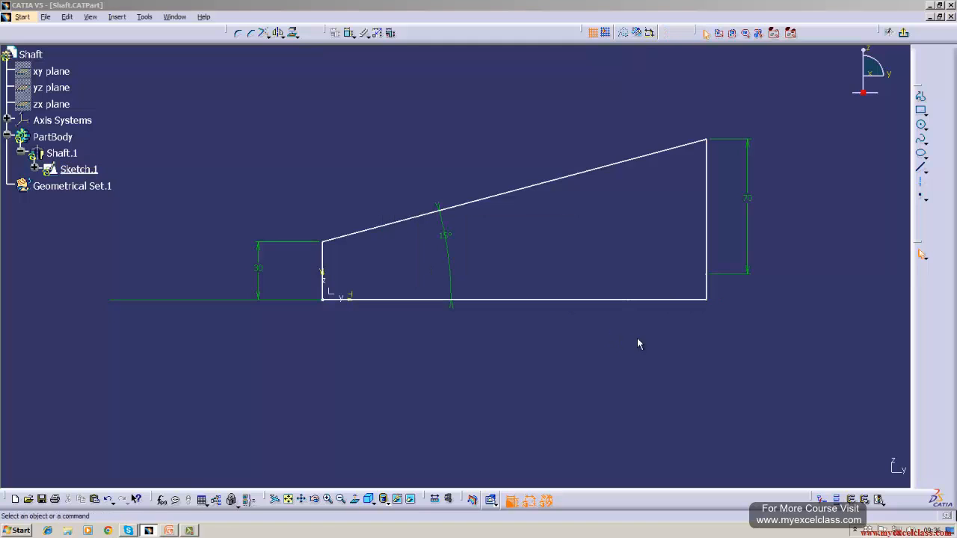
pyautogui.rightClick(748, 205)
pyautogui.click(768, 314)
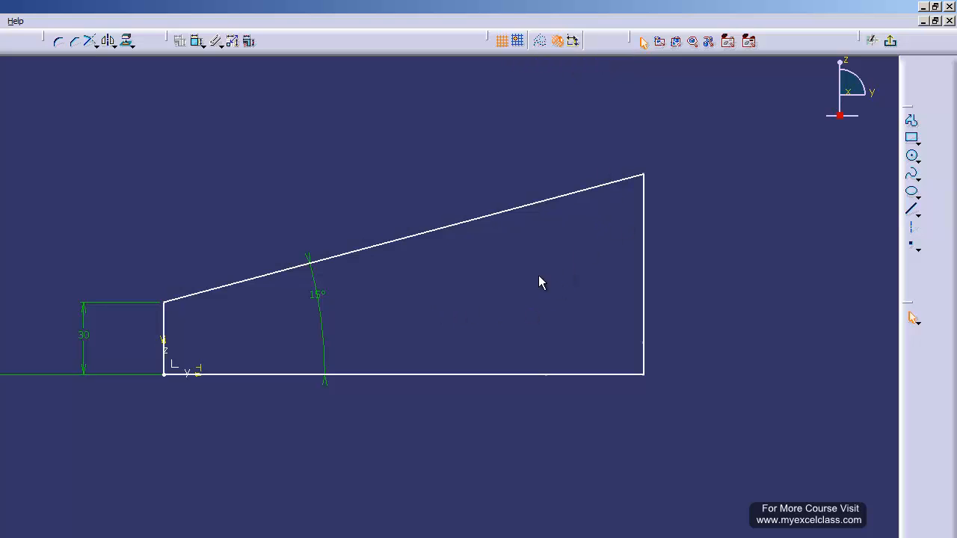
# Leave automatic geometrical constraints switched on and cut all the existing geometry and constraints out of the sketch.
pyautogui.click(556, 42)
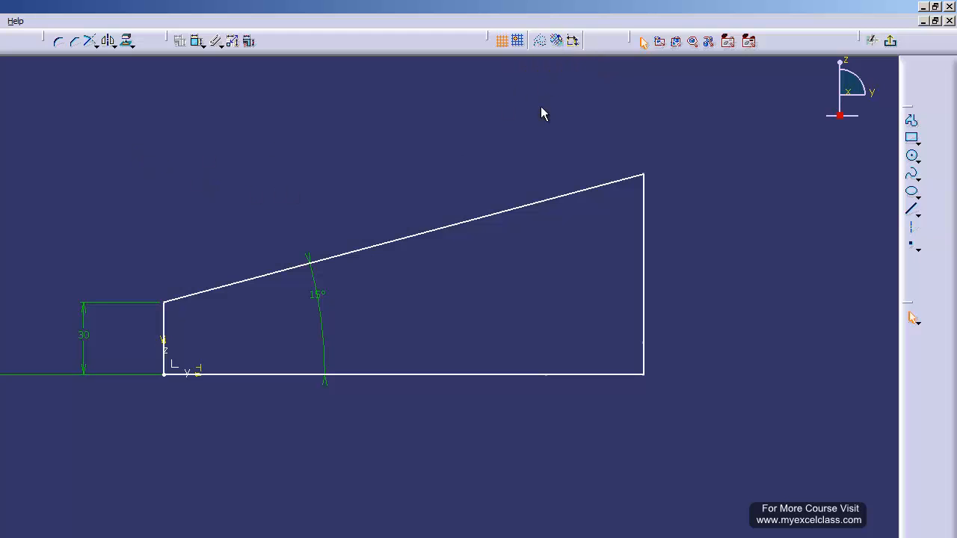
pyautogui.click(557, 43)
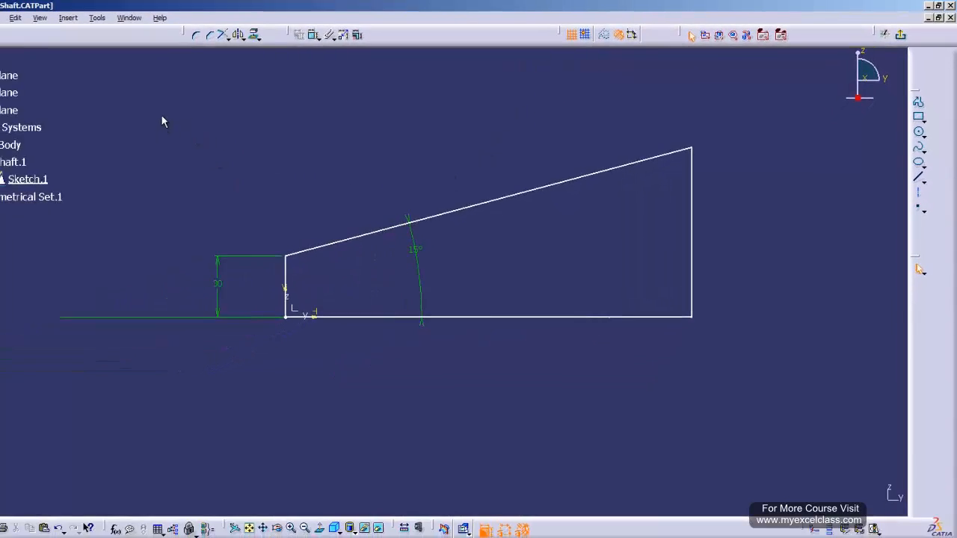
pyautogui.moveTo(202, 109)
pyautogui.mouseDown()
pyautogui.moveTo(222, 226)
pyautogui.moveTo(608, 393)
pyautogui.moveTo(753, 398)
pyautogui.mouseUp()
pyautogui.click(67, 17)
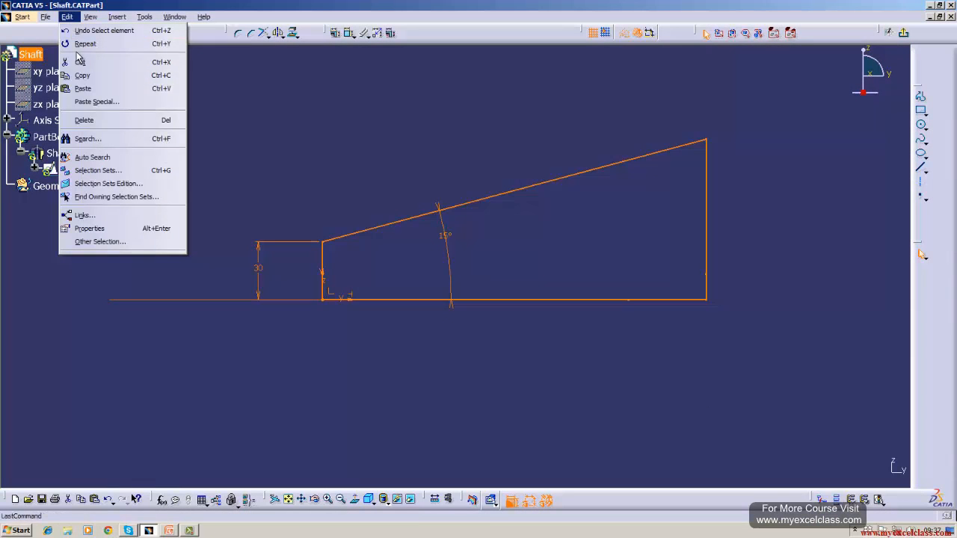
pyautogui.click(79, 61)
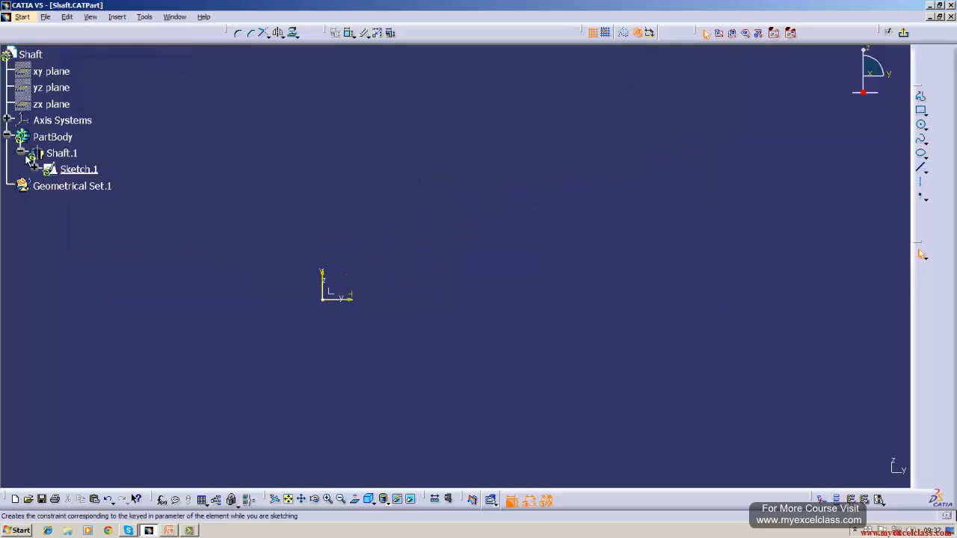
# Draw a horizontal axis line from the sketch origin along the H direction.
pyautogui.click(920, 183)
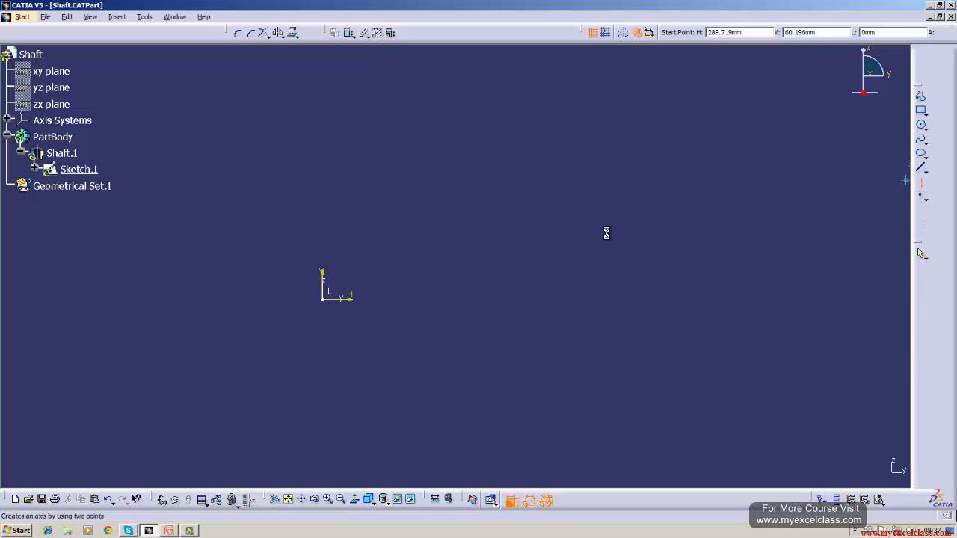
pyautogui.click(326, 299)
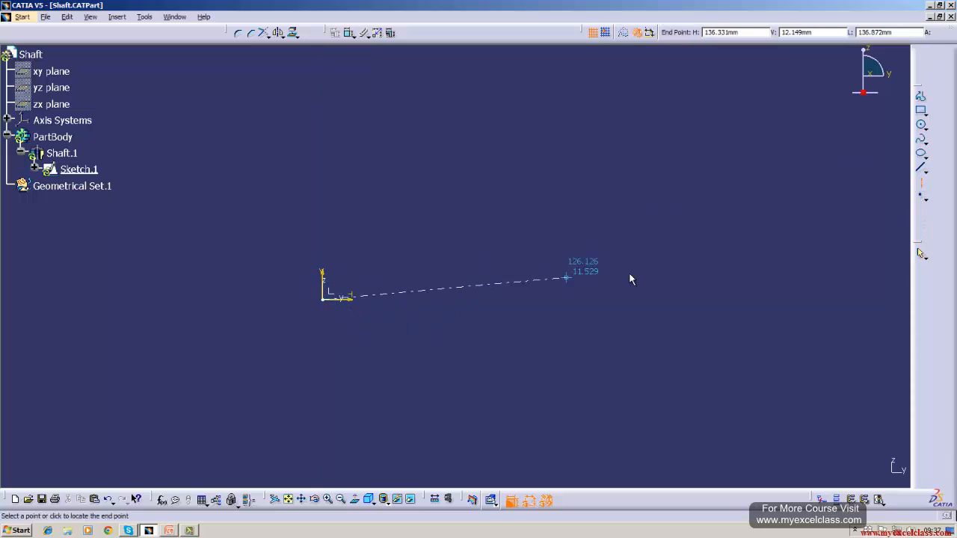
pyautogui.click(745, 300)
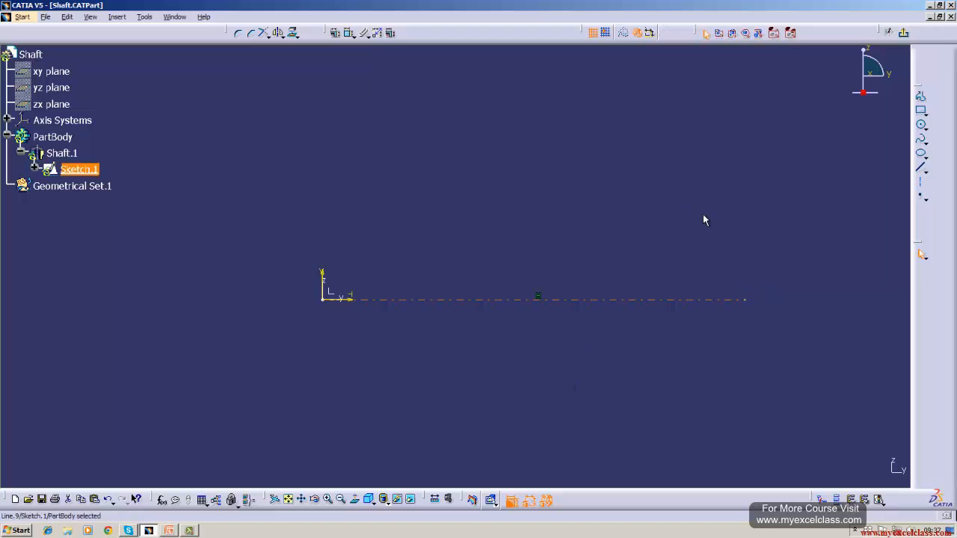
# Draw a vertical line from the sketch origin up along the V axis and dimension its length to 20 mm.
pyautogui.click(920, 167)
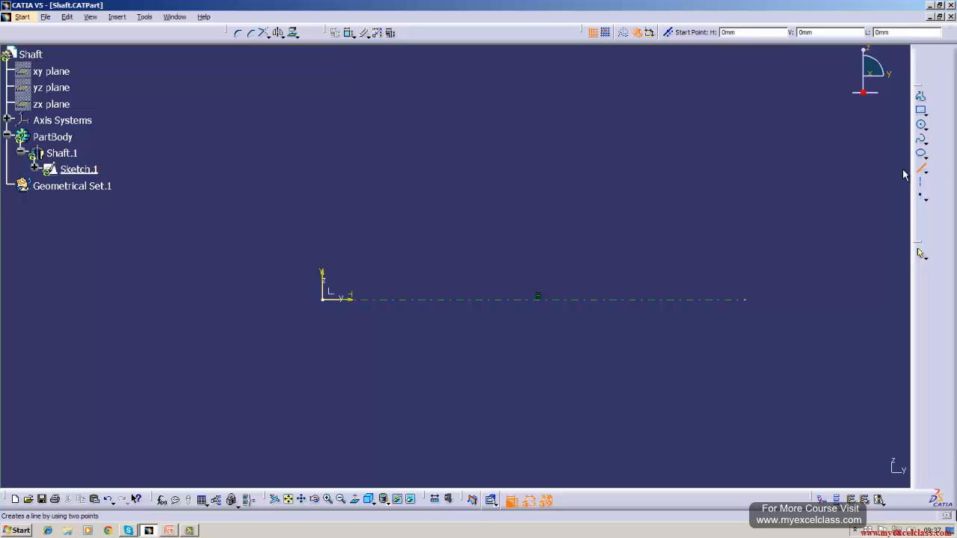
pyautogui.click(324, 300)
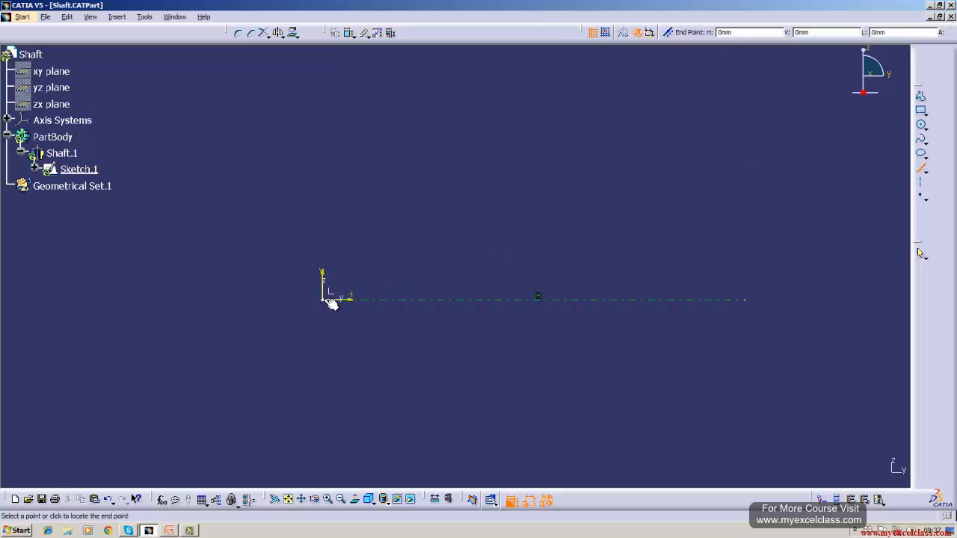
pyautogui.click(323, 193)
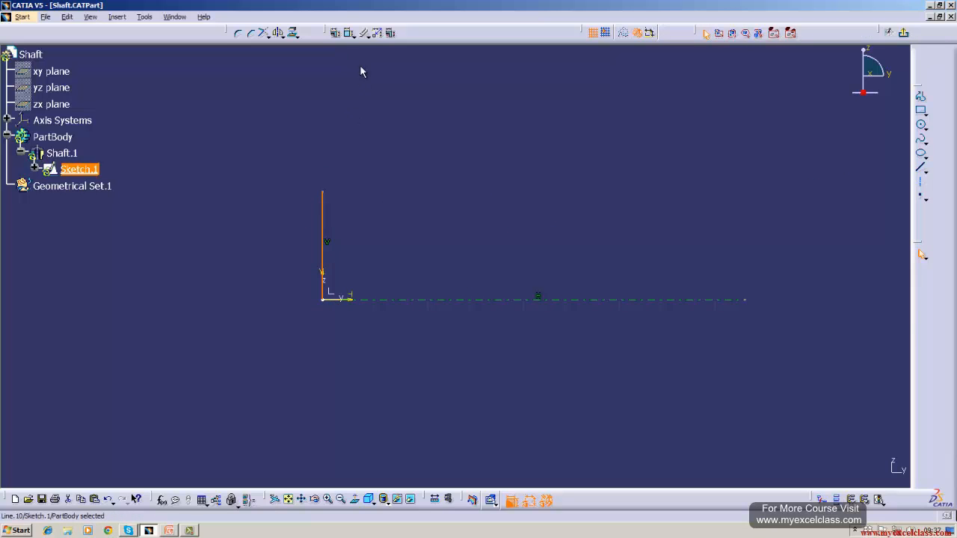
pyautogui.click(348, 34)
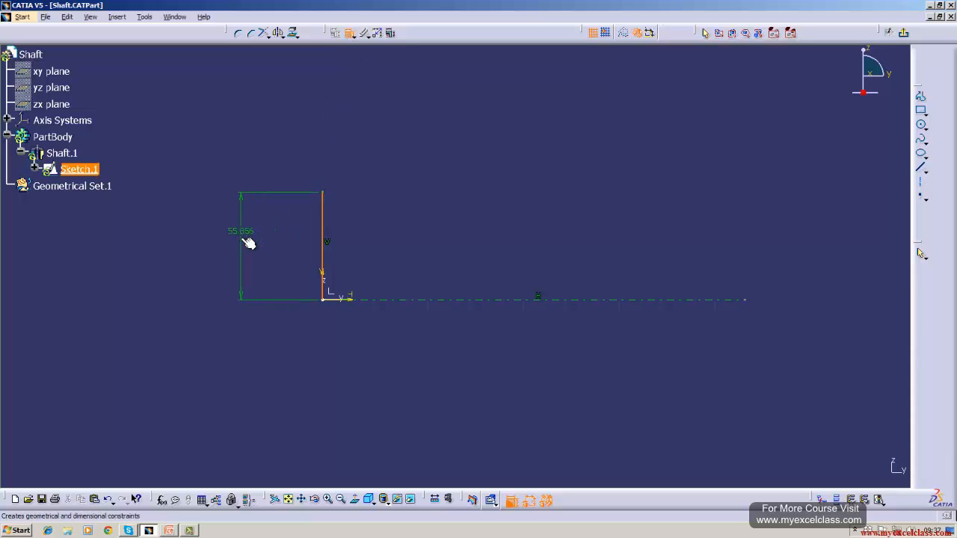
pyautogui.click(249, 251)
pyautogui.doubleClick(249, 252)
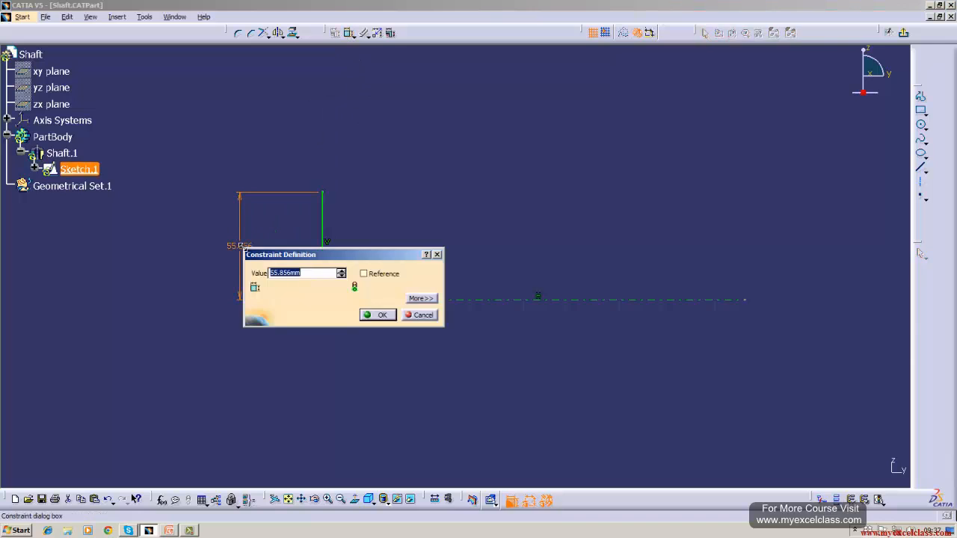
pyautogui.press('BackSpace')
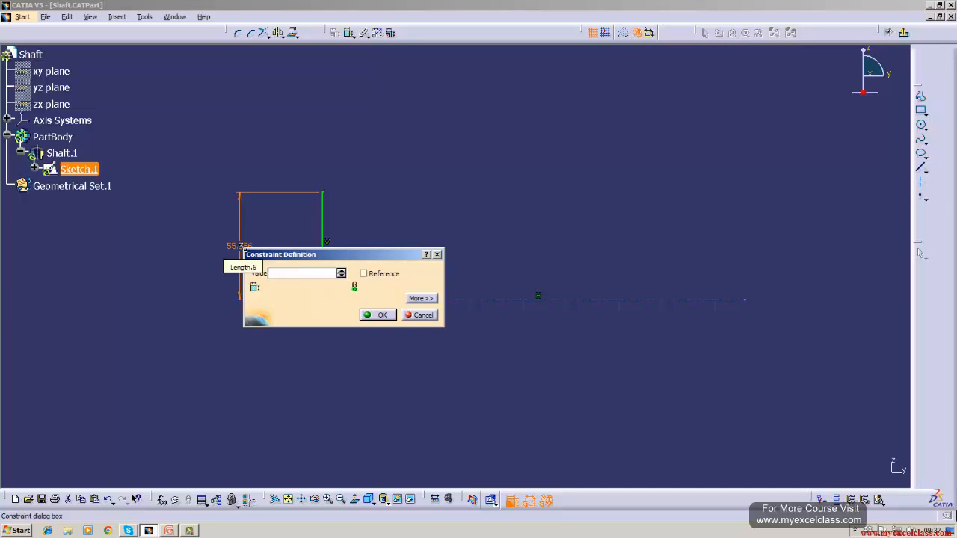
pyautogui.write('20mm')
pyautogui.press('Return')
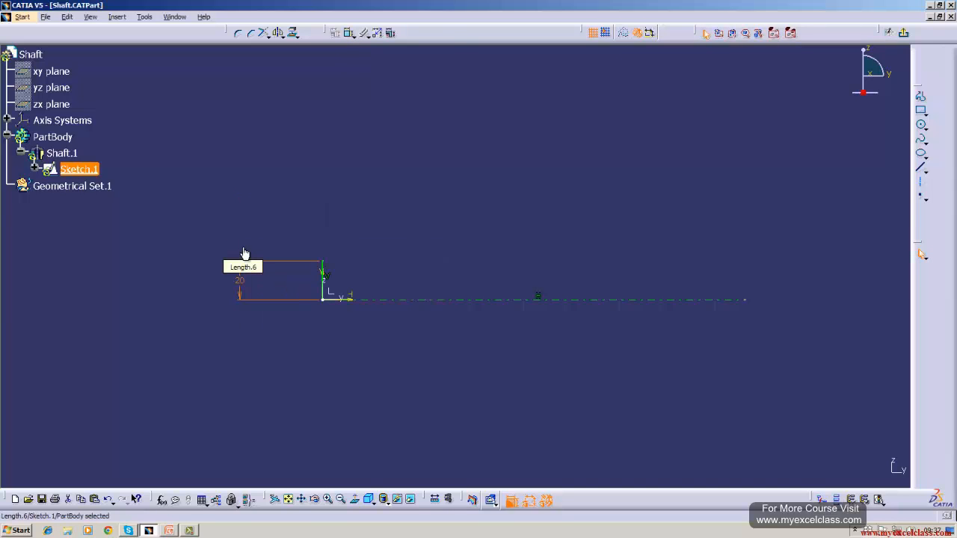
# Draw a line from the upper end of the 20 mm line, sloping up at about 16° to above the axis line's far end.
pyautogui.click(920, 167)
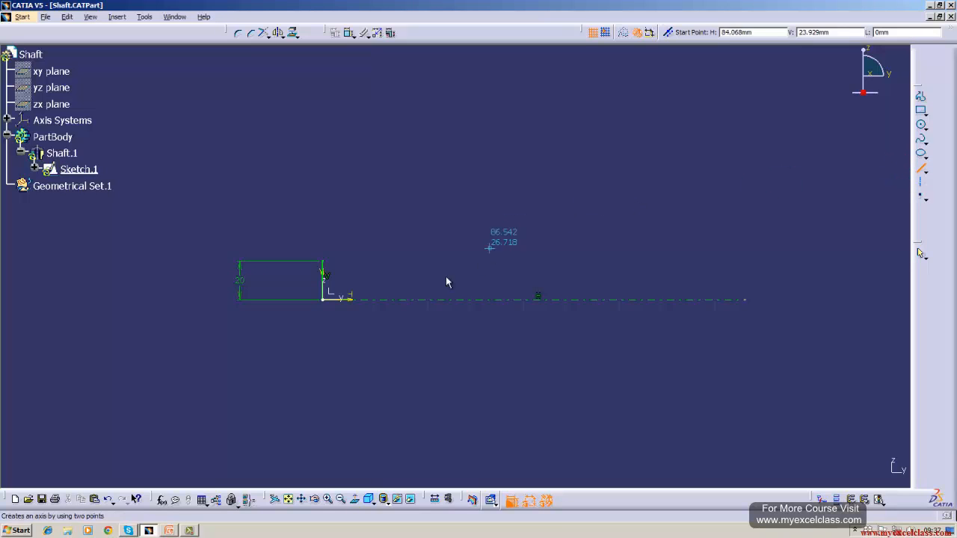
pyautogui.click(323, 262)
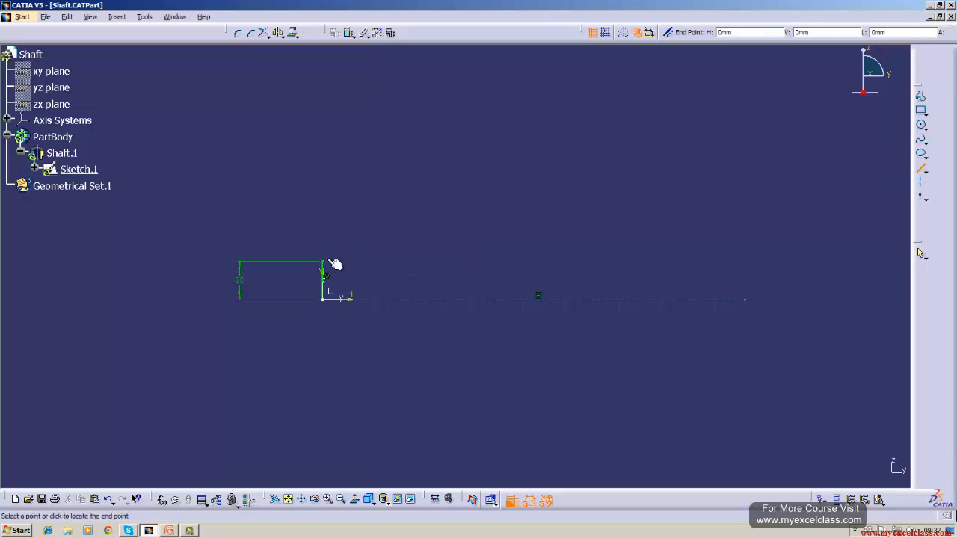
pyautogui.click(745, 138)
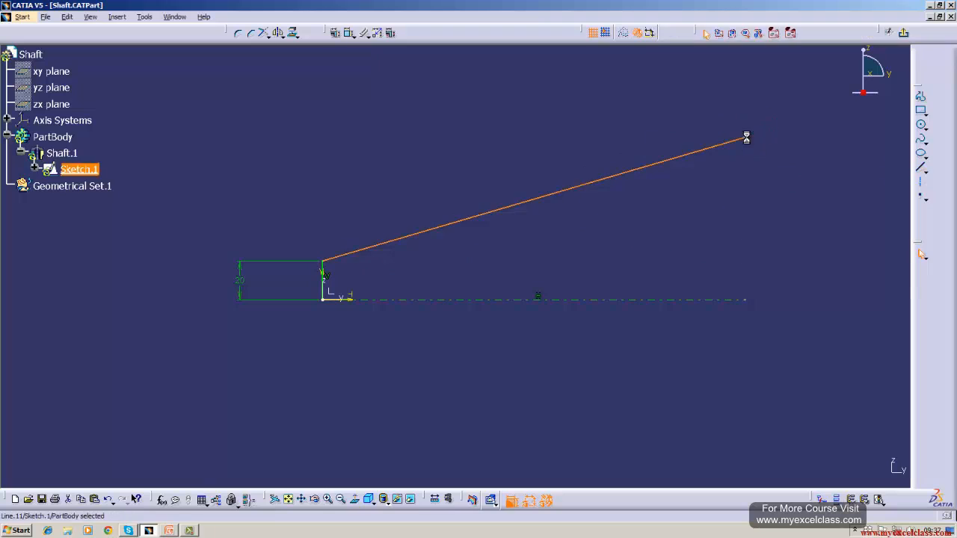
pyautogui.click(701, 156)
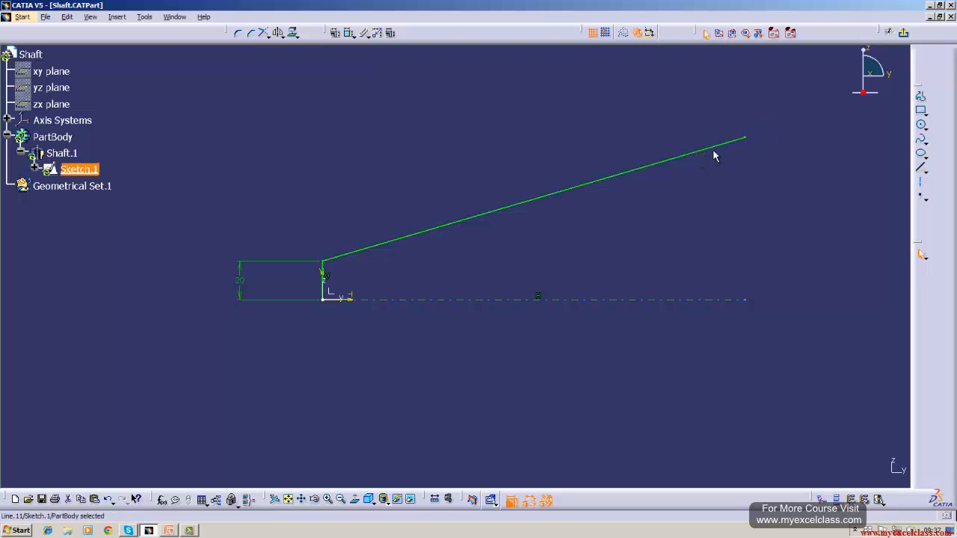
pyautogui.click(725, 221)
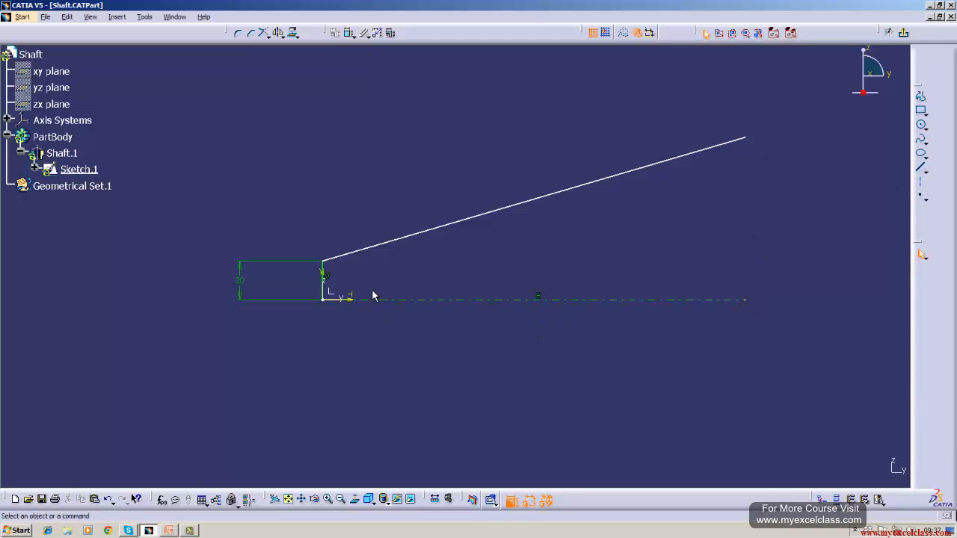
# Add an angle dimension between the H axis and the sloped line and set it to 15°.
pyautogui.click(347, 297)
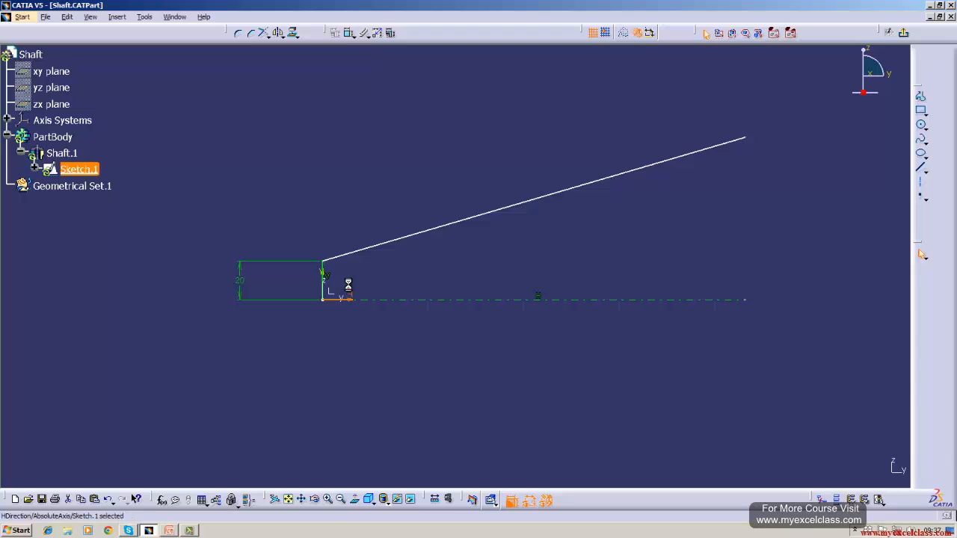
pyautogui.click(349, 34)
pyautogui.click(397, 238)
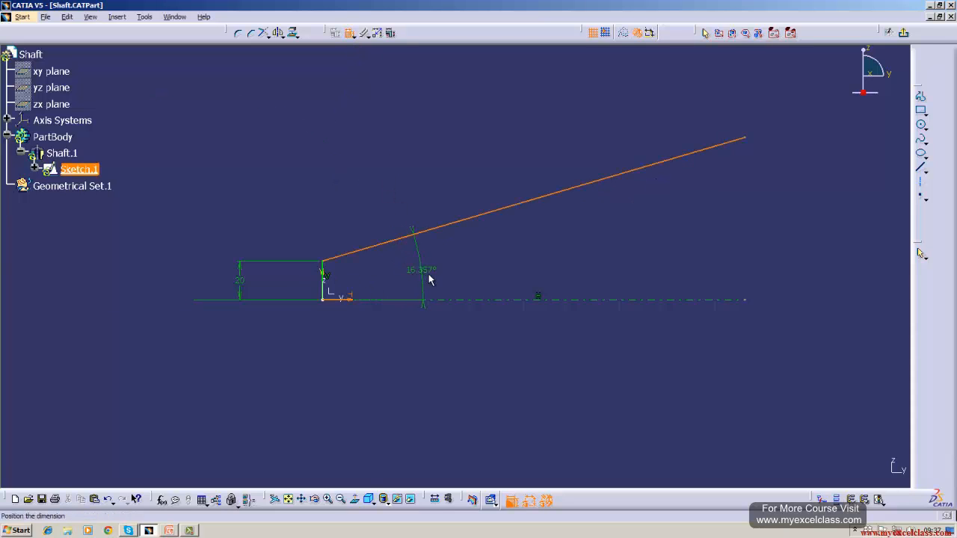
pyautogui.click(429, 279)
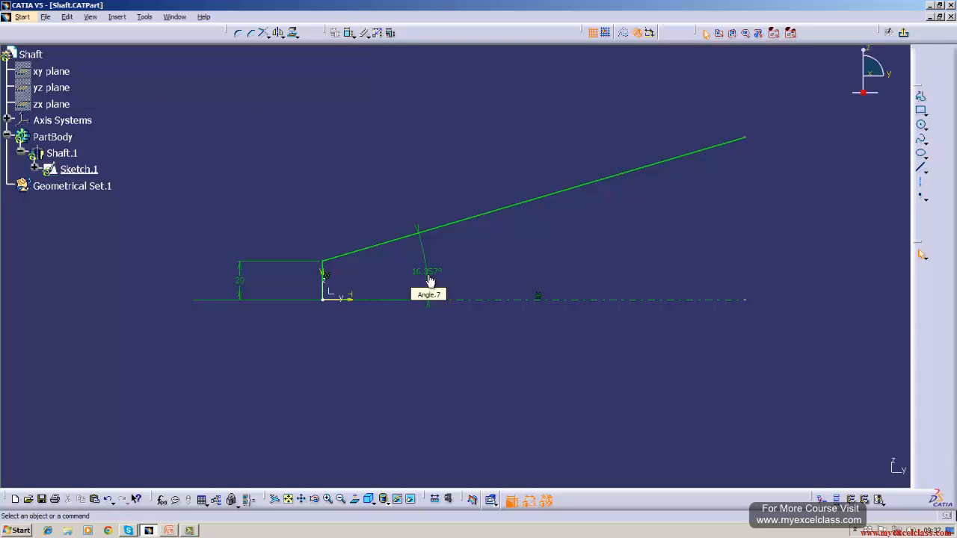
pyautogui.doubleClick(430, 280)
pyautogui.press('BackSpace')
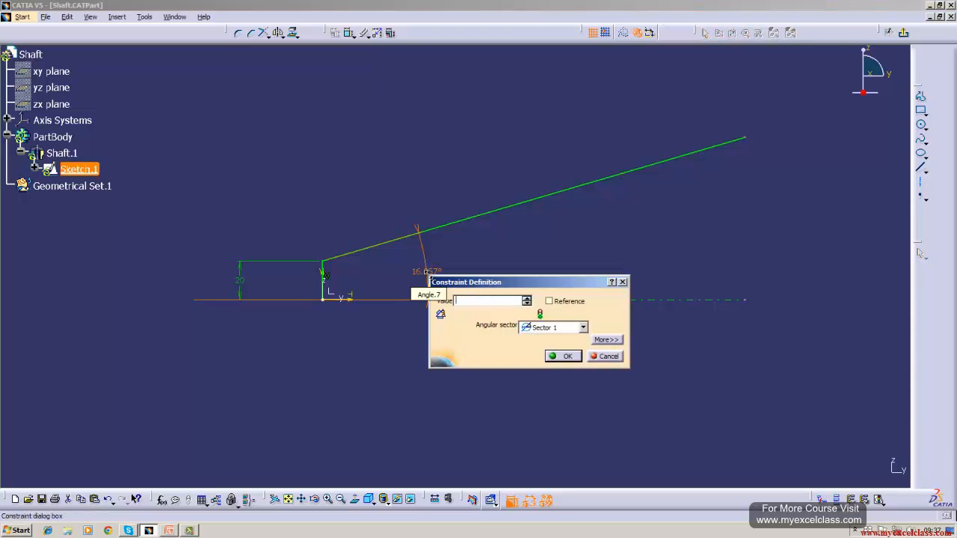
pyautogui.press('Return')
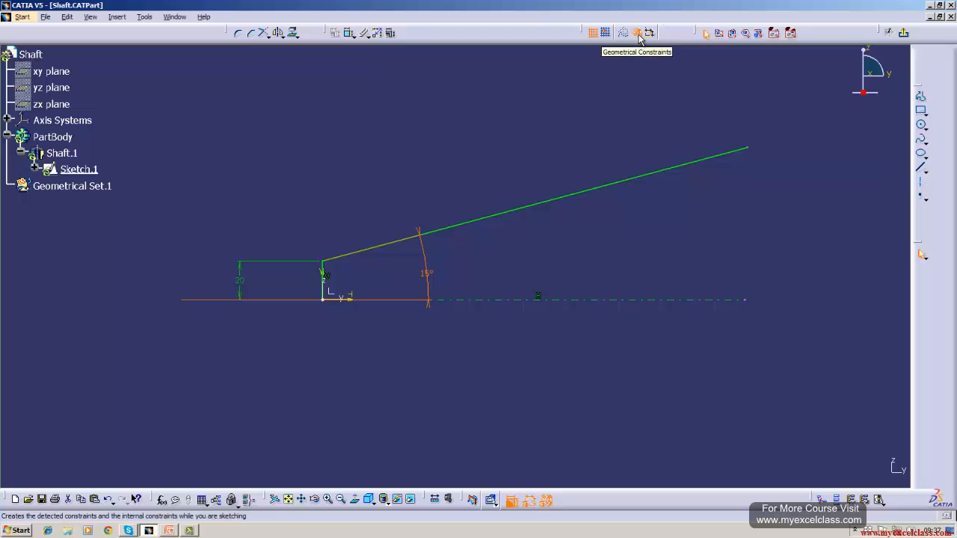
# Draw a vertical line from the sloped line's upper end down to just below the axis line.
pyautogui.click(920, 165)
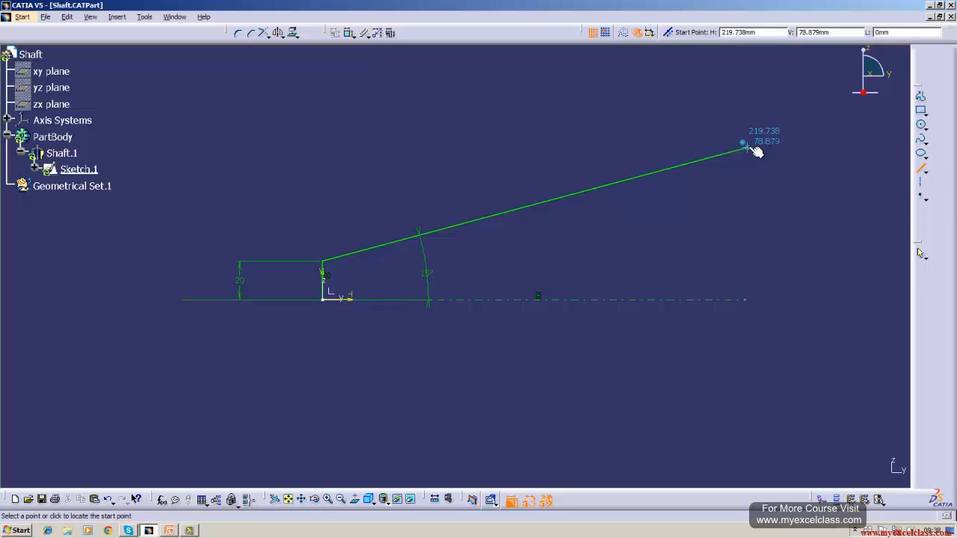
pyautogui.click(748, 148)
pyautogui.click(748, 320)
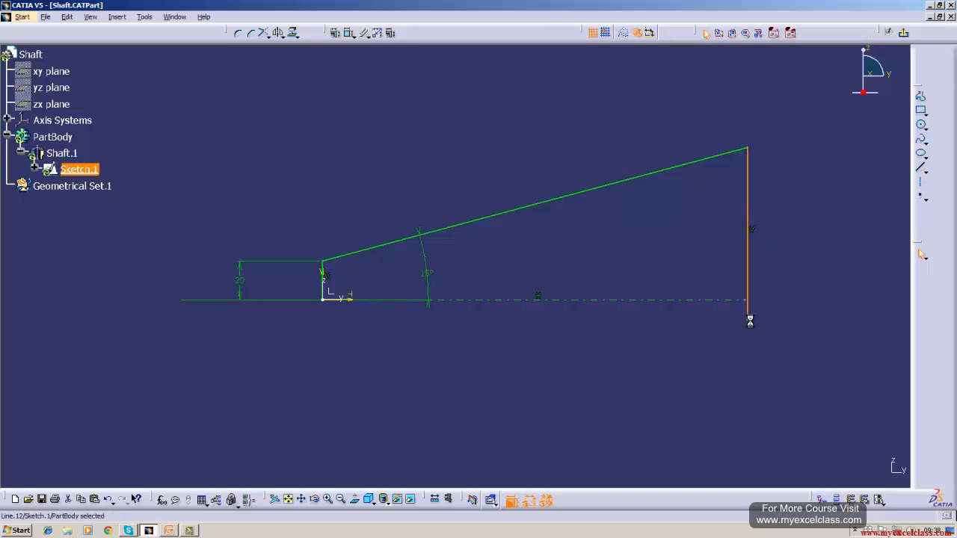
pyautogui.click(724, 348)
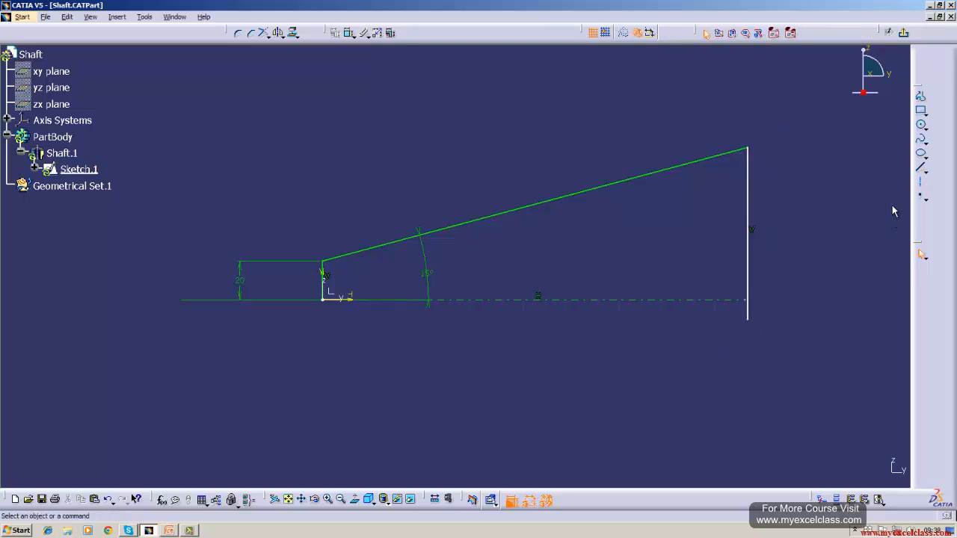
# Draw a horizontal base line from the origin past the long vertical line and trim the two to a corner.
pyautogui.click(921, 169)
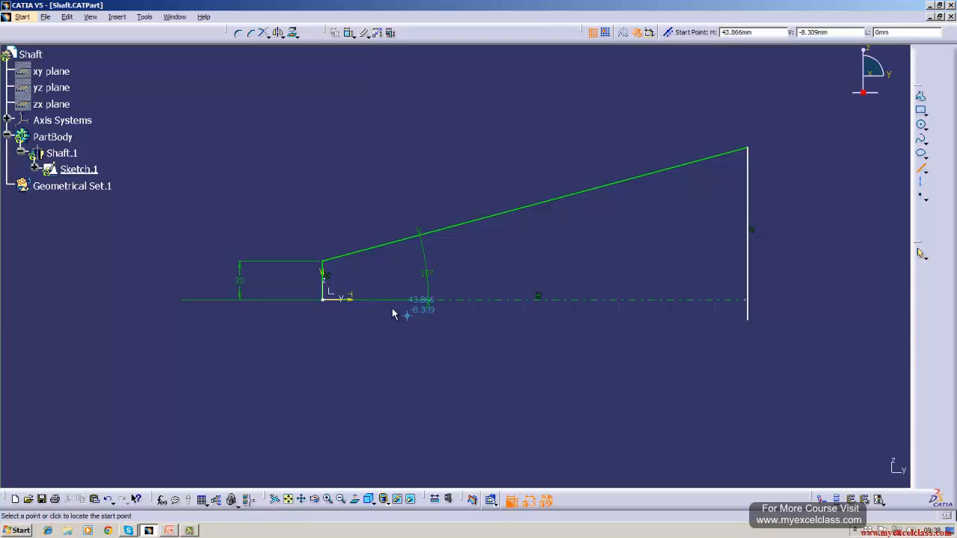
pyautogui.click(324, 299)
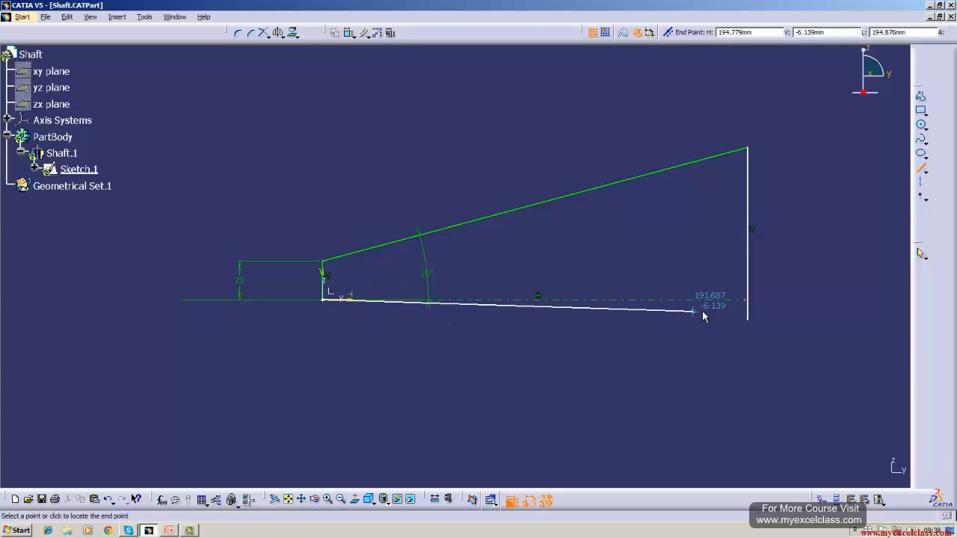
pyautogui.click(779, 300)
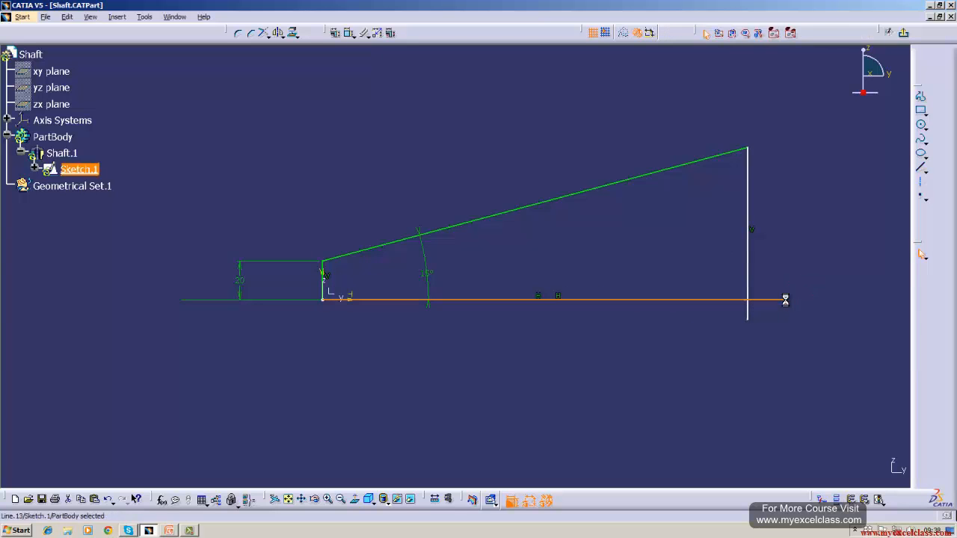
pyautogui.click(263, 32)
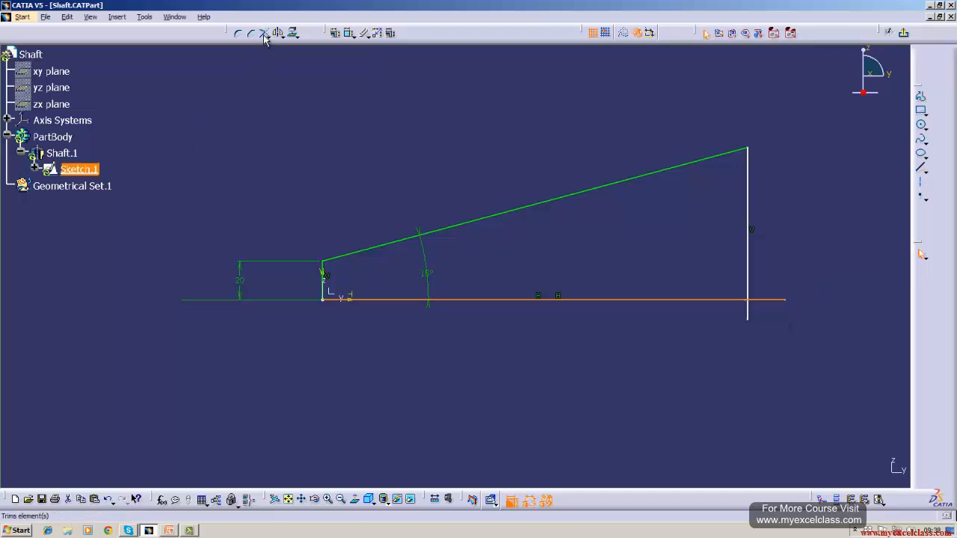
pyautogui.click(748, 267)
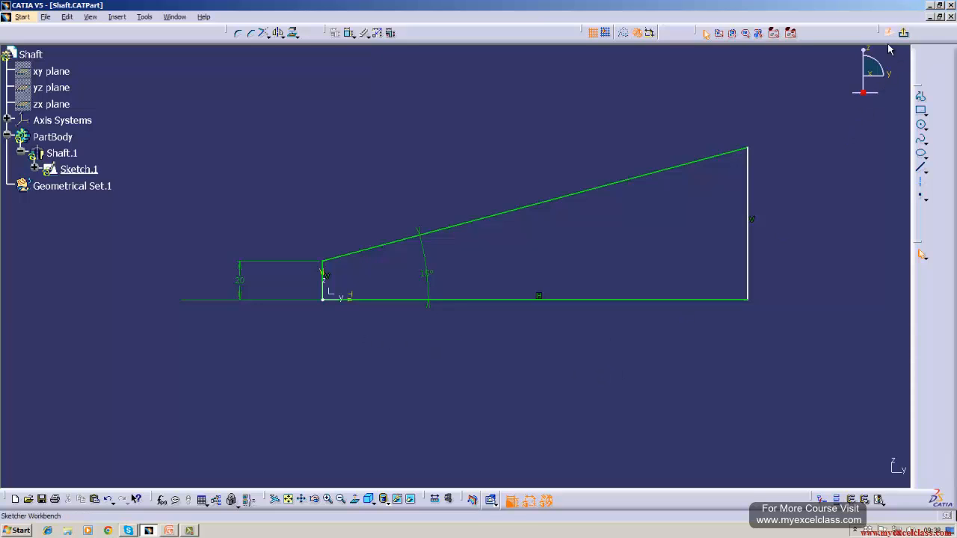
# Dimension the length of the long vertical line at the profile's wide end and set it to 70 mm.
pyautogui.click(349, 32)
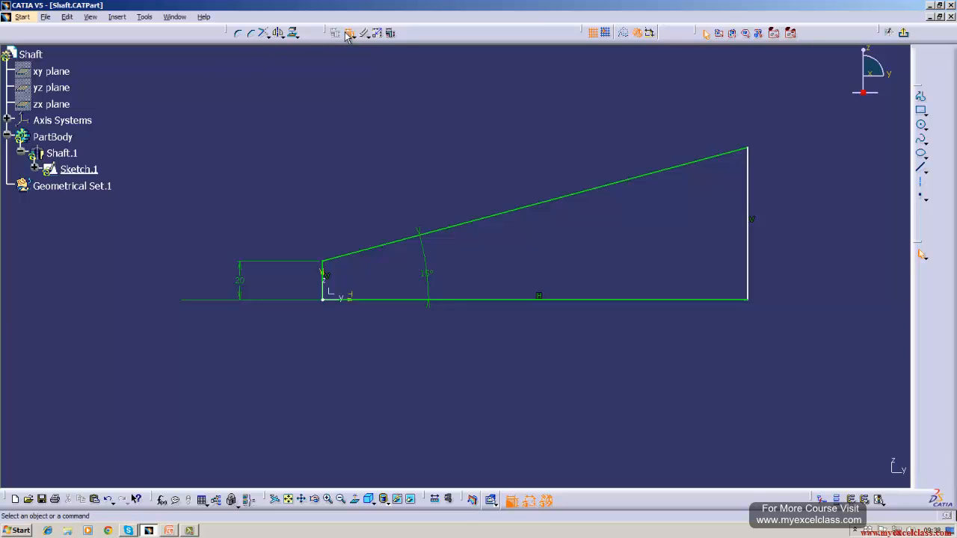
pyautogui.click(749, 211)
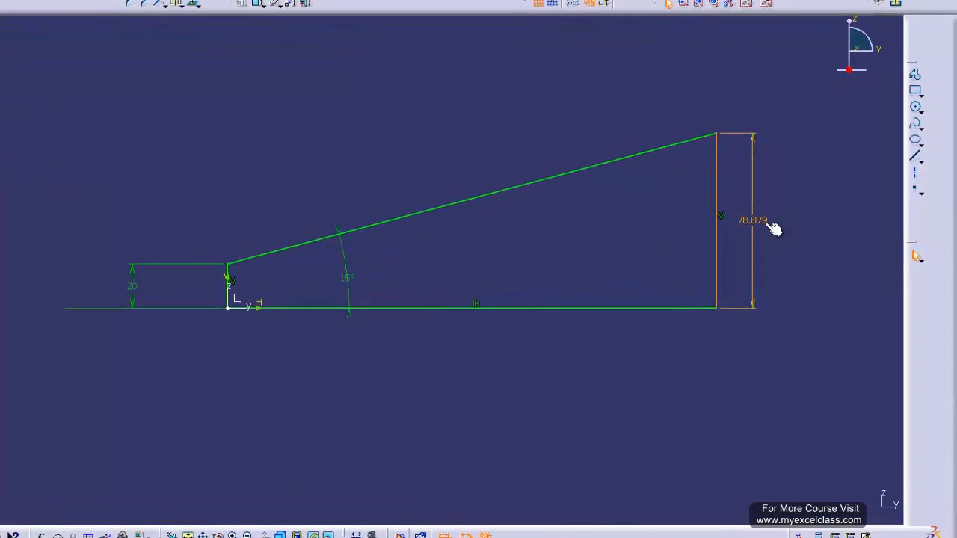
pyautogui.doubleClick(777, 224)
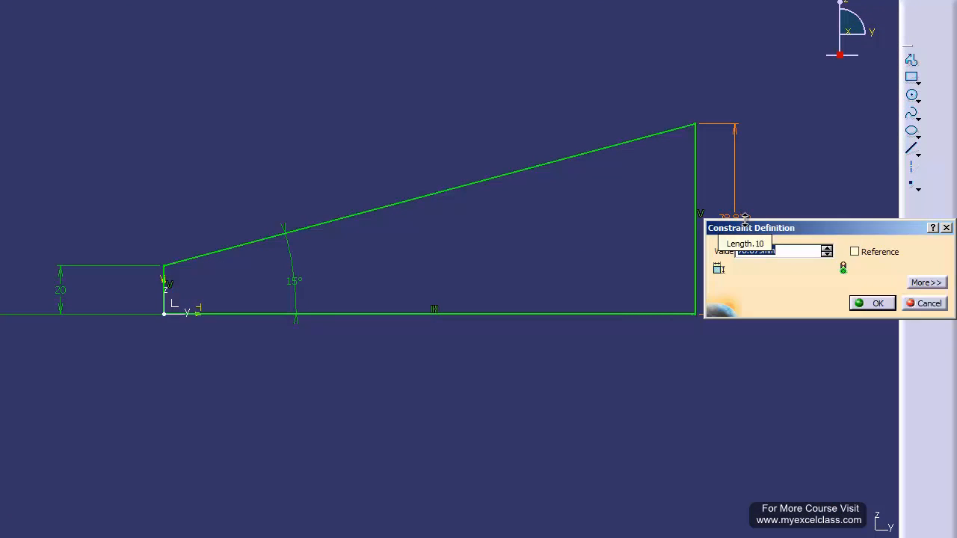
pyautogui.write('70')
pyautogui.press('Return')
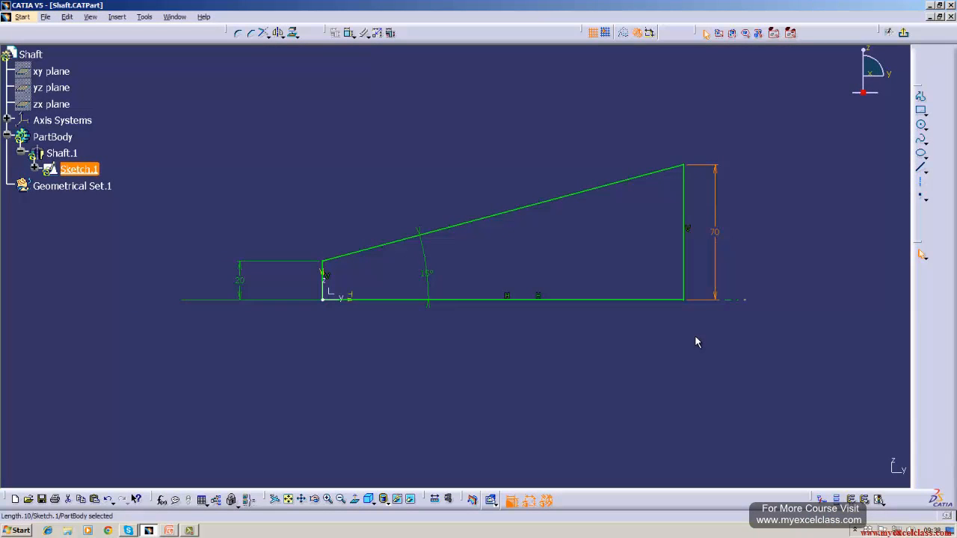
# Try to add a length dimension to the horizontal base line.
pyautogui.click(349, 33)
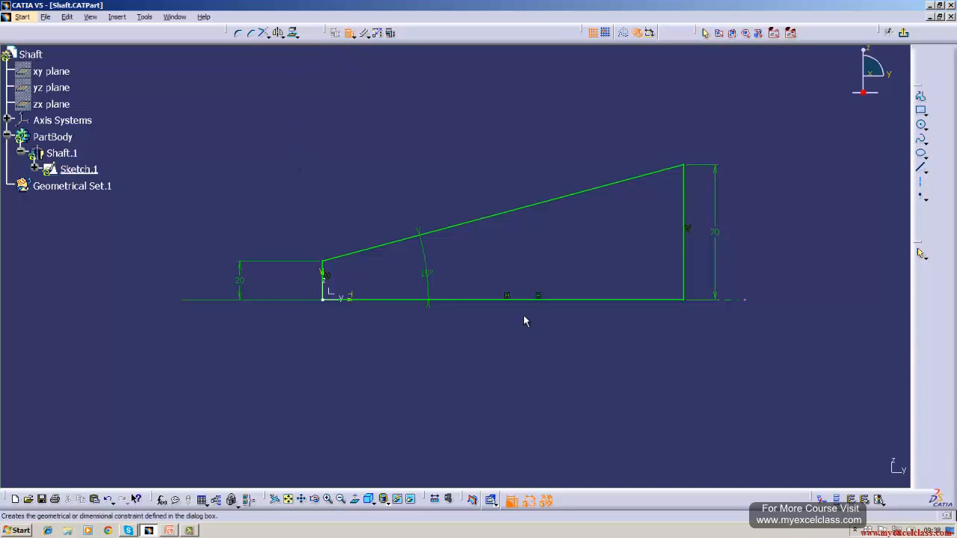
pyautogui.click(530, 302)
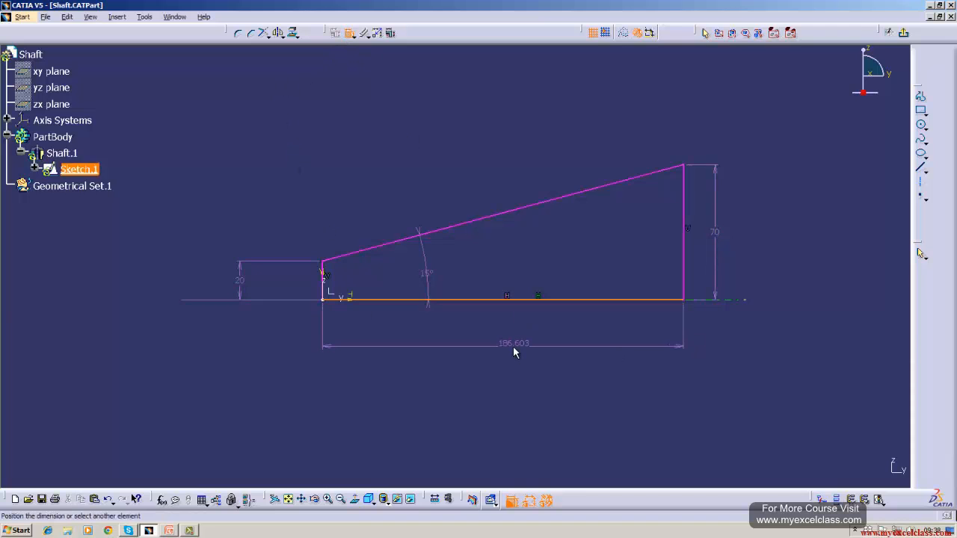
pyautogui.press('Escape')
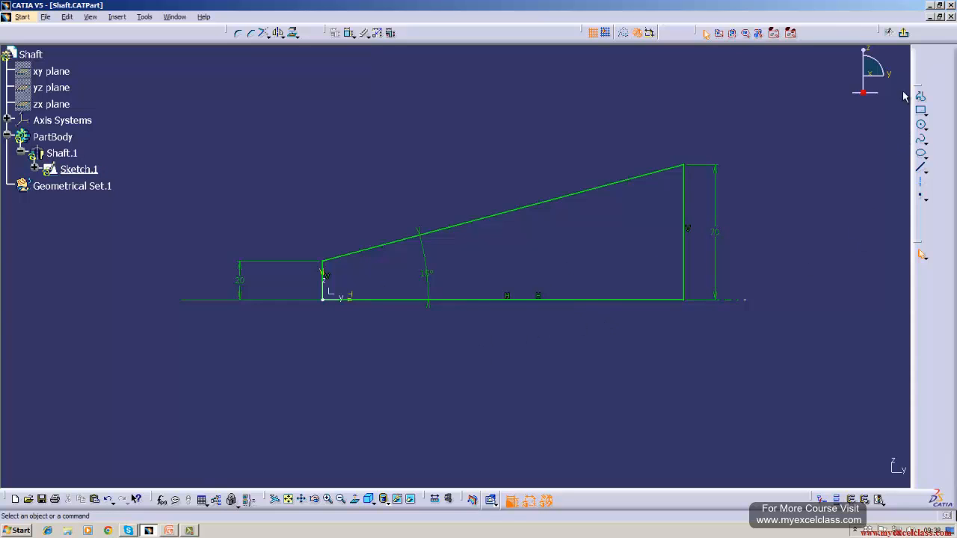
# Exit the sketch and update the part so the revolved shaft rebuilds from the tapered profile.
pyautogui.click(904, 34)
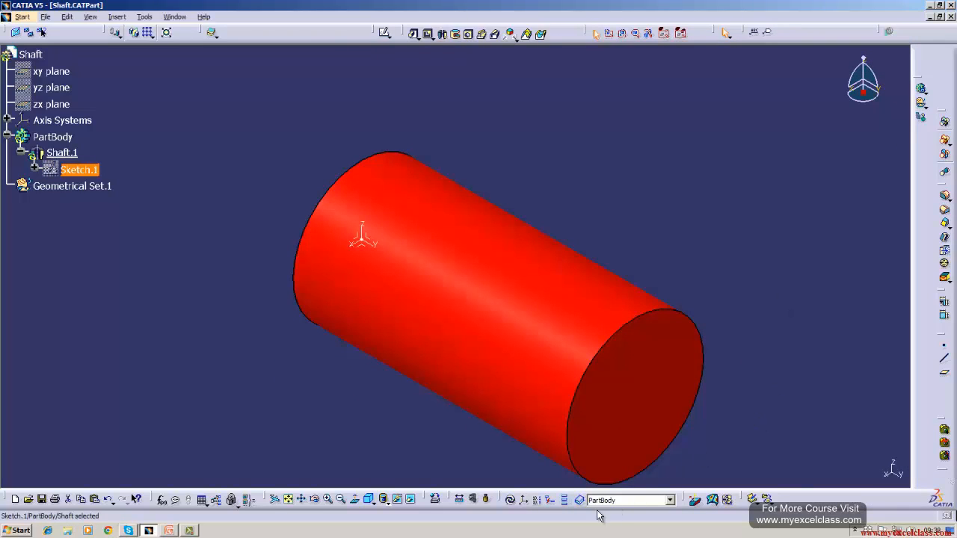
pyautogui.click(512, 501)
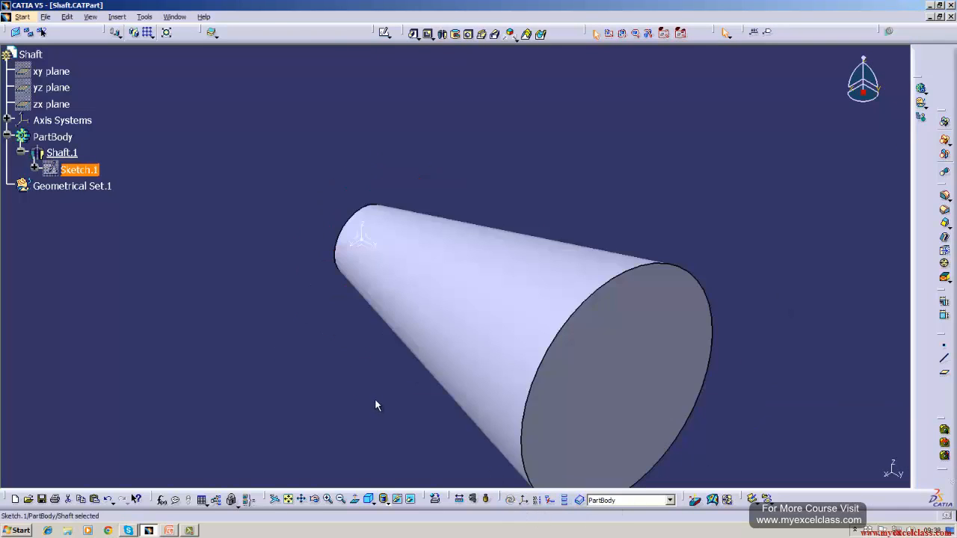
pyautogui.moveTo(376, 404); pyautogui.dragTo(375, 333, button='middle')
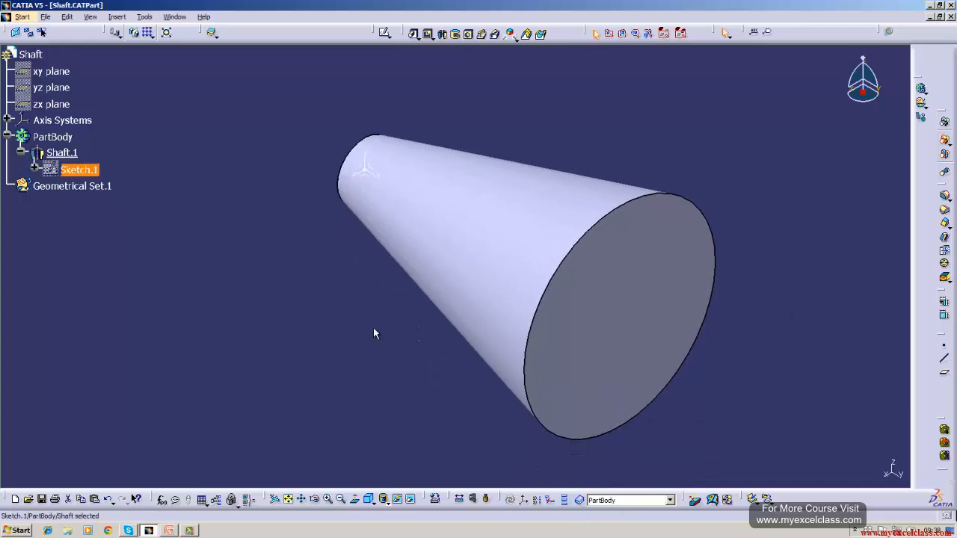
# Save the part with its updated tapered shaft.
pyautogui.click(46, 16)
pyautogui.click(76, 72)
# Try to delete the sketch under the shaft feature while the feature still uses it.
pyautogui.click(96, 171)
pyautogui.rightClick(84, 168)
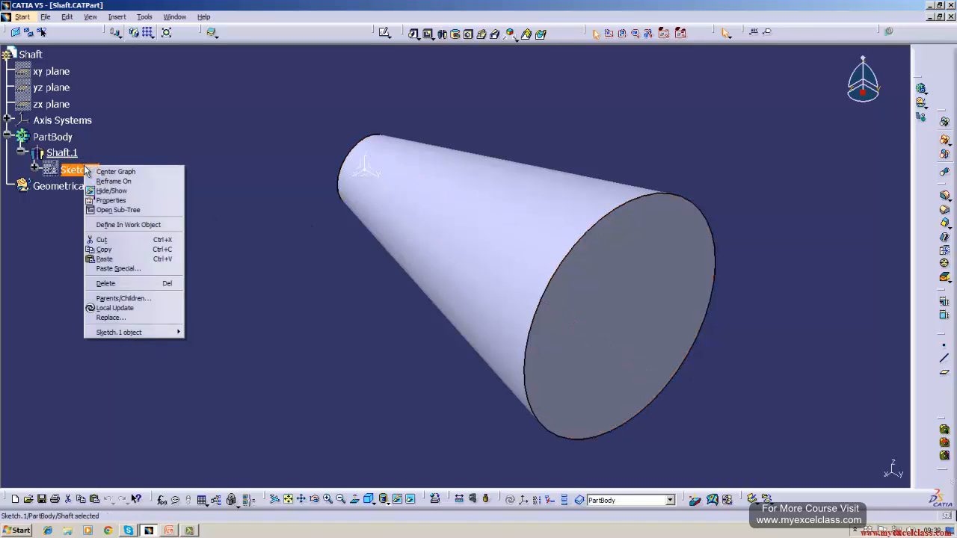
pyautogui.click(135, 284)
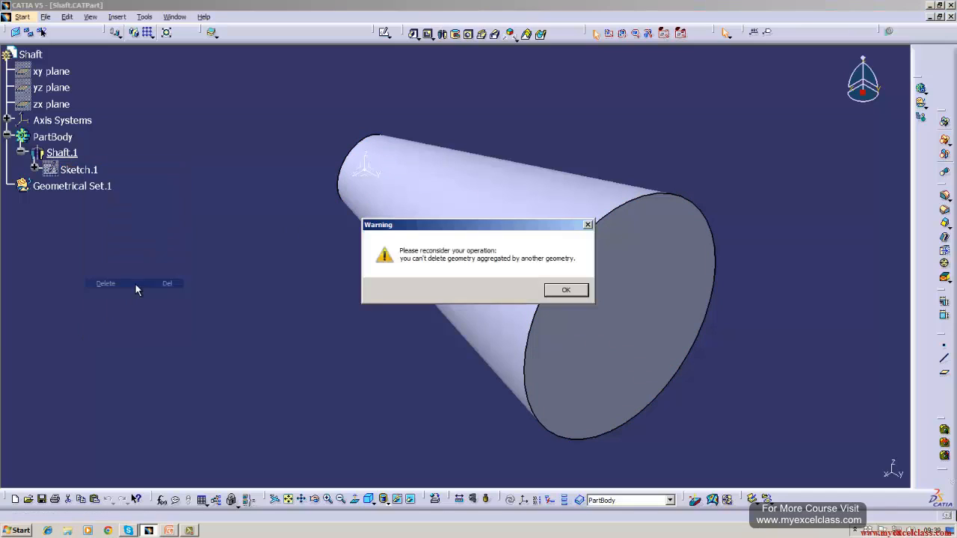
pyautogui.click(566, 291)
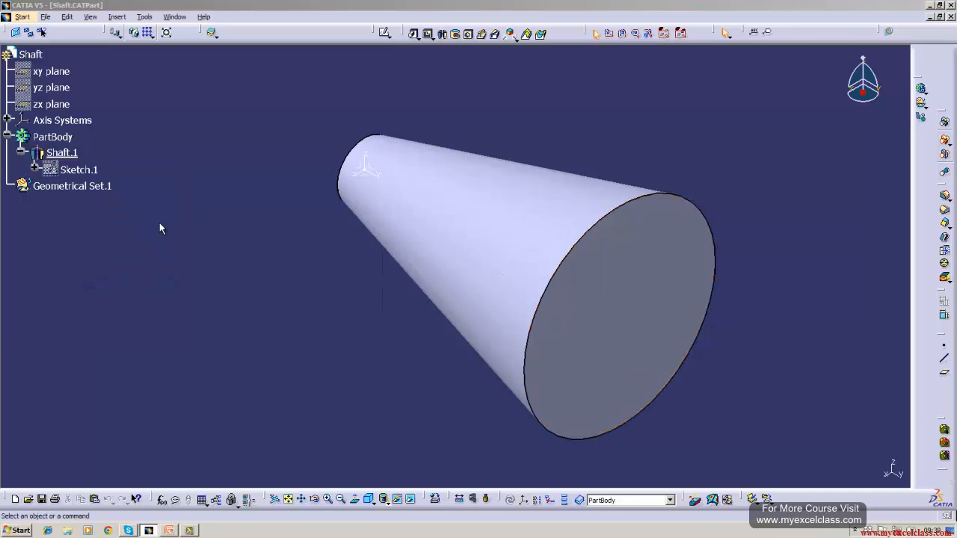
# Delete the whole tapered profile with its dimensions and the remaining axis from the shaft's sketch, and exit the sketch.
pyautogui.doubleClick(78, 169)
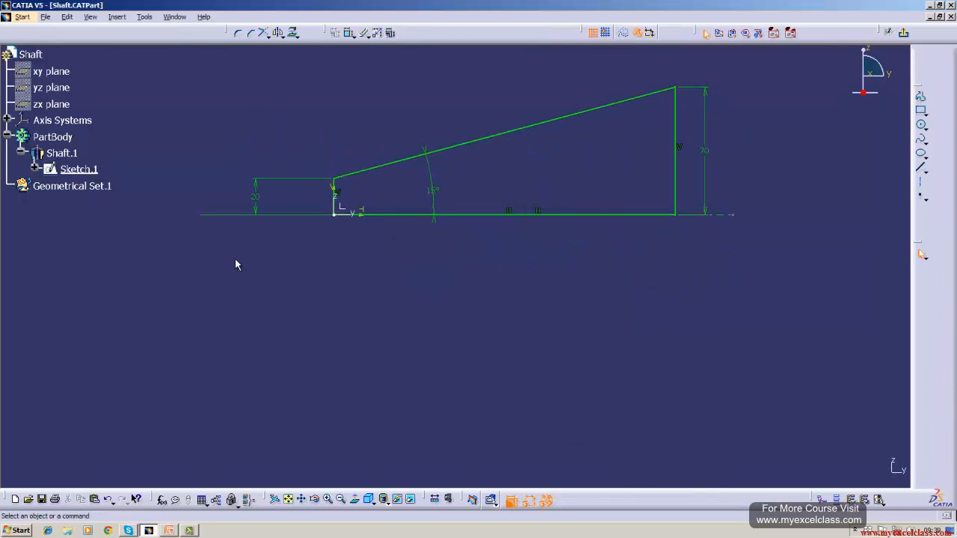
pyautogui.moveTo(222, 70)
pyautogui.mouseDown()
pyautogui.moveTo(346, 249)
pyautogui.moveTo(714, 259)
pyautogui.mouseUp()
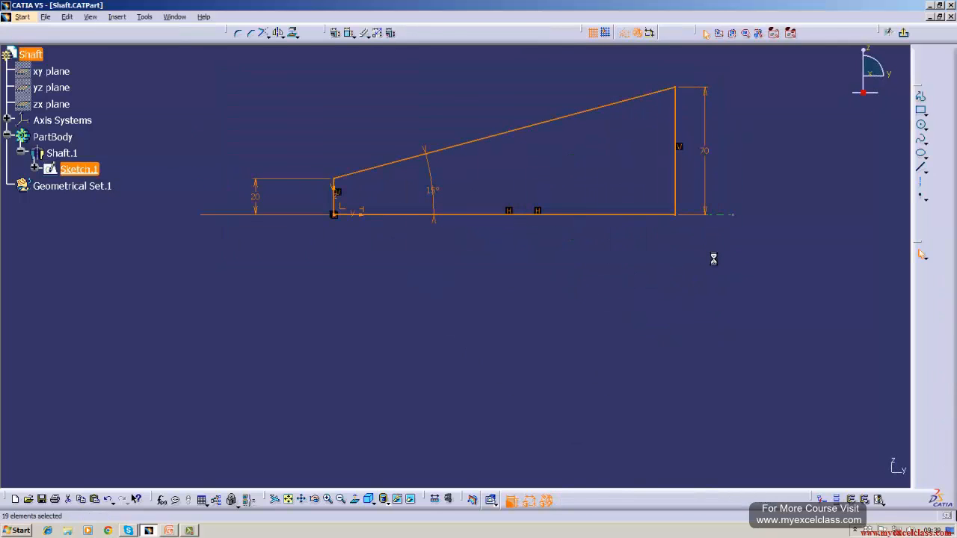
pyautogui.click(66, 16)
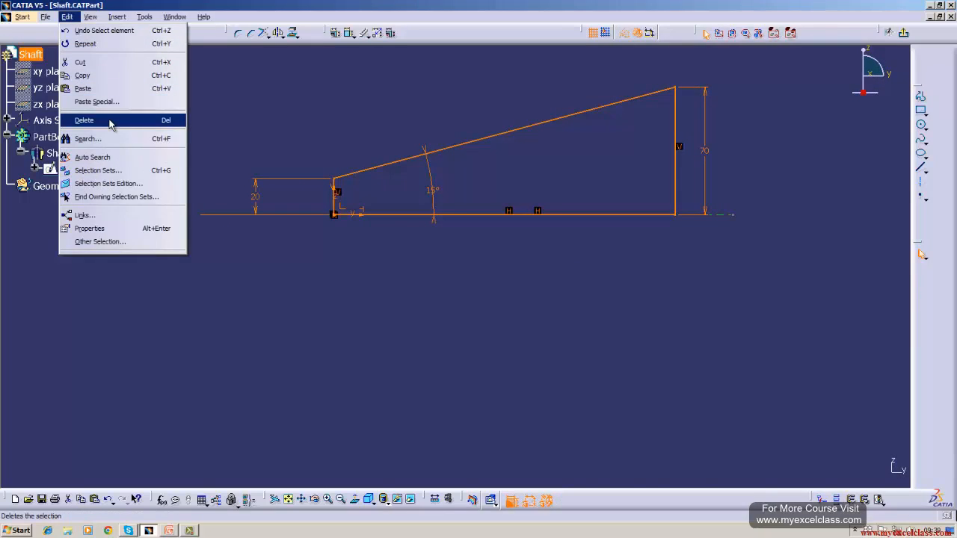
pyautogui.click(97, 121)
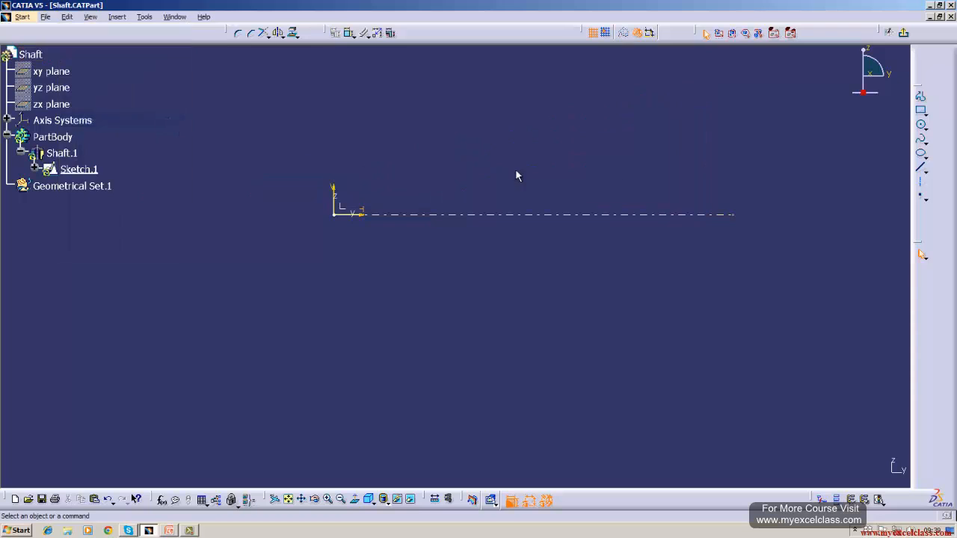
pyautogui.rightClick(687, 215)
pyautogui.click(708, 329)
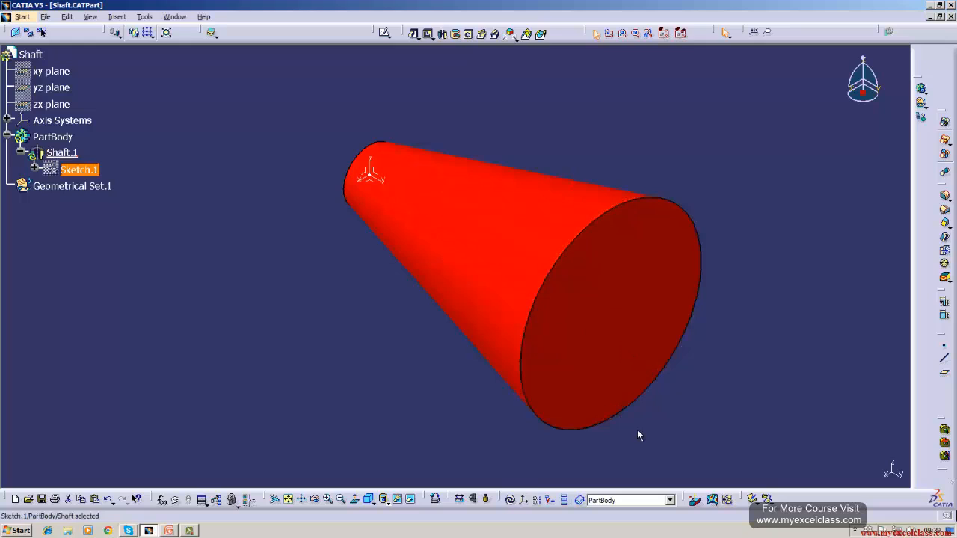
# Update the part and delete the invalid shaft feature together with its aggregated elements.
pyautogui.click(510, 499)
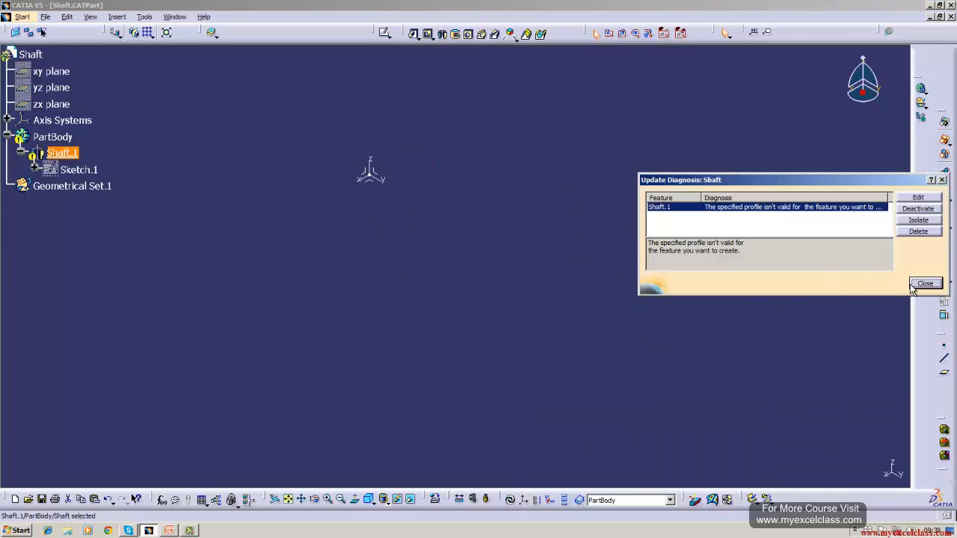
pyautogui.click(918, 232)
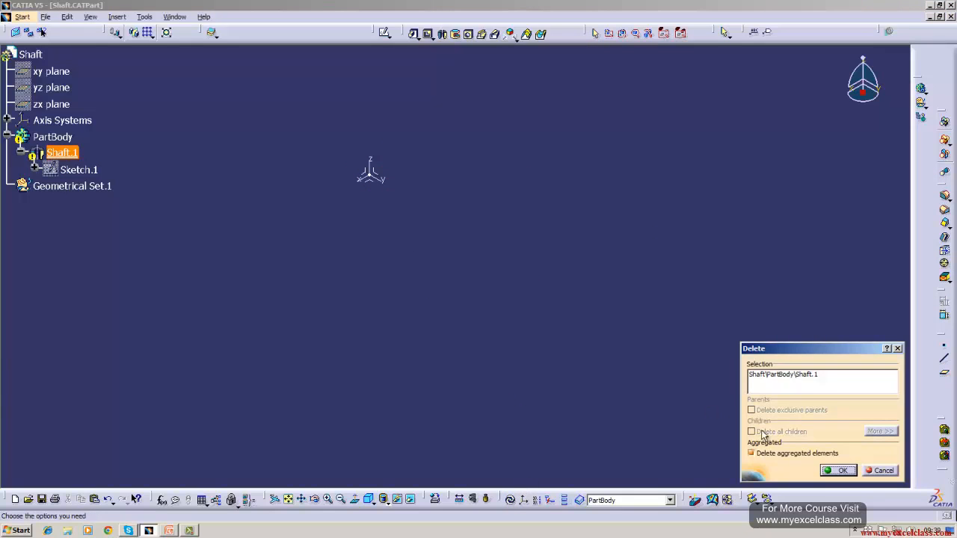
pyautogui.click(836, 471)
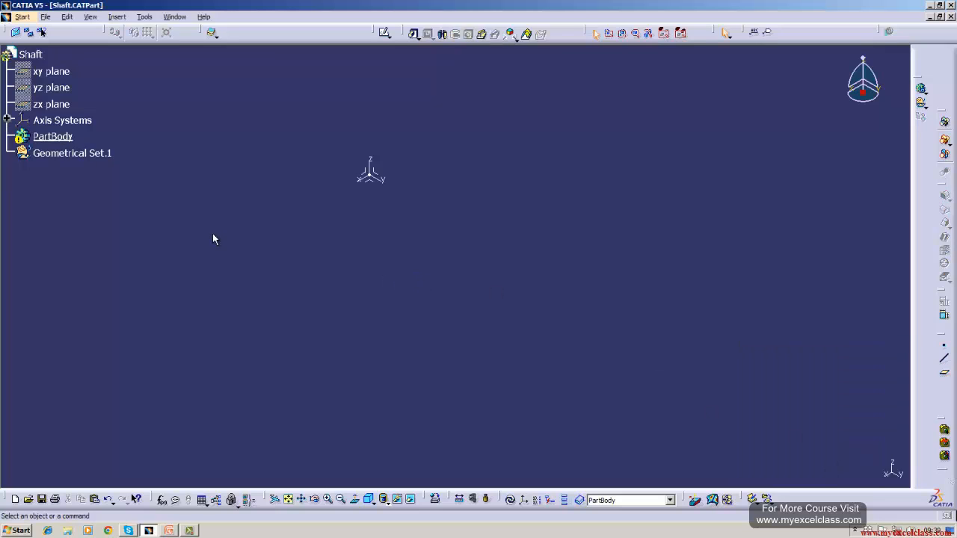
# Start a new sketch on the xy plane.
pyautogui.click(66, 142)
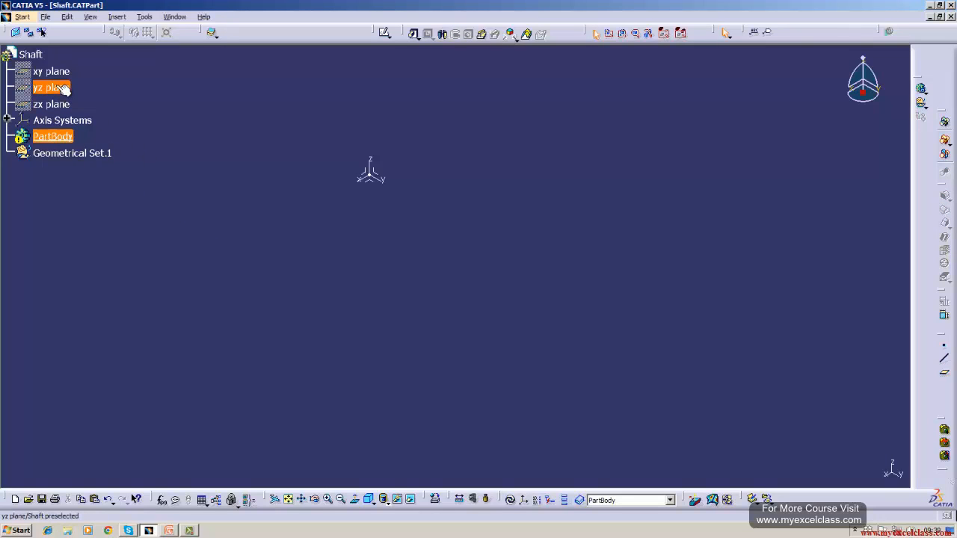
pyautogui.click(91, 17)
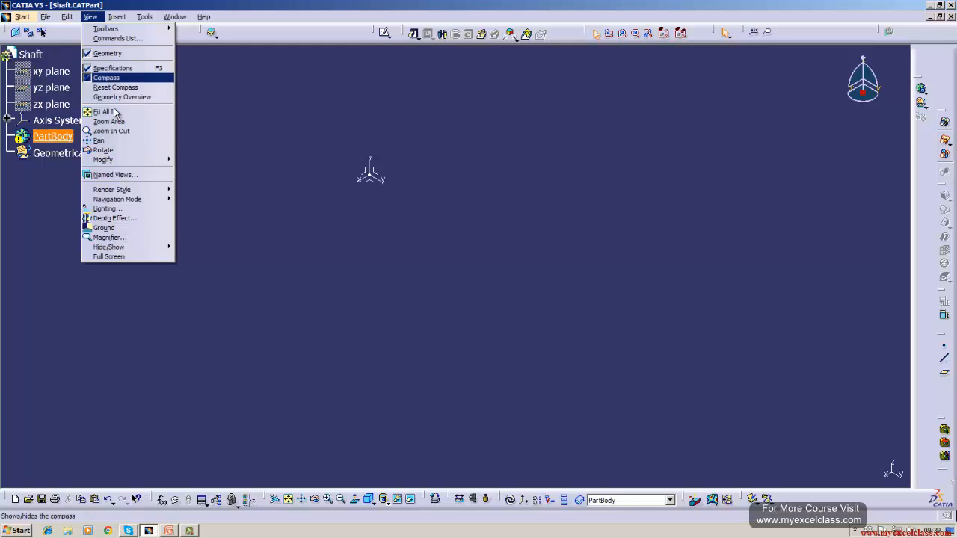
pyautogui.click(114, 112)
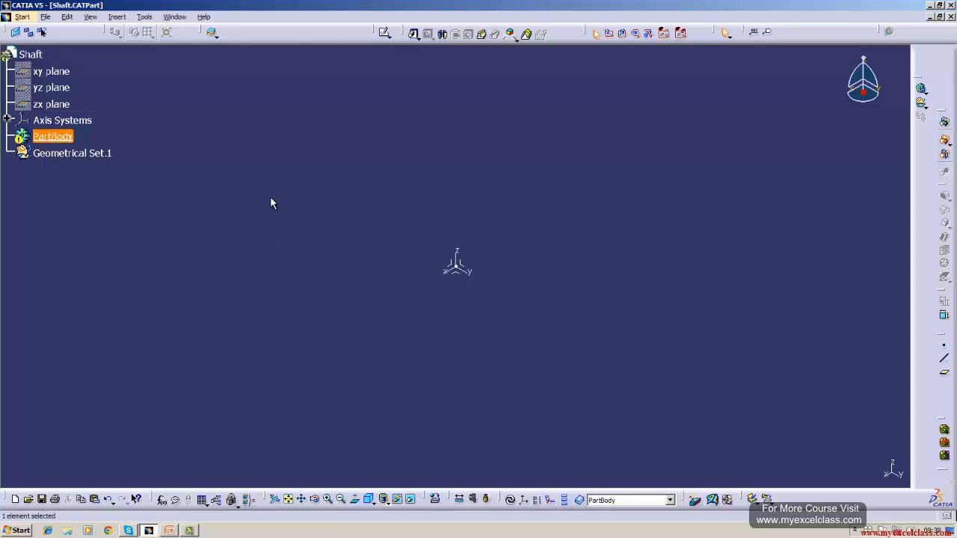
pyautogui.click(62, 88)
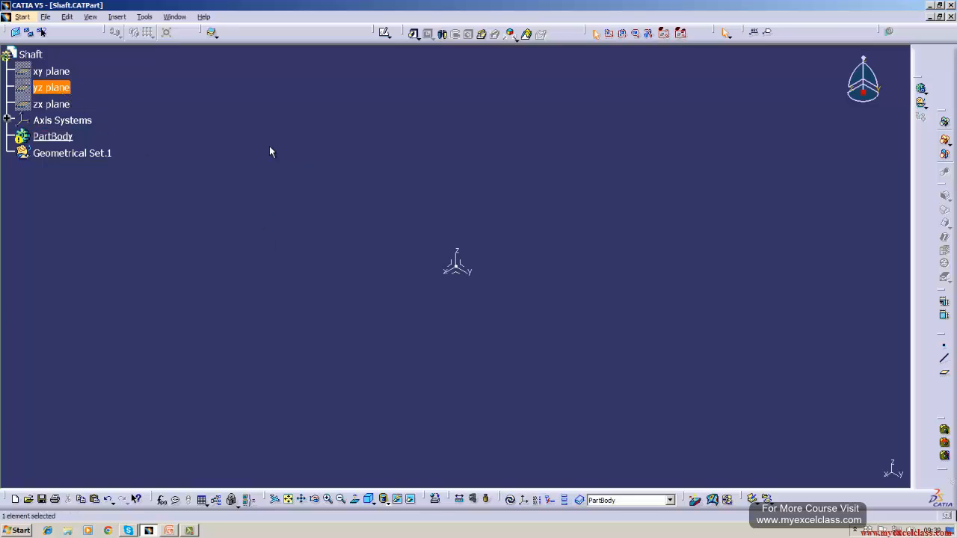
pyautogui.click(51, 71)
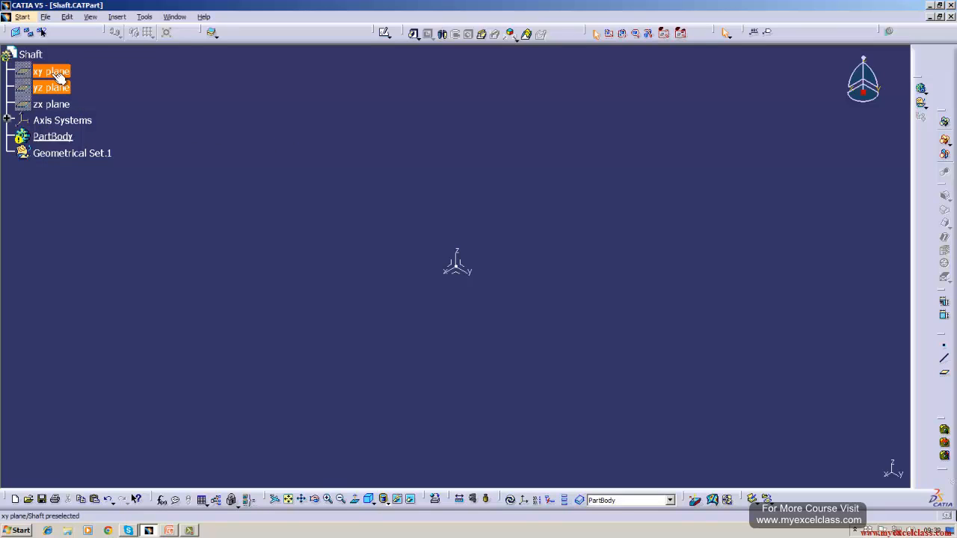
pyautogui.click(384, 32)
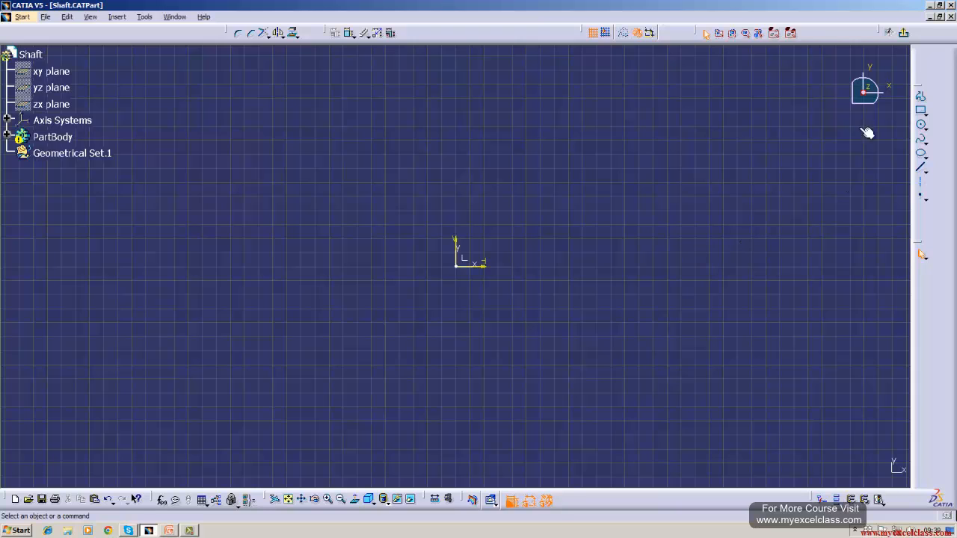
# Create a vertical axis running up from the origin by converting a drawn line, and save the part.
pyautogui.click(920, 168)
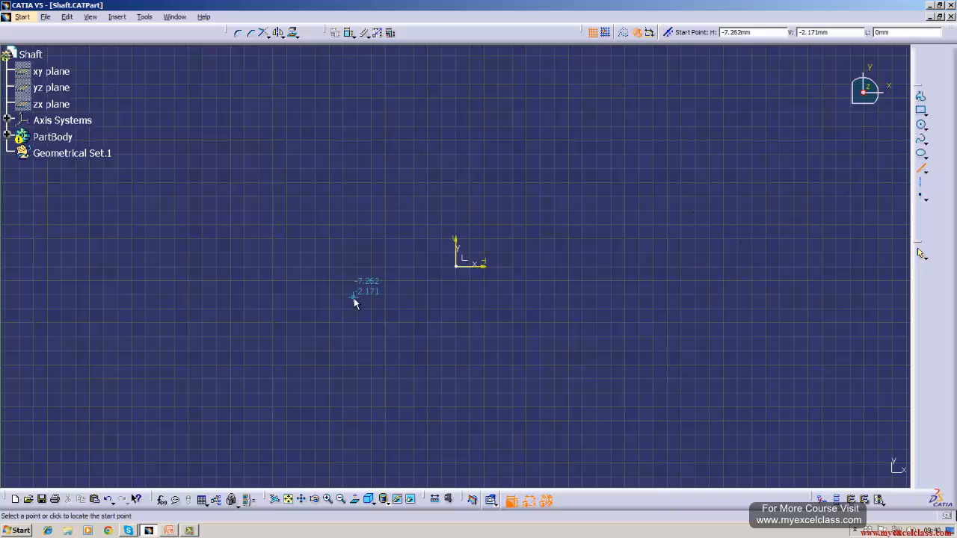
pyautogui.click(456, 263)
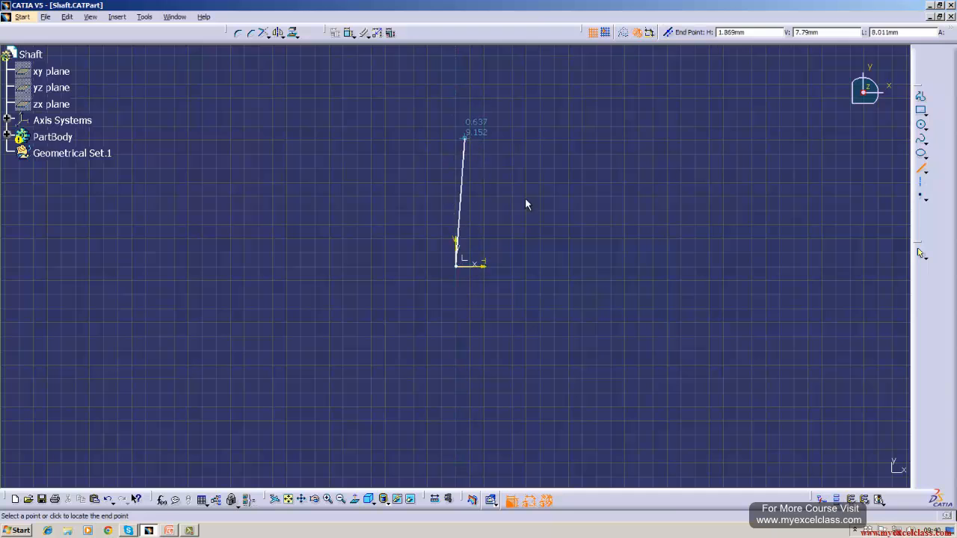
pyautogui.click(456, 59)
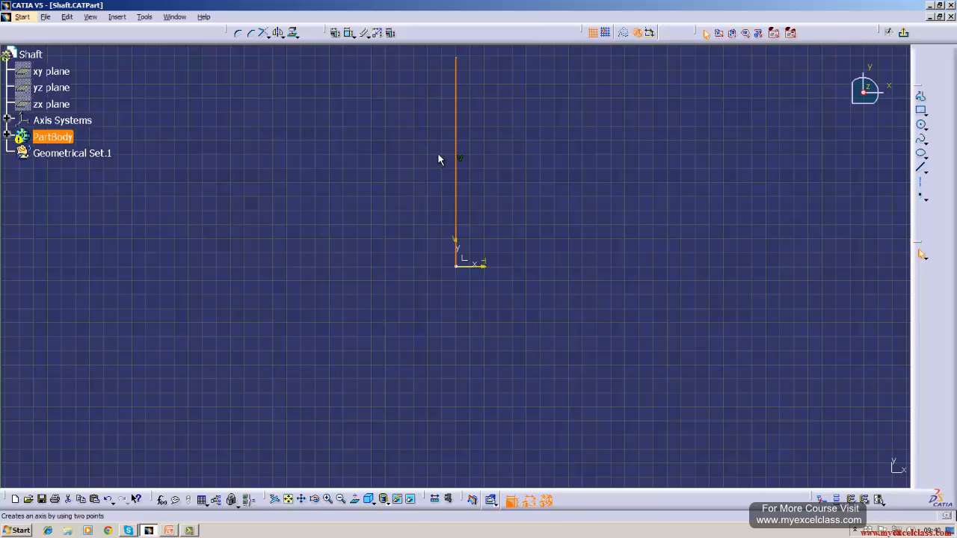
pyautogui.click(920, 181)
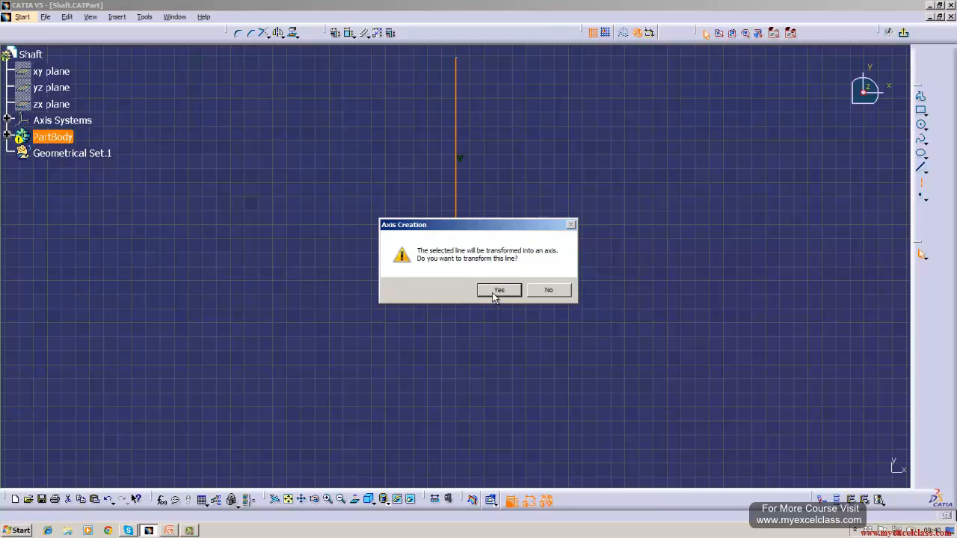
pyautogui.click(494, 291)
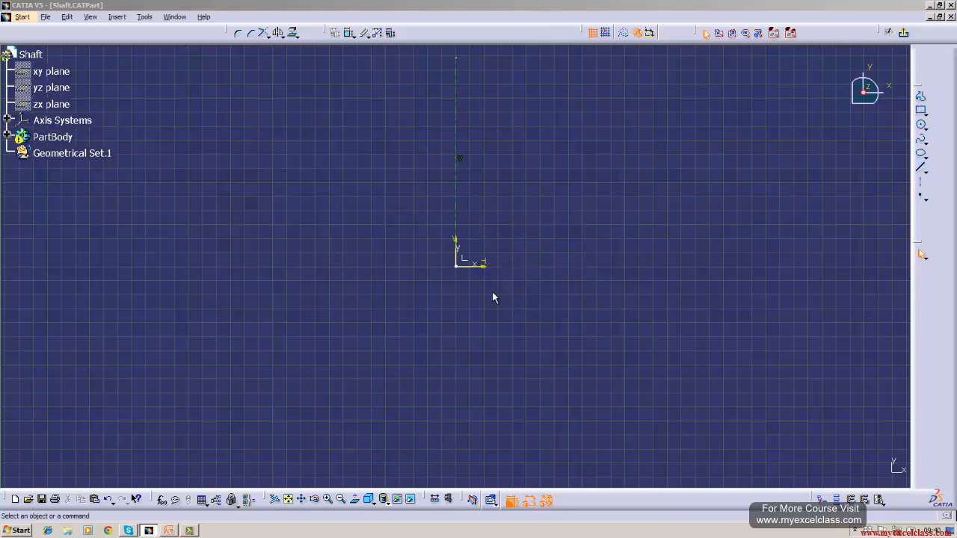
pyautogui.click(45, 16)
pyautogui.click(63, 74)
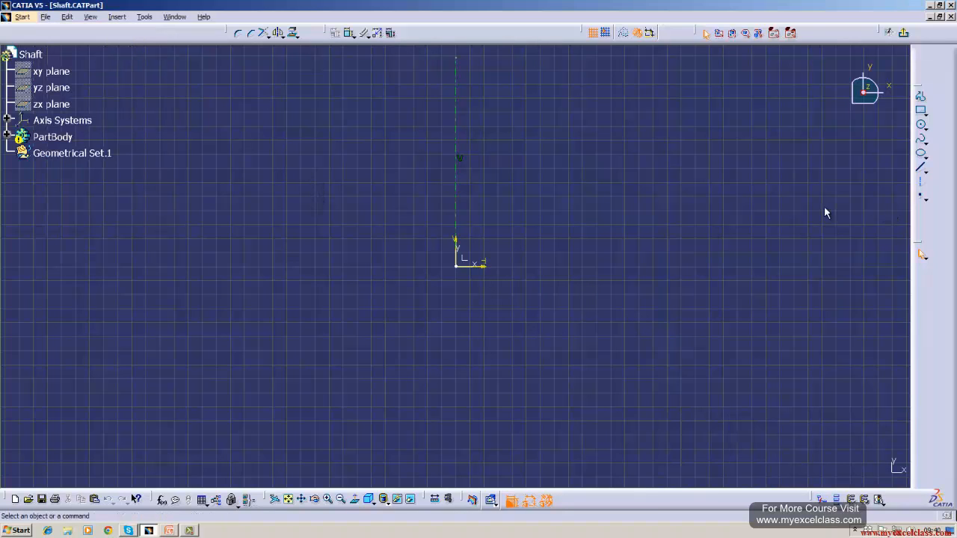
pyautogui.click(921, 168)
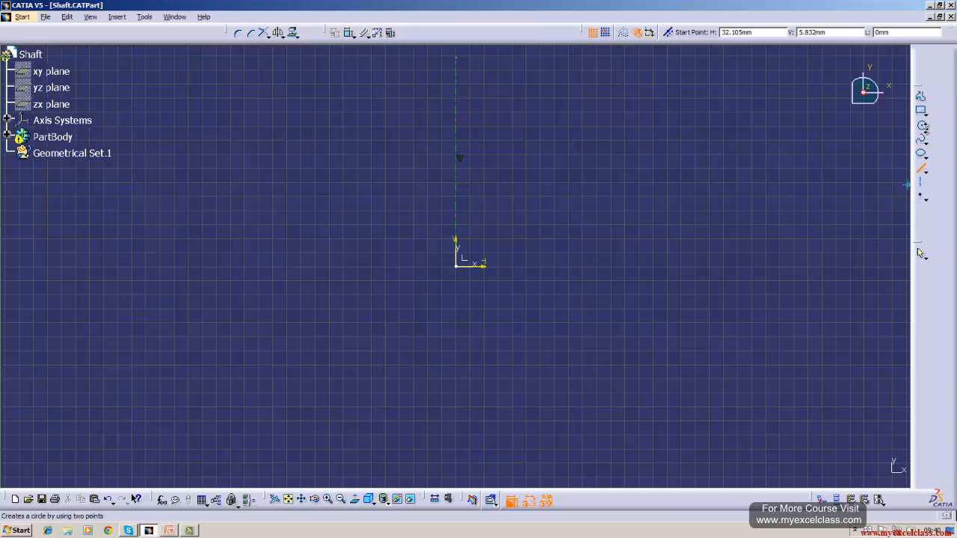
pyautogui.click(923, 127)
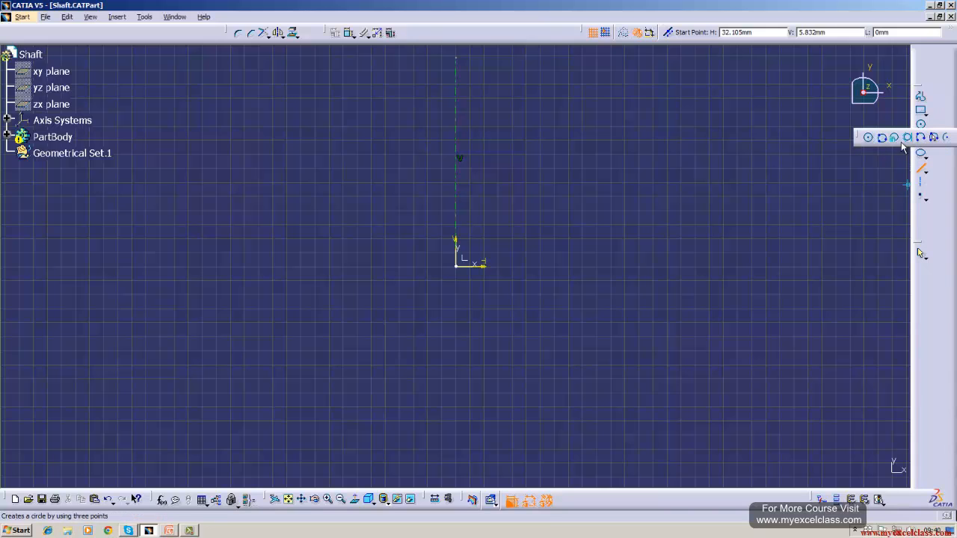
pyautogui.click(946, 137)
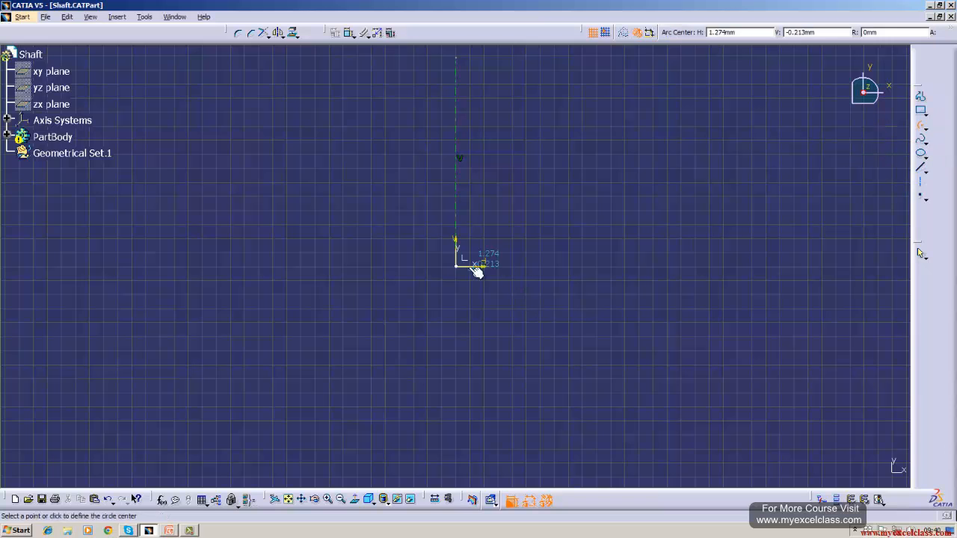
pyautogui.click(456, 266)
pyautogui.click(500, 249)
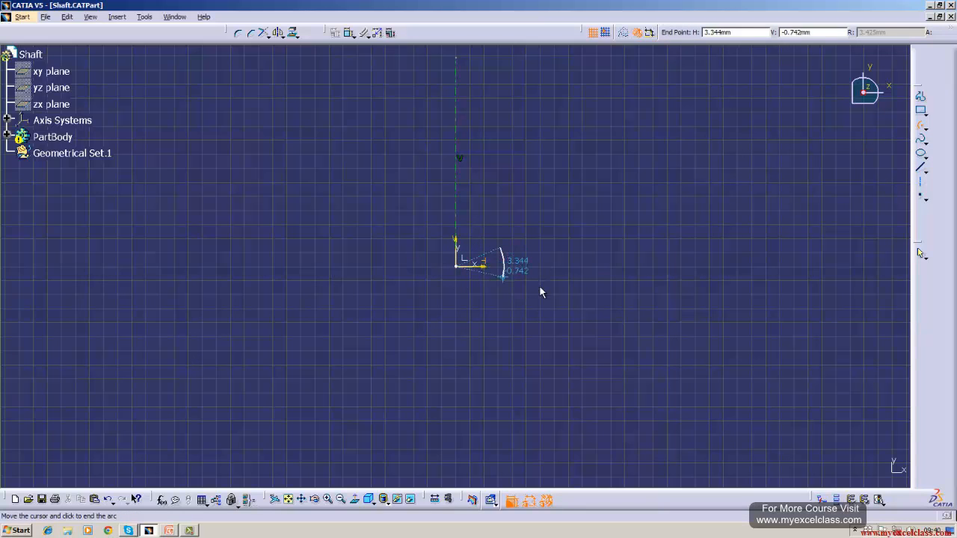
pyautogui.press('Escape')
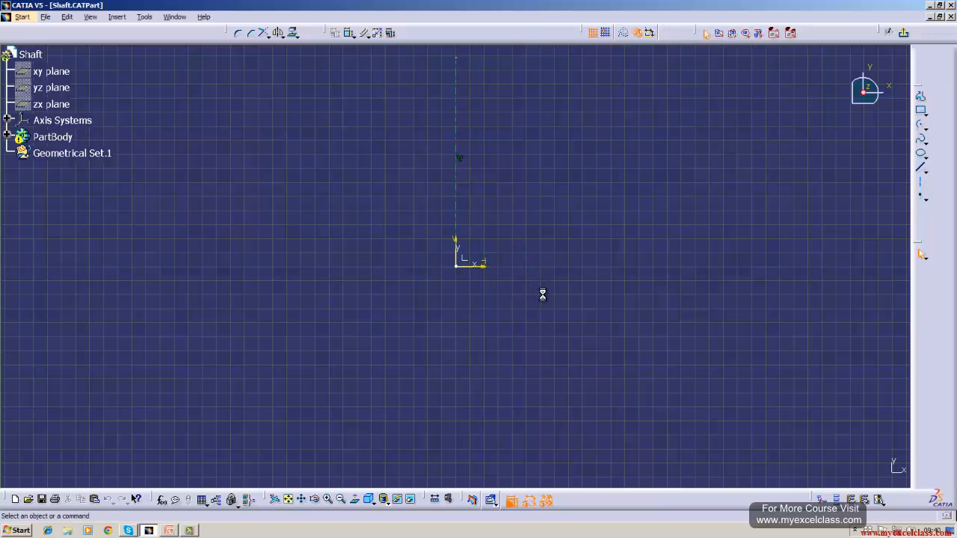
pyautogui.click(920, 167)
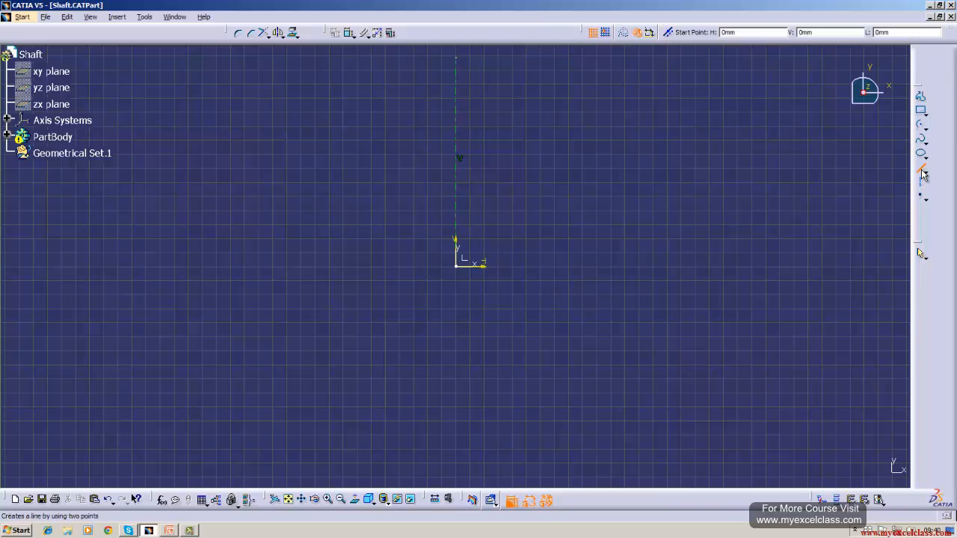
pyautogui.click(926, 129)
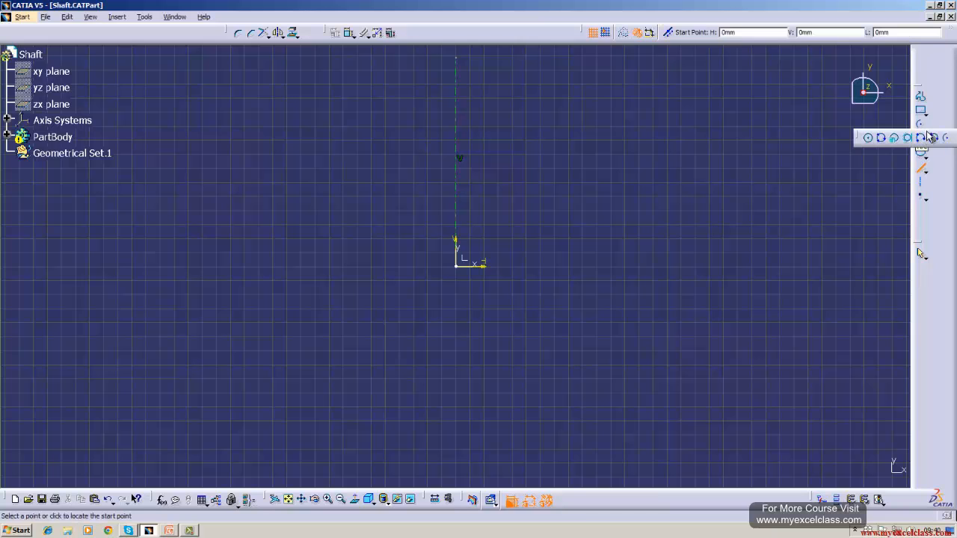
pyautogui.click(456, 267)
pyautogui.click(477, 250)
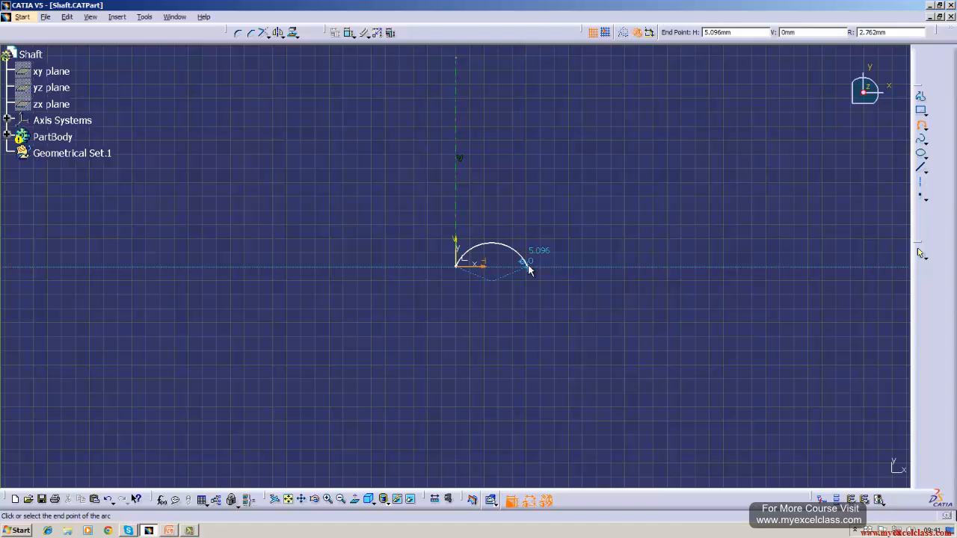
pyautogui.press('Escape')
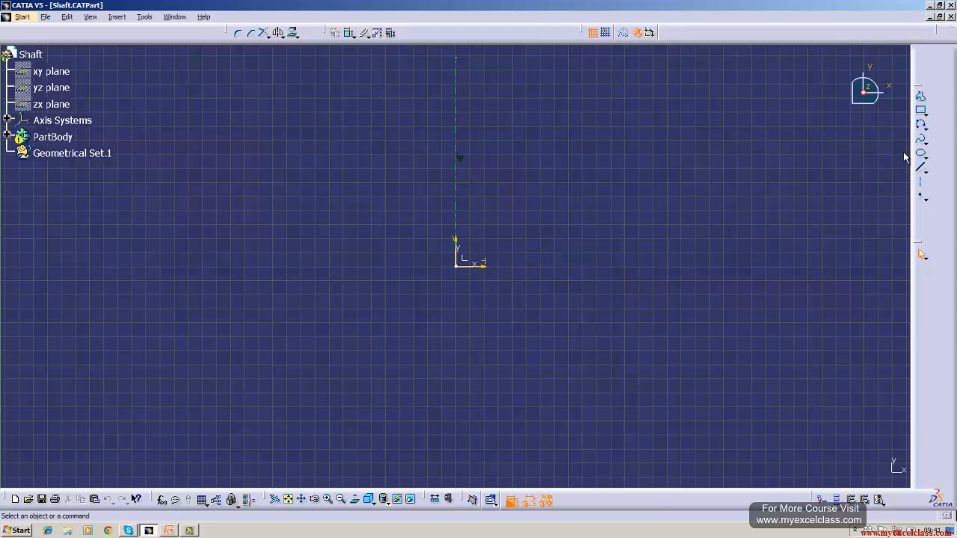
# Draw a small circle centred on the sketch origin.
pyautogui.click(920, 124)
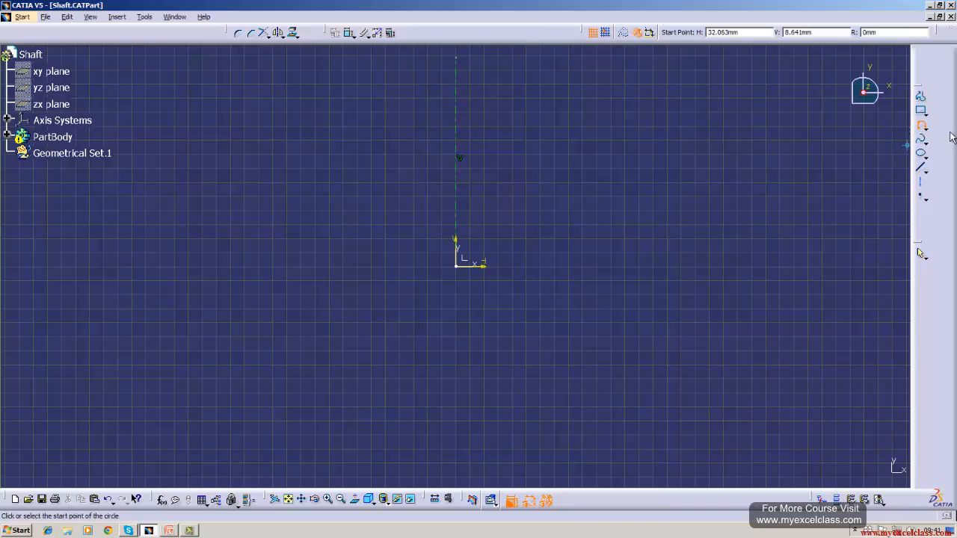
pyautogui.click(925, 142)
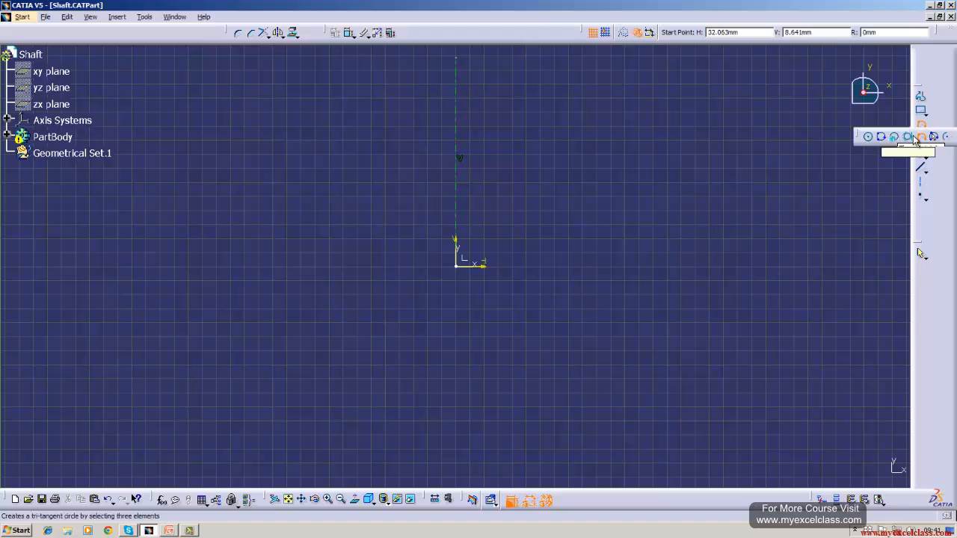
pyautogui.click(868, 136)
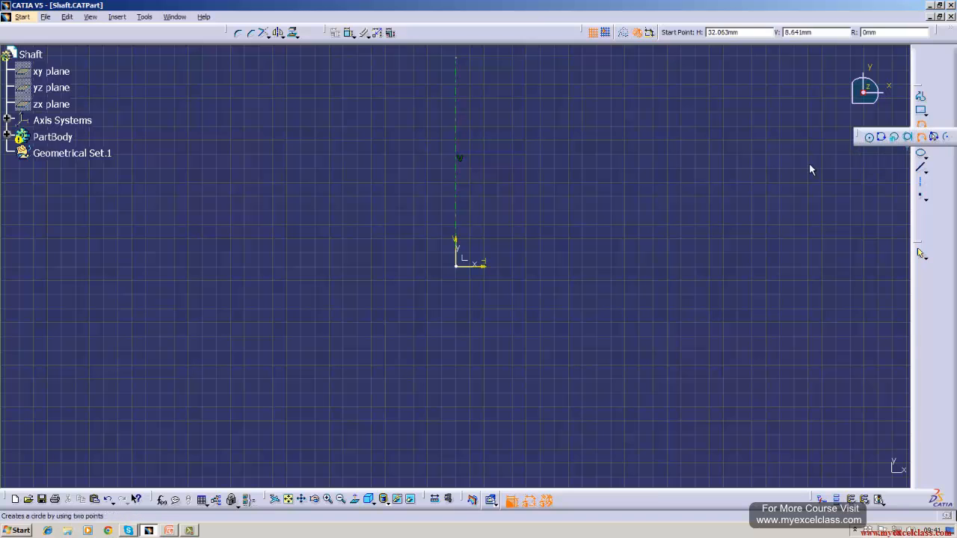
pyautogui.click(457, 265)
pyautogui.click(435, 224)
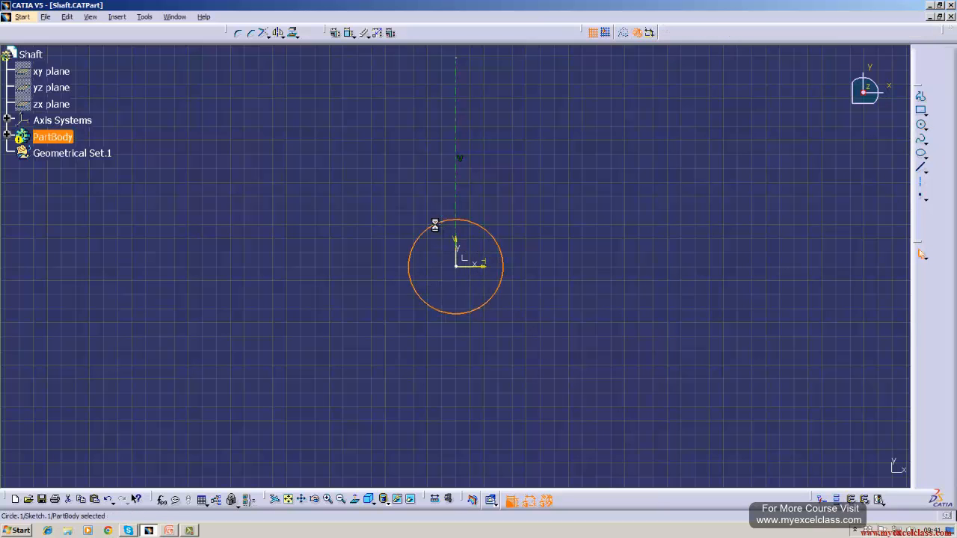
pyautogui.click(648, 278)
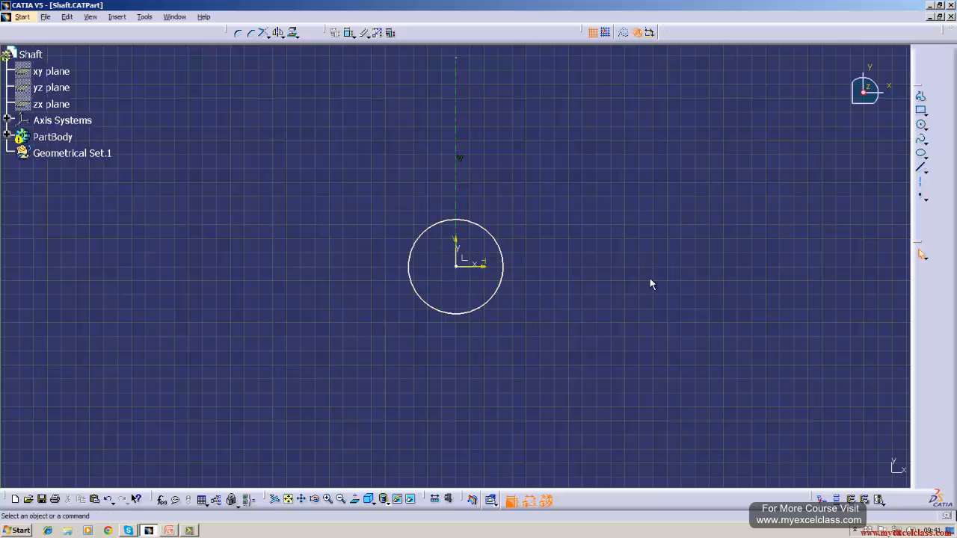
# Delete the circle centred on the origin.
pyautogui.click(923, 171)
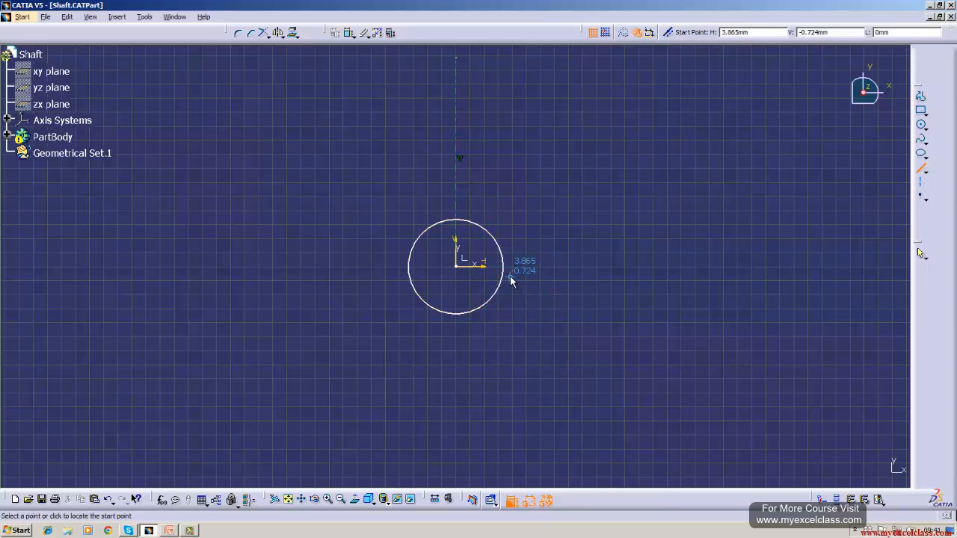
pyautogui.press('Escape')
pyautogui.rightClick(495, 239)
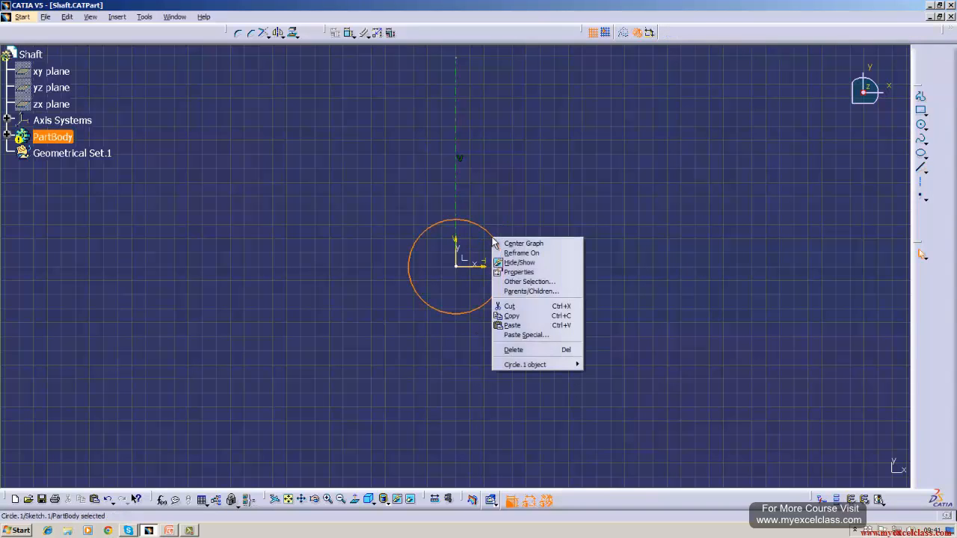
pyautogui.click(512, 350)
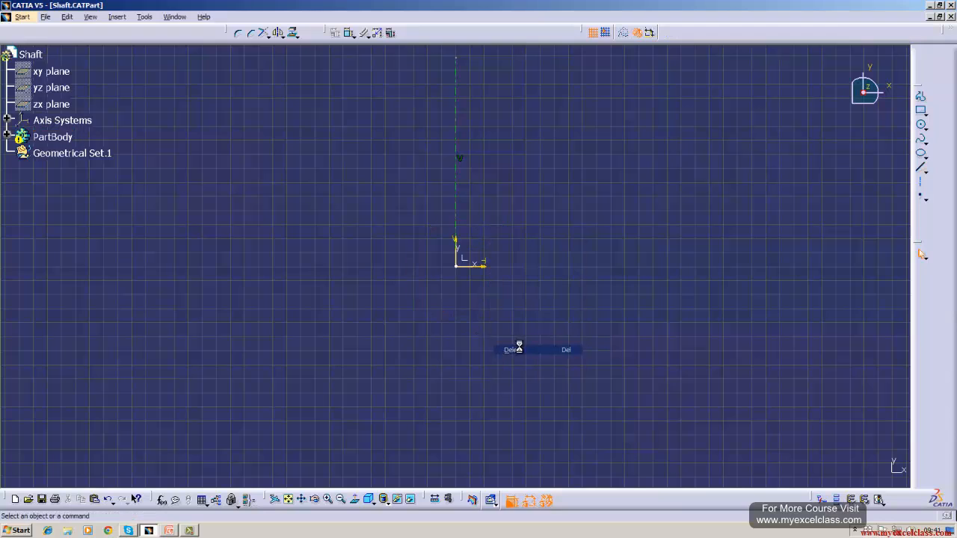
# Draw a circle of about 31 mm diameter centred below the origin in line with the vertical axis, passing just above the origin.
pyautogui.click(922, 125)
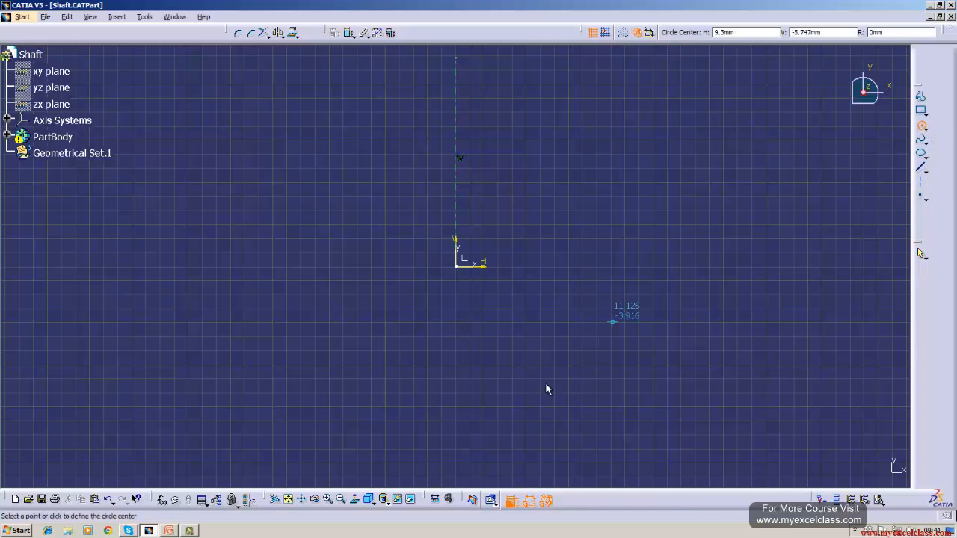
pyautogui.click(458, 471)
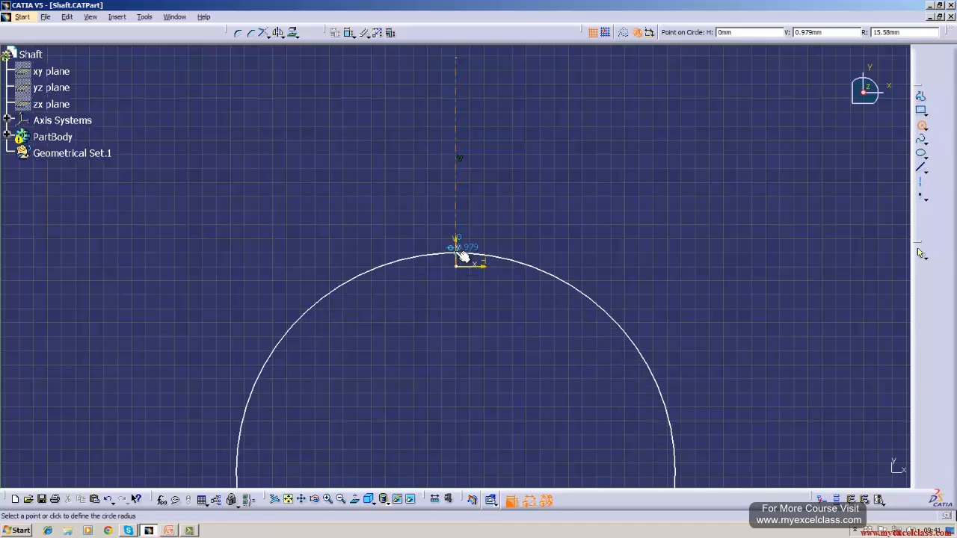
pyautogui.click(462, 256)
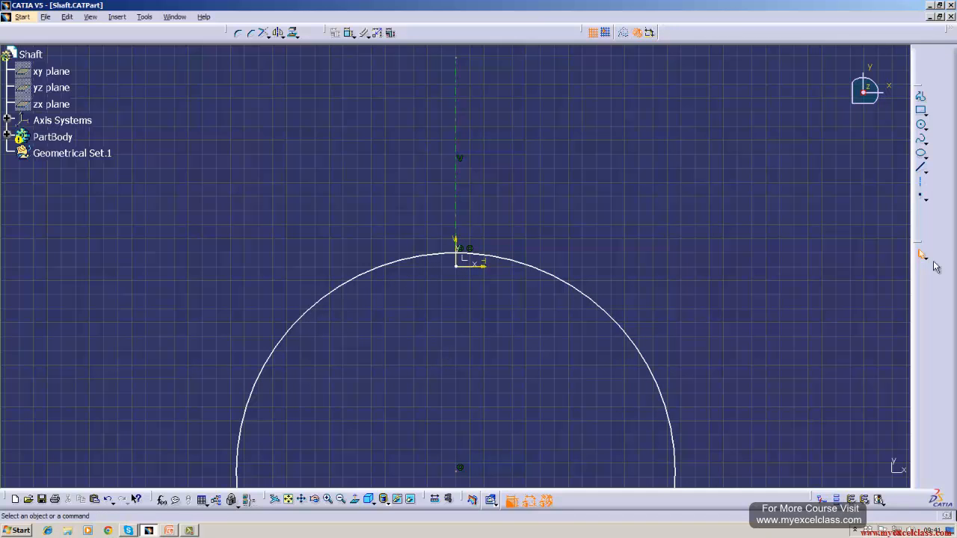
# Draw a horizontal line from the origin toward negative x, extending across the circle.
pyautogui.click(923, 165)
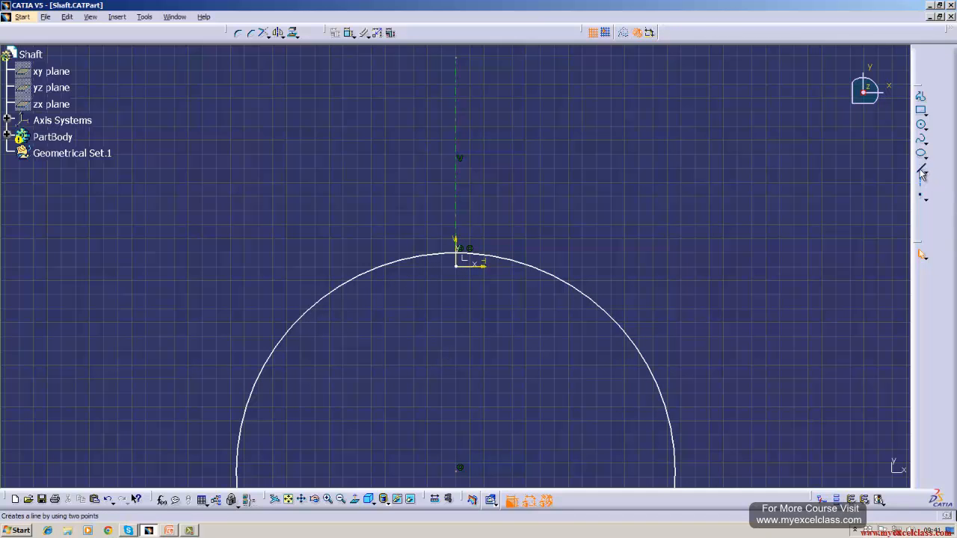
pyautogui.click(457, 267)
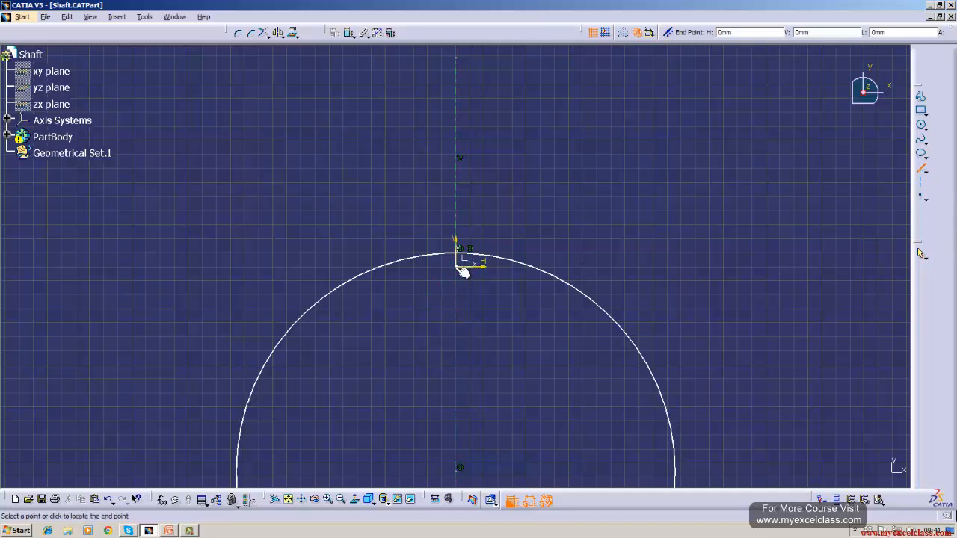
pyautogui.click(277, 267)
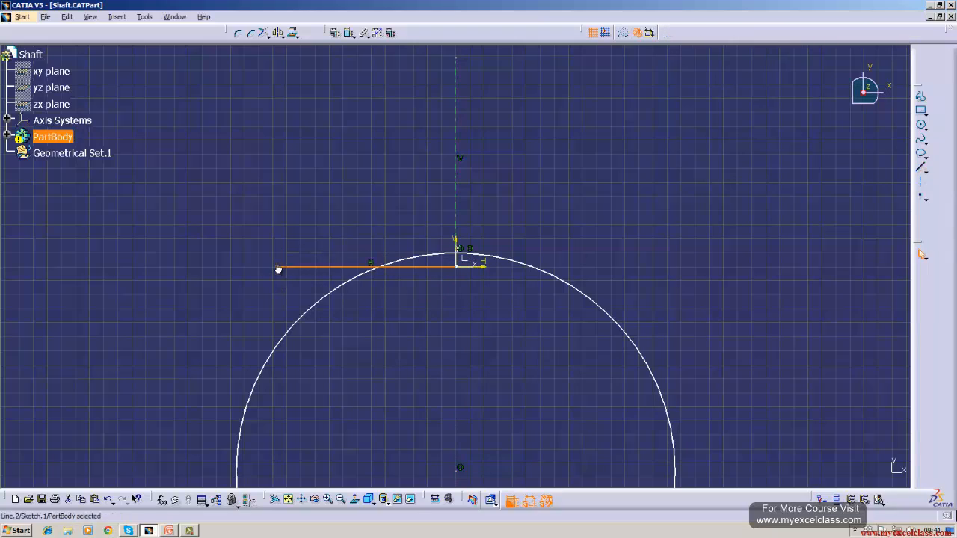
pyautogui.click(333, 216)
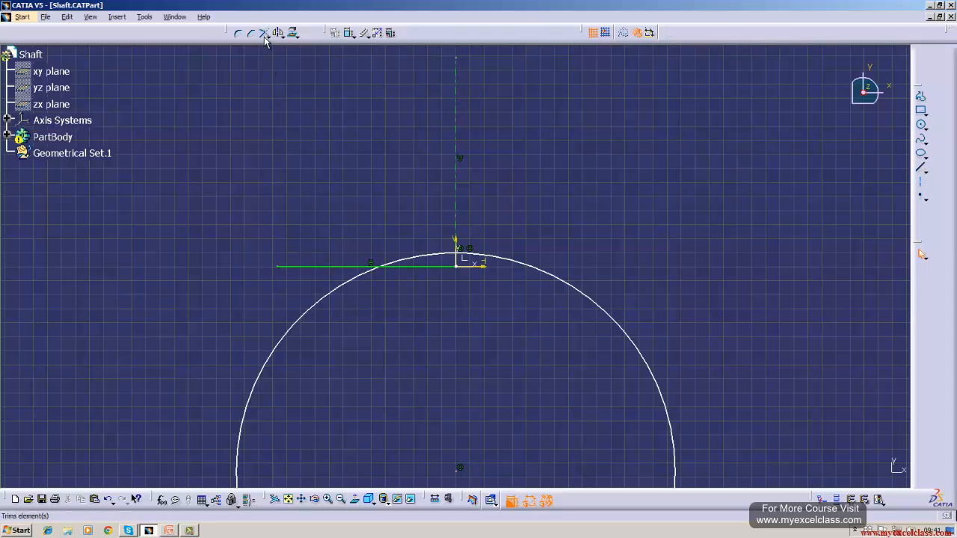
# Add a diameter constraint to the circle and set it to 40 mm.
pyautogui.click(349, 32)
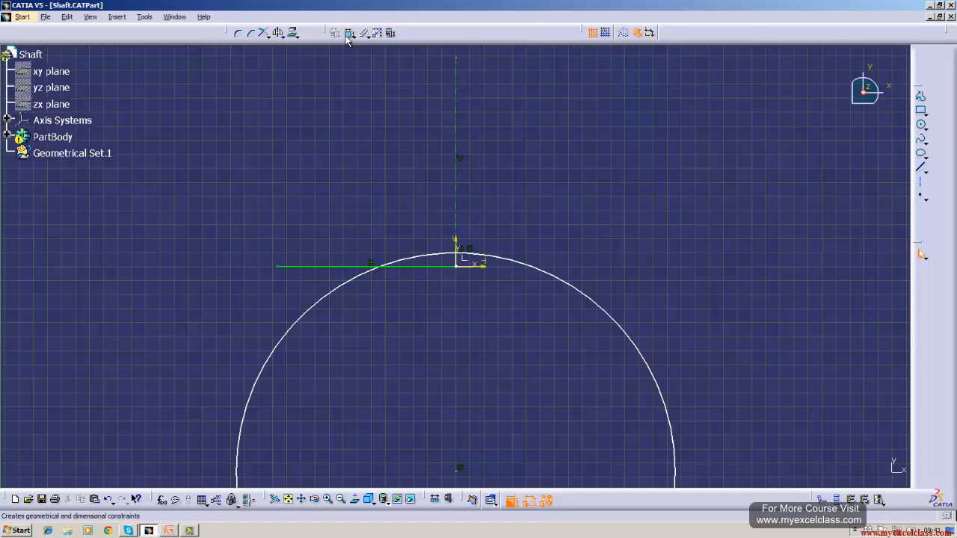
pyautogui.click(592, 297)
pyautogui.doubleClick(664, 273)
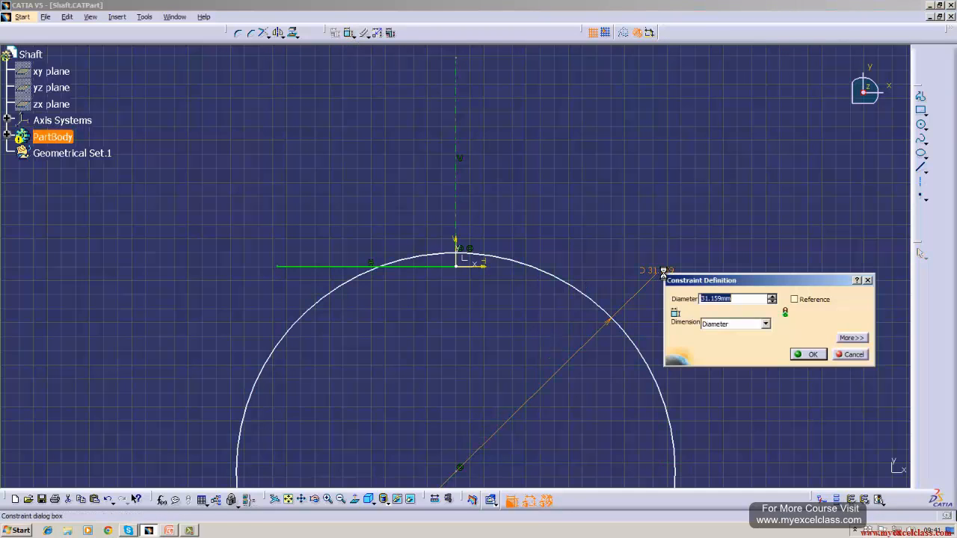
pyautogui.press('BackSpace')
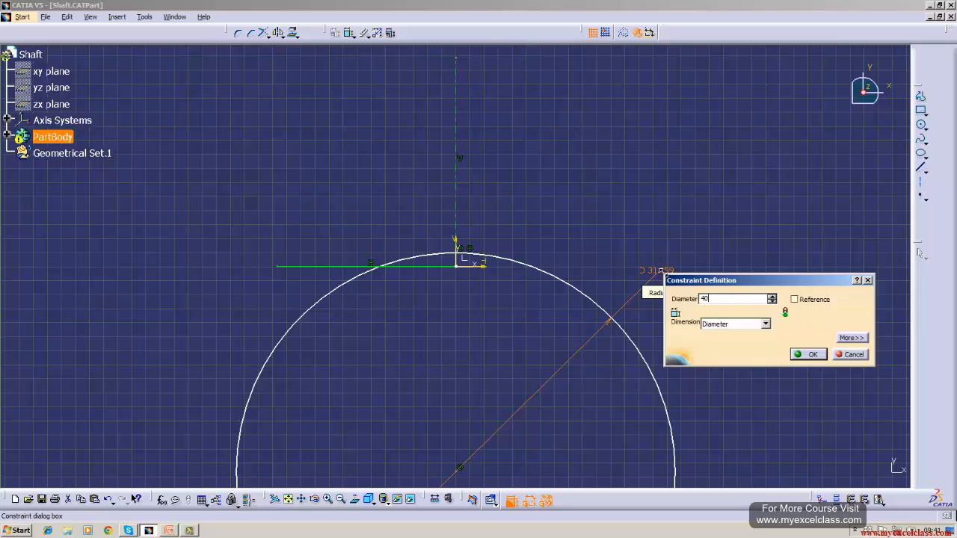
pyautogui.write('40')
pyautogui.press('Return')
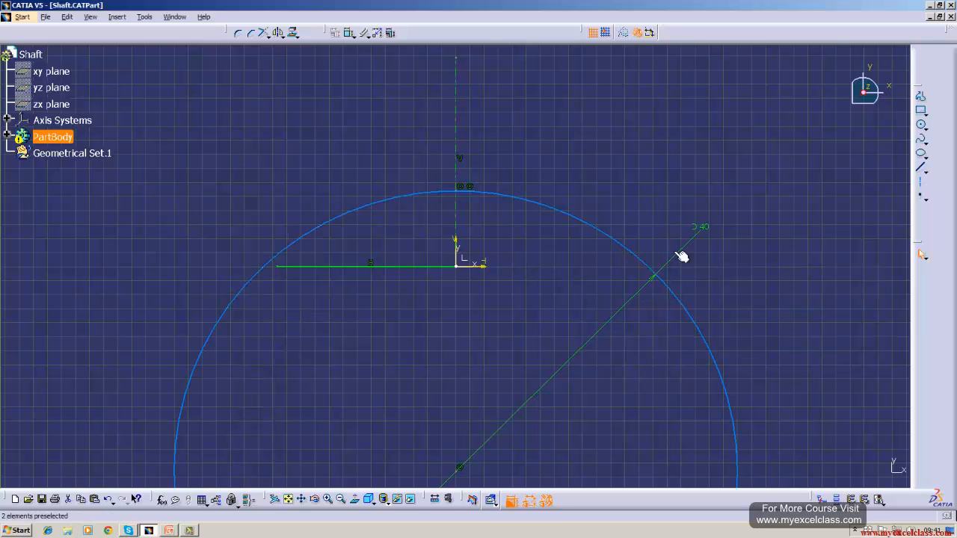
# Set the circle's diameter constraint to 30 mm.
pyautogui.doubleClick(697, 230)
pyautogui.press('BackSpace')
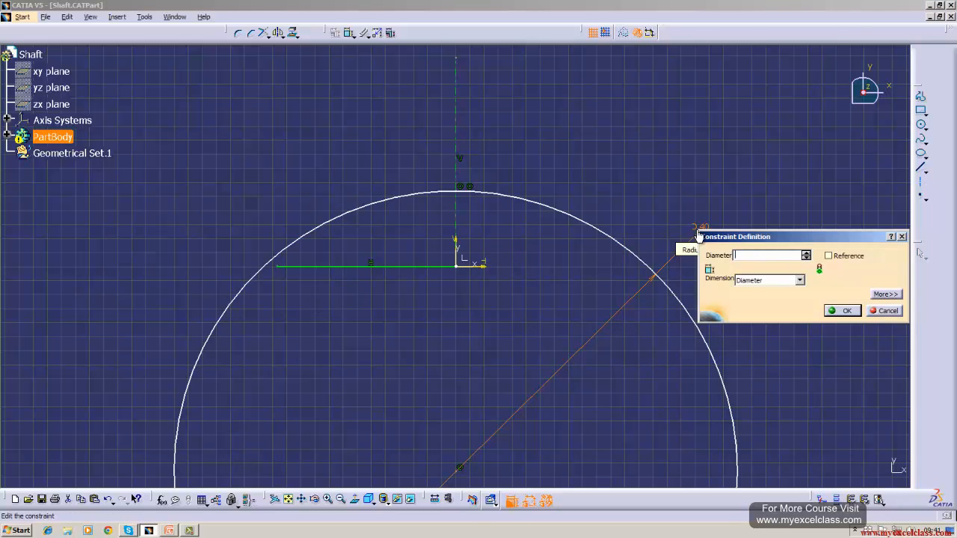
pyautogui.write('30')
pyautogui.press('Return')
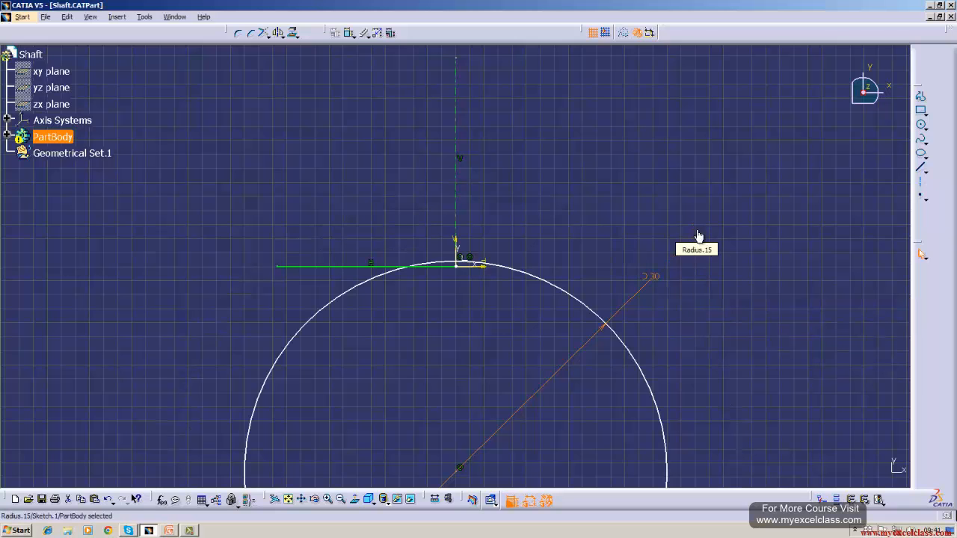
# Try to trim the circle's outer portion against the horizontal line, and undo the trim.
pyautogui.click(264, 33)
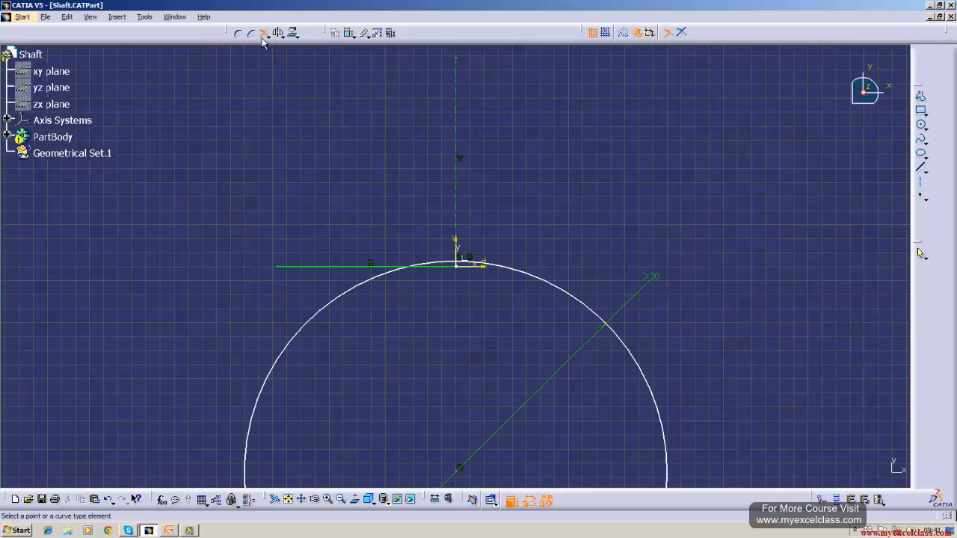
pyautogui.click(381, 282)
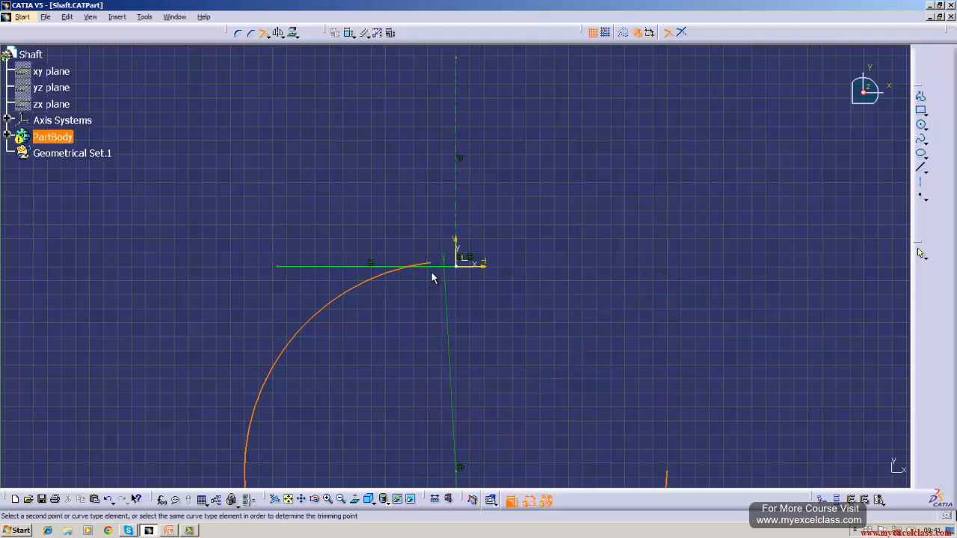
pyautogui.click(432, 267)
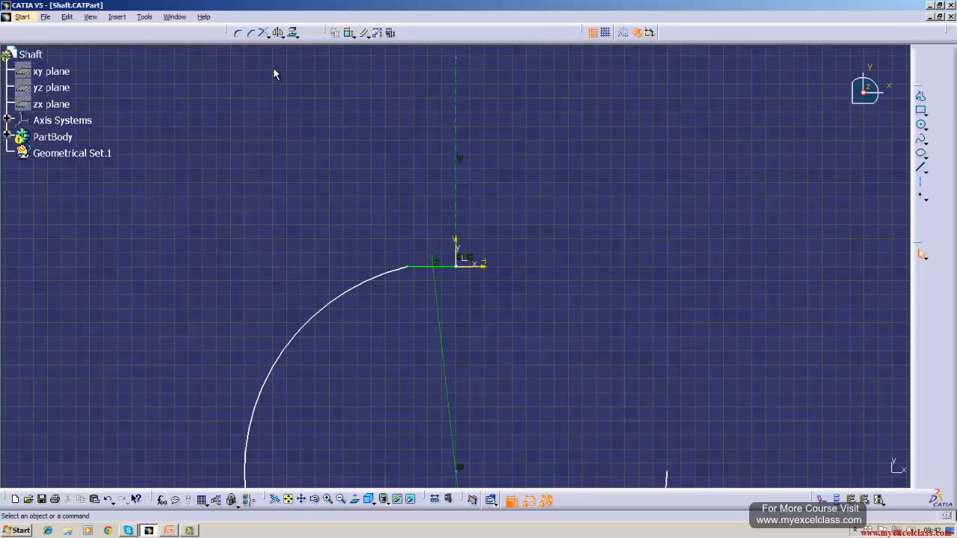
pyautogui.click(67, 17)
pyautogui.click(81, 31)
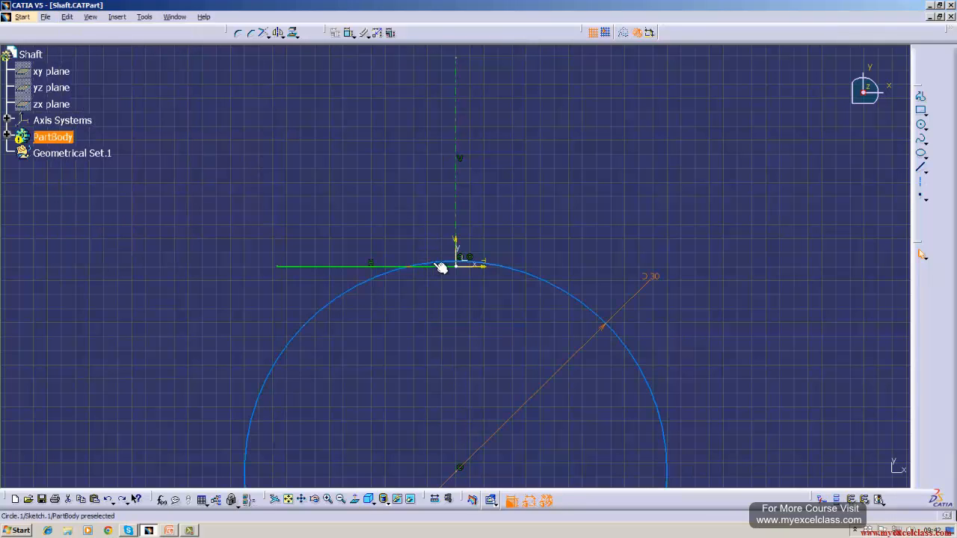
# Trim the circle against the horizontal line and the vertical axis to leave the short arc between them, and delete the horizontal line.
pyautogui.click(263, 32)
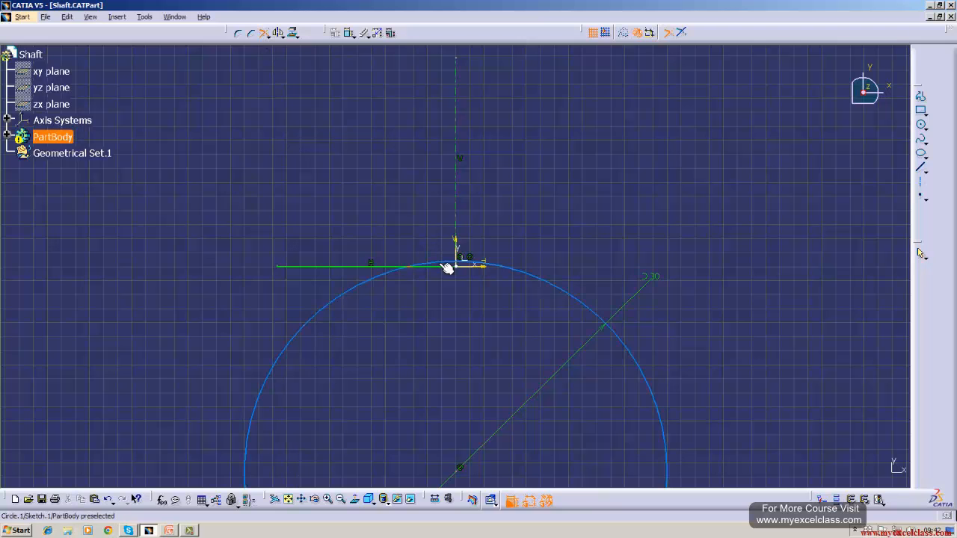
pyautogui.click(441, 265)
pyautogui.click(436, 267)
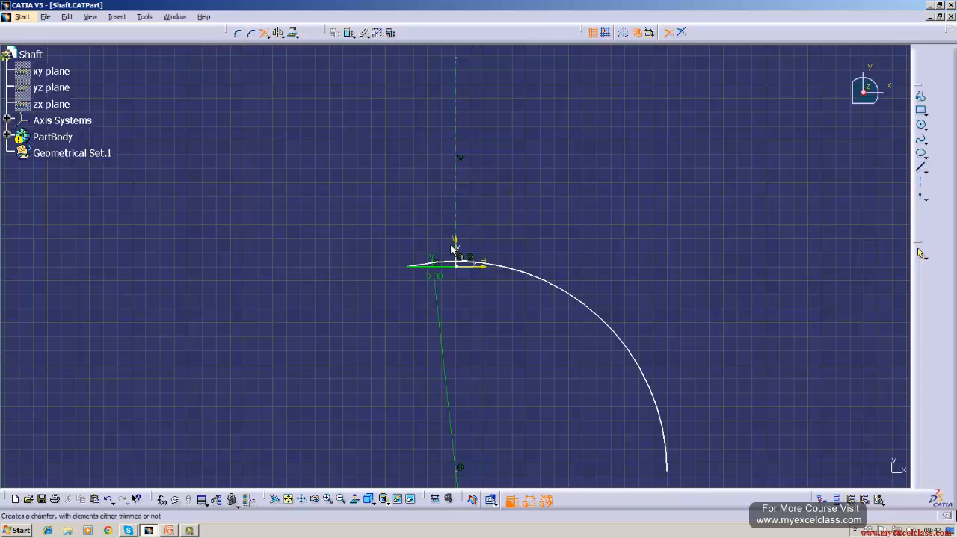
pyautogui.click(263, 32)
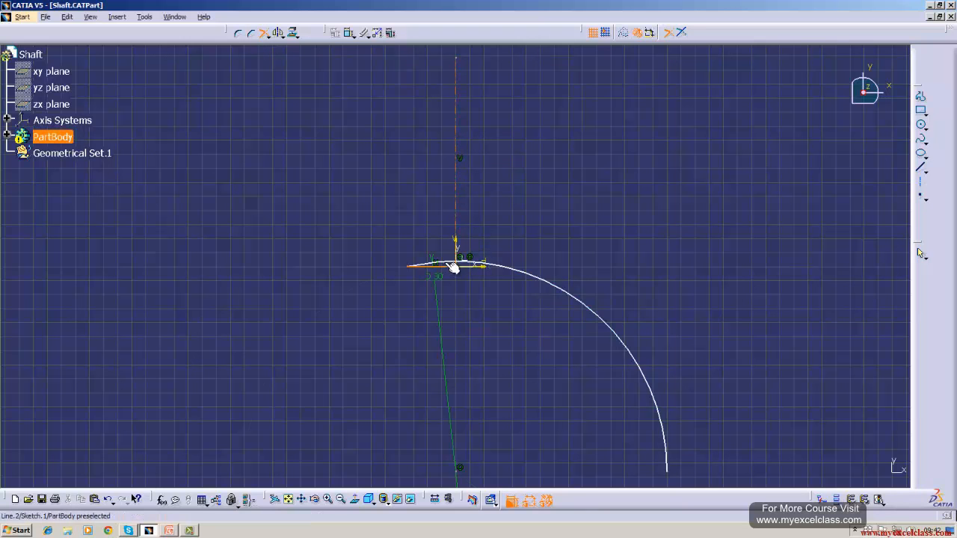
pyautogui.click(449, 263)
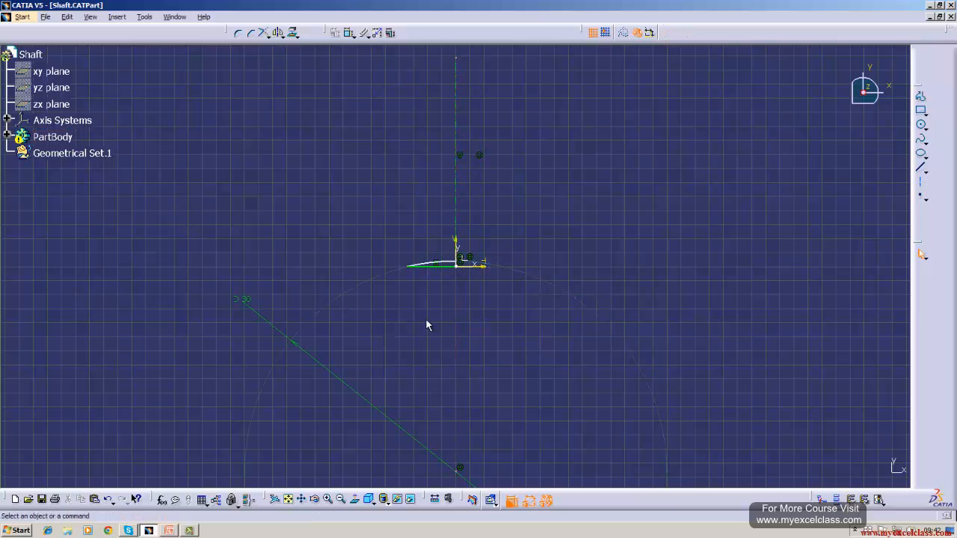
pyautogui.rightClick(449, 266)
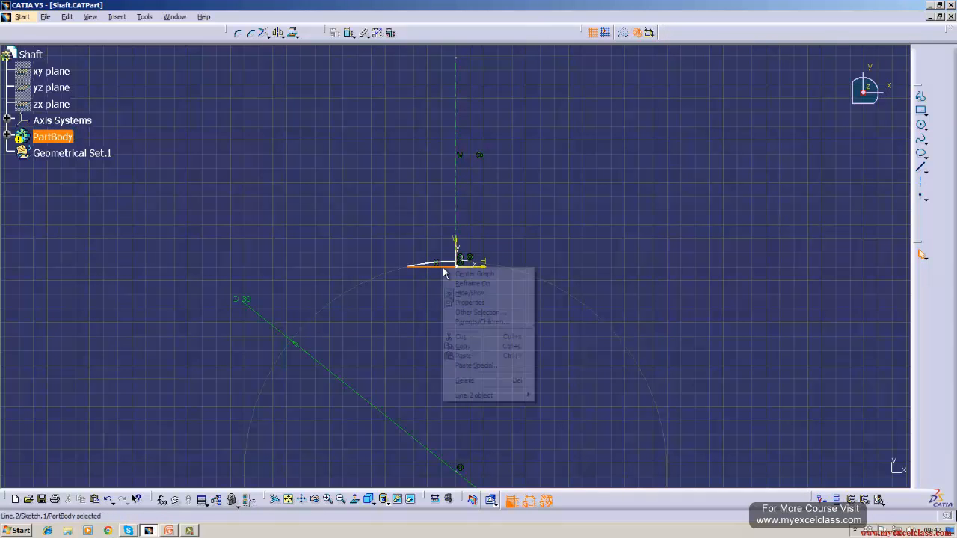
pyautogui.click(455, 381)
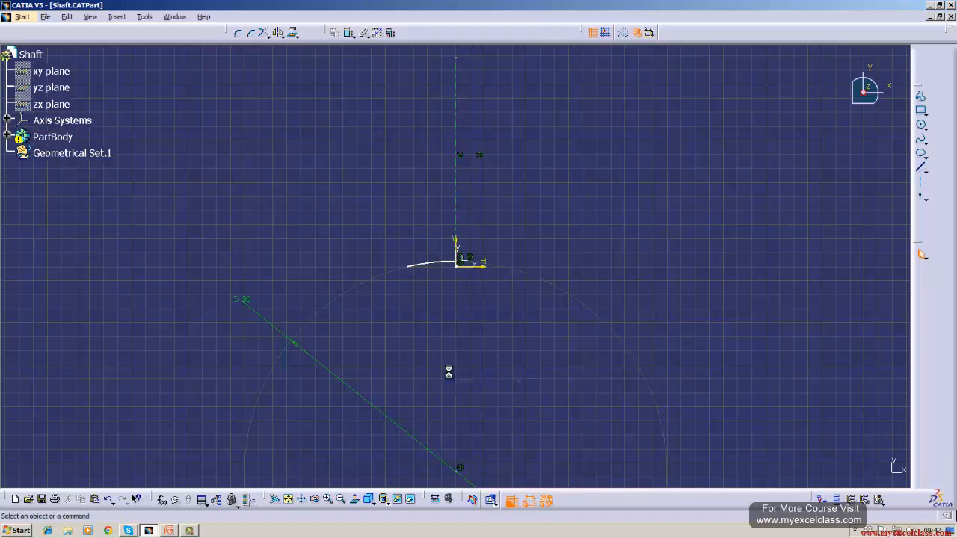
# Draw a vertical line upward from the arc's outer end, parallel to the axis.
pyautogui.click(920, 167)
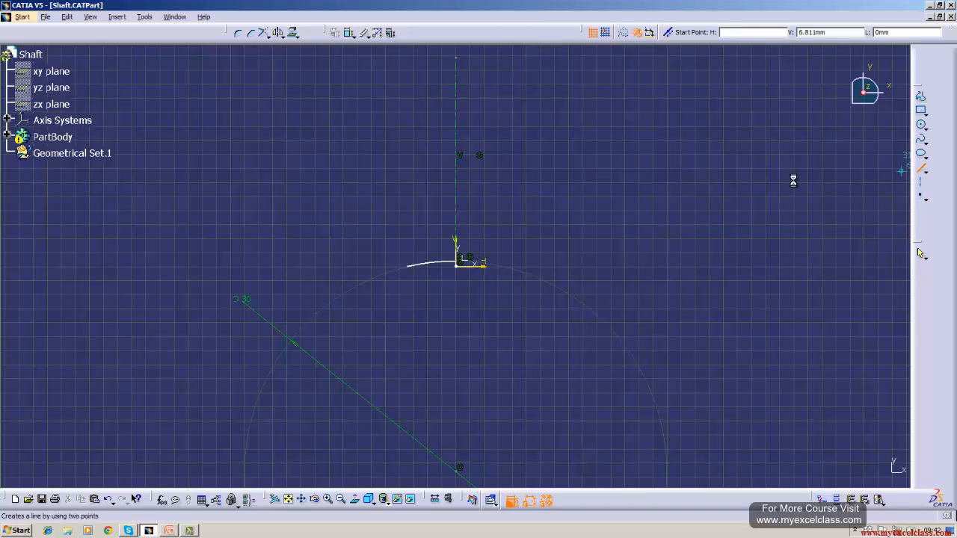
pyautogui.click(407, 265)
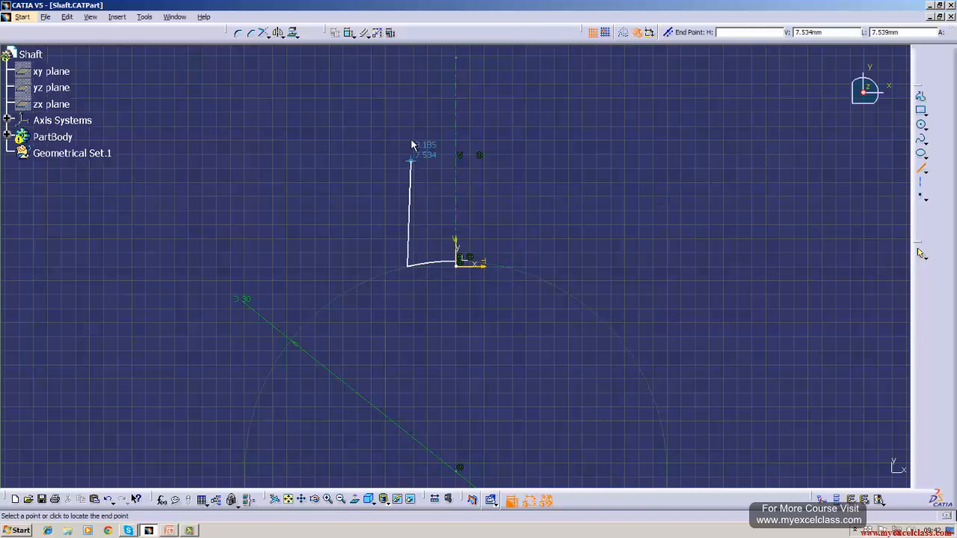
pyautogui.click(409, 77)
pyautogui.moveTo(313, 147); pyautogui.dragTo(292, 231, button='middle')
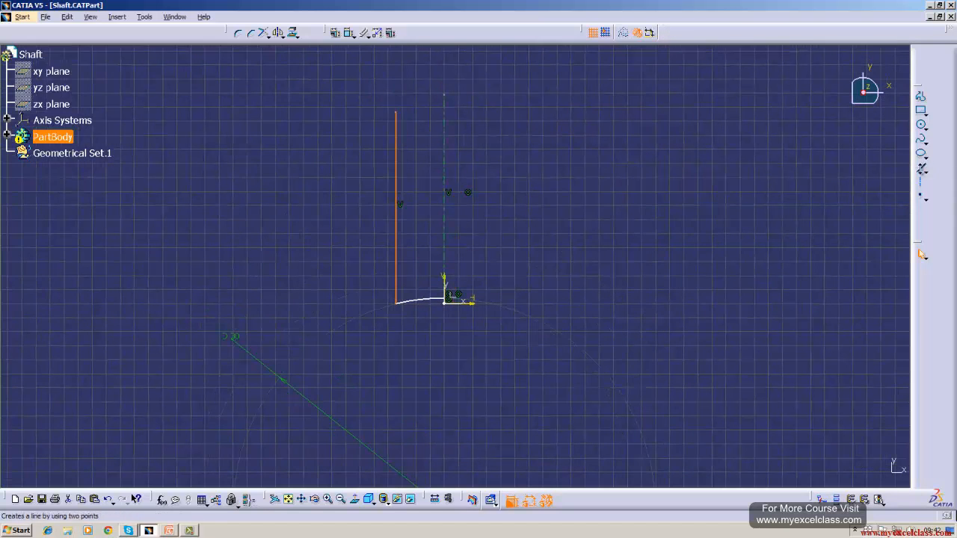
# Close the profile with a horizontal line about 3.4 mm long from the vertical line's upper end to the axis, and a vertical line down the axis.
pyautogui.click(921, 172)
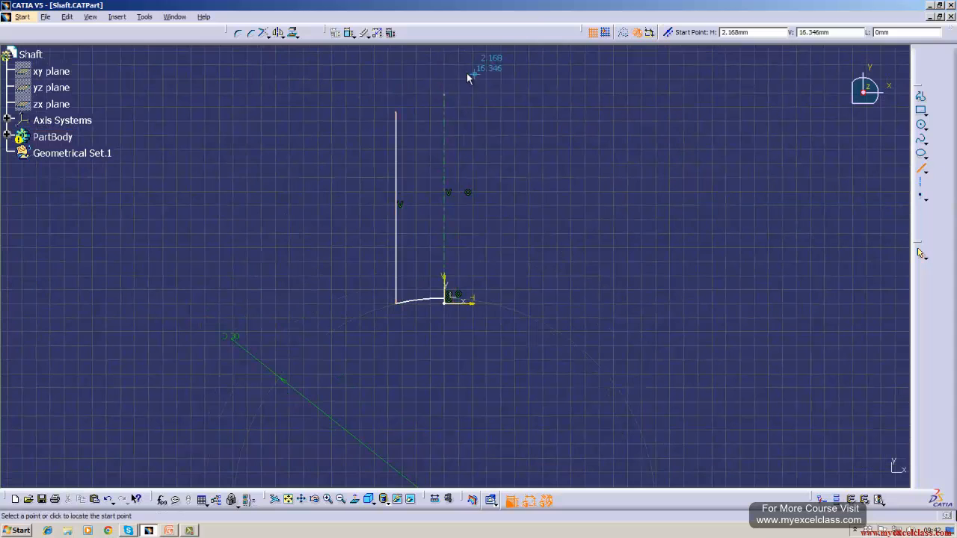
pyautogui.click(398, 112)
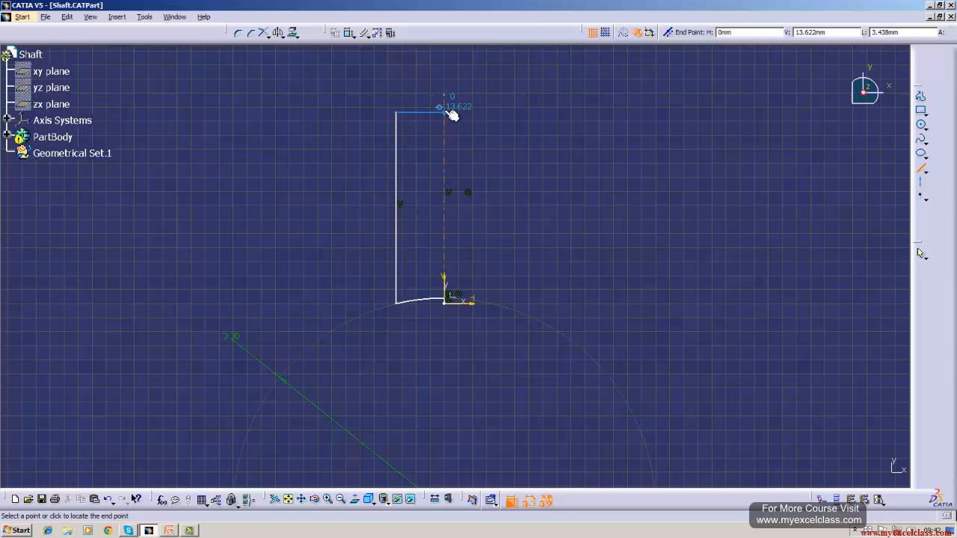
pyautogui.click(447, 112)
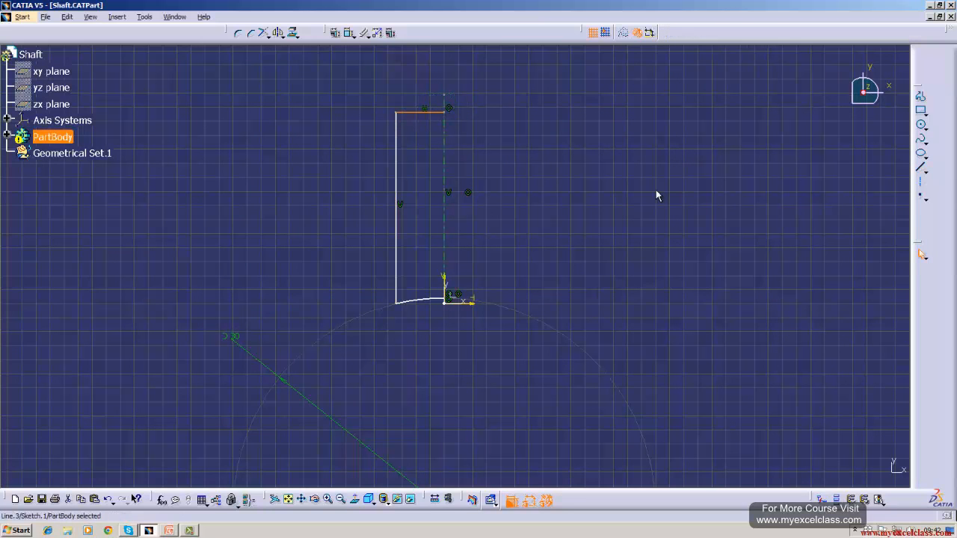
pyautogui.click(920, 167)
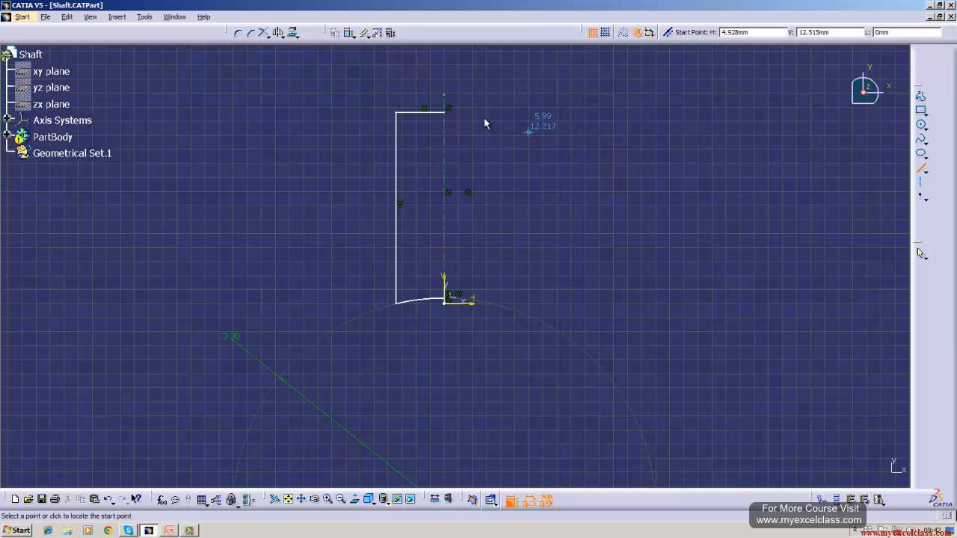
pyautogui.click(446, 113)
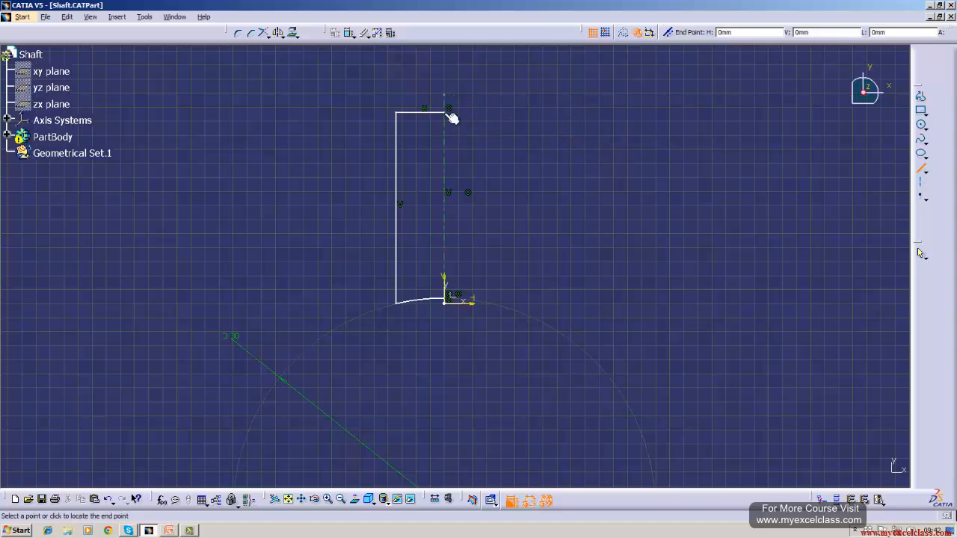
pyautogui.click(448, 301)
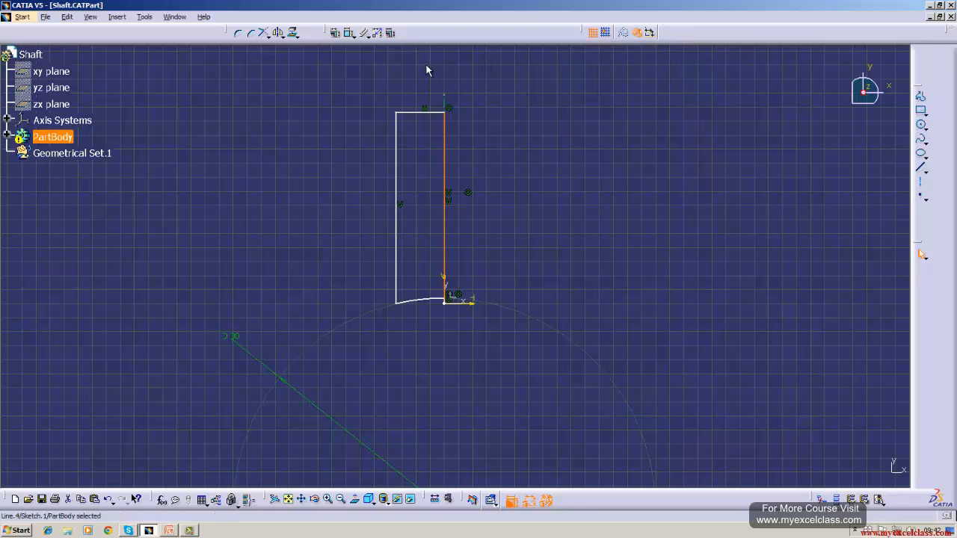
# Leave the sketch and revolve its closed profile 360 degrees about the sketch axis as a Shaft.
pyautogui.doubleClick(49, 87)
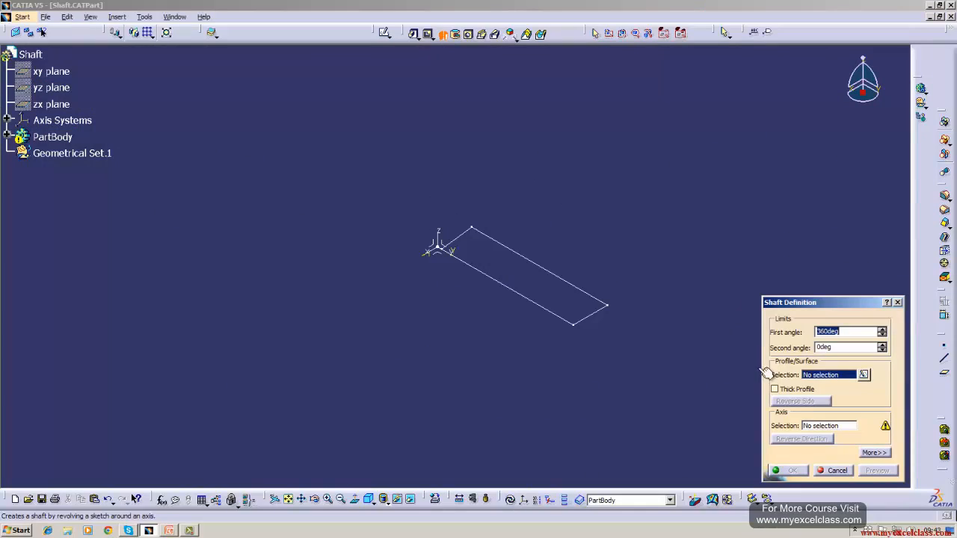
pyautogui.click(593, 311)
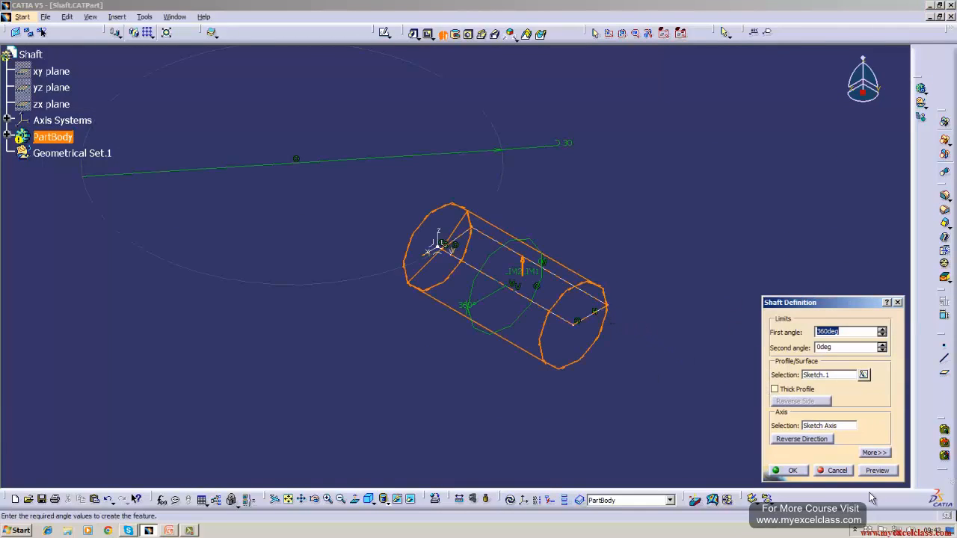
pyautogui.click(790, 470)
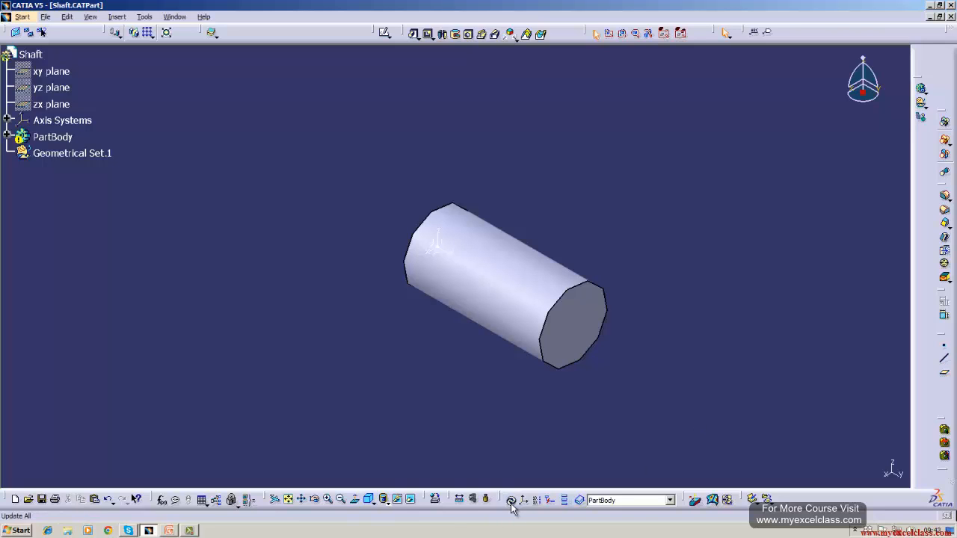
# Examine the revolved shaft's arc-based end face up close and return to the isometric view.
pyautogui.moveTo(322, 407); pyautogui.dragTo(632, 359, button='middle')
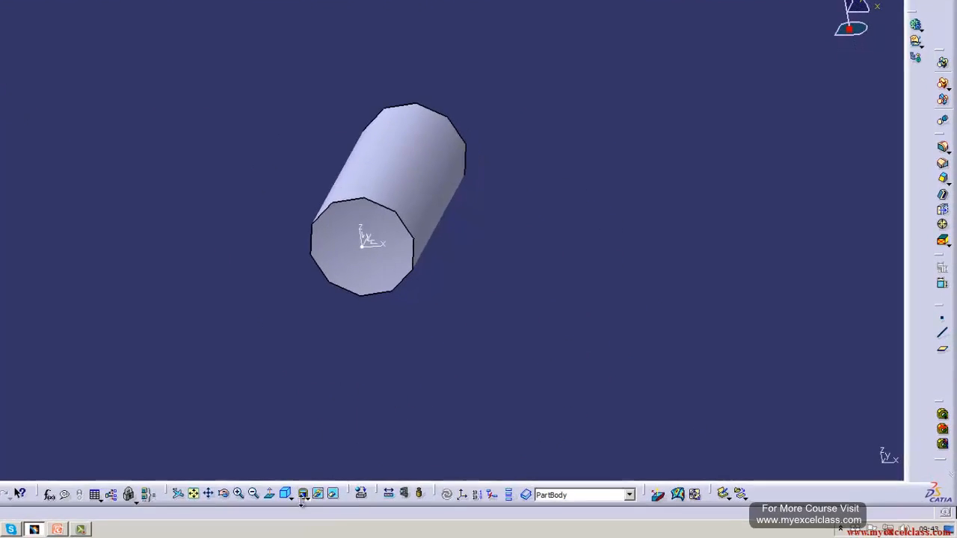
pyautogui.click(317, 499)
pyautogui.click(171, 498)
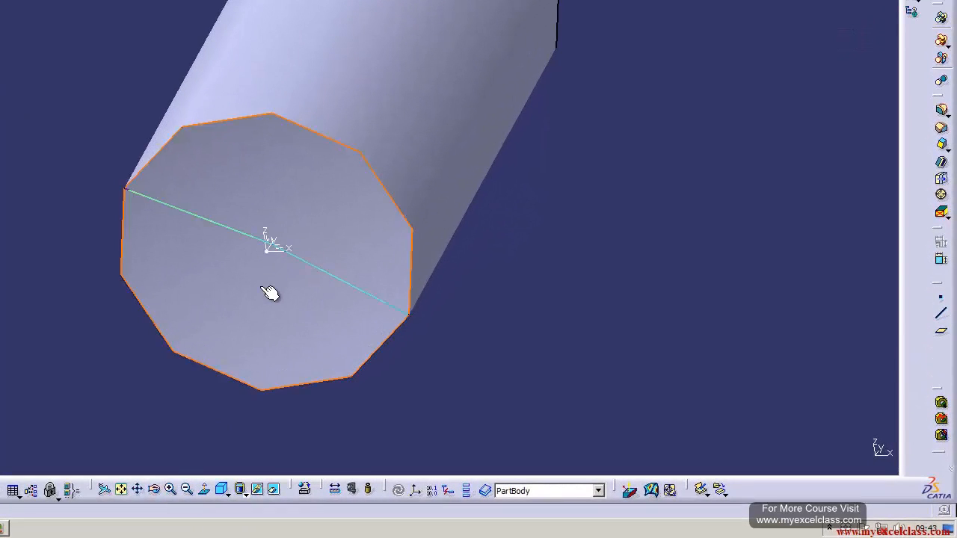
pyautogui.click(222, 490)
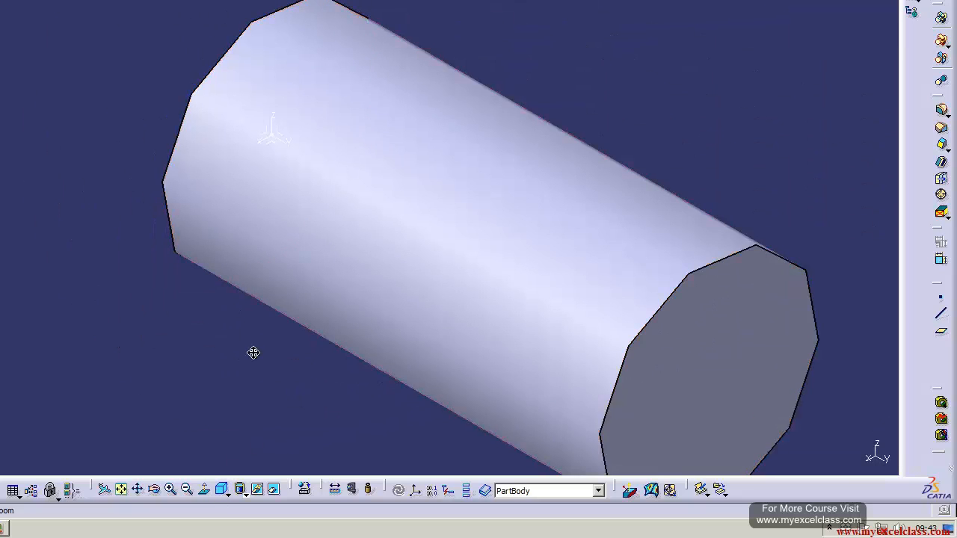
pyautogui.moveTo(253, 353); pyautogui.dragTo(187, 306, button='middle')
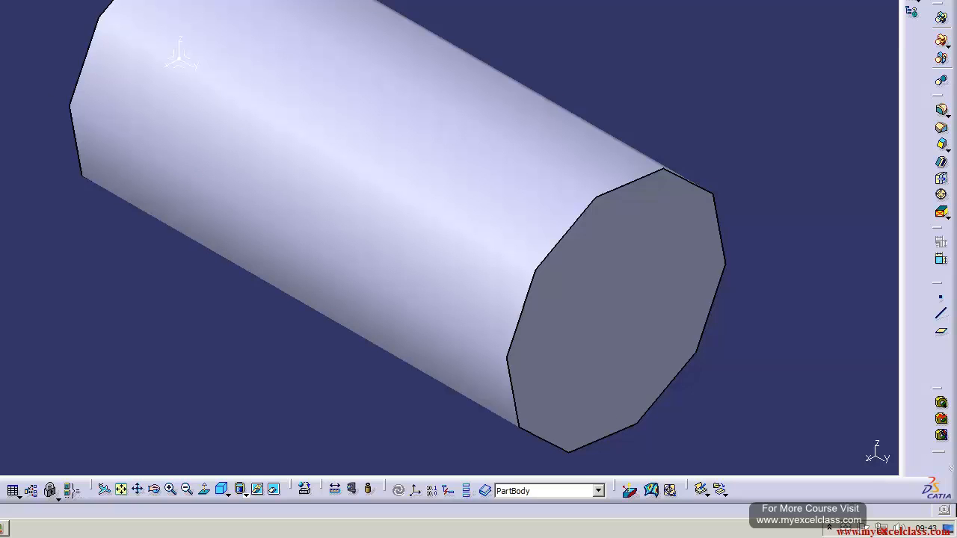
pyautogui.click(118, 17)
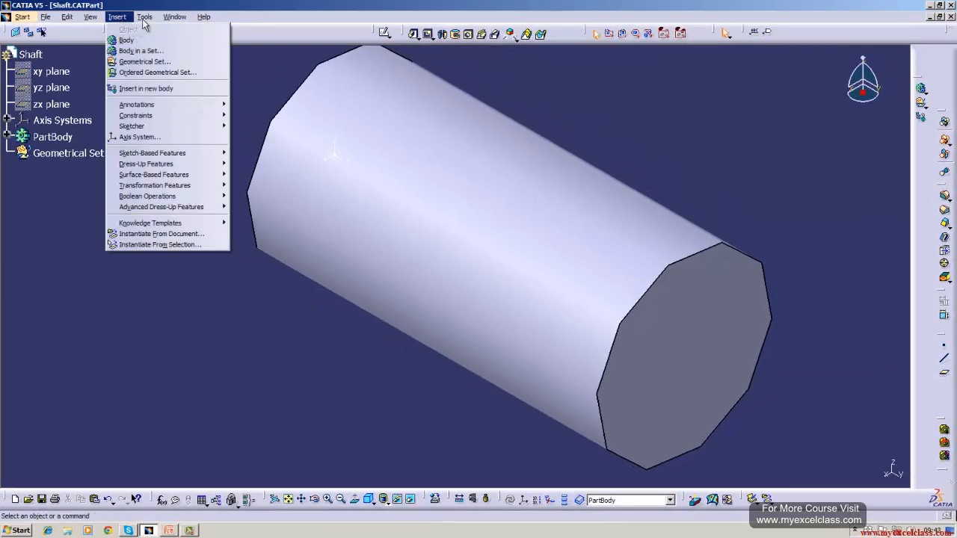
pyautogui.moveTo(144, 20)
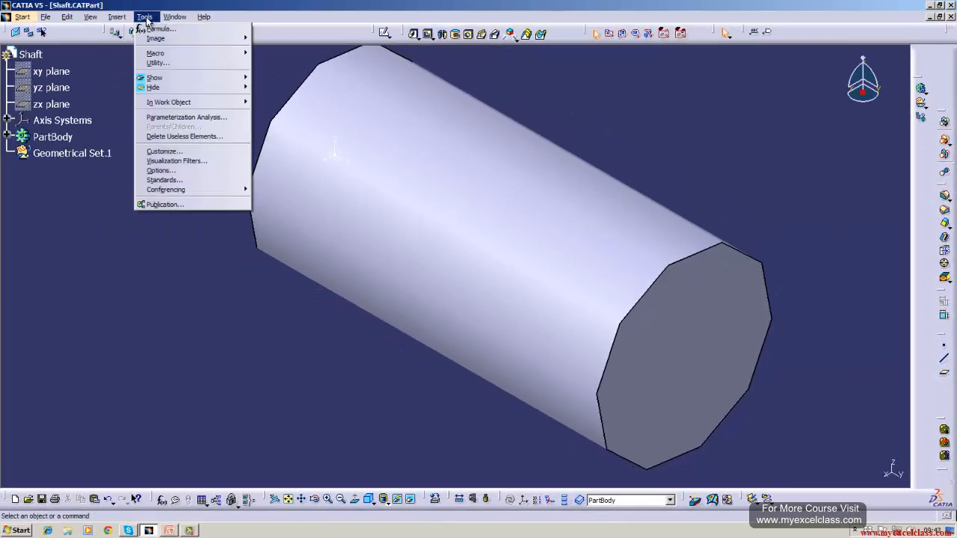
pyautogui.click(165, 172)
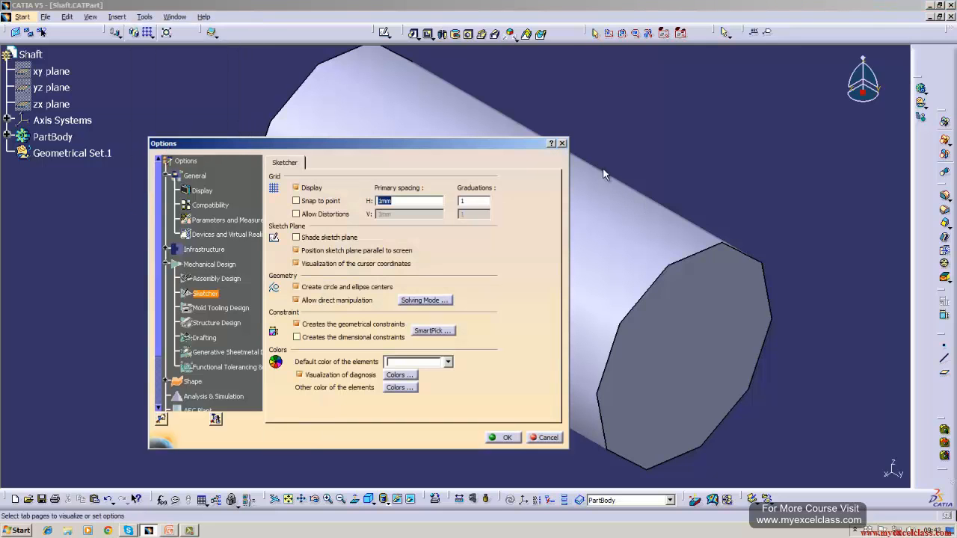
pyautogui.click(562, 144)
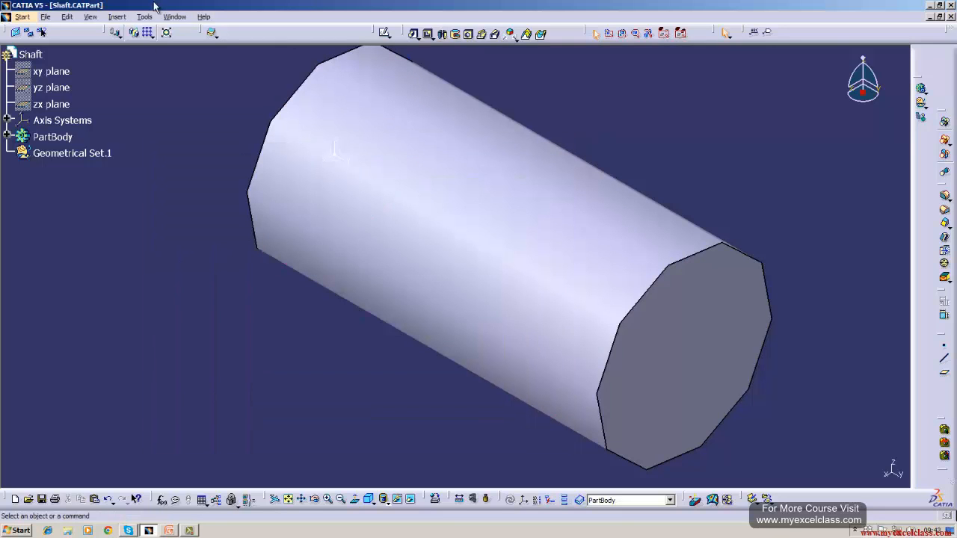
# Turn off the lock on toolbar positions in the customization options.
pyautogui.click(118, 18)
pyautogui.moveTo(144, 20)
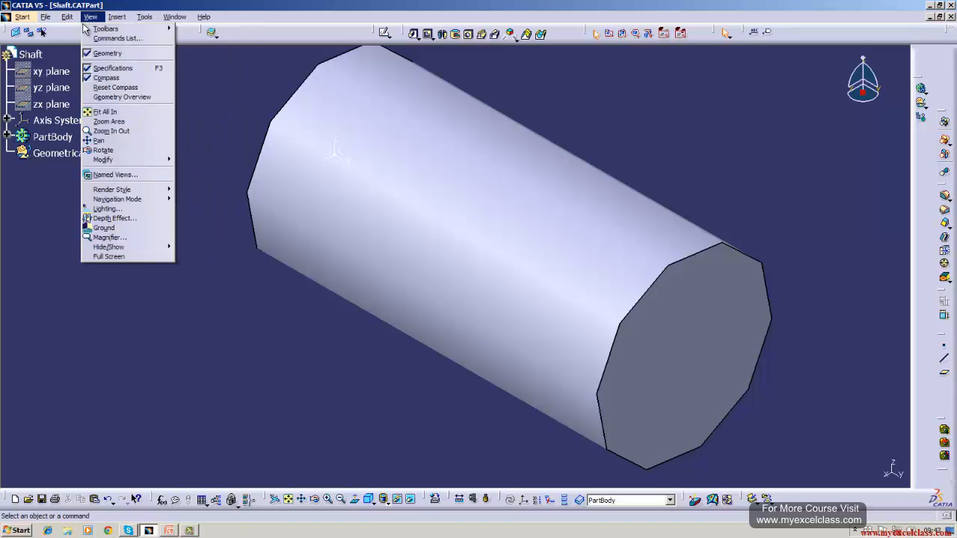
pyautogui.moveTo(169, 30)
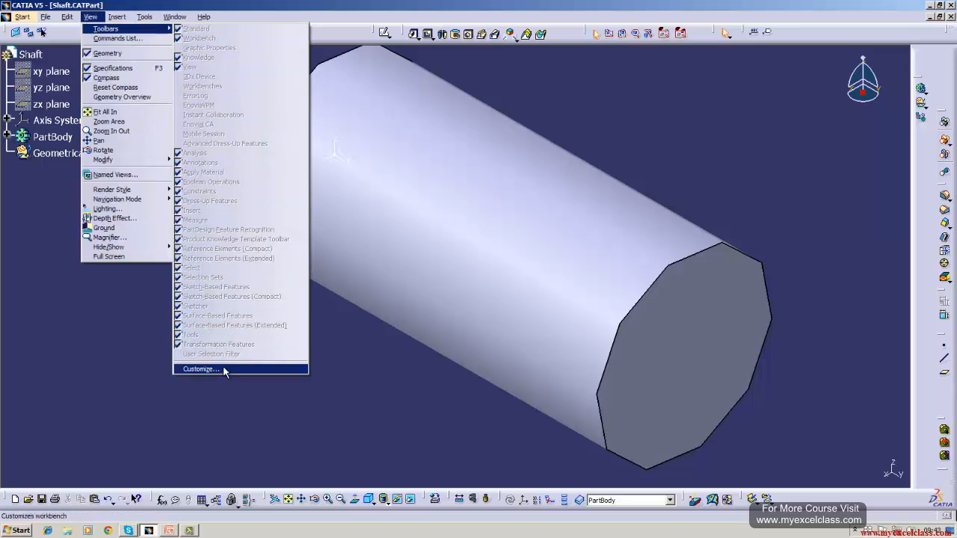
pyautogui.click(222, 369)
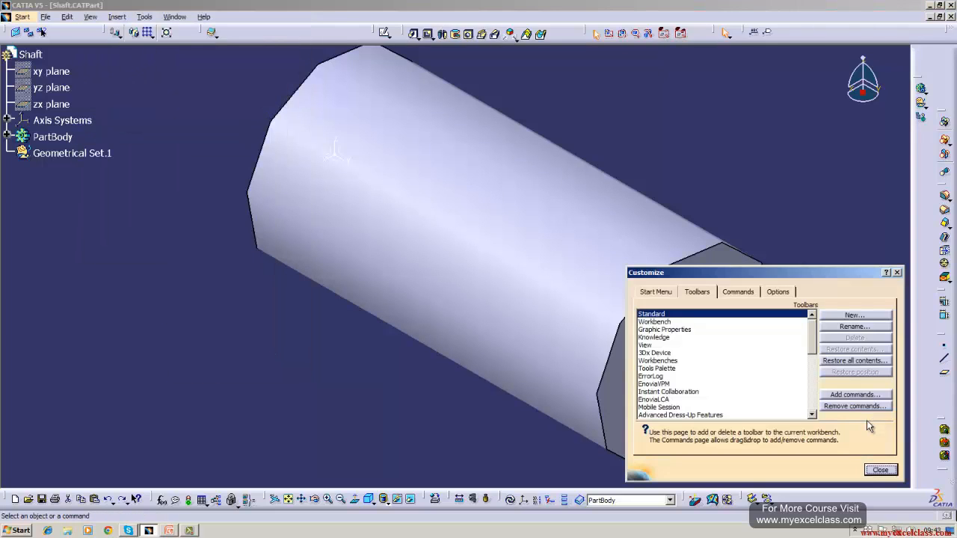
pyautogui.click(774, 292)
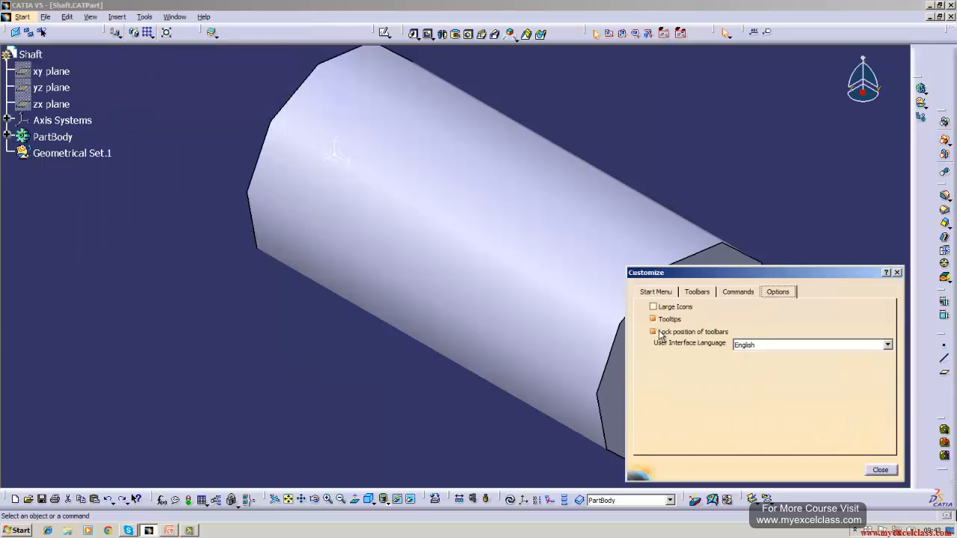
pyautogui.click(653, 331)
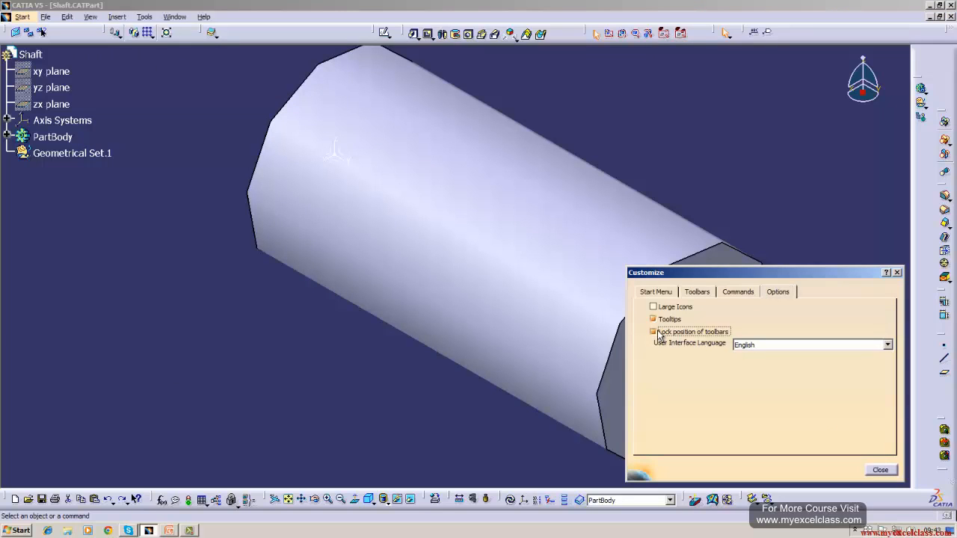
pyautogui.click(889, 472)
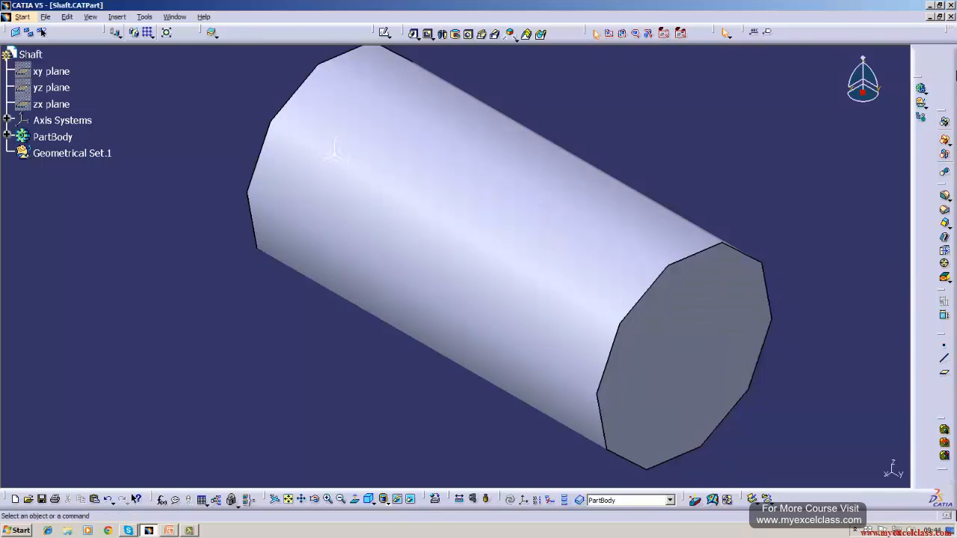
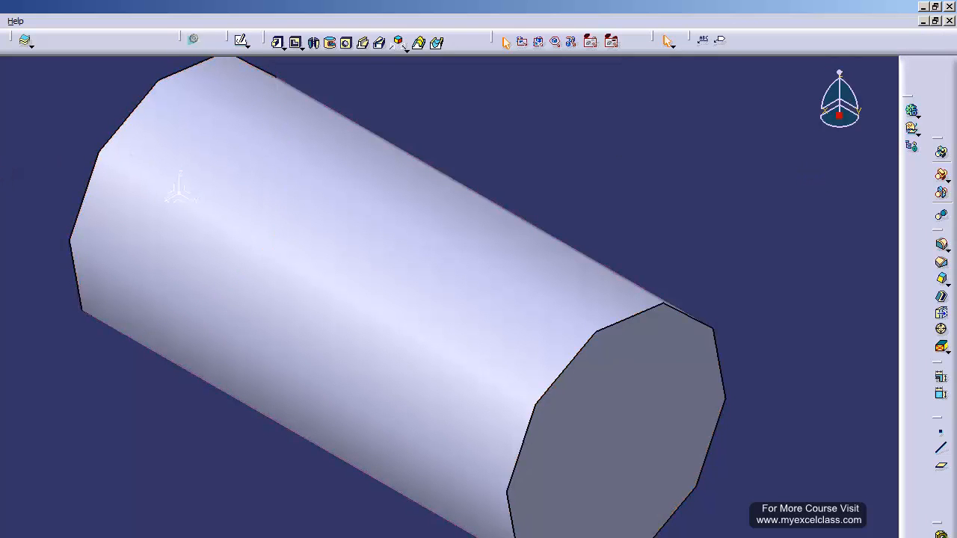
# Enter and exit the Sketcher to check the toolbar layout, and turn the lock on toolbar positions back on.
pyautogui.click(241, 44)
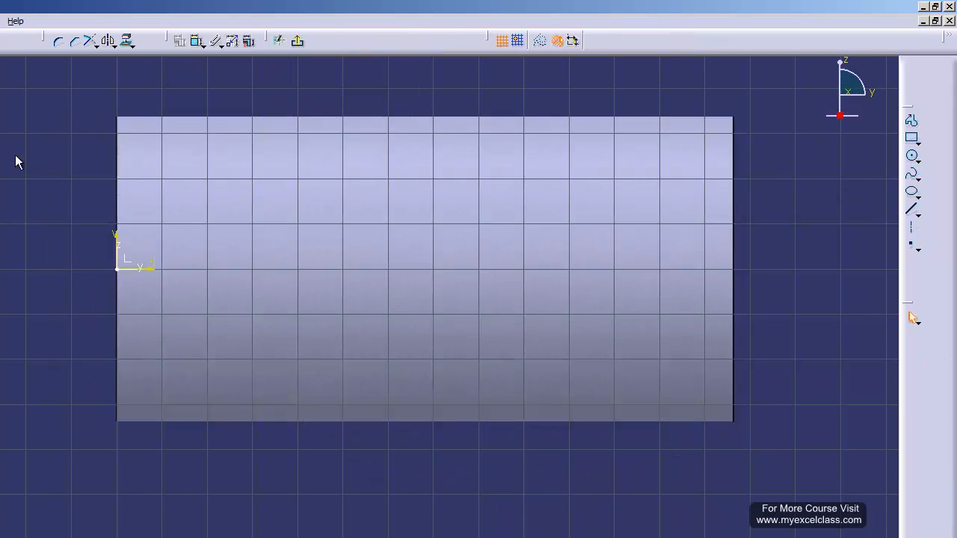
pyautogui.click(297, 42)
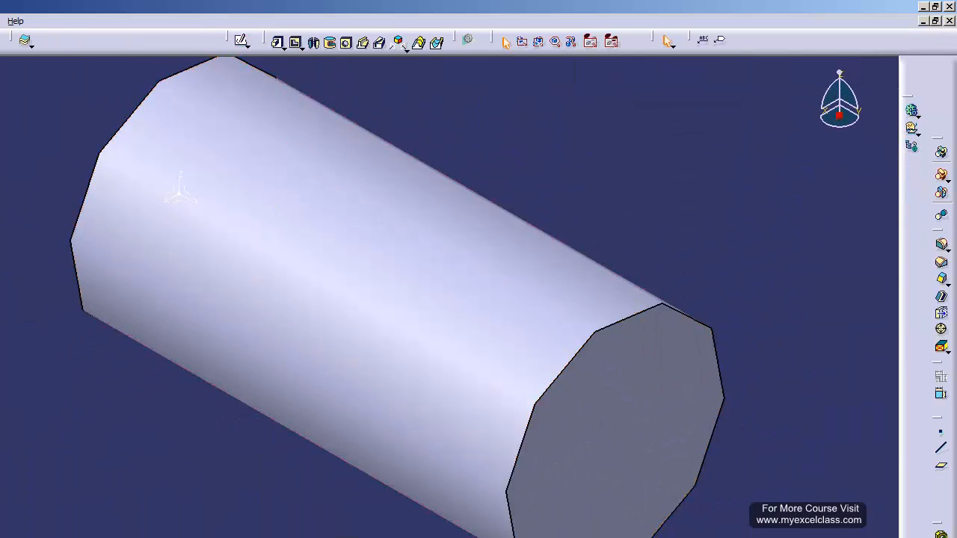
pyautogui.click(0, 21)
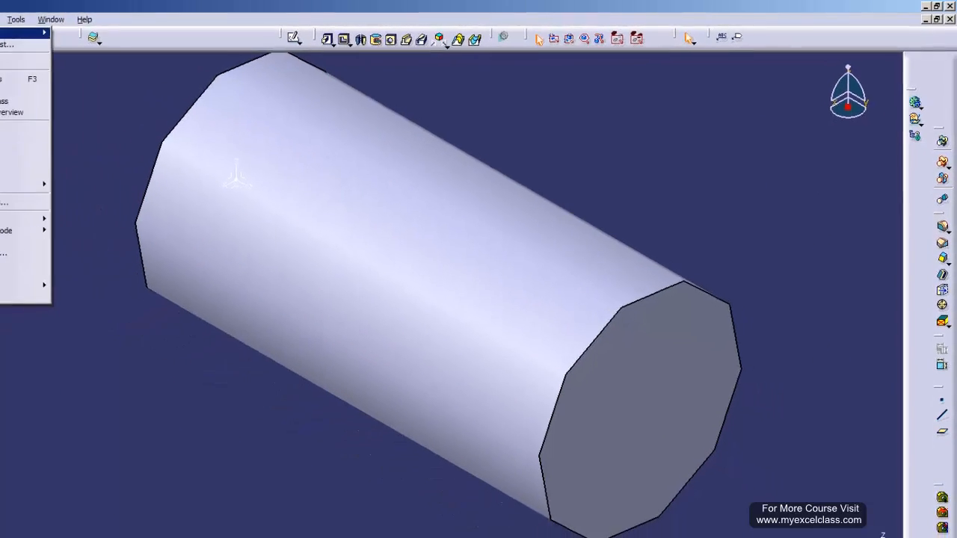
pyautogui.moveTo(77, 30)
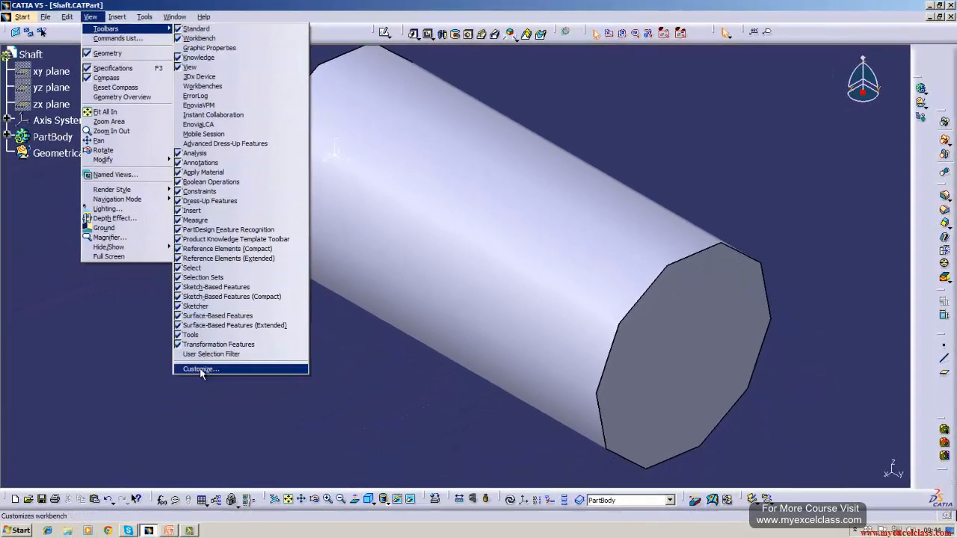
pyautogui.click(201, 367)
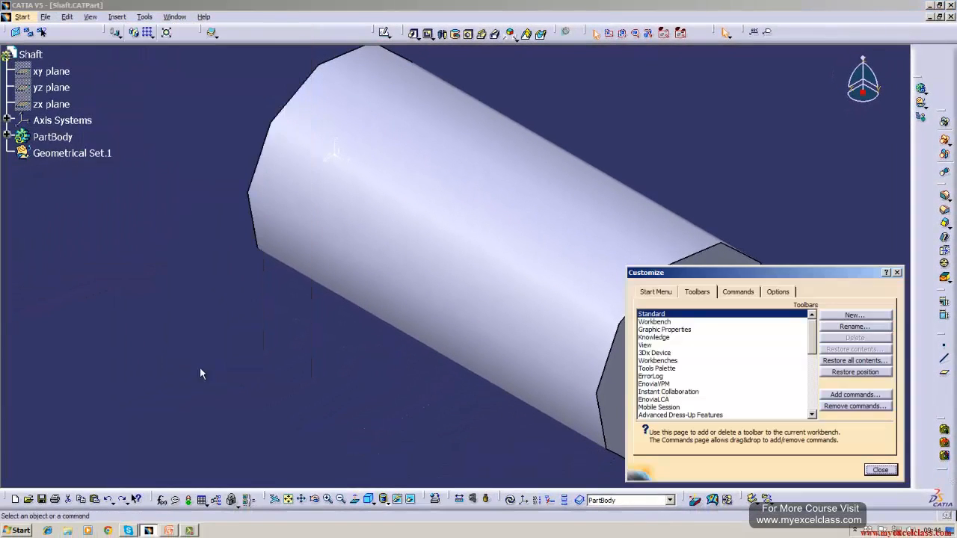
pyautogui.click(779, 292)
pyautogui.click(662, 335)
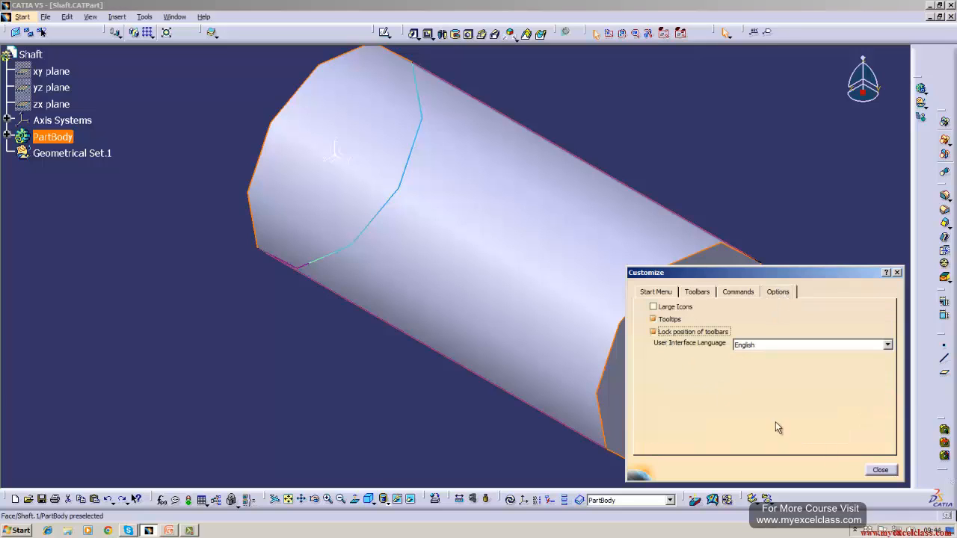
pyautogui.click(880, 469)
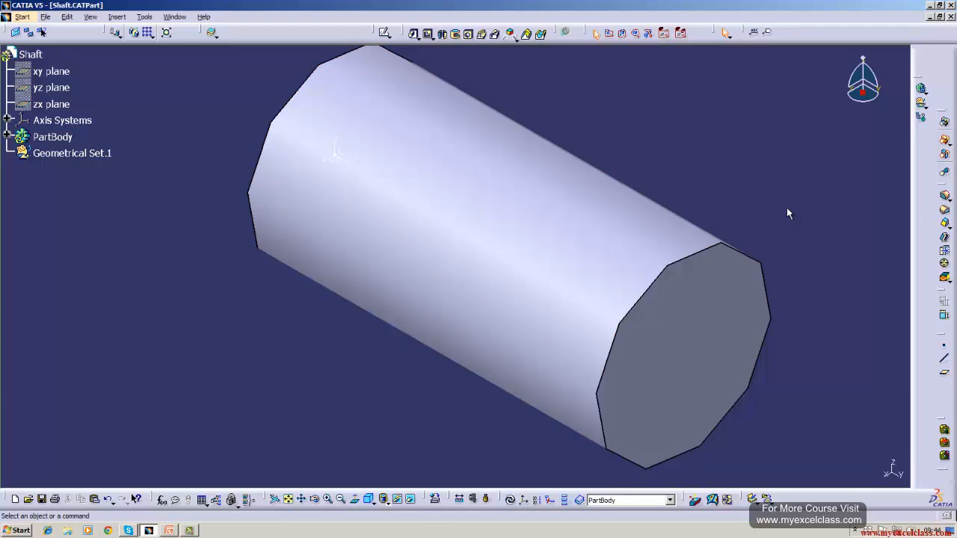
# Start a new sketch on the yz plane.
pyautogui.click(67, 88)
pyautogui.click(387, 35)
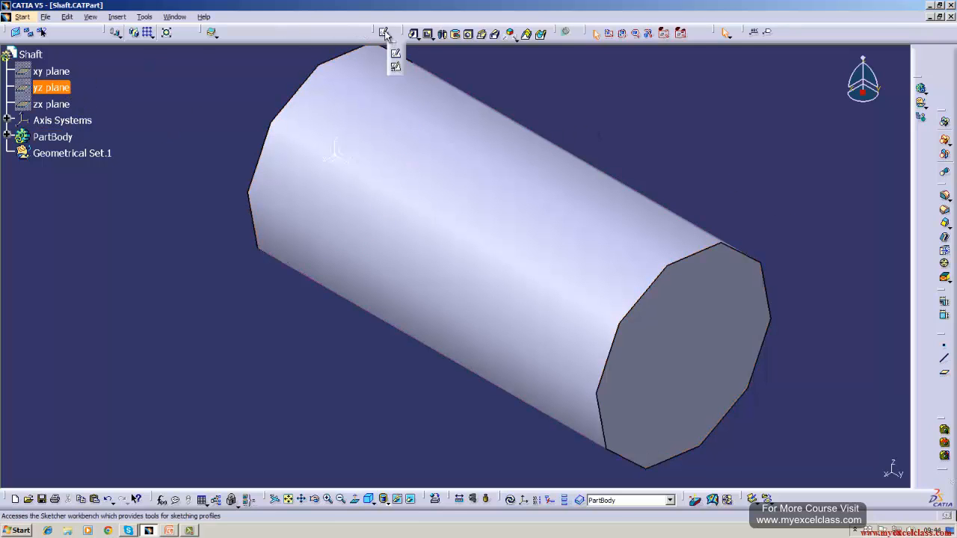
pyautogui.click(385, 35)
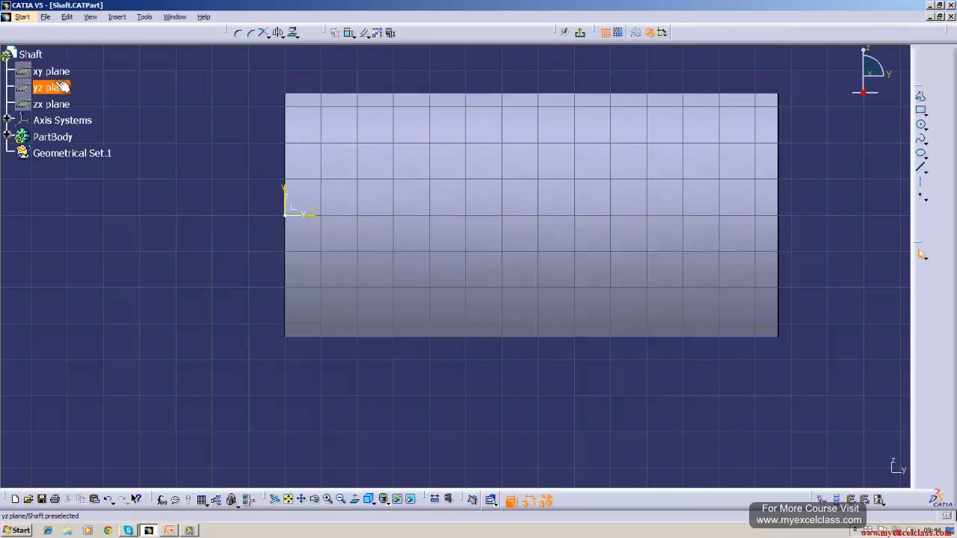
pyautogui.click(579, 32)
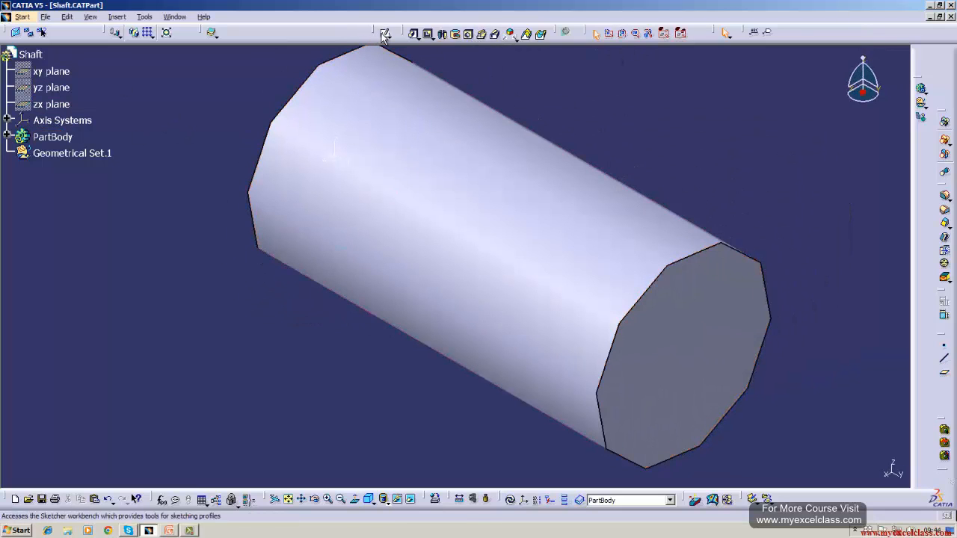
pyautogui.click(384, 35)
pyautogui.click(51, 88)
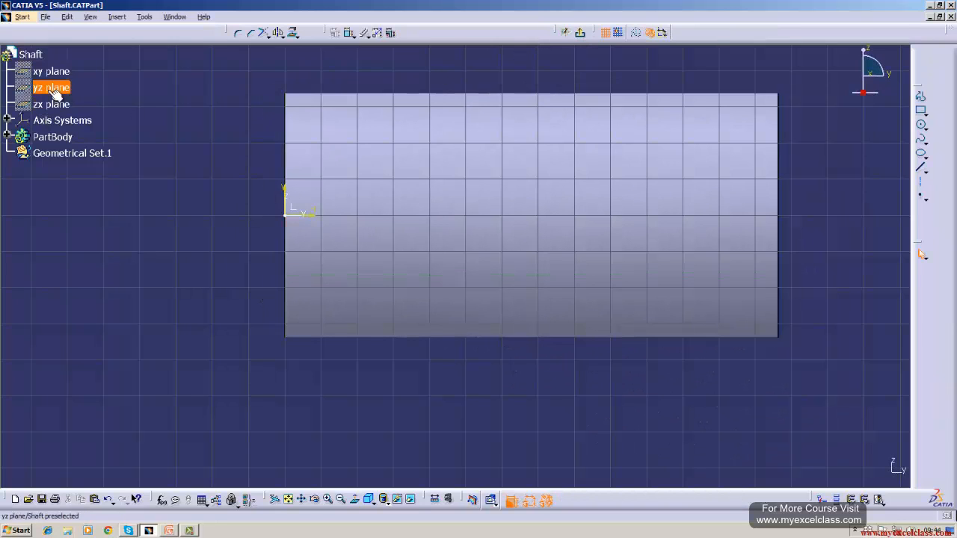
pyautogui.doubleClick(51, 87)
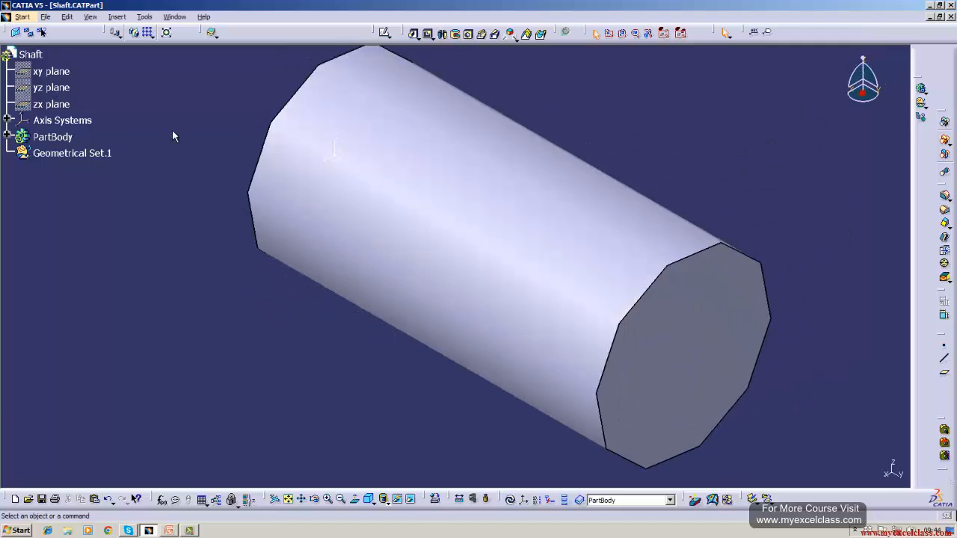
# Open the profile sketch of the revolved shaft feature in the part body for editing.
pyautogui.moveTo(173, 136); pyautogui.dragTo(166, 176, button='middle')
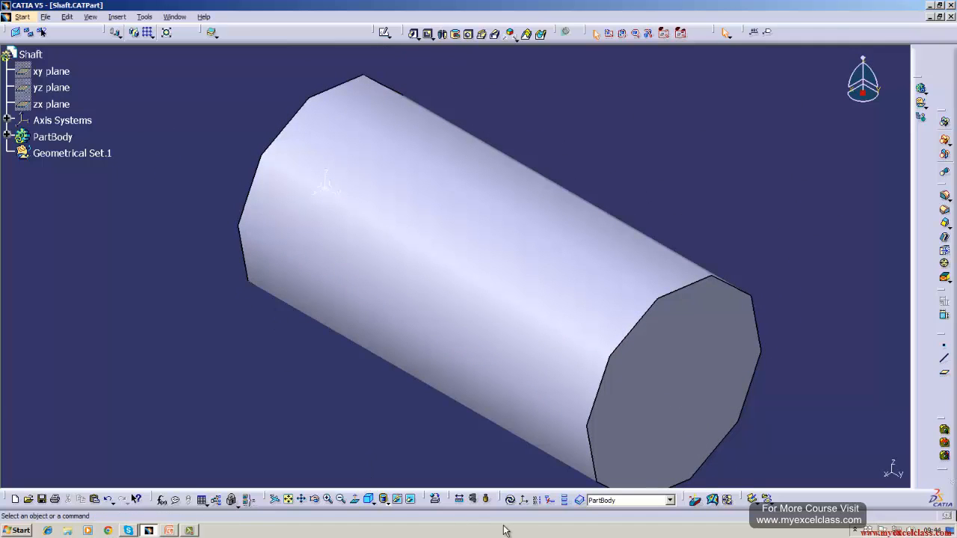
pyautogui.click(510, 501)
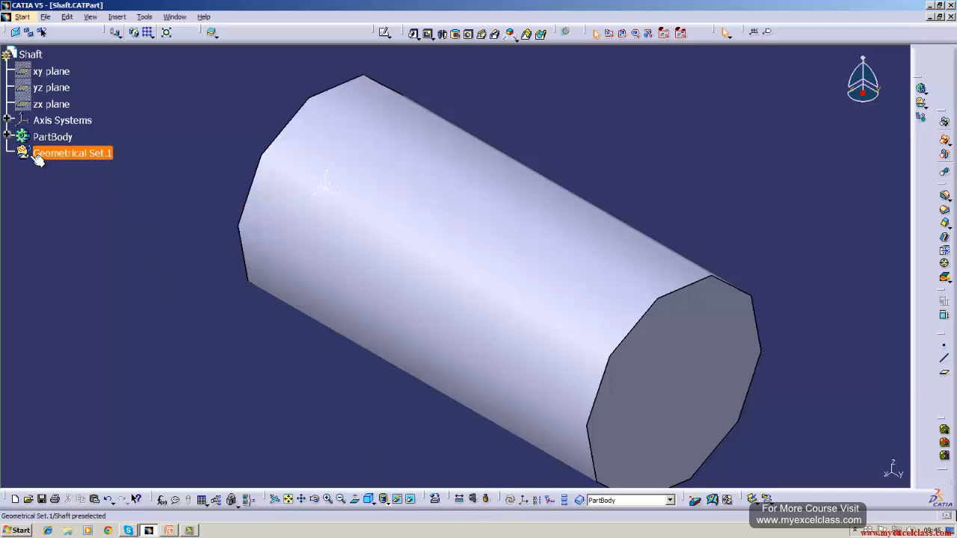
pyautogui.click(7, 136)
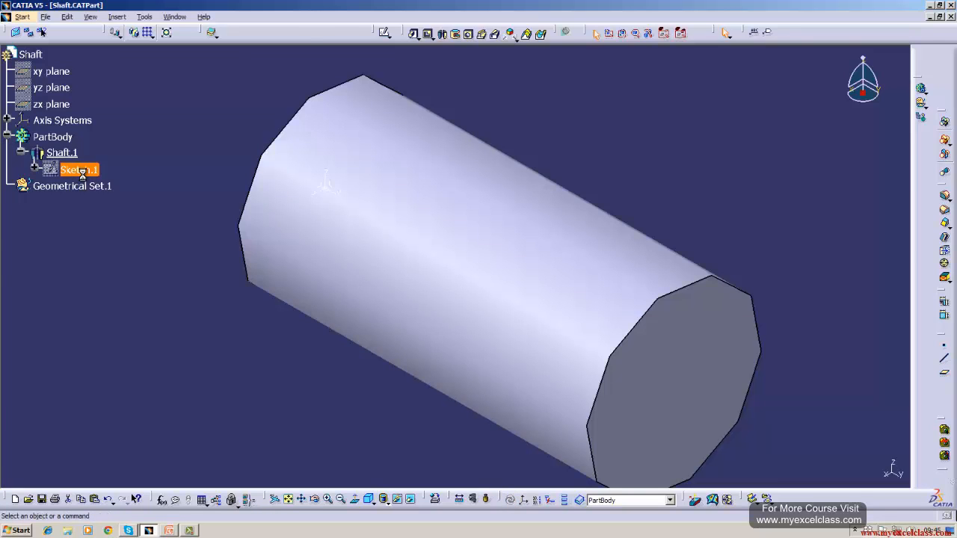
pyautogui.doubleClick(80, 170)
pyautogui.moveTo(250, 318); pyautogui.dragTo(284, 161, button='middle')
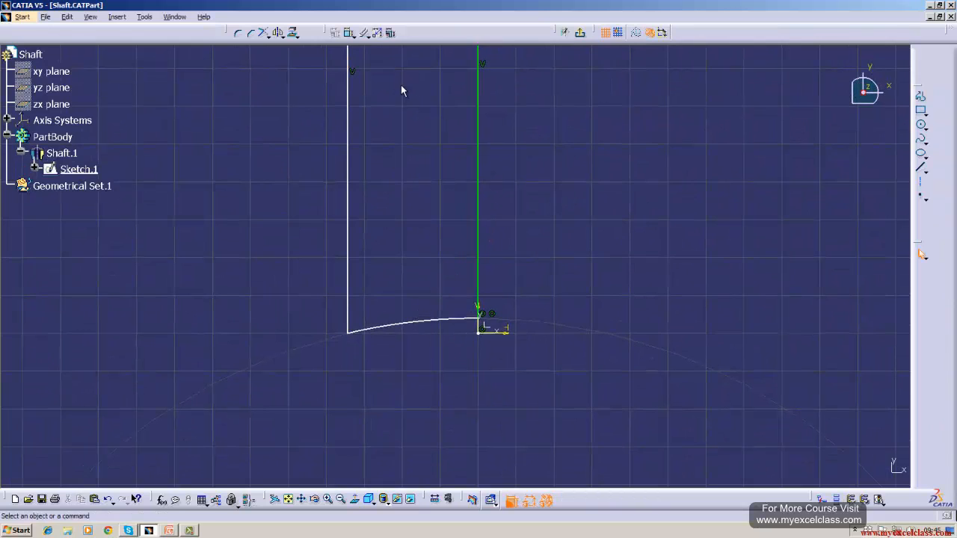
pyautogui.click(349, 35)
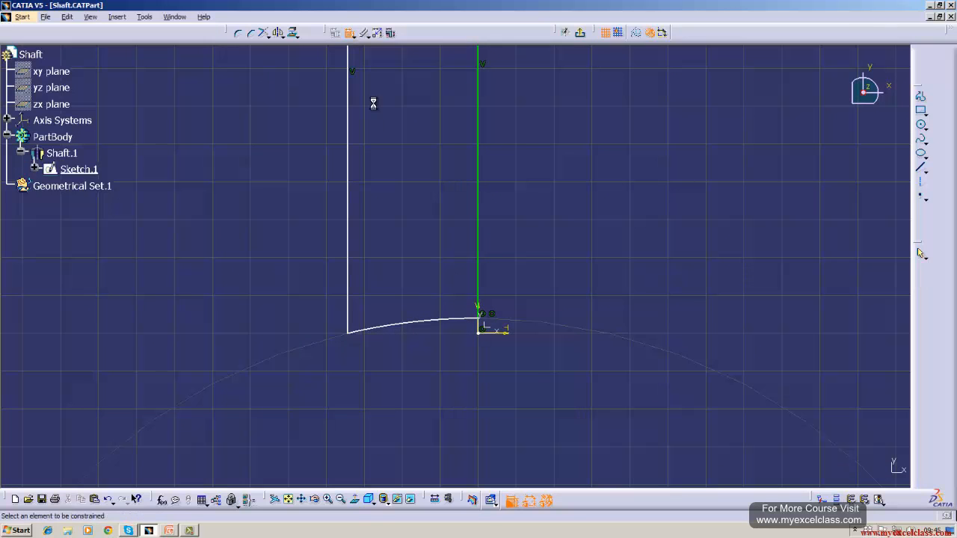
pyautogui.click(419, 324)
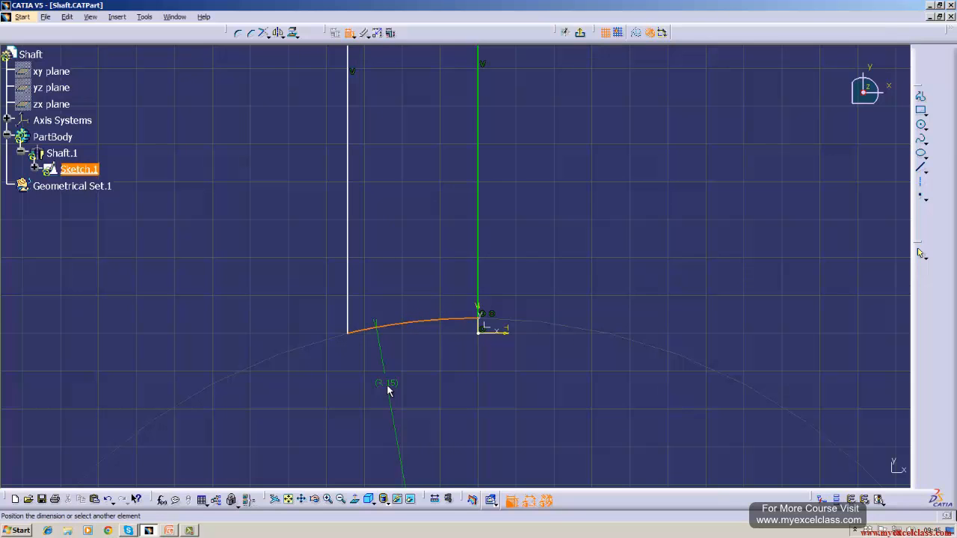
pyautogui.moveTo(447, 382); pyautogui.dragTo(311, 216, button='middle')
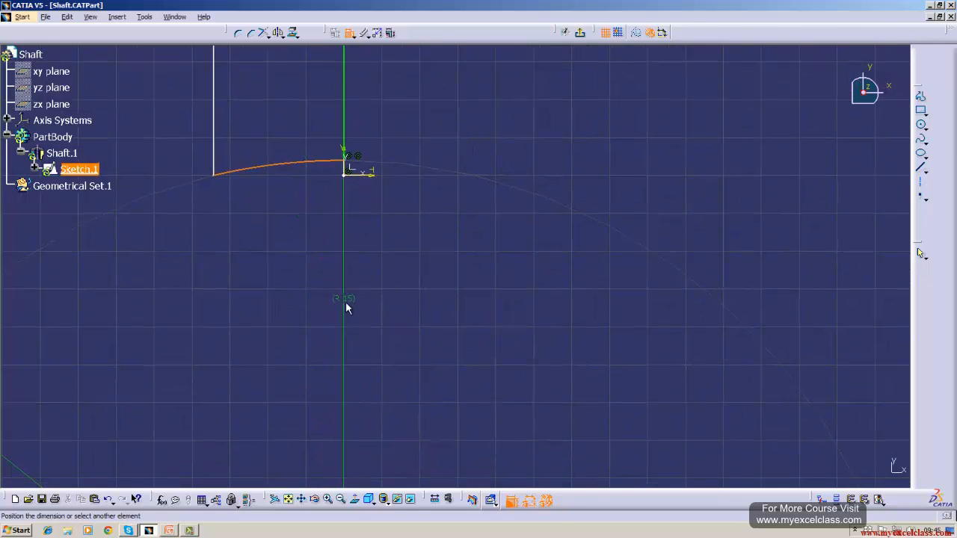
pyautogui.press('Escape')
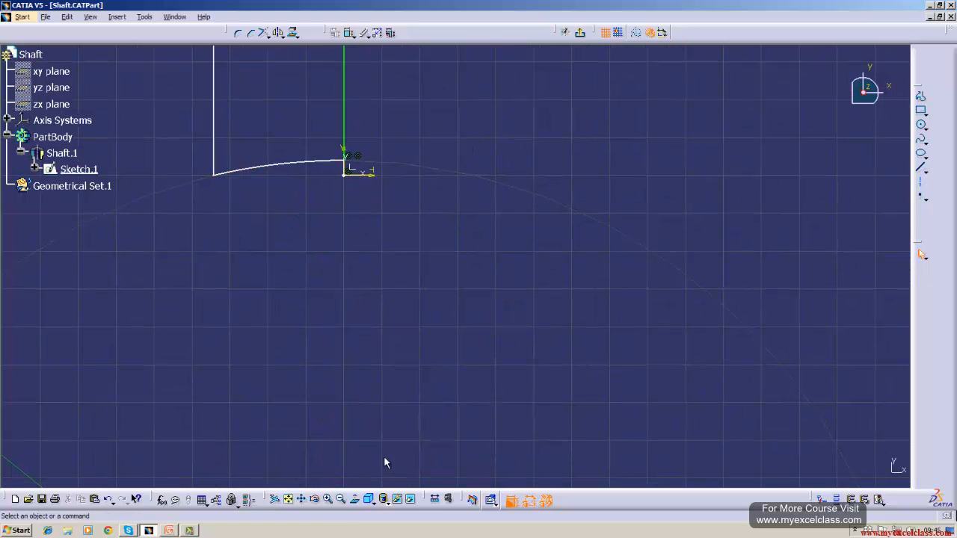
# Set the diameter constraint of the profile's end arc to 40 mm, leave the sketch and update the part.
pyautogui.click(341, 499)
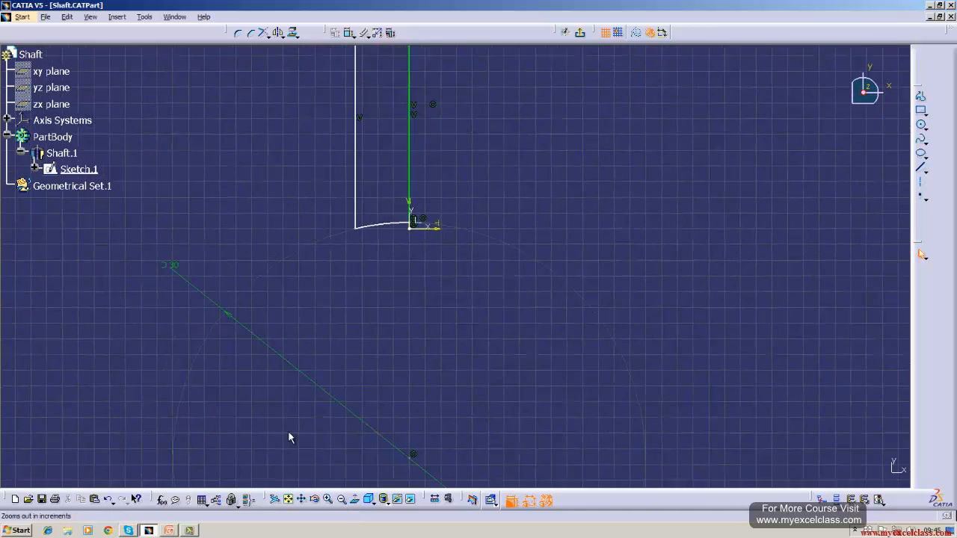
pyautogui.doubleClick(200, 266)
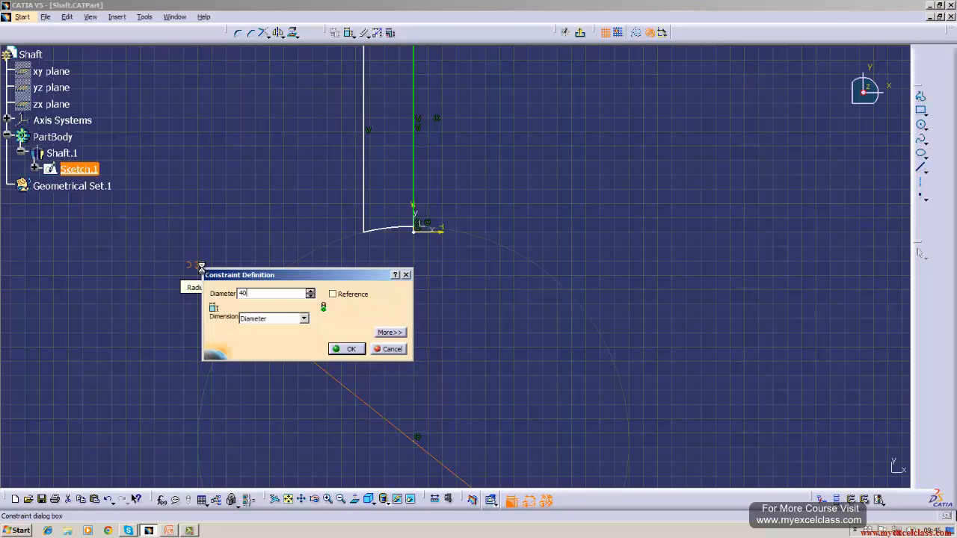
pyautogui.press('Return')
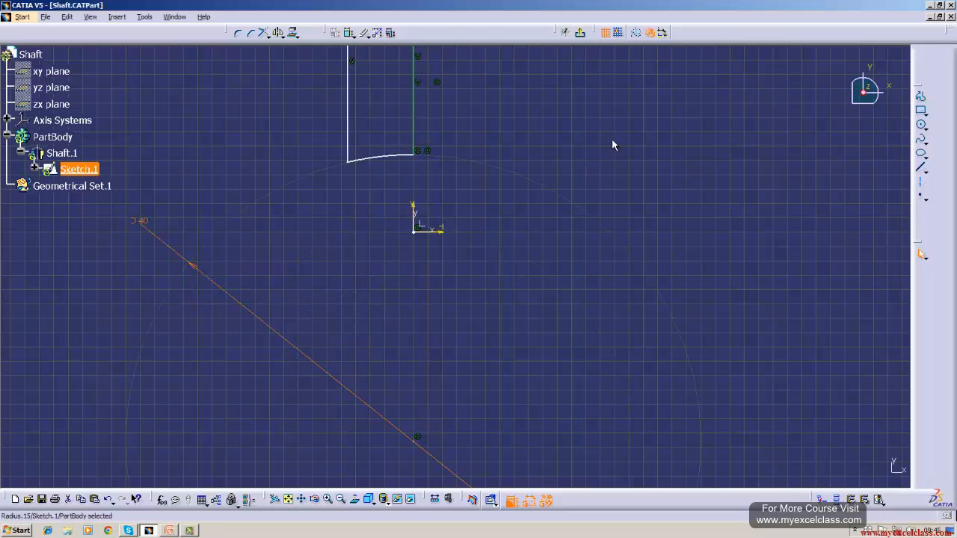
pyautogui.click(578, 31)
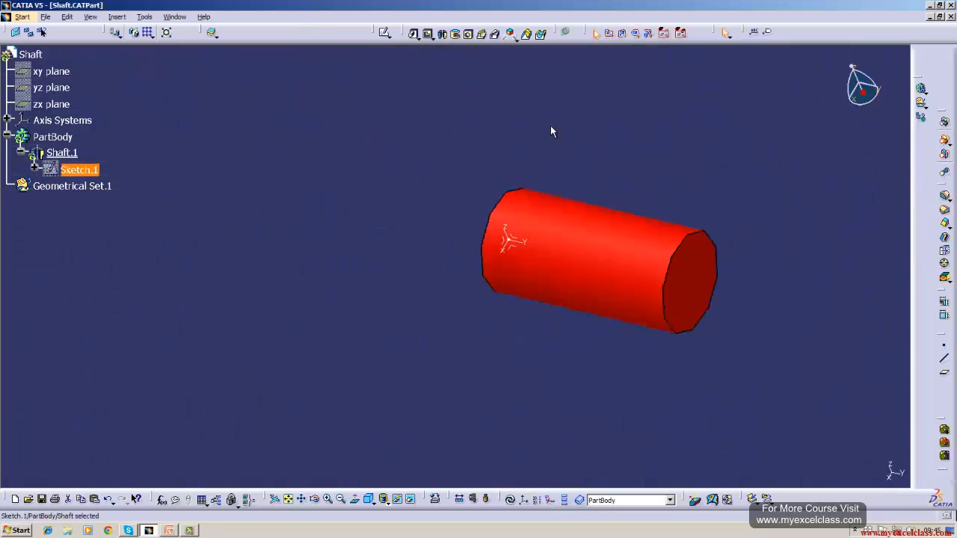
pyautogui.click(510, 500)
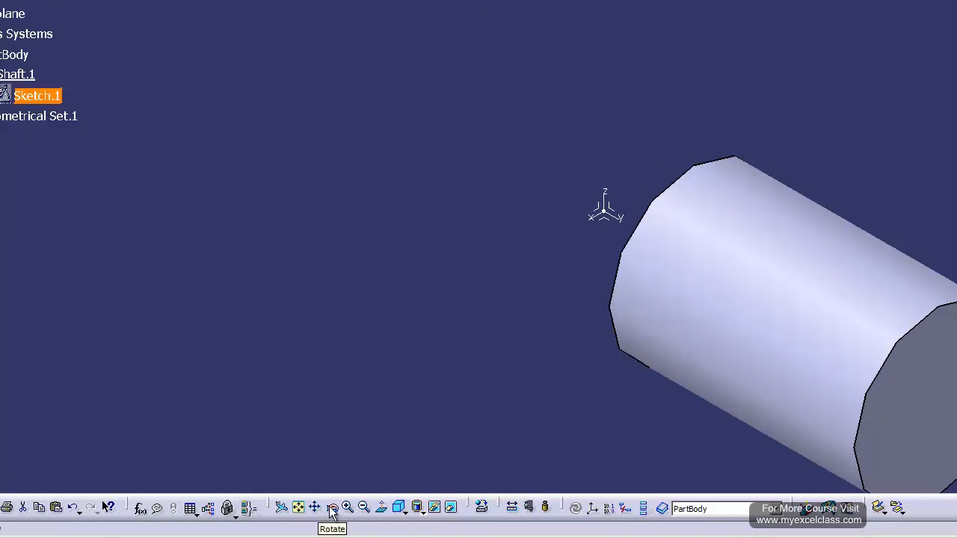
# Reopen the shaft's profile sketch and delete the outer vertical line opposite the revolution axis.
pyautogui.click(331, 508)
pyautogui.moveTo(484, 375); pyautogui.dragTo(838, 259)
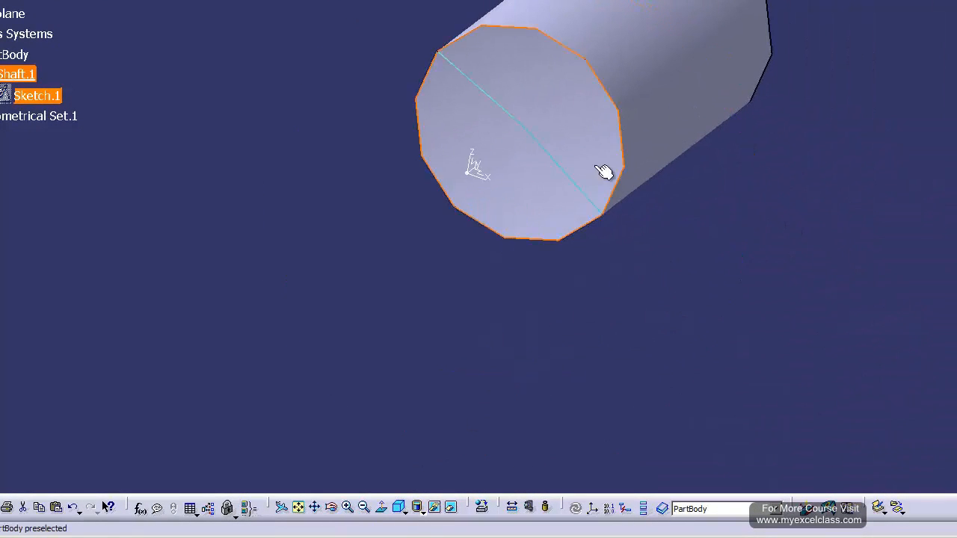
pyautogui.click(396, 507)
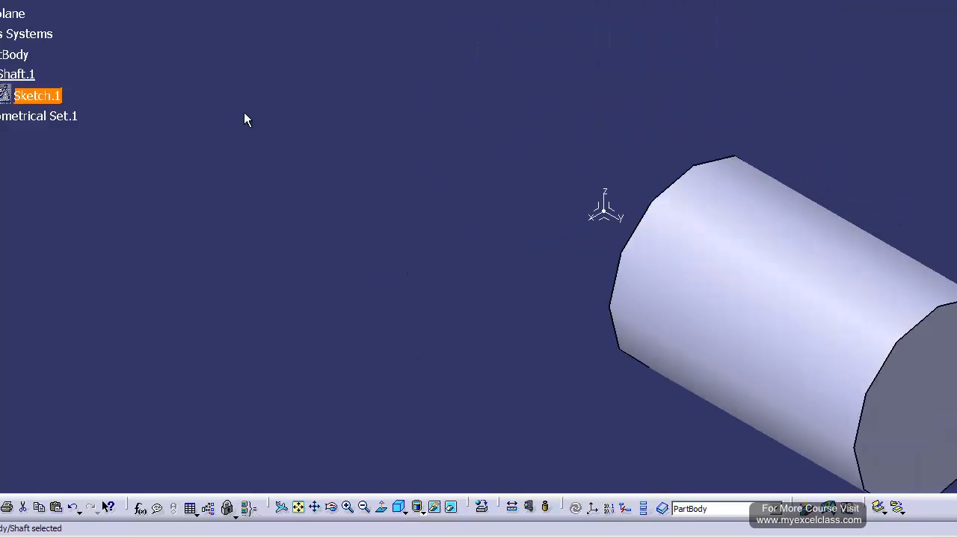
pyautogui.doubleClick(57, 100)
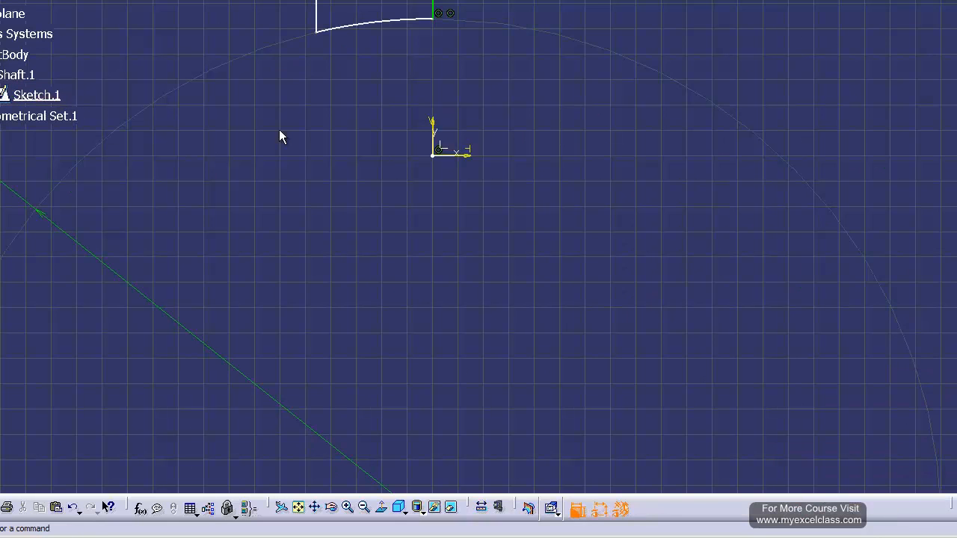
pyautogui.moveTo(280, 130); pyautogui.dragTo(294, 407, button='middle')
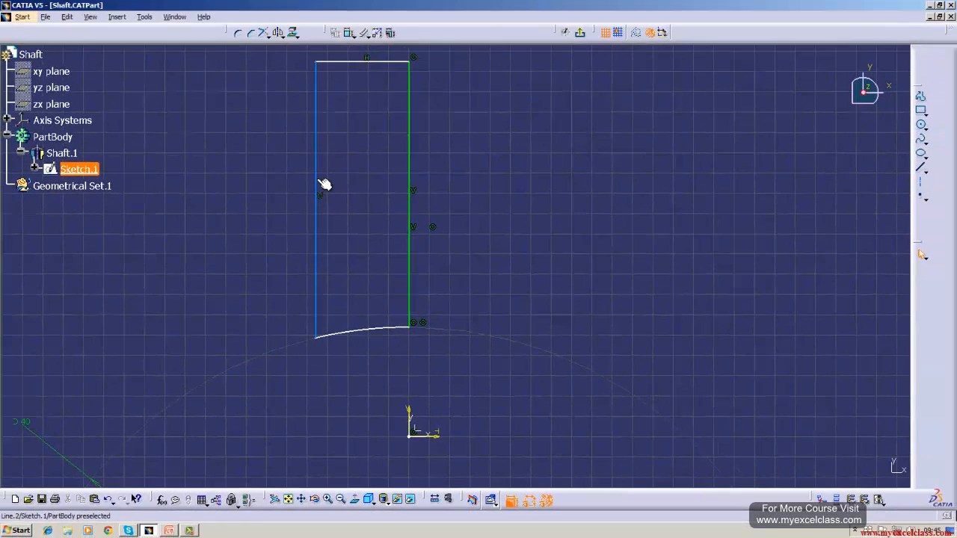
pyautogui.rightClick(334, 110)
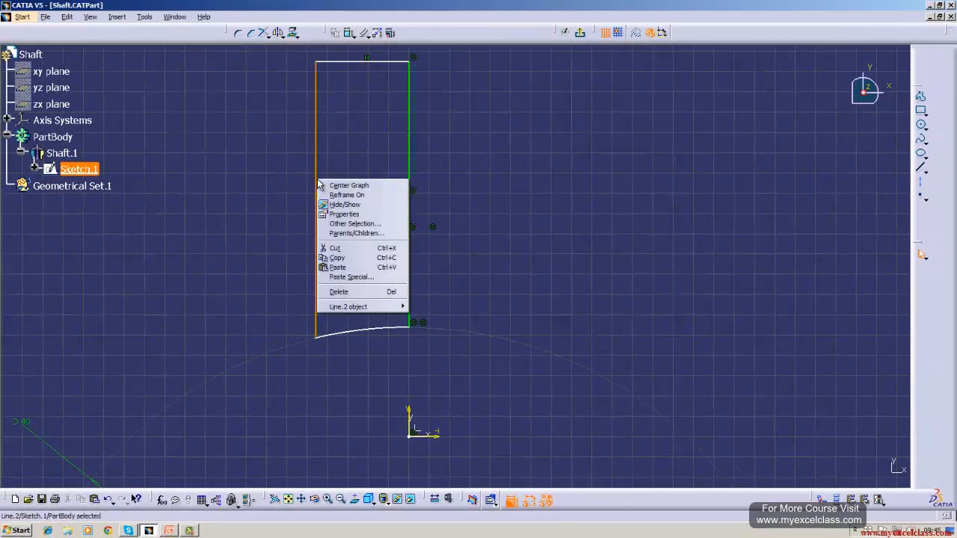
pyautogui.click(336, 292)
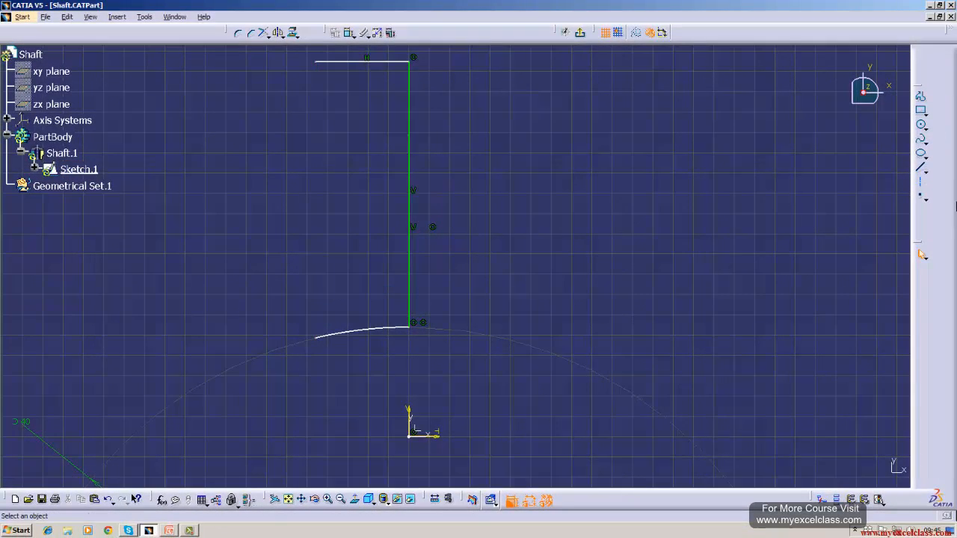
# Close the profile with a three-point arc bulging inward between its two open ends, leave the sketch and update the shaft.
pyautogui.click(927, 129)
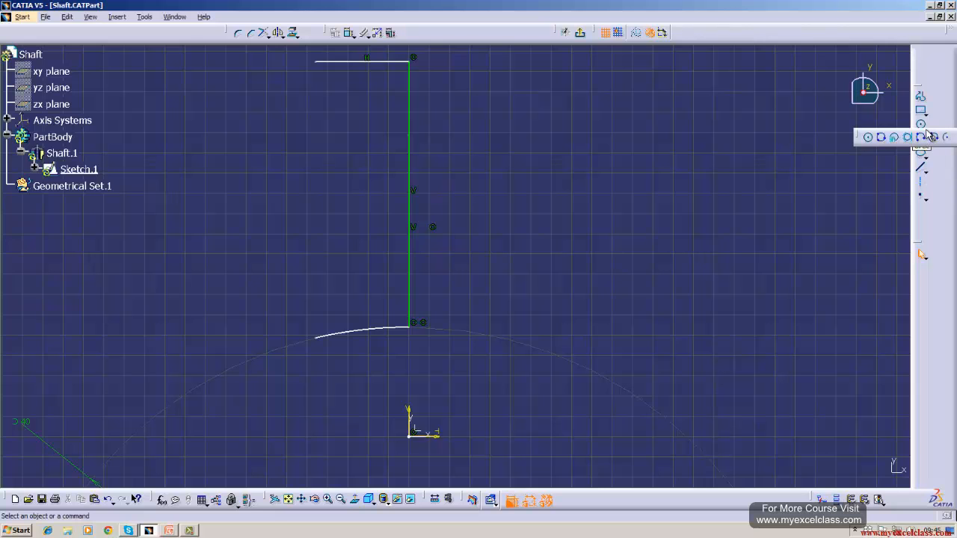
pyautogui.click(320, 339)
pyautogui.click(357, 201)
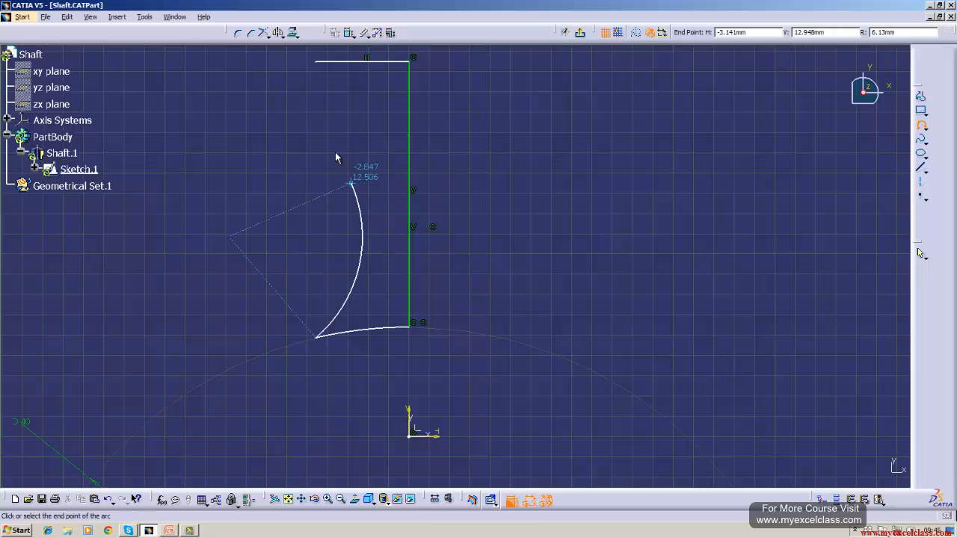
pyautogui.click(317, 62)
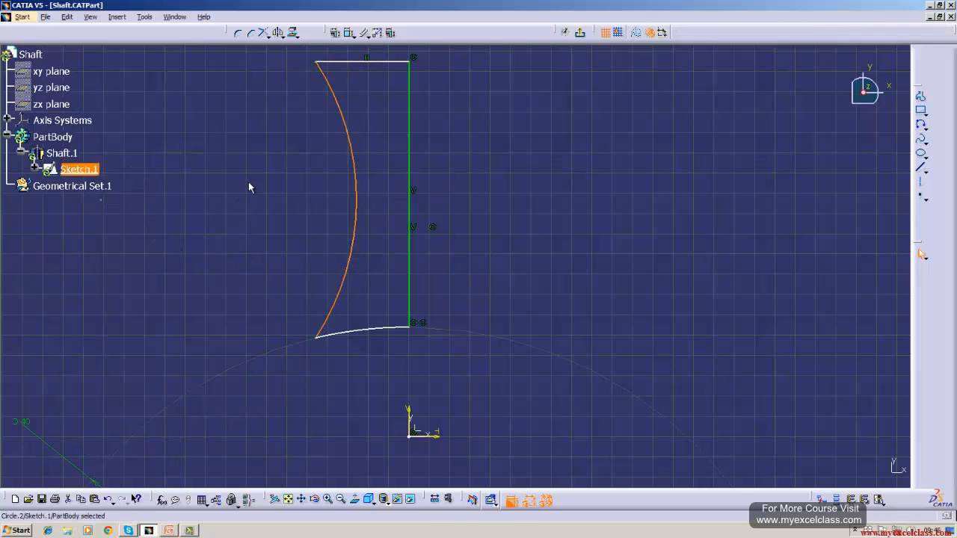
pyautogui.click(572, 149)
pyautogui.click(581, 33)
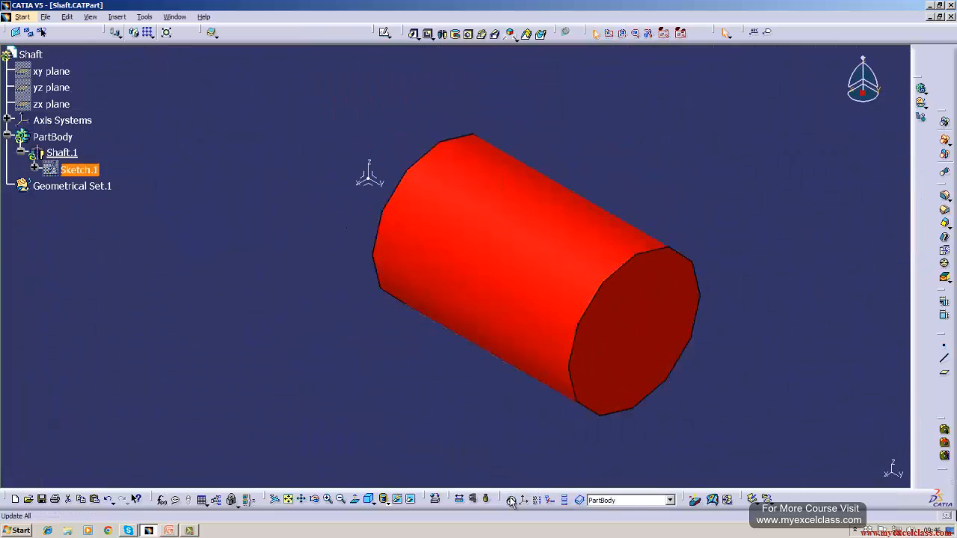
pyautogui.click(510, 500)
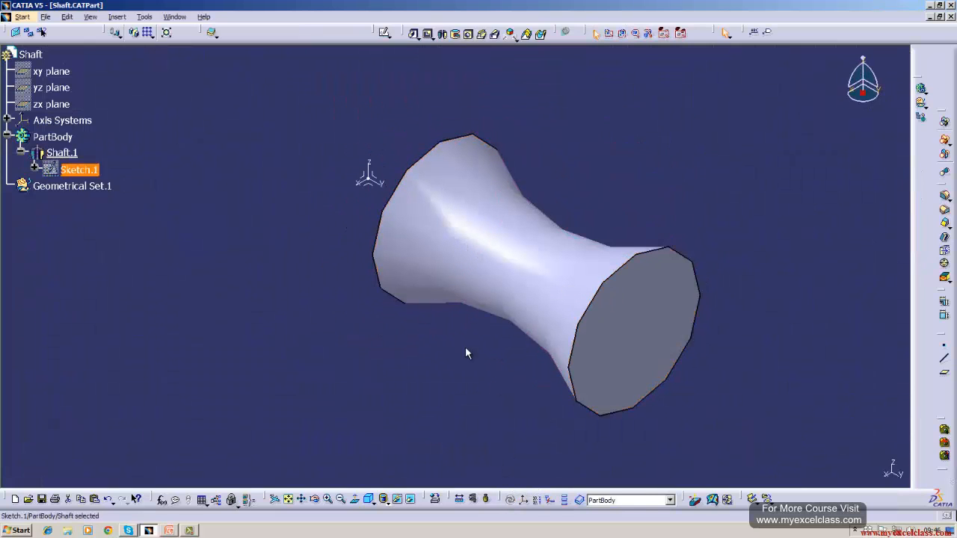
# Reopen the shaft's profile sketch and delete the 40 mm diameter constraint on the end arc.
pyautogui.click(326, 500)
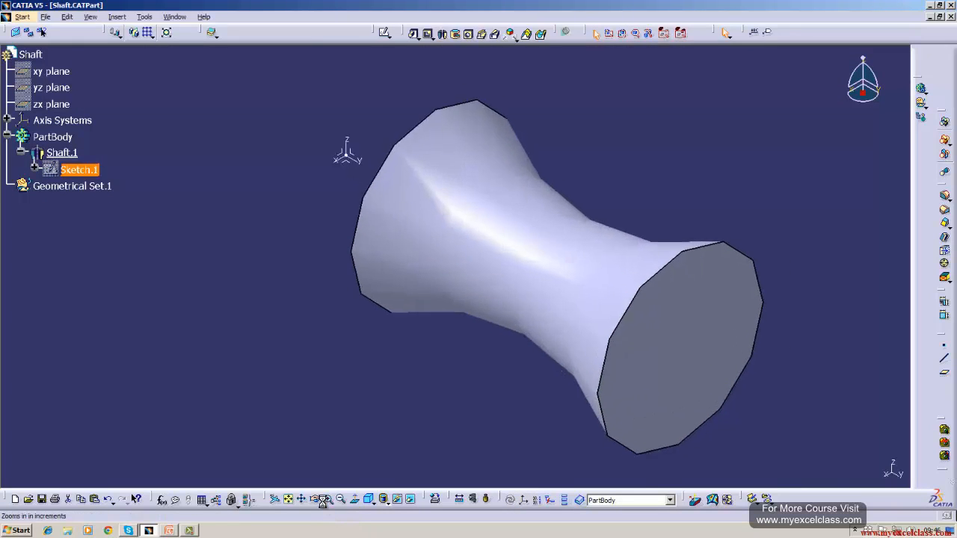
pyautogui.click(339, 502)
pyautogui.moveTo(433, 389); pyautogui.dragTo(538, 451)
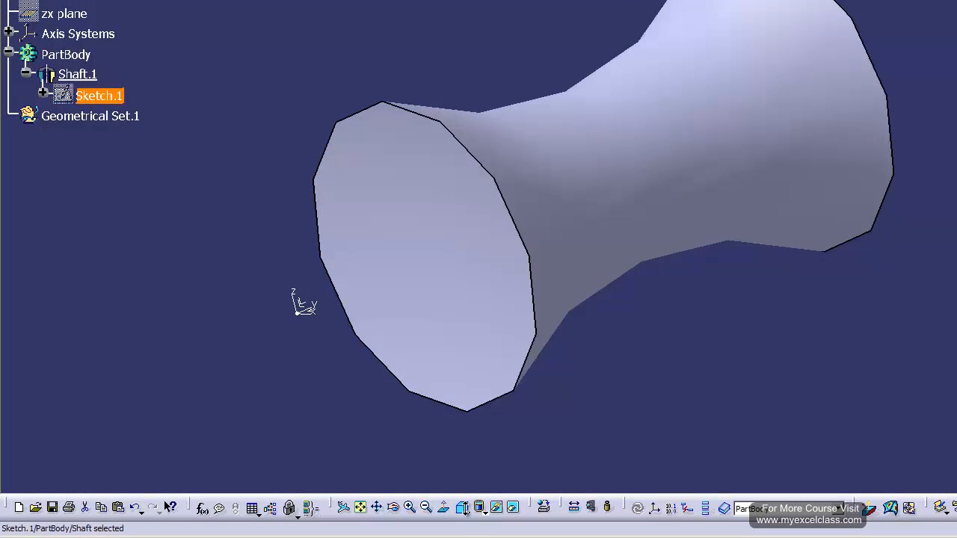
pyautogui.click(462, 511)
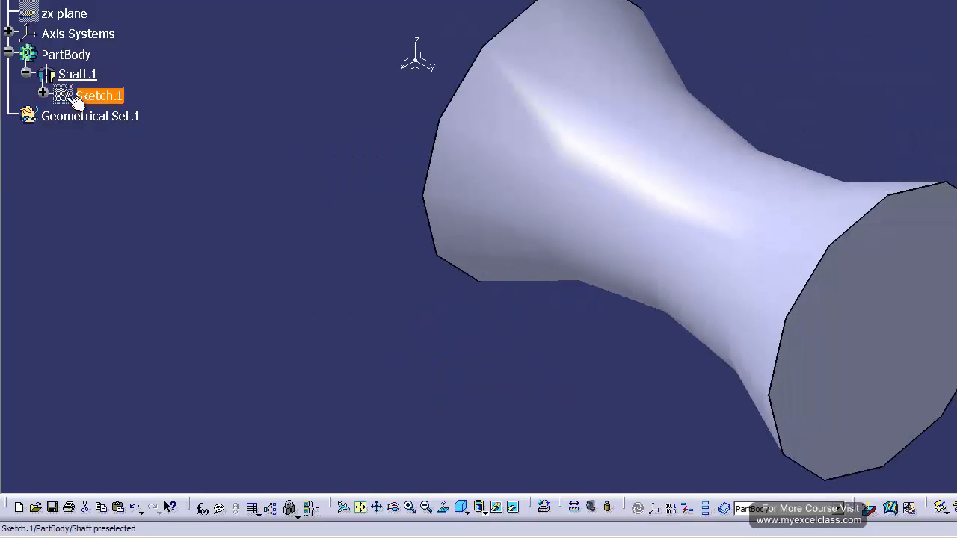
pyautogui.doubleClick(99, 97)
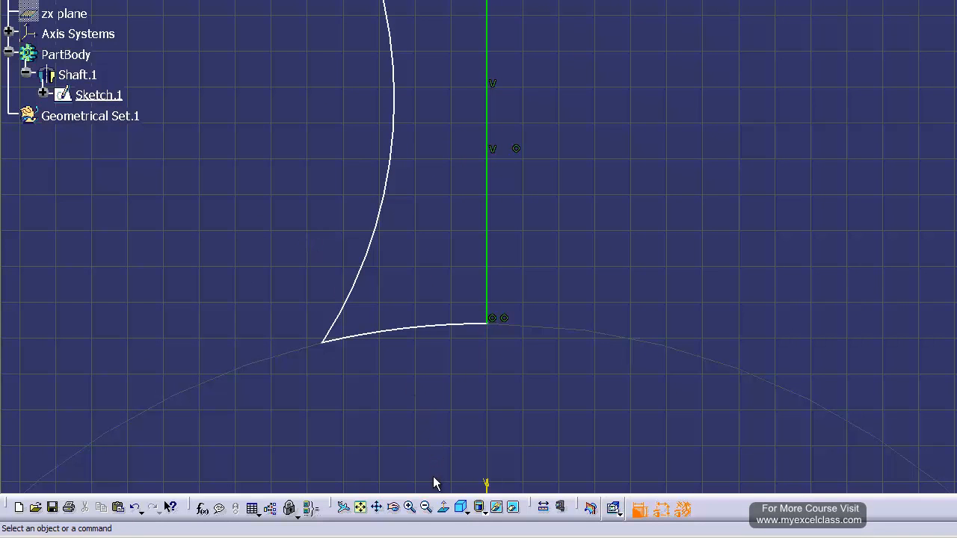
pyautogui.click(426, 507)
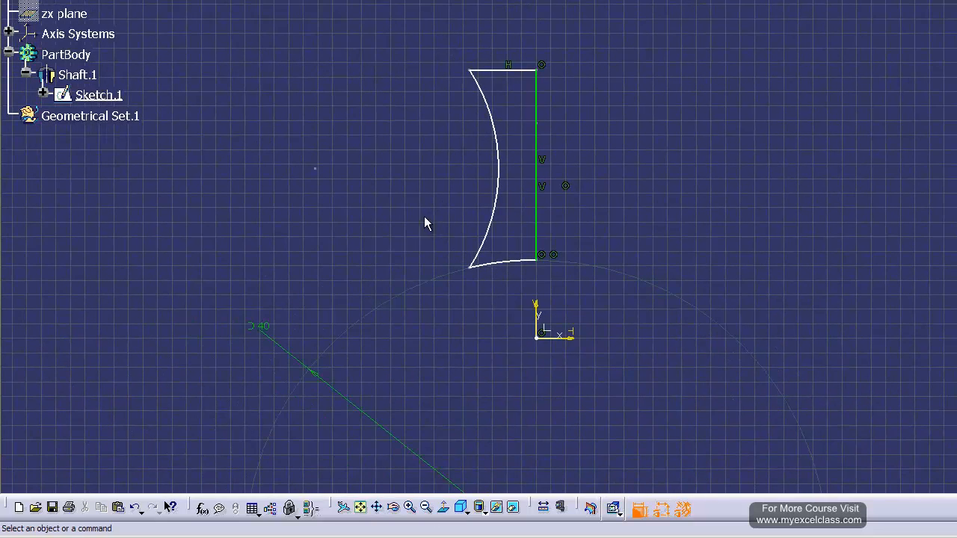
pyautogui.rightClick(265, 331)
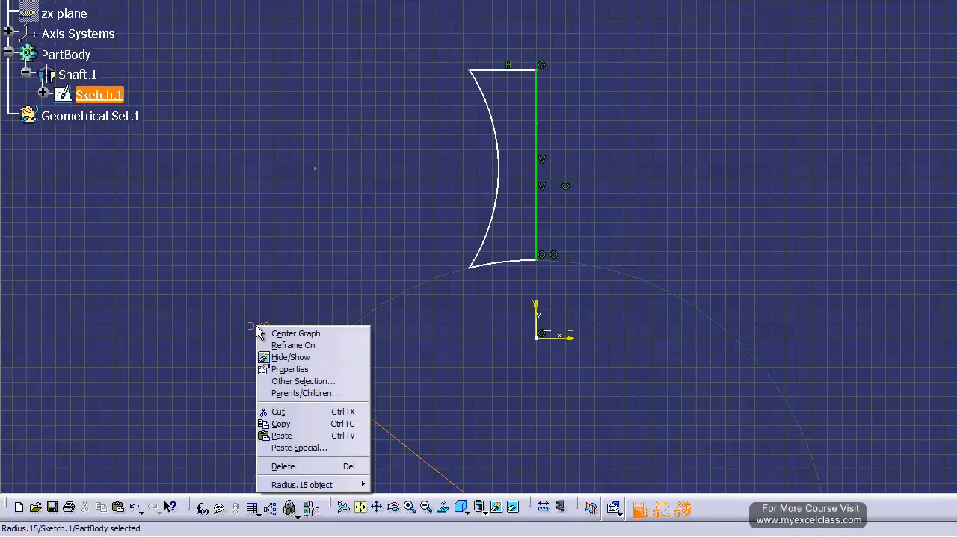
pyautogui.click(279, 463)
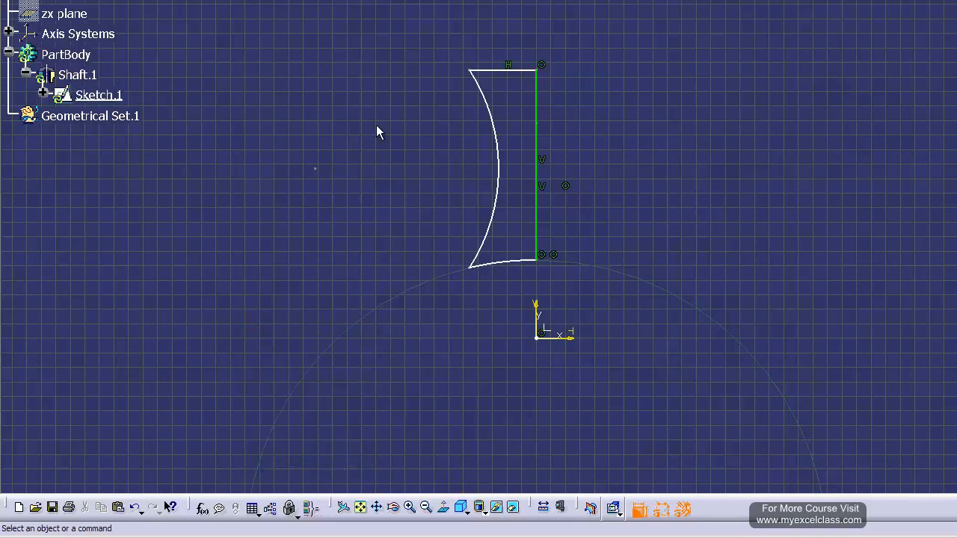
# Delete all geometry and constraints of the shaft's profile sketch and leave the sketch.
pyautogui.moveTo(363, 45); pyautogui.dragTo(579, 293)
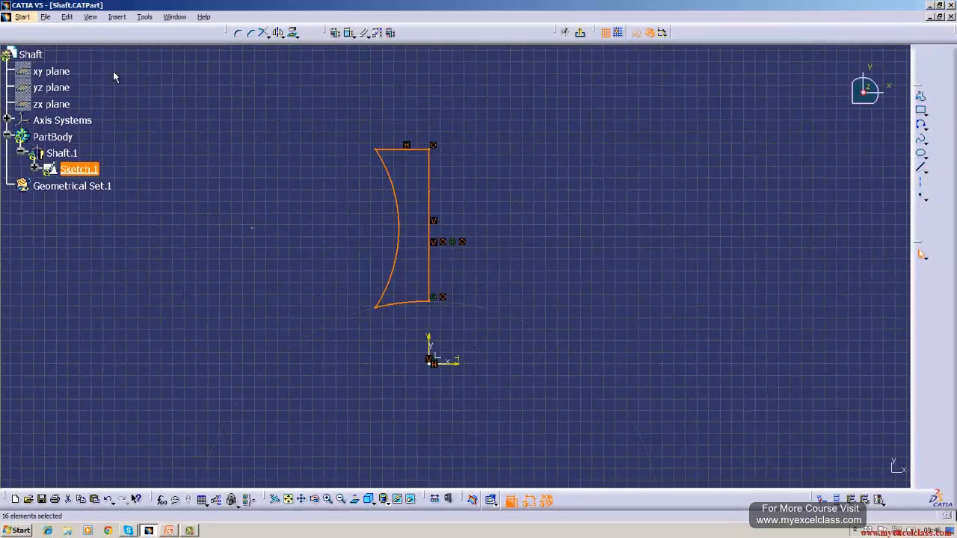
pyautogui.click(69, 16)
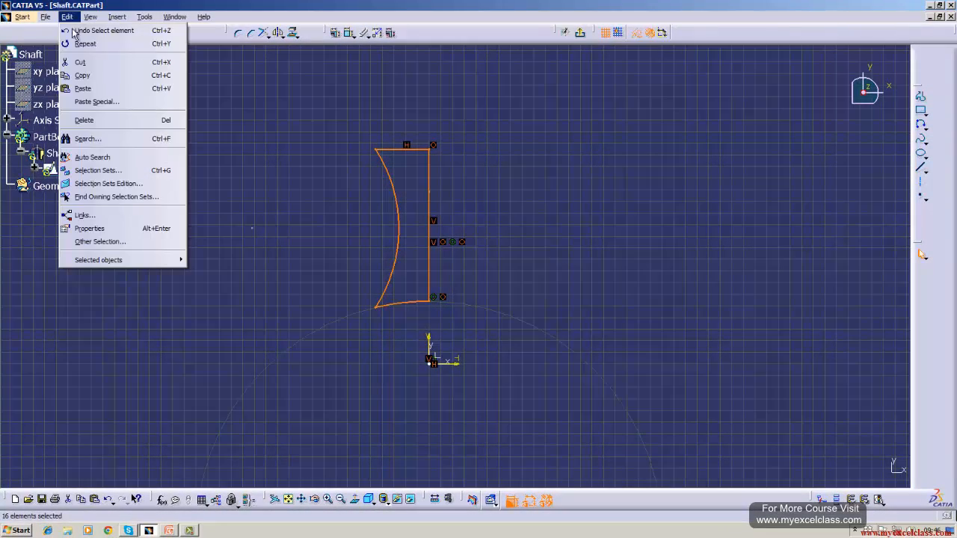
pyautogui.click(85, 120)
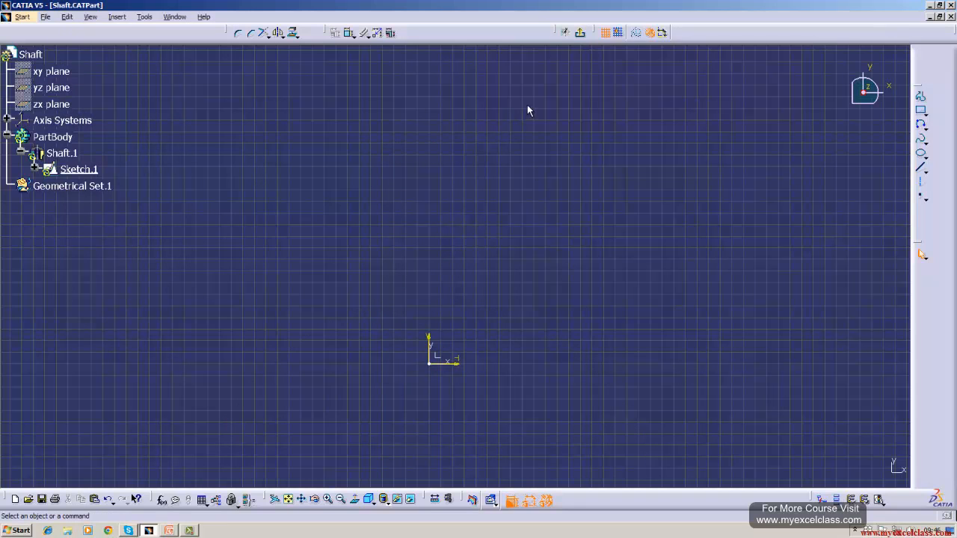
pyautogui.click(580, 32)
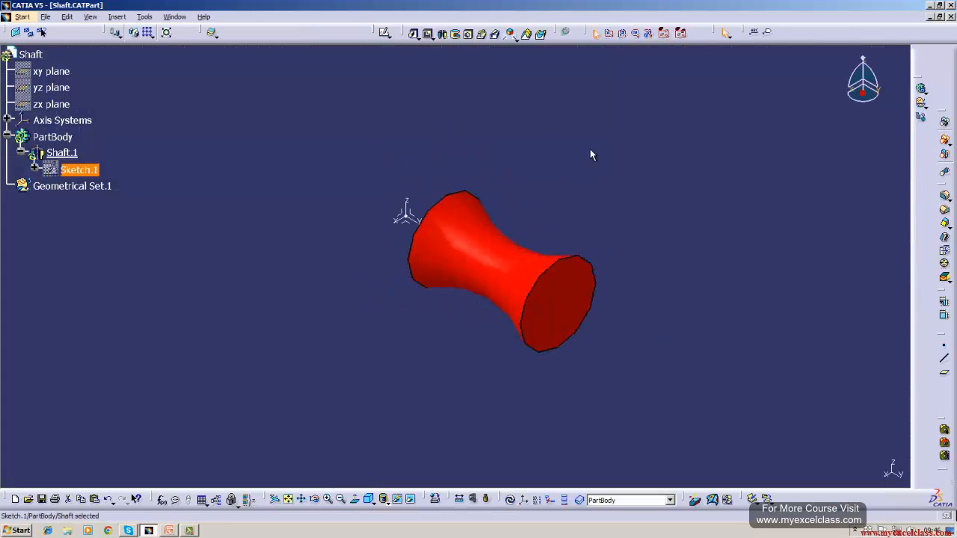
# Update the part and delete the Shaft.1 feature together with its aggregated elements.
pyautogui.click(508, 500)
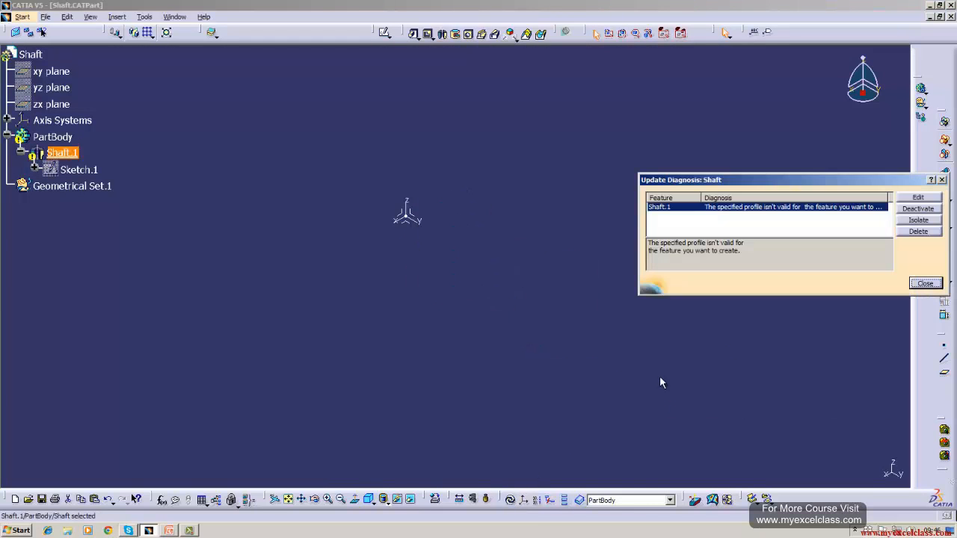
pyautogui.click(918, 232)
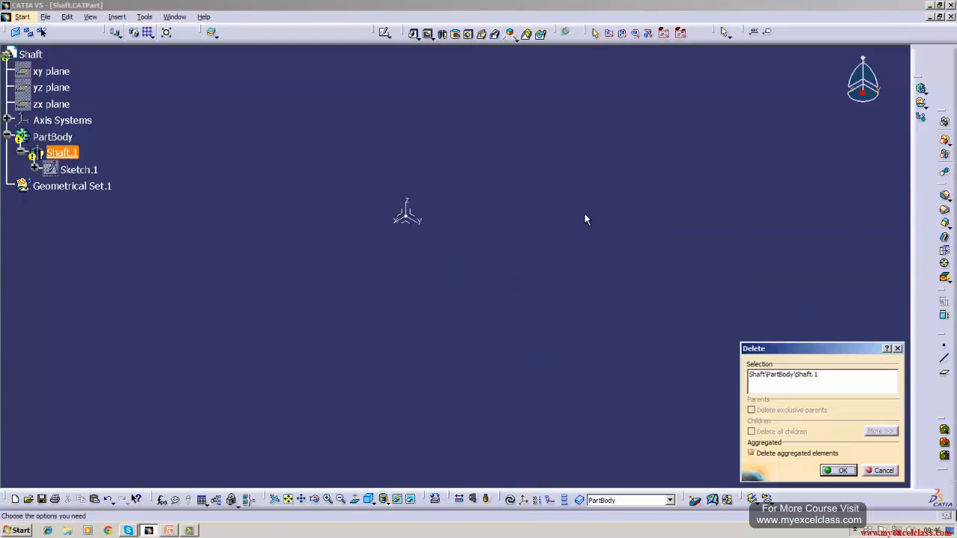
pyautogui.click(838, 470)
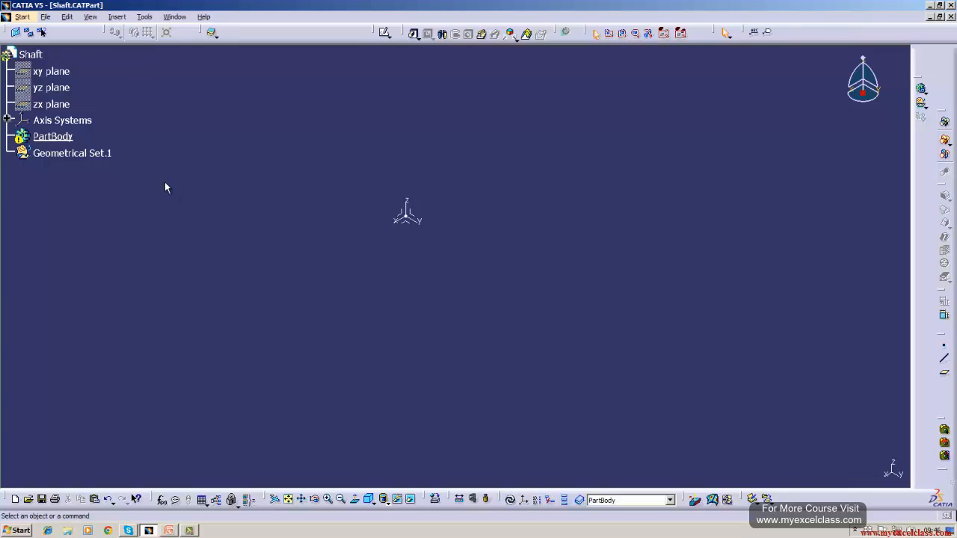
# Start a sketch on the yz plane and draw a horizontal axis about 32 mm long from the origin.
pyautogui.click(60, 90)
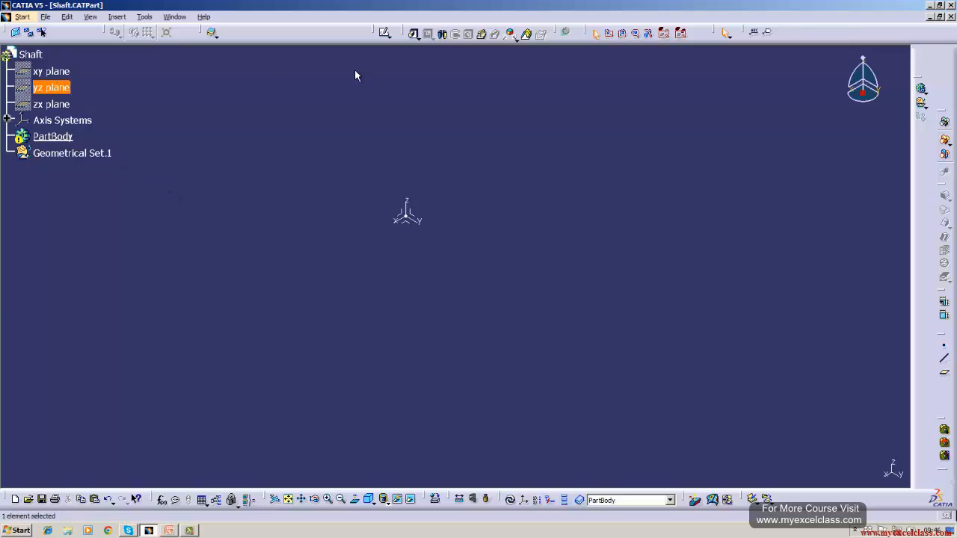
pyautogui.click(384, 34)
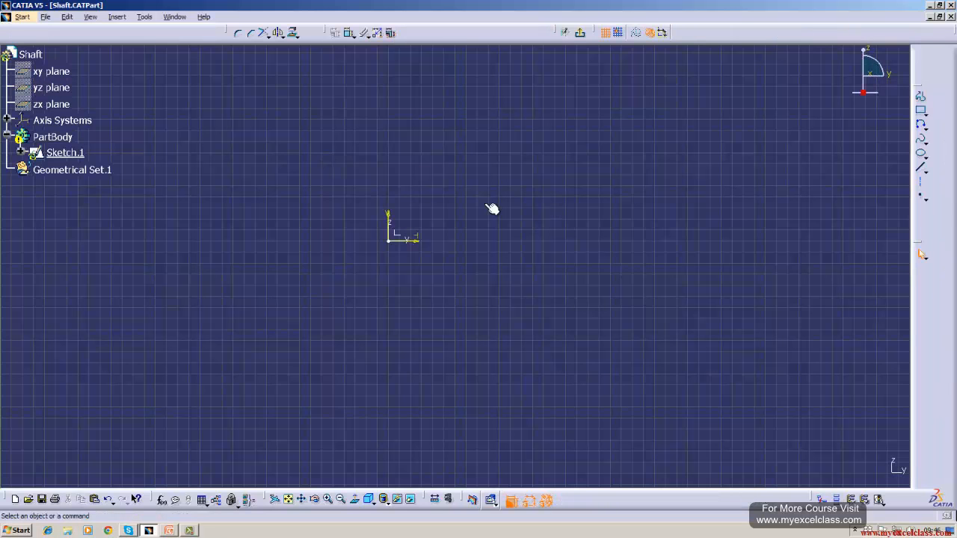
pyautogui.click(920, 181)
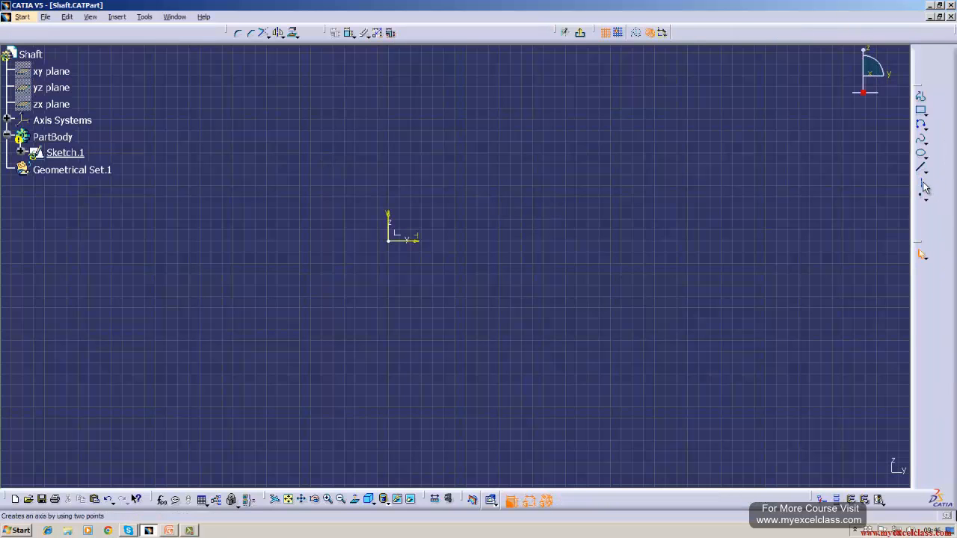
pyautogui.click(390, 240)
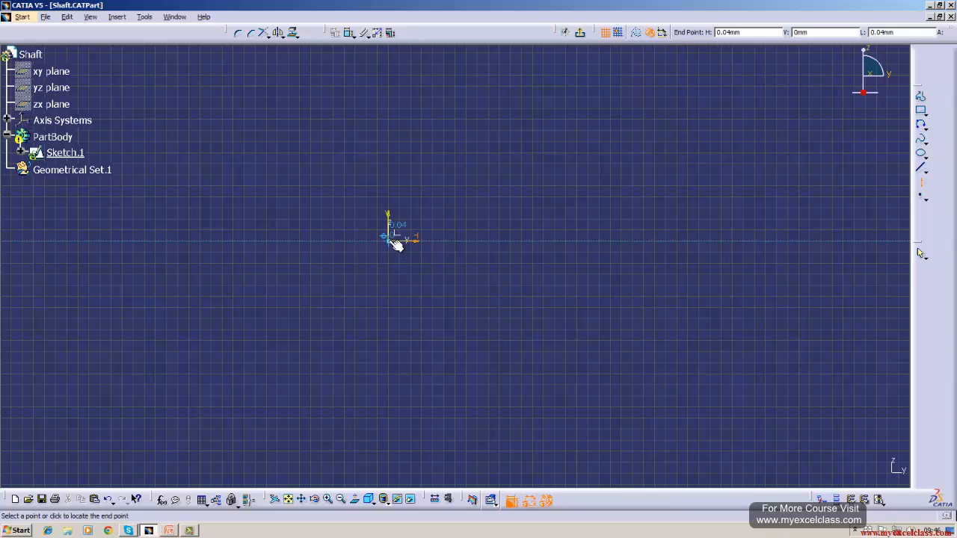
pyautogui.click(744, 243)
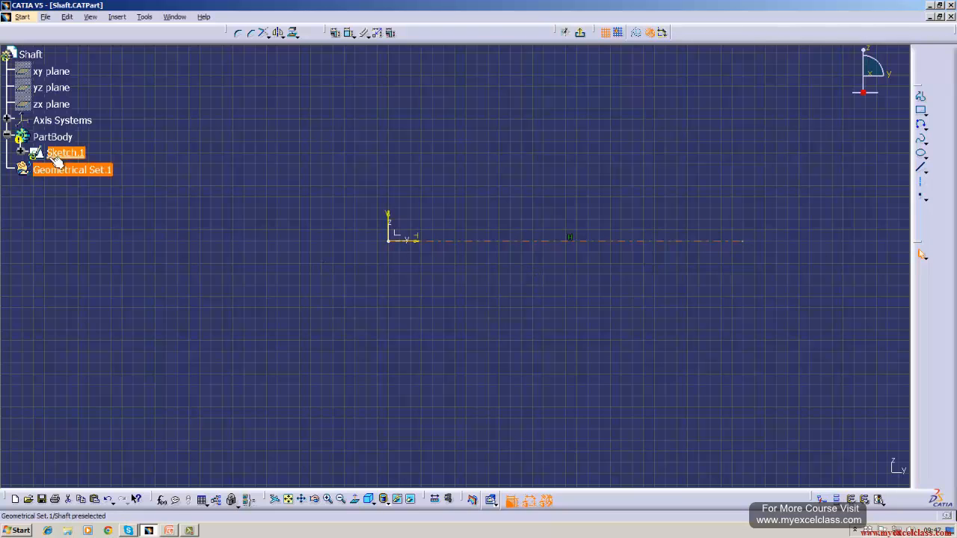
# Draw a vertical line about 7 mm up from the origin, a horizontal line as long as the axis, and a vertical line down to the axis end.
pyautogui.click(921, 168)
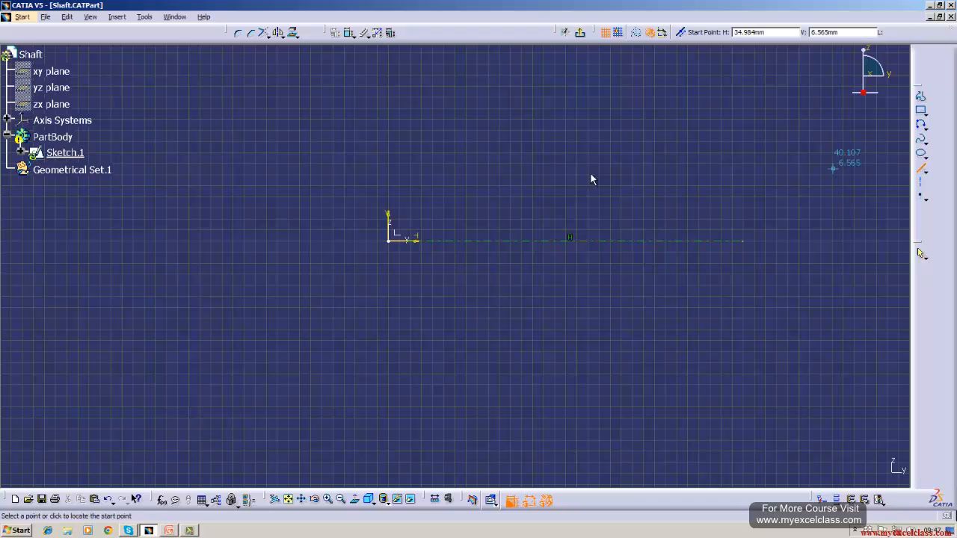
pyautogui.click(389, 238)
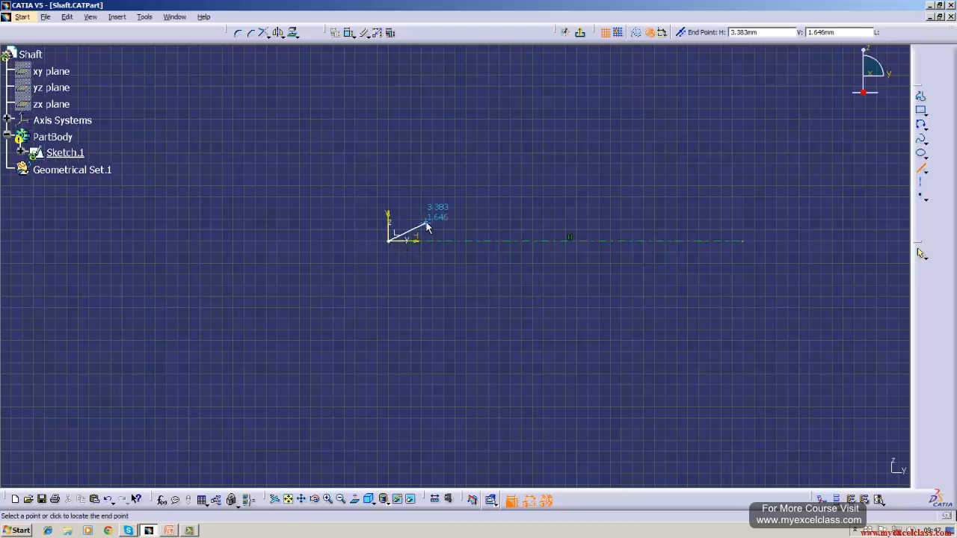
pyautogui.click(387, 167)
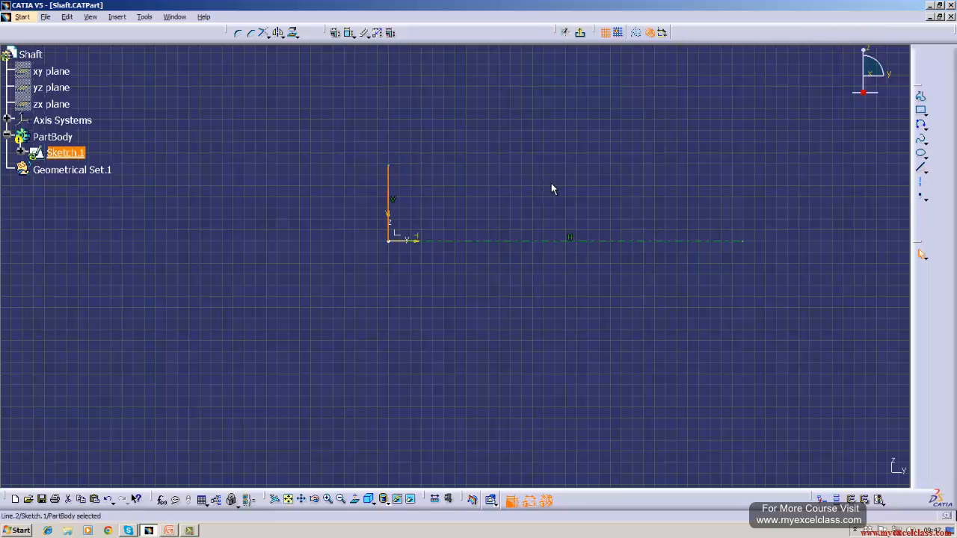
pyautogui.click(921, 169)
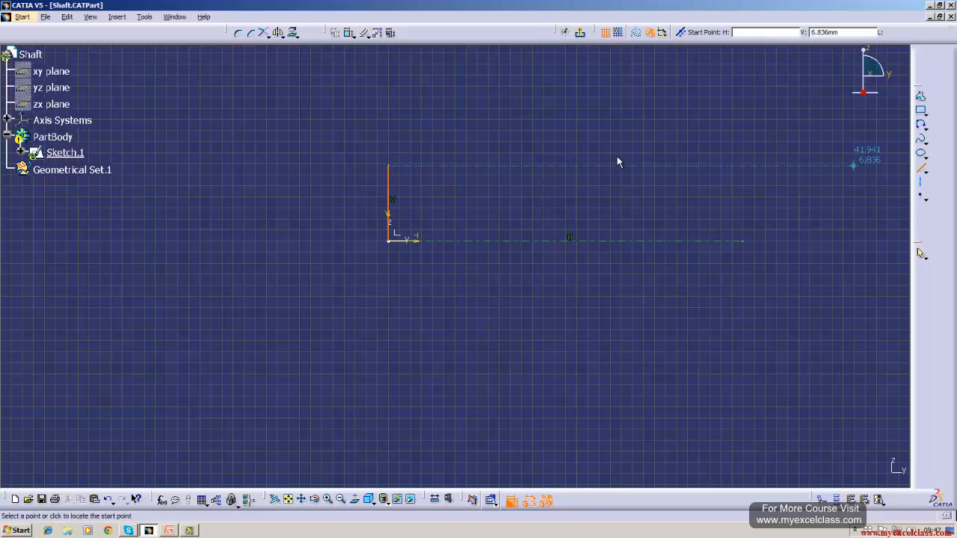
pyautogui.click(388, 165)
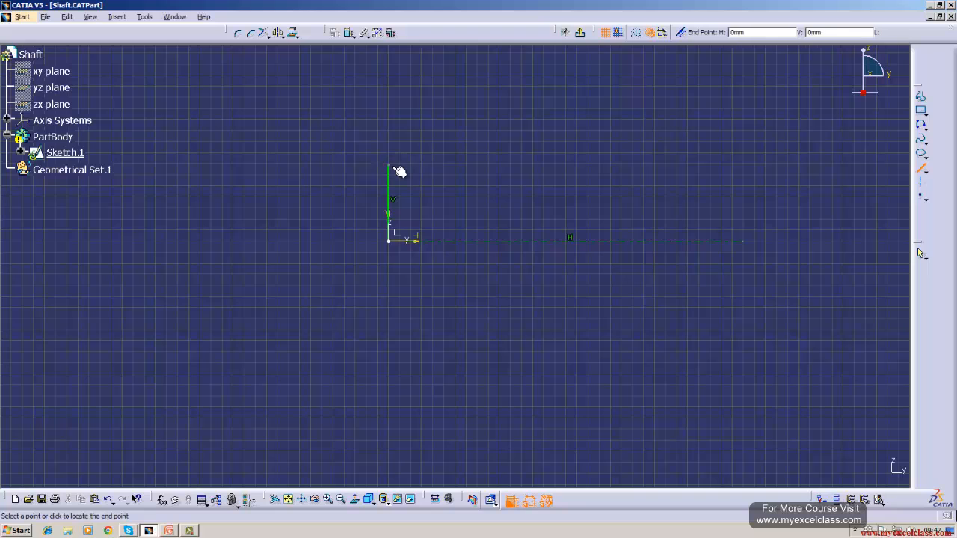
pyautogui.click(742, 165)
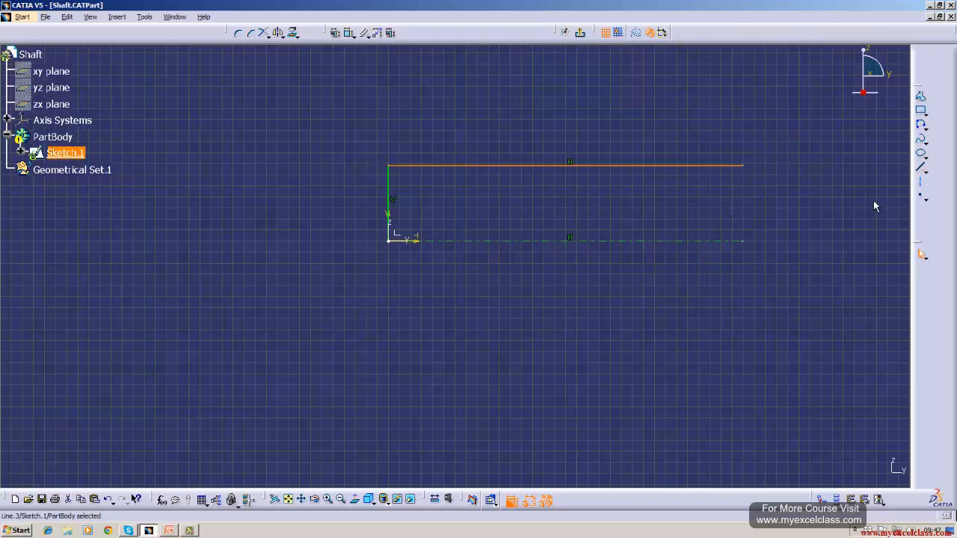
pyautogui.click(922, 170)
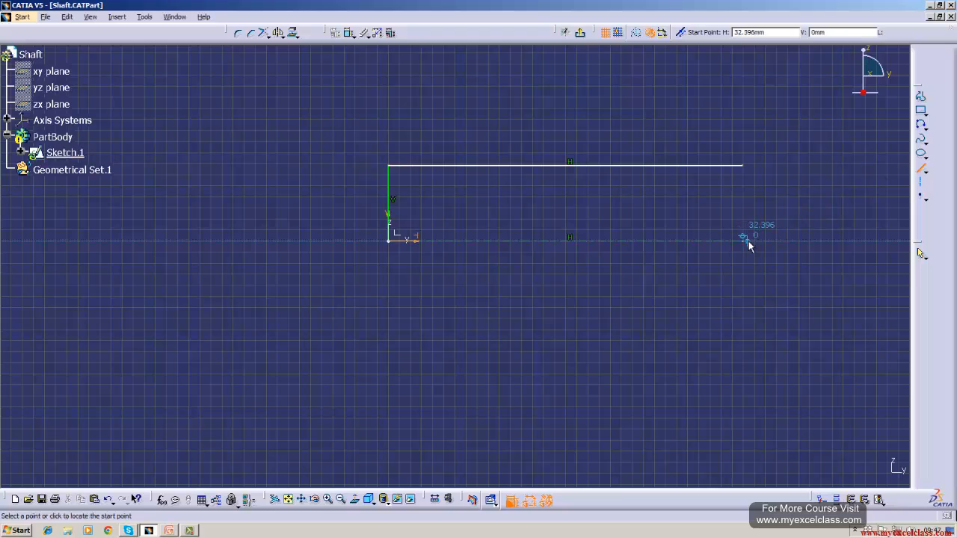
pyautogui.click(742, 165)
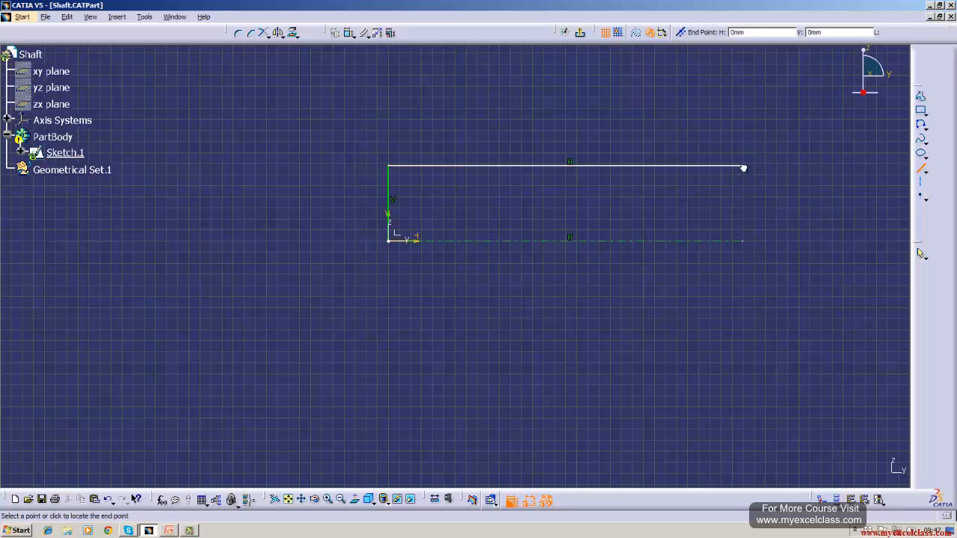
pyautogui.click(742, 241)
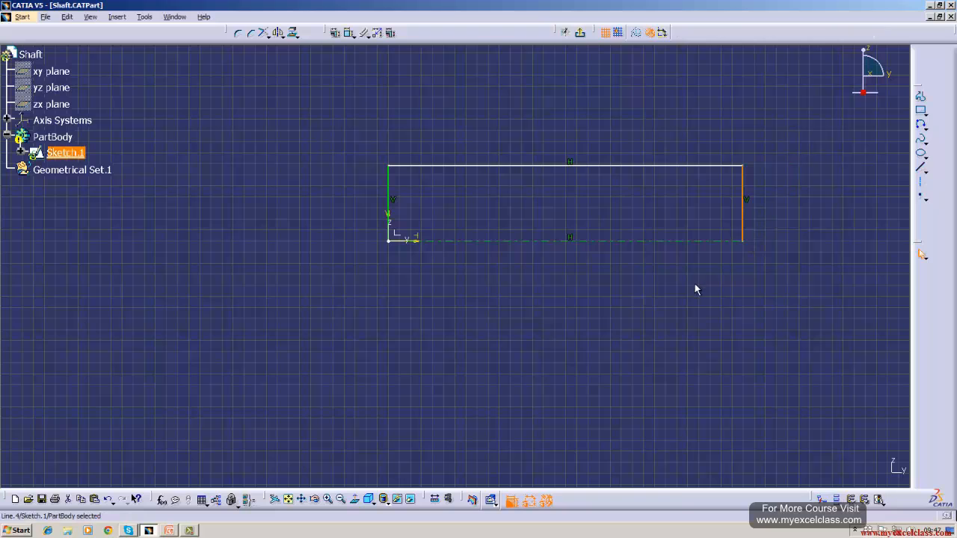
# Draw a horizontal line between the two vertical lines, about 5.3 mm above the axis.
pyautogui.click(925, 173)
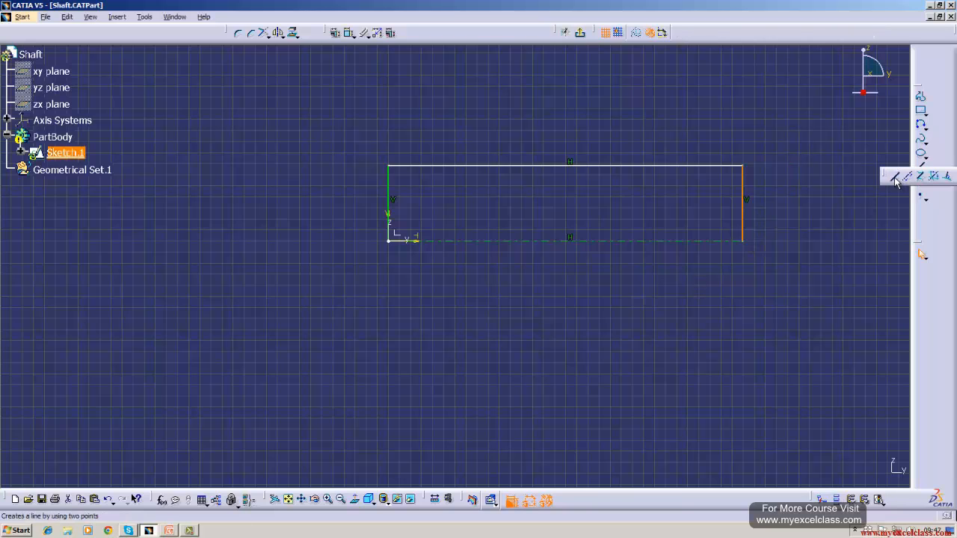
pyautogui.click(894, 177)
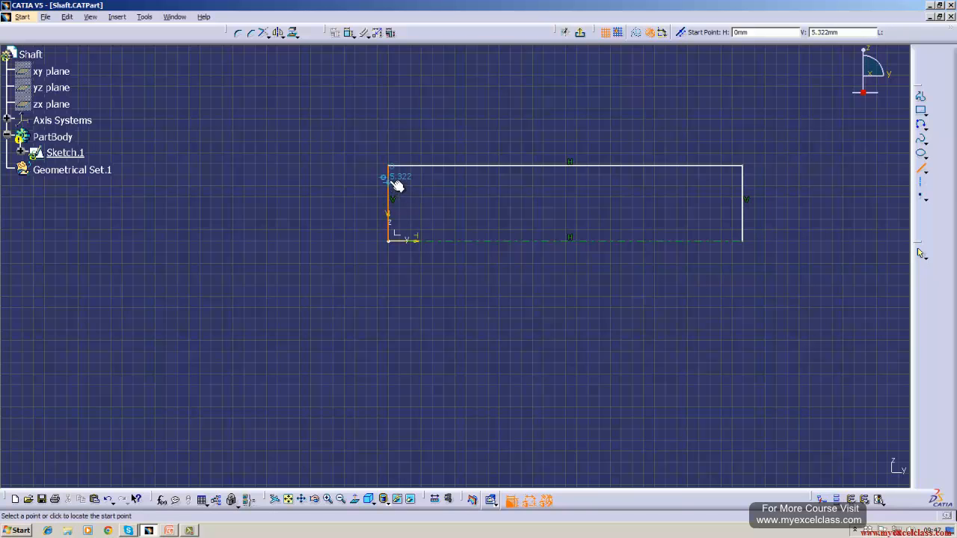
pyautogui.click(395, 183)
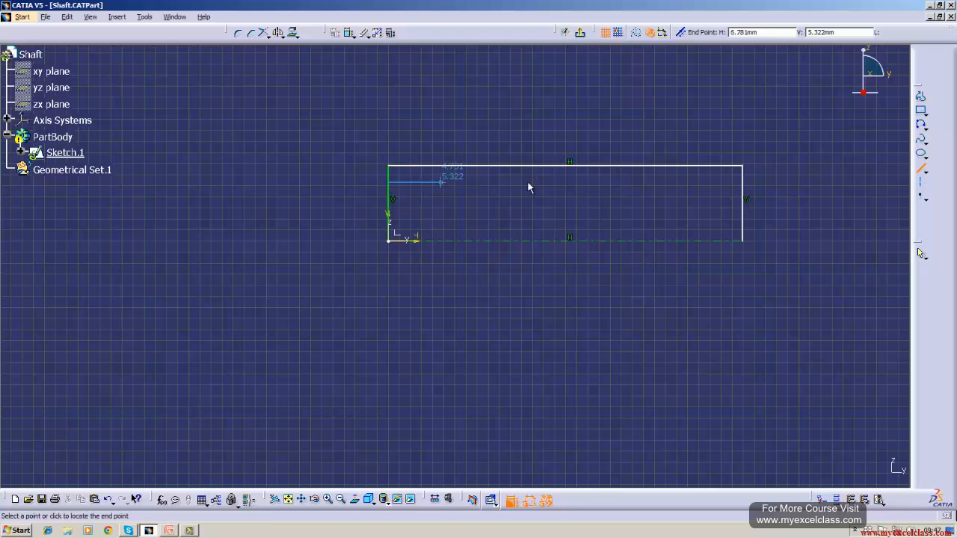
pyautogui.click(740, 179)
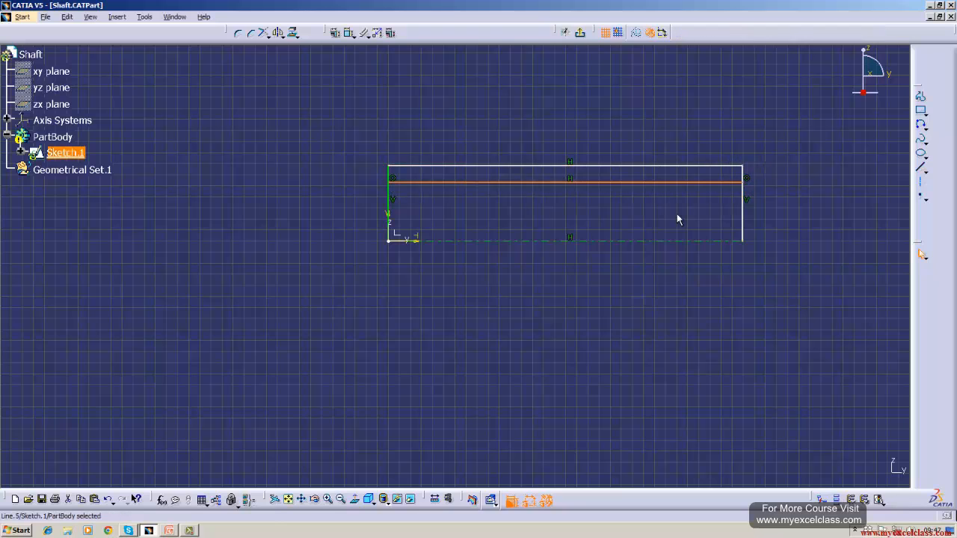
pyautogui.click(611, 290)
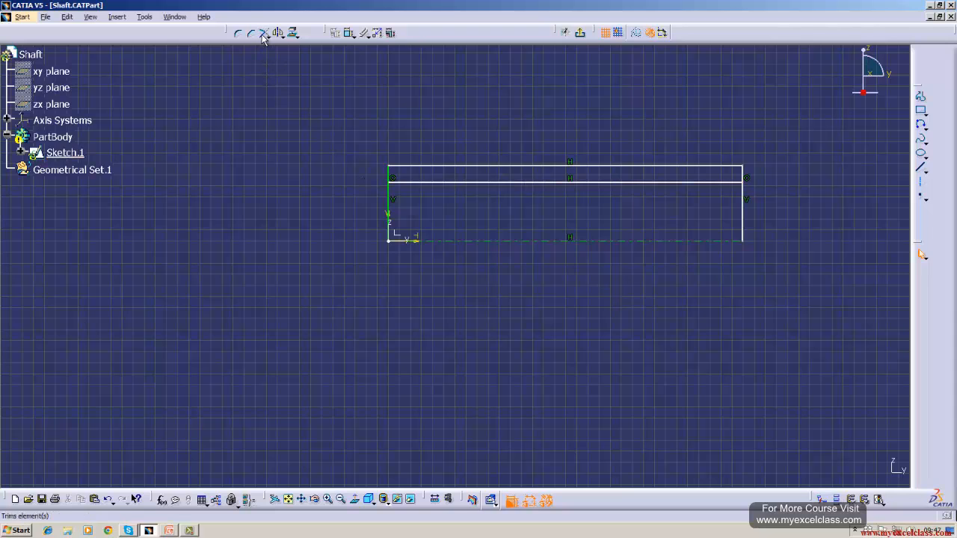
# Trim away the parts of both vertical lines between the inner horizontal line and the axis.
pyautogui.click(390, 185)
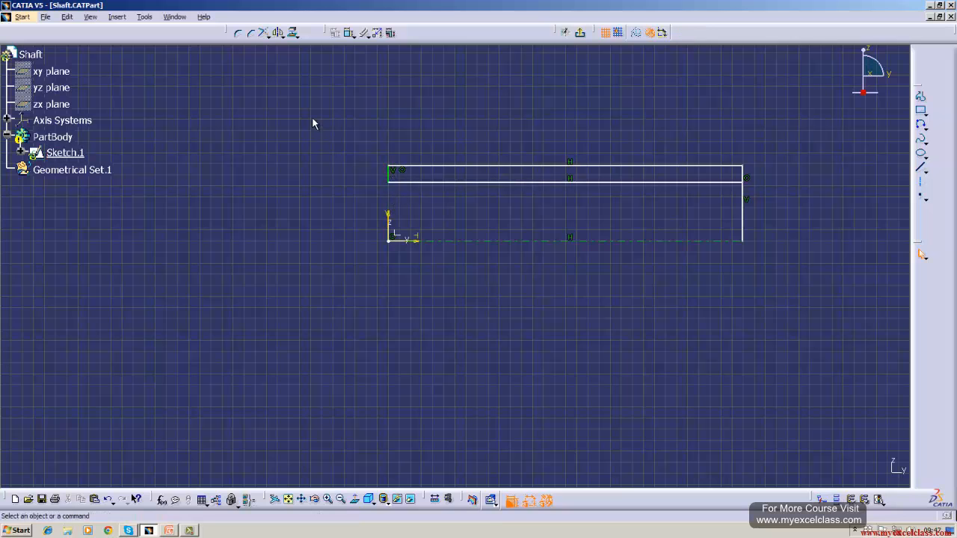
pyautogui.click(263, 34)
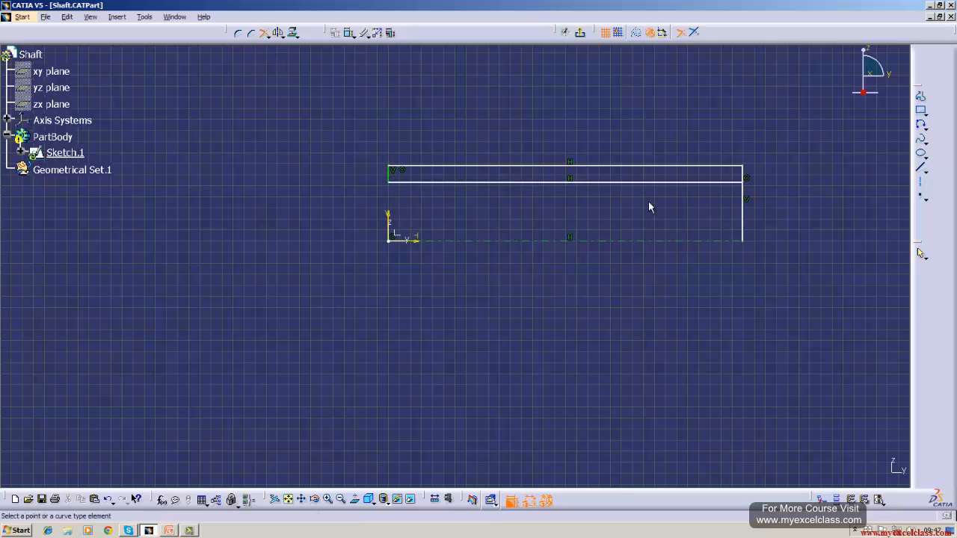
pyautogui.click(742, 173)
pyautogui.click(731, 183)
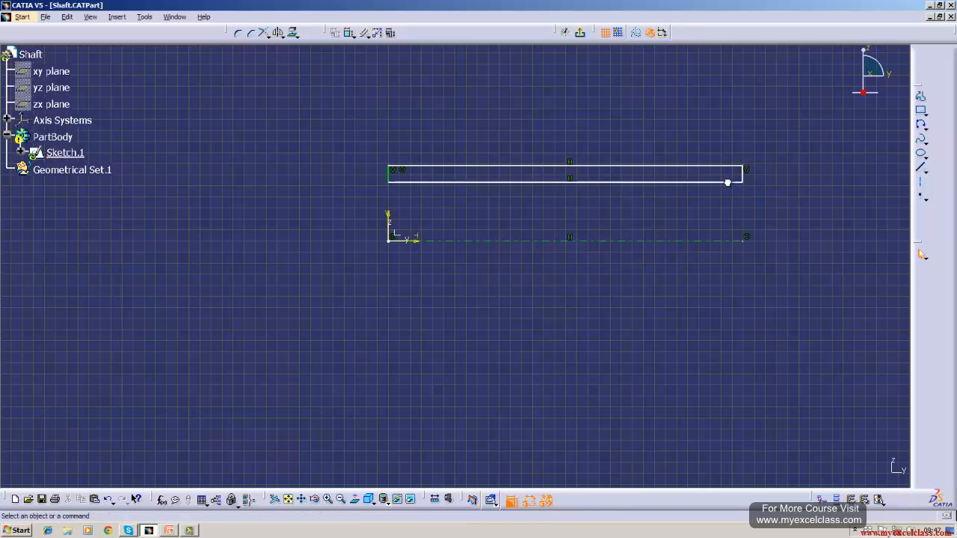
# Dimension the distance from the horizontal axis to the profile's upper line, set it to 50 mm and fit the sketch in view.
pyautogui.click(348, 33)
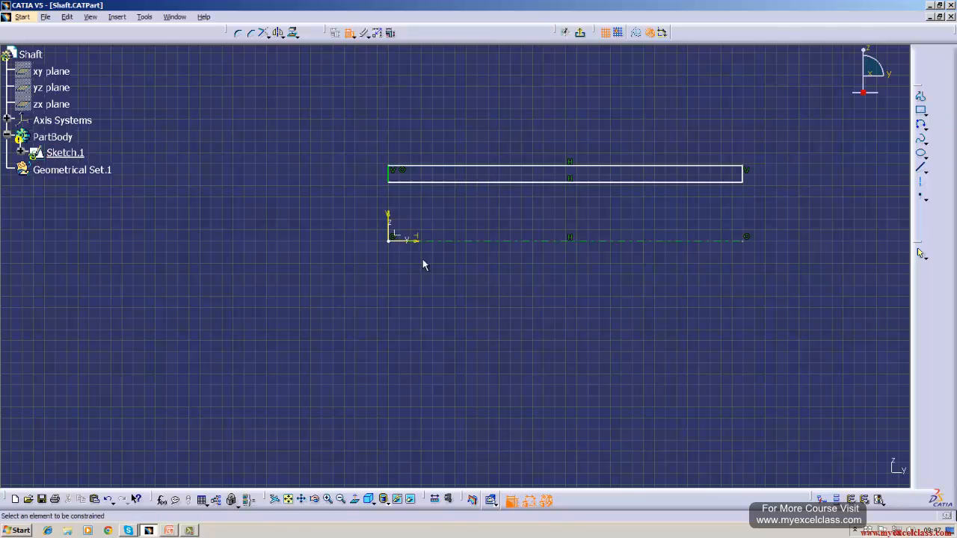
pyautogui.click(423, 238)
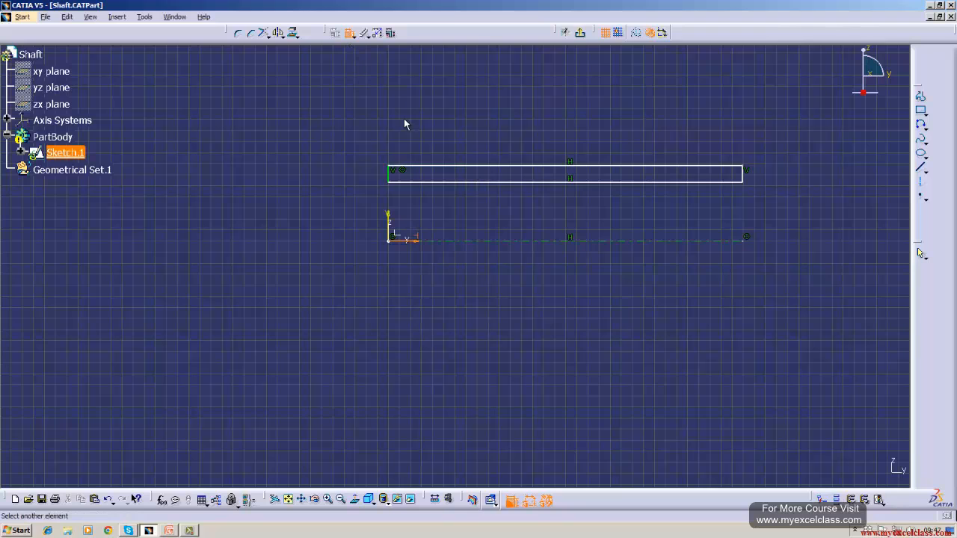
pyautogui.click(423, 172)
pyautogui.click(283, 213)
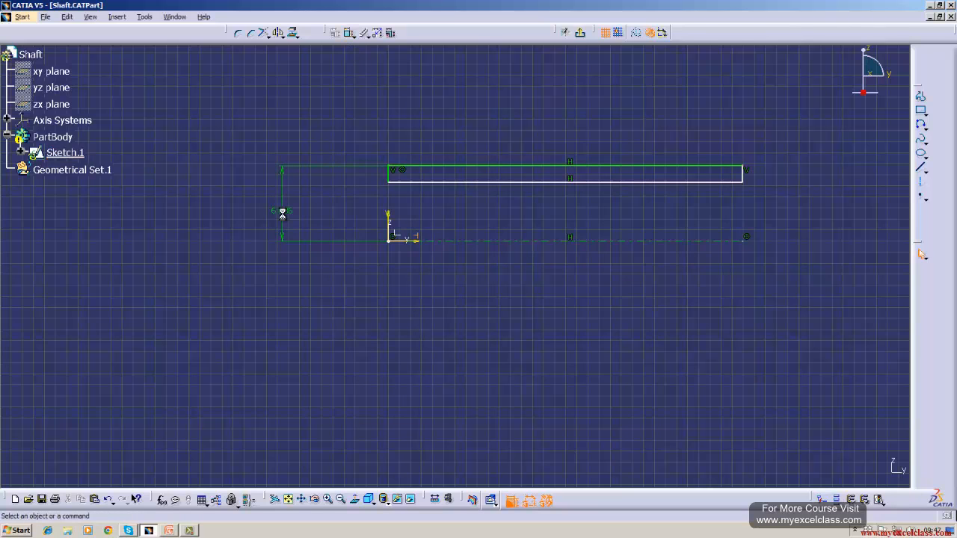
pyautogui.doubleClick(287, 216)
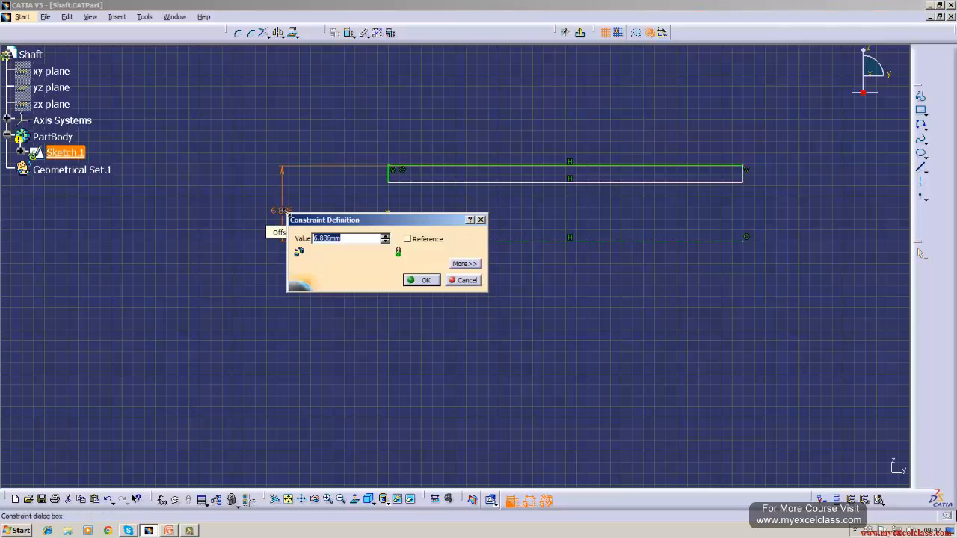
pyautogui.press('BackSpace')
pyautogui.press('Return')
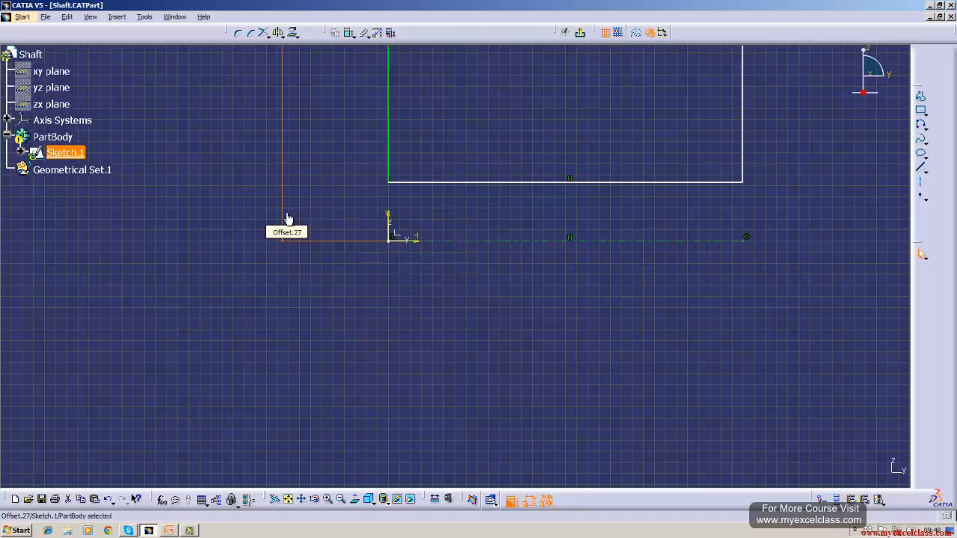
pyautogui.click(91, 17)
pyautogui.click(101, 111)
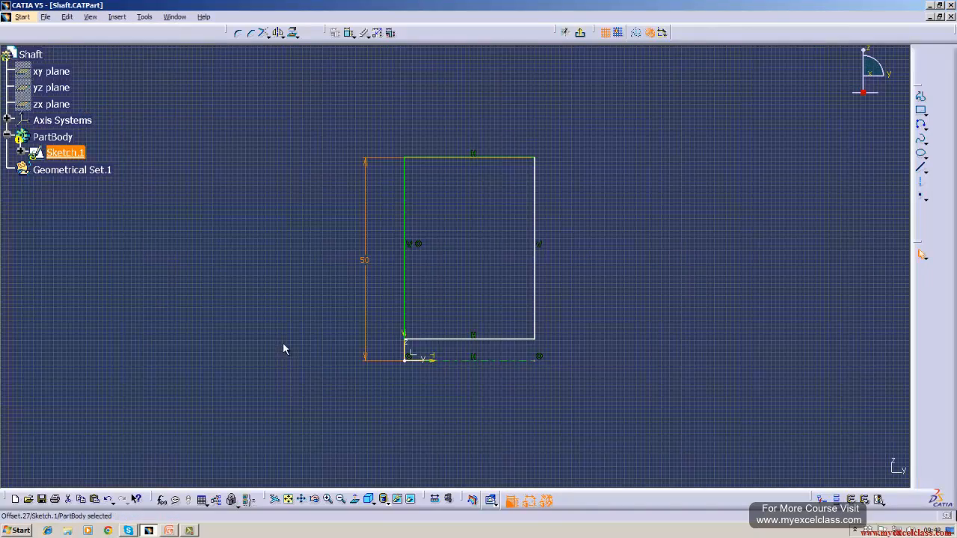
# Dimension the distance from the horizontal axis to the profile's lower line and set it to 40 mm.
pyautogui.click(433, 361)
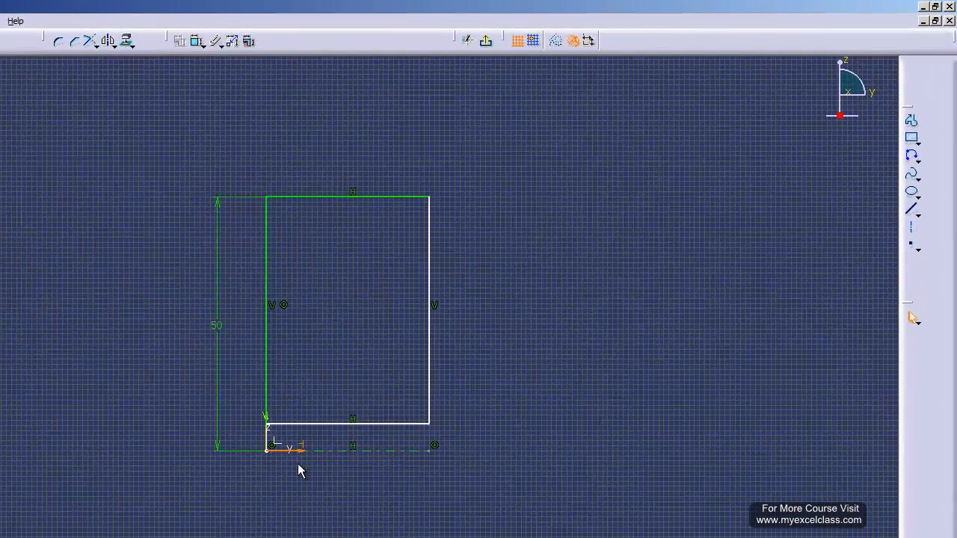
pyautogui.click(200, 43)
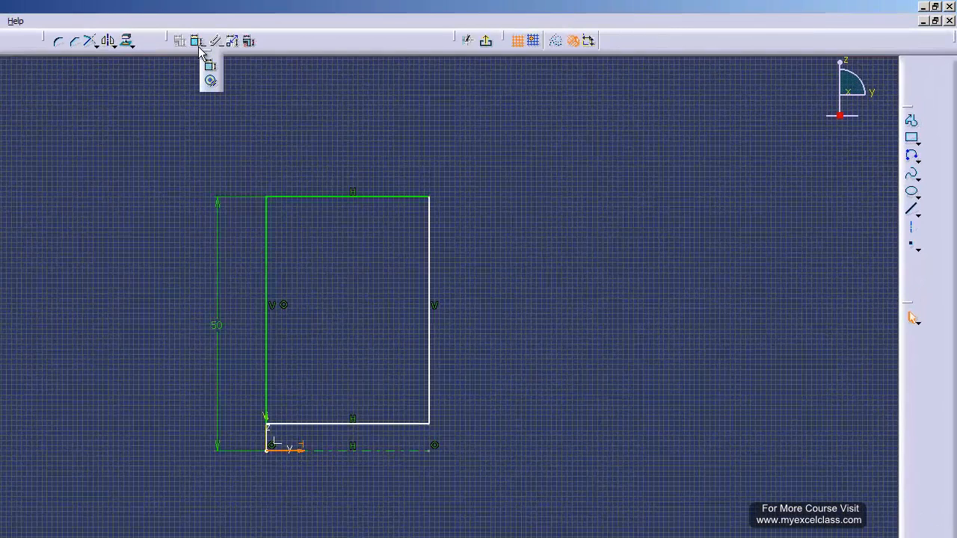
pyautogui.click(304, 423)
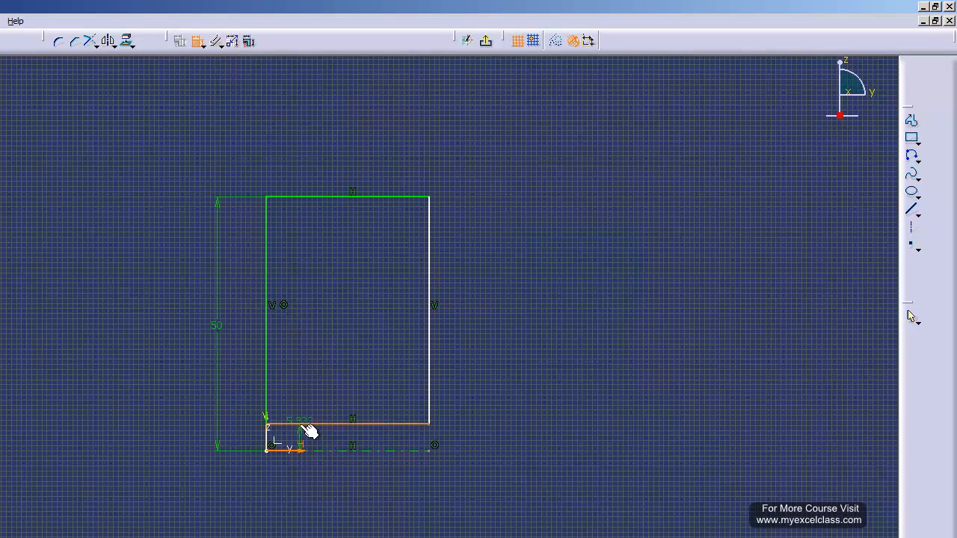
pyautogui.click(132, 377)
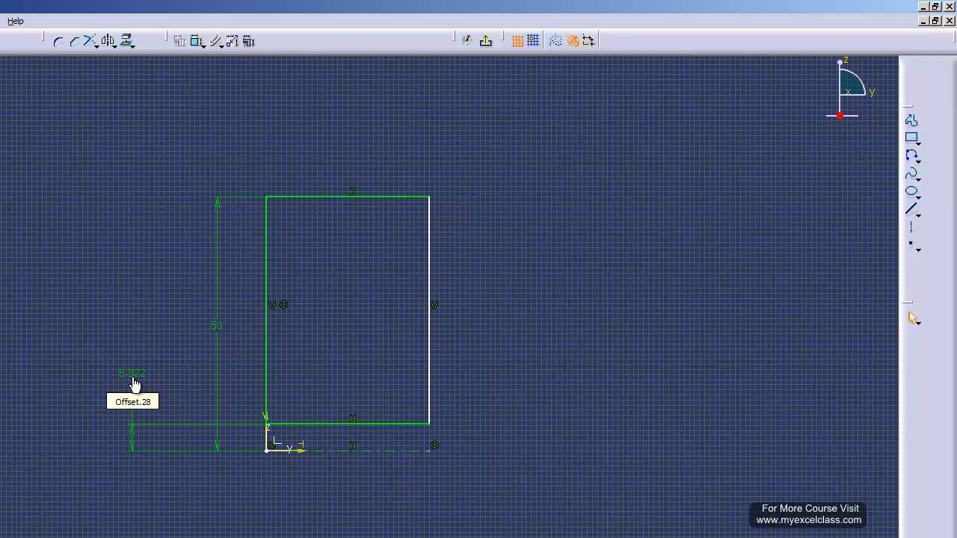
pyautogui.doubleClick(133, 378)
pyautogui.press('BackSpace')
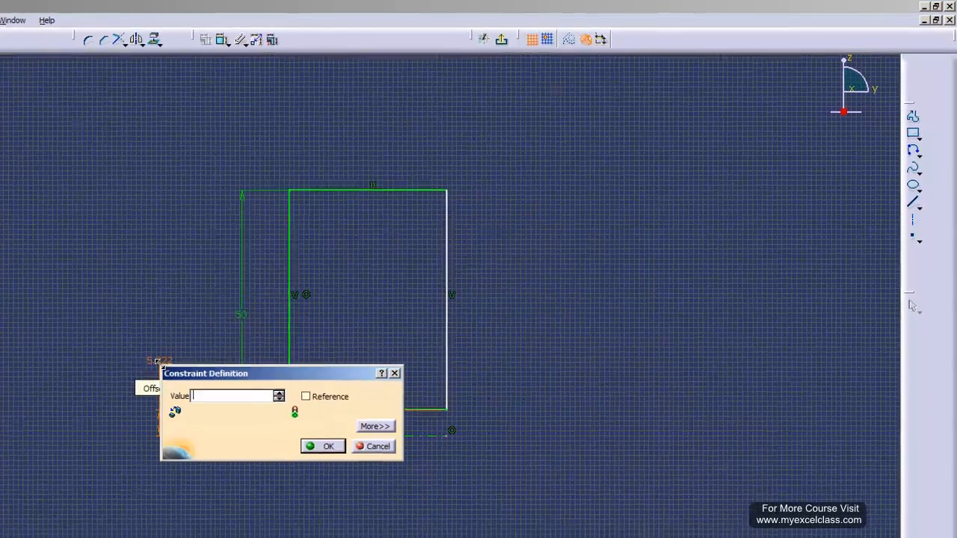
pyautogui.write('40')
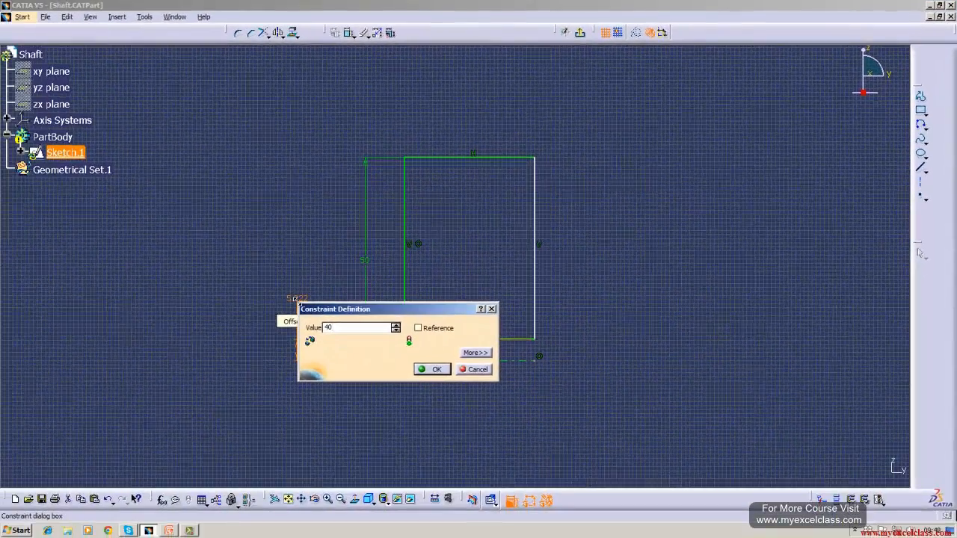
pyautogui.press('Return')
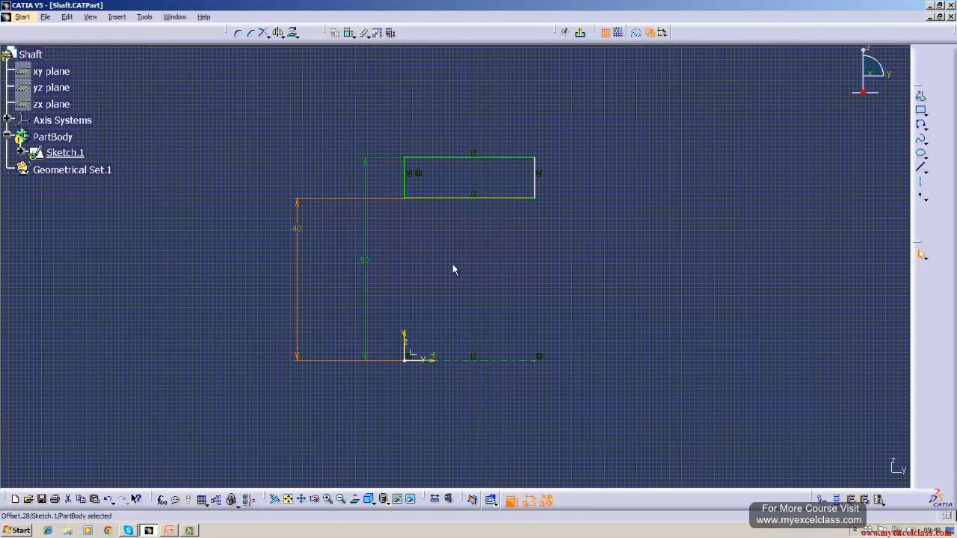
# Dimension the length of the profile's upper horizontal line and set it to 200 mm.
pyautogui.click(348, 32)
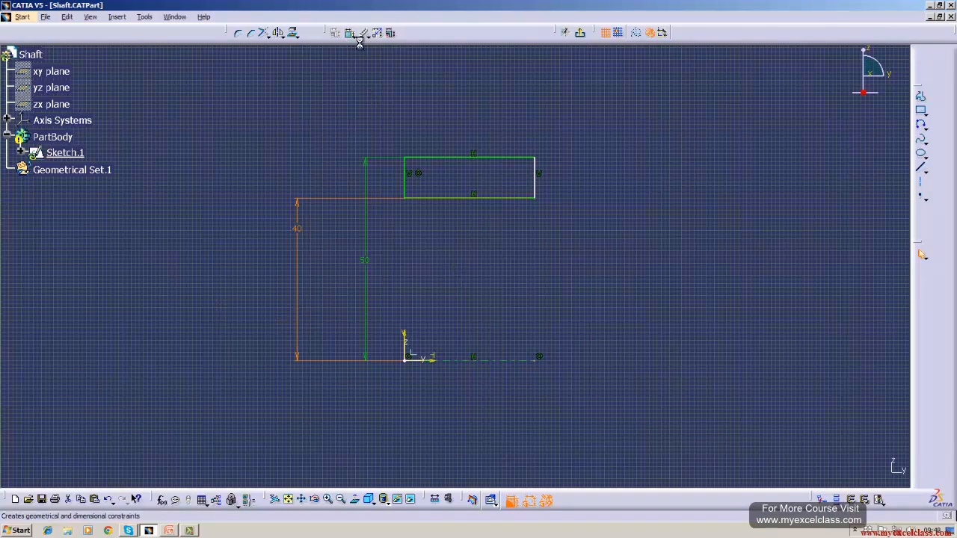
pyautogui.click(474, 157)
pyautogui.click(466, 110)
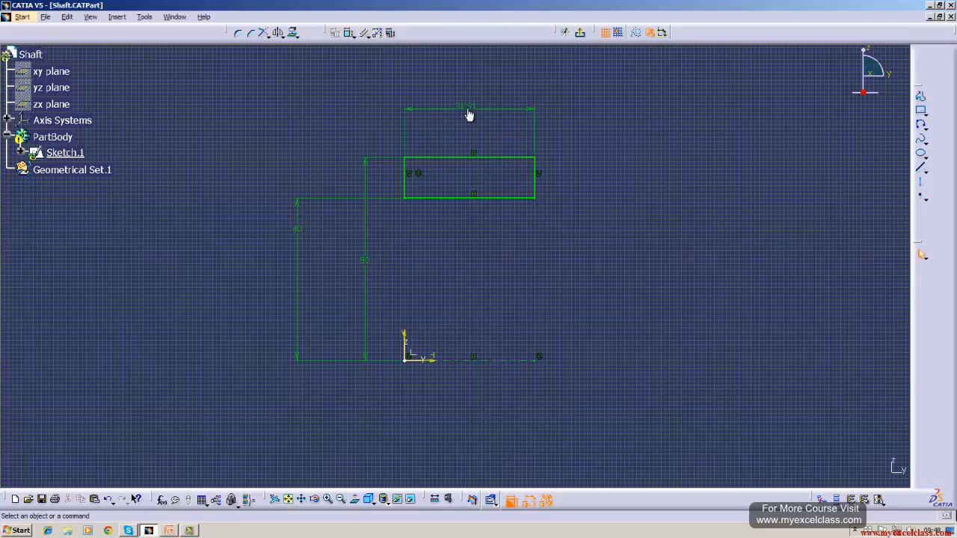
pyautogui.doubleClick(463, 106)
pyautogui.press('BackSpace')
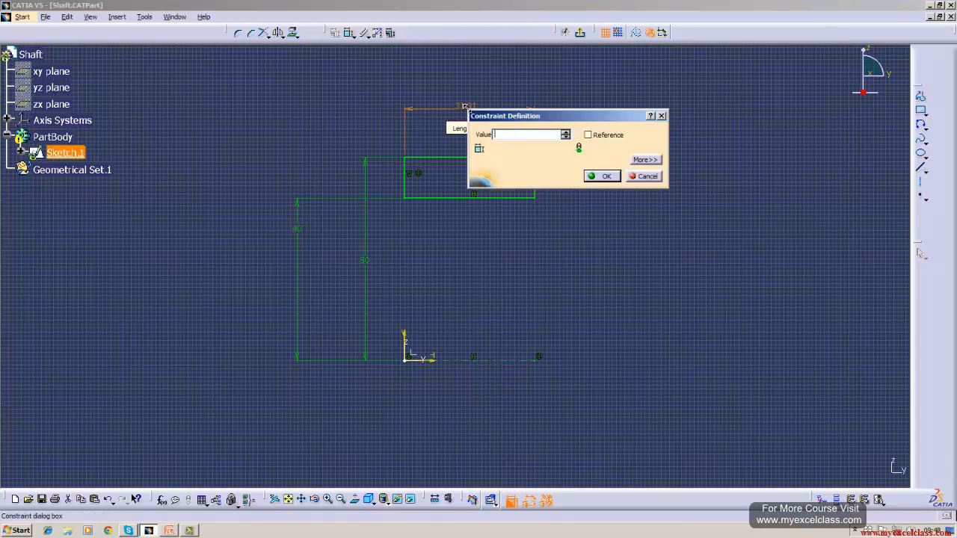
pyautogui.press('Return')
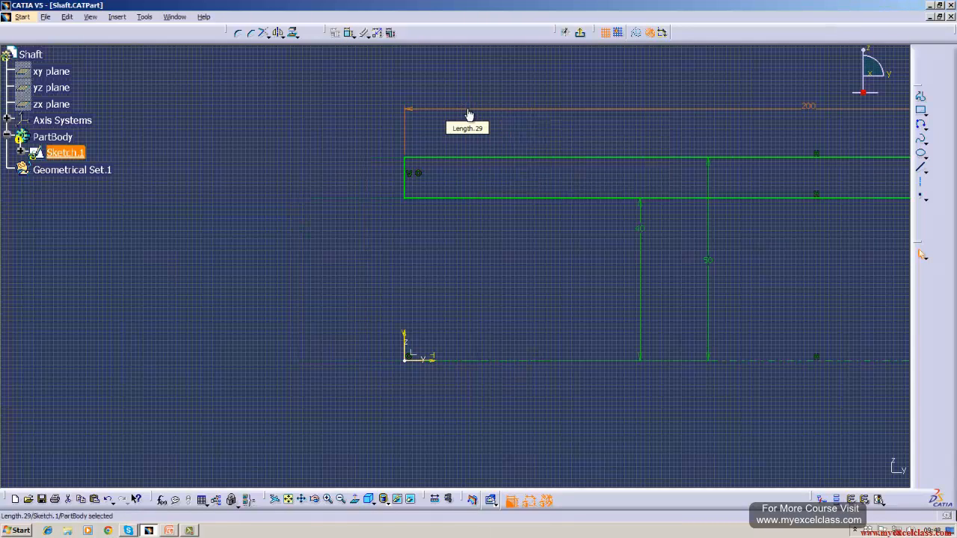
# Exit the sketch and create a Shaft by revolving the profile 360 degrees about the sketch axis.
pyautogui.click(578, 32)
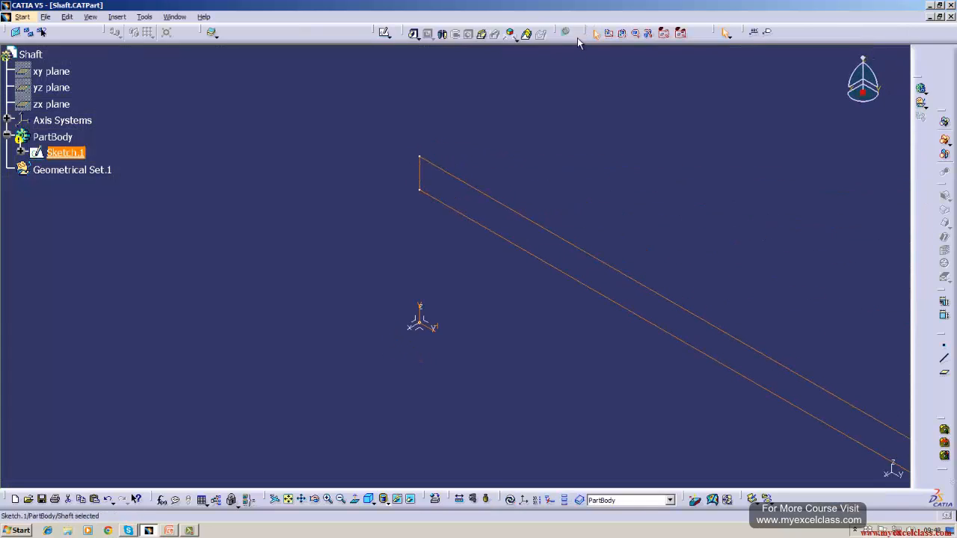
pyautogui.click(442, 33)
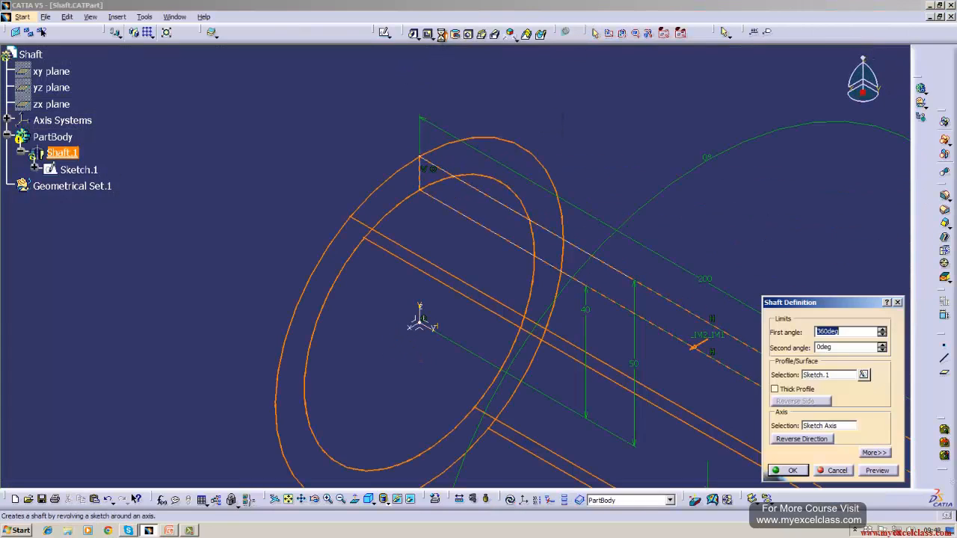
pyautogui.click(786, 471)
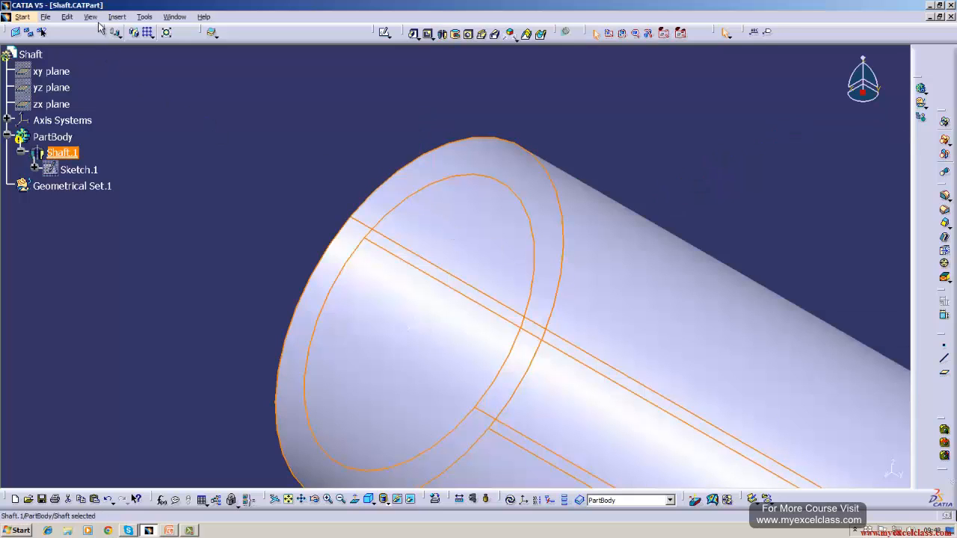
# Fit the hollow cylinder in view, examine it from the side and restore the isometric view.
pyautogui.click(91, 16)
pyautogui.click(120, 110)
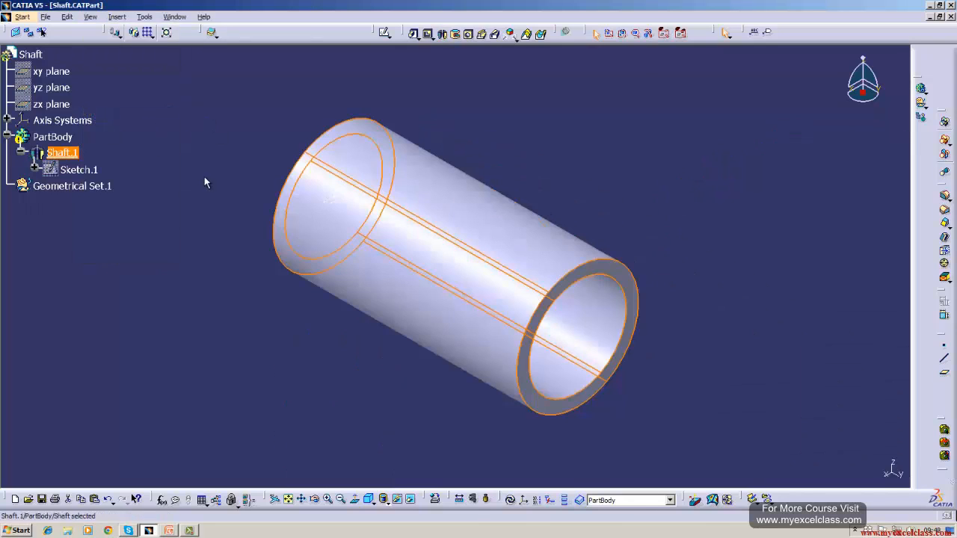
pyautogui.click(197, 187)
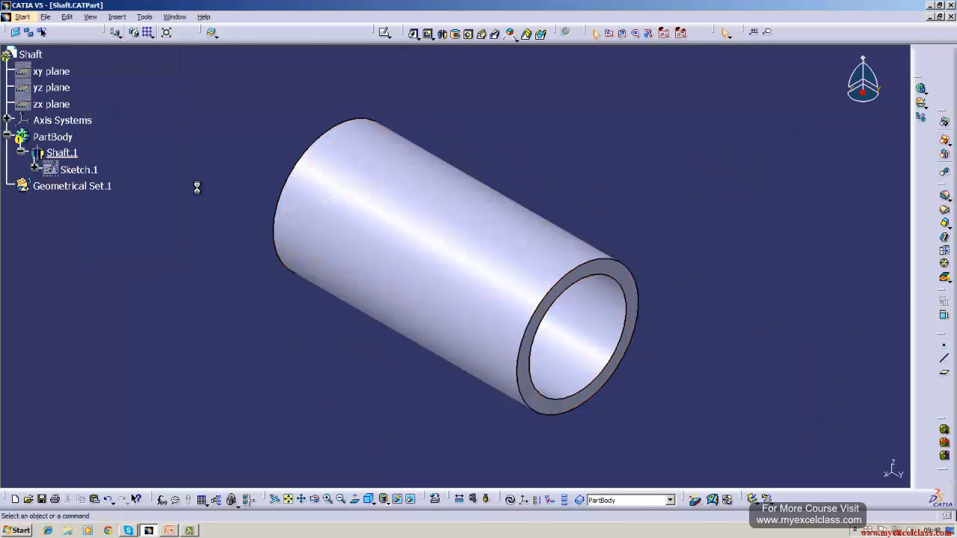
pyautogui.click(314, 499)
pyautogui.moveTo(420, 438); pyautogui.dragTo(521, 438)
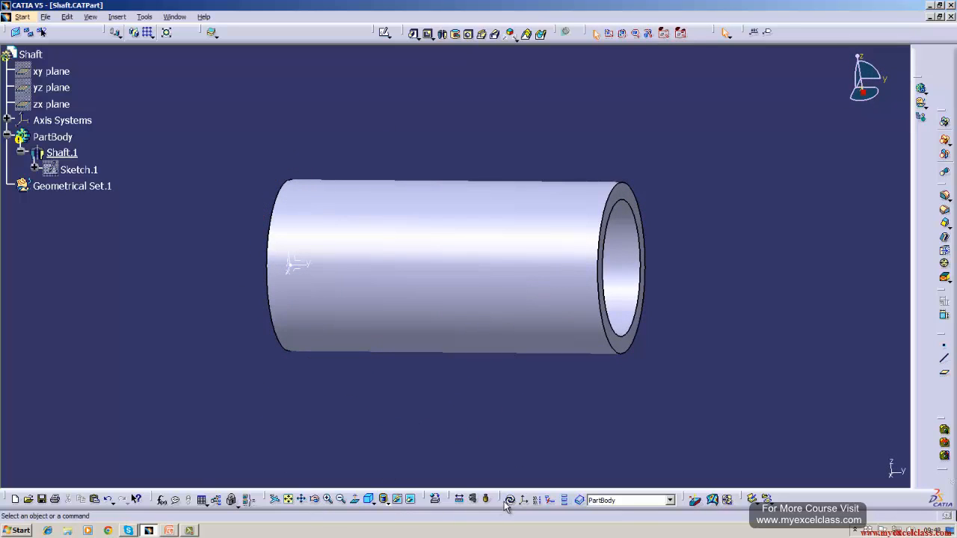
pyautogui.click(369, 500)
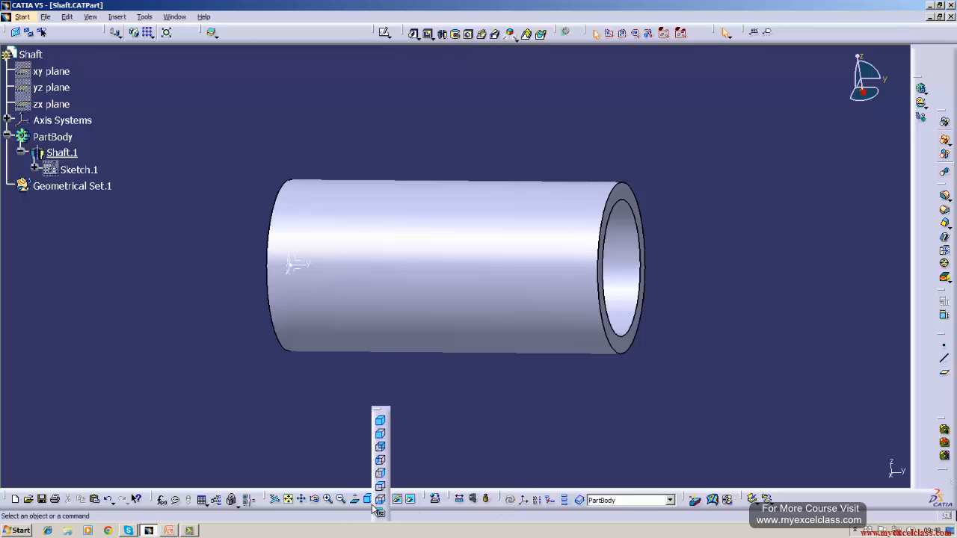
pyautogui.click(380, 420)
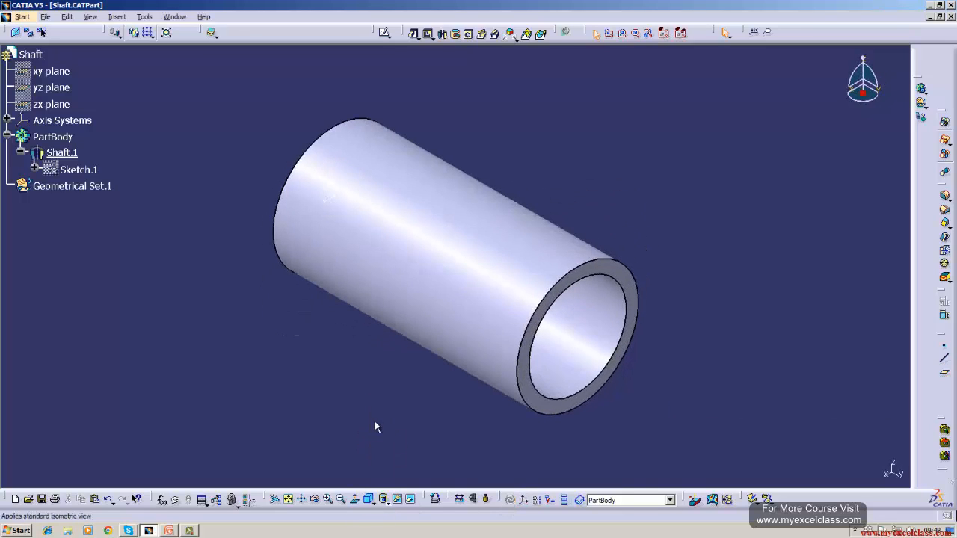
# Reopen the shaft's sketch and draw a sloped line from the profile's lower-left corner to slightly above its upper-right corner.
pyautogui.doubleClick(74, 170)
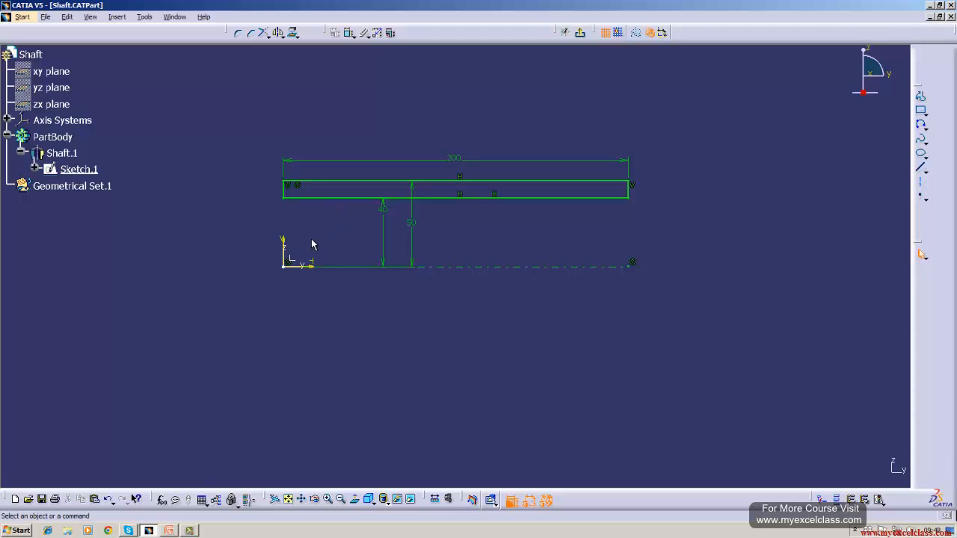
pyautogui.click(920, 166)
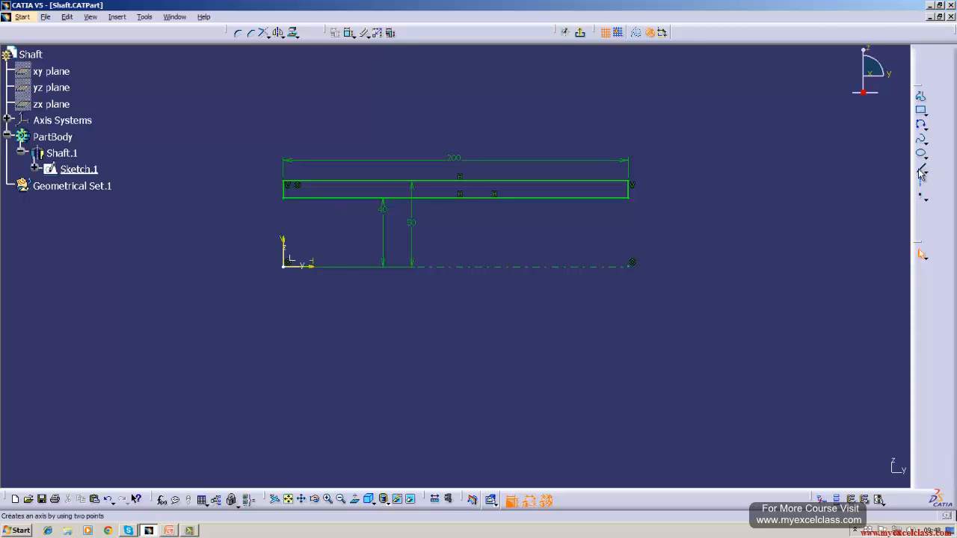
pyautogui.click(286, 198)
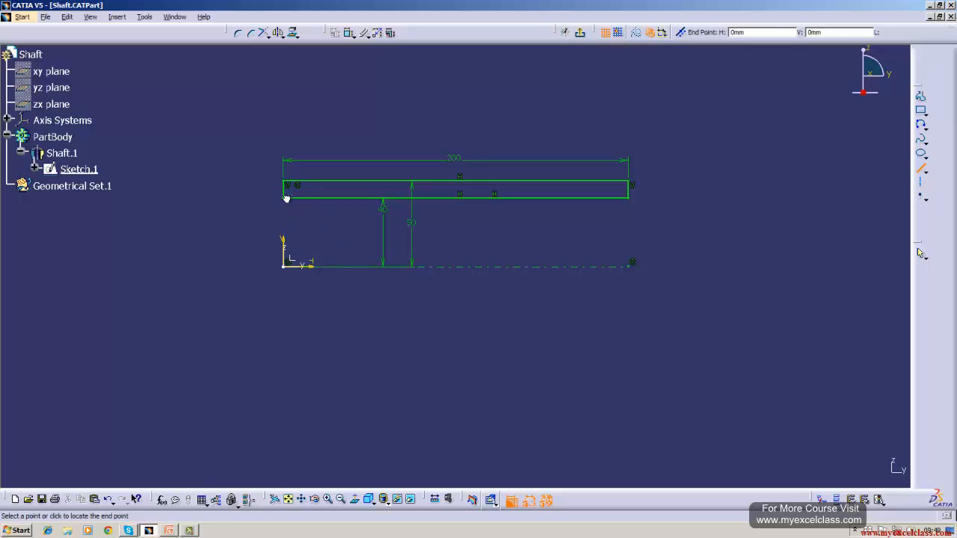
pyautogui.click(629, 171)
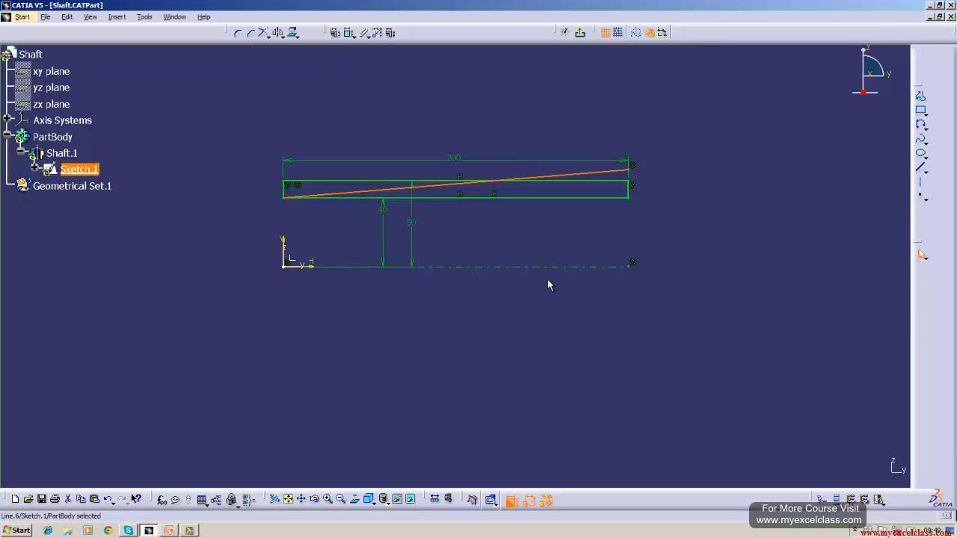
# Draw a second sloped line rising from the profile's upper-left corner past the right edge, and trim it to a corner with that edge.
pyautogui.click(920, 167)
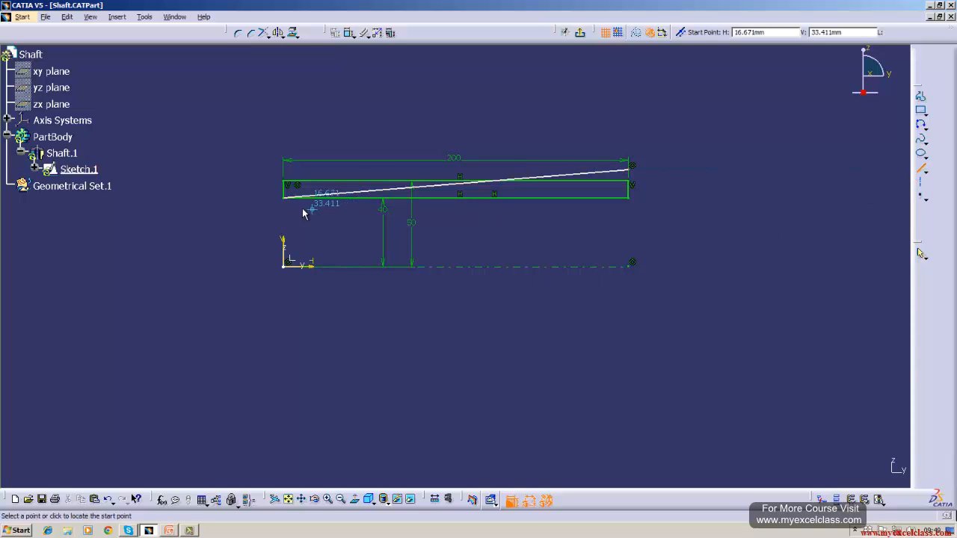
pyautogui.click(288, 183)
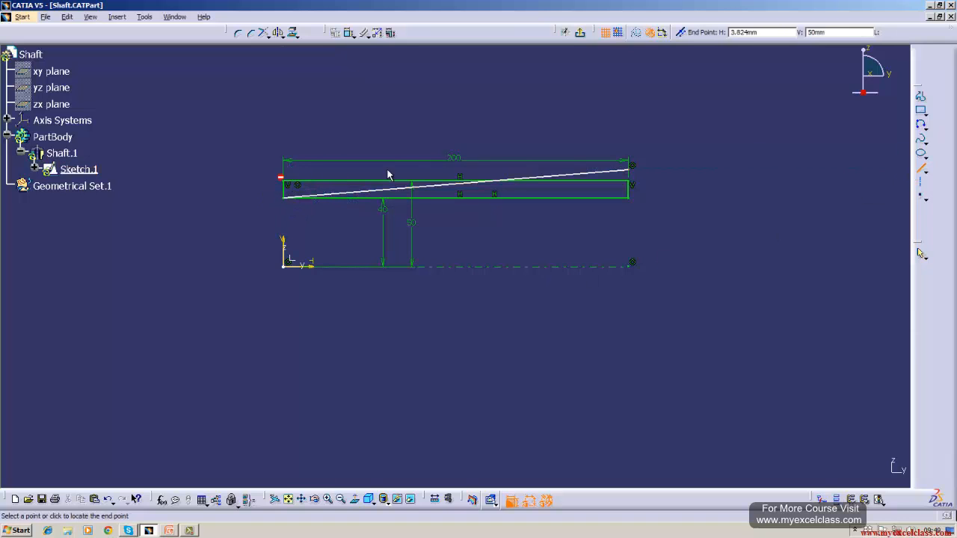
pyautogui.click(646, 152)
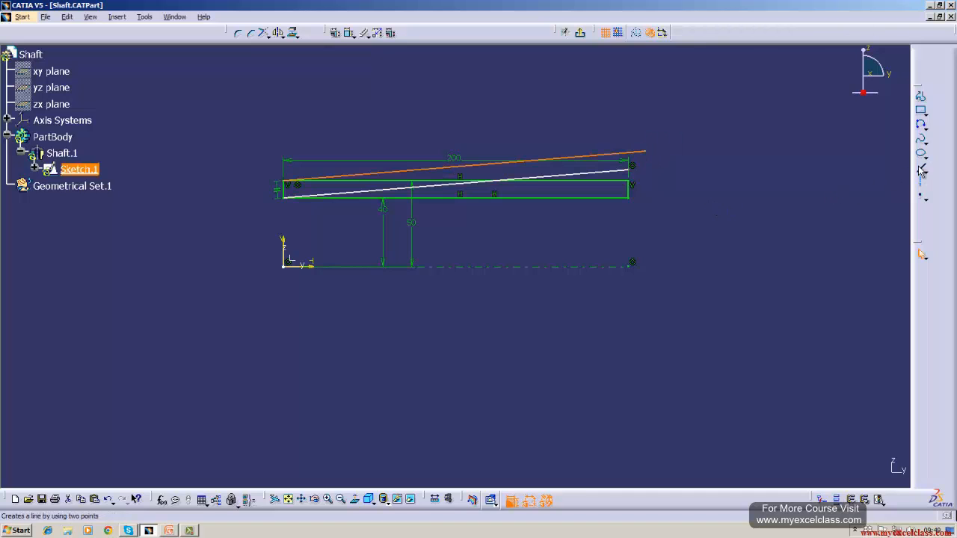
pyautogui.click(261, 35)
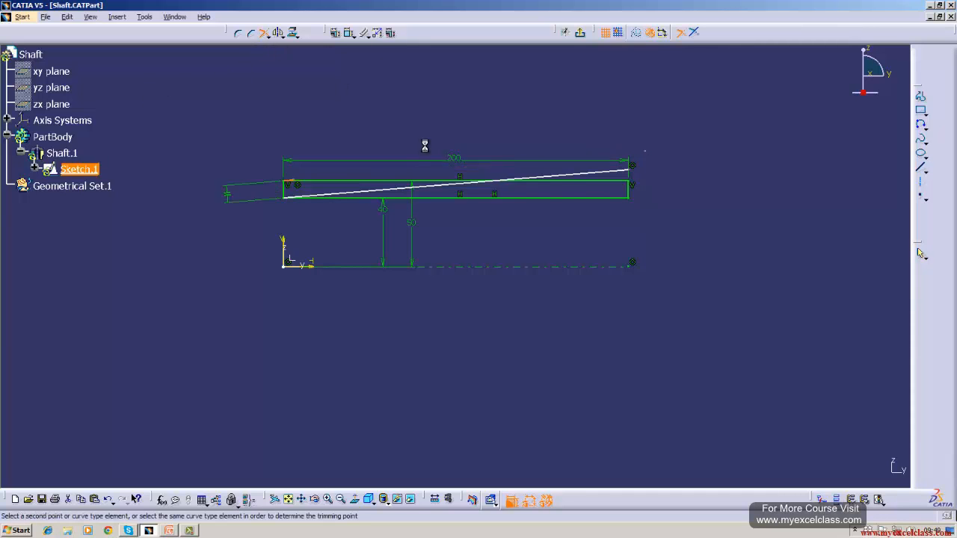
pyautogui.click(636, 191)
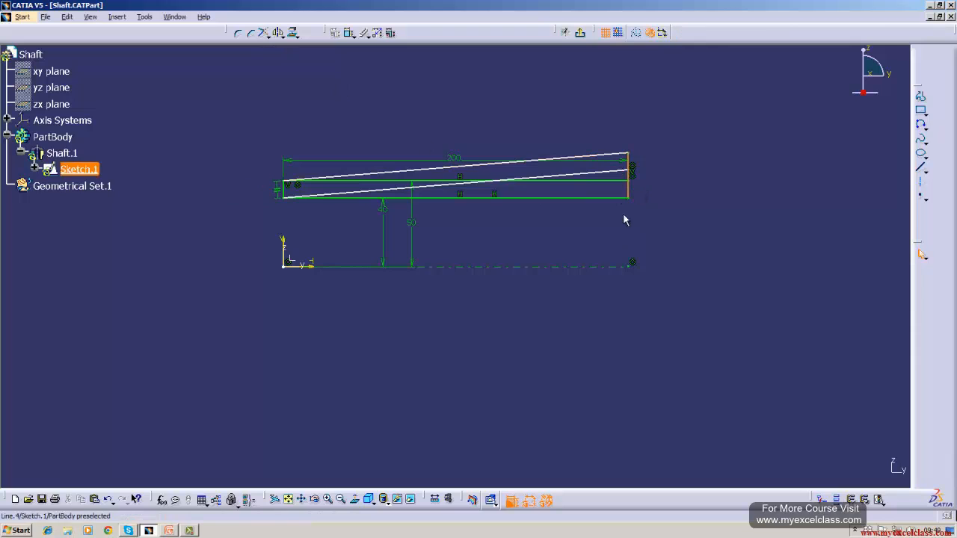
# Delete the upper horizontal line of the original rectangular profile.
pyautogui.click(263, 33)
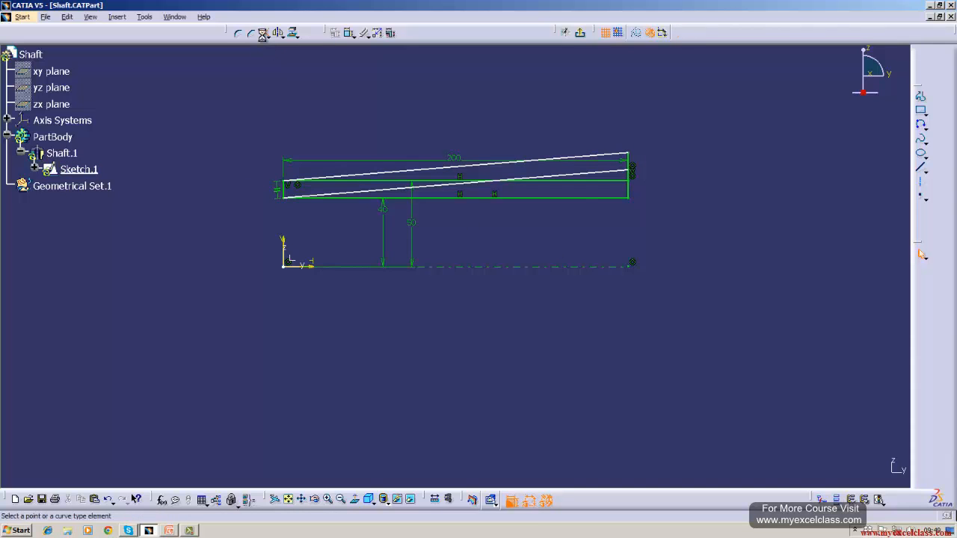
pyautogui.rightClick(600, 185)
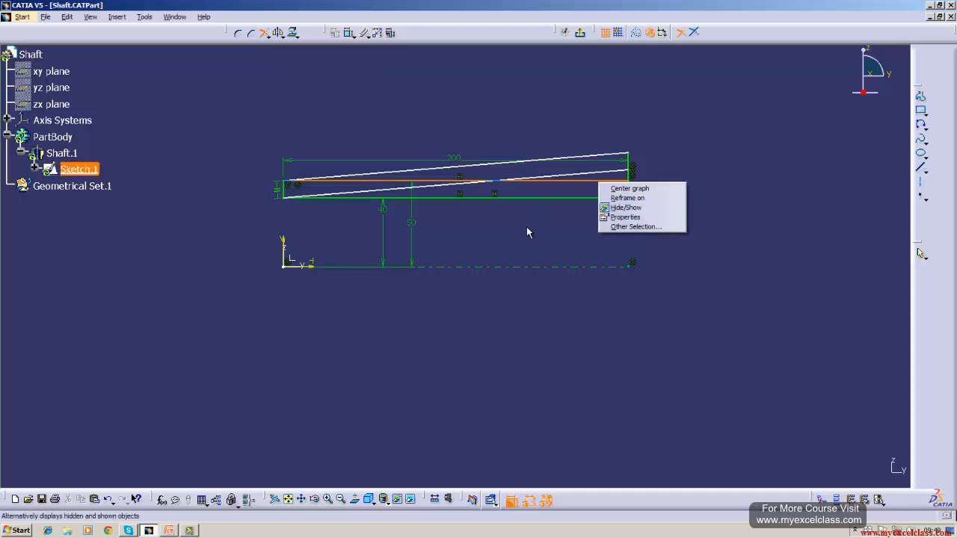
pyautogui.click(502, 270)
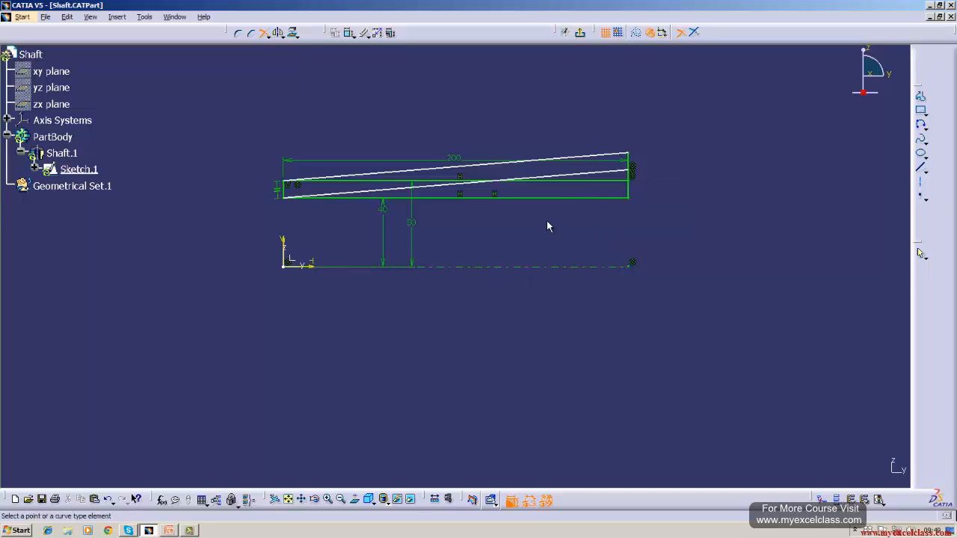
pyautogui.rightClick(582, 183)
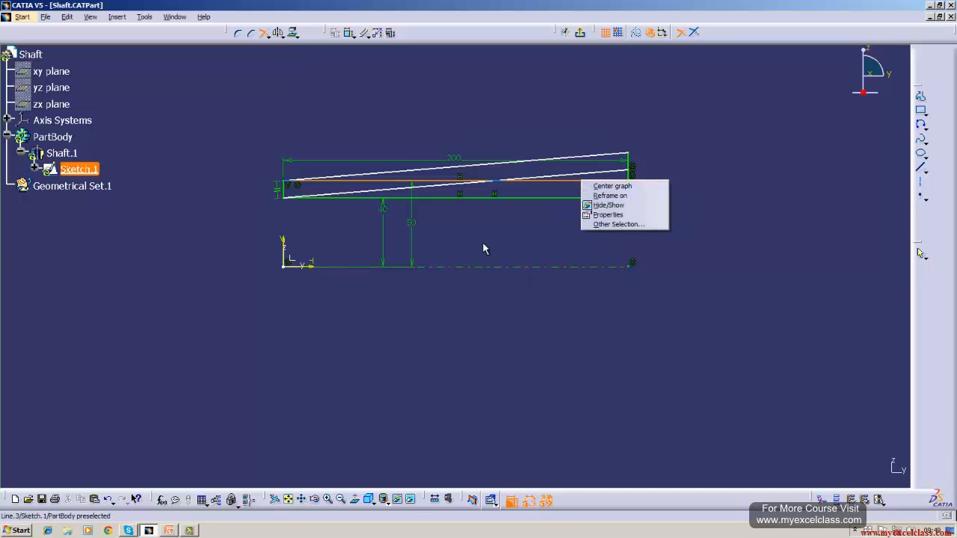
pyautogui.click(483, 243)
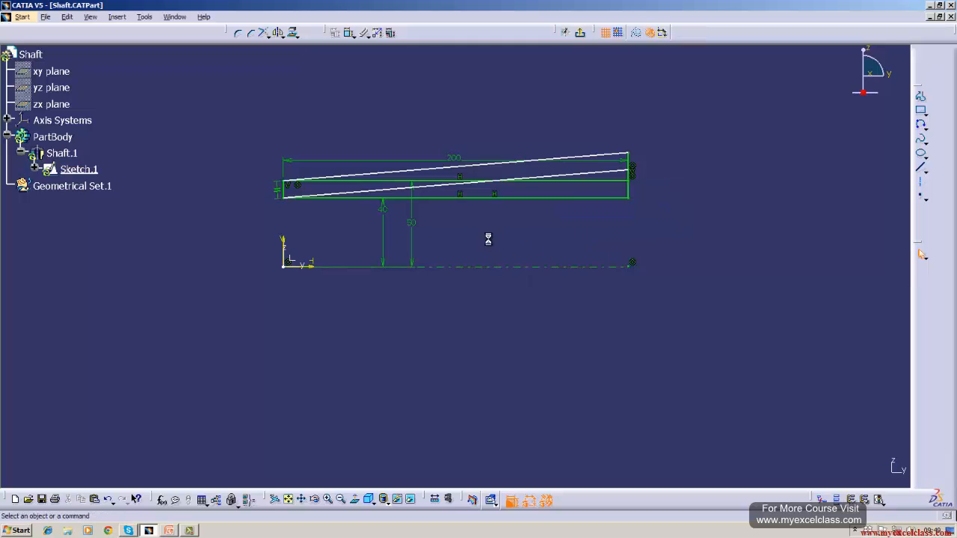
pyautogui.rightClick(602, 186)
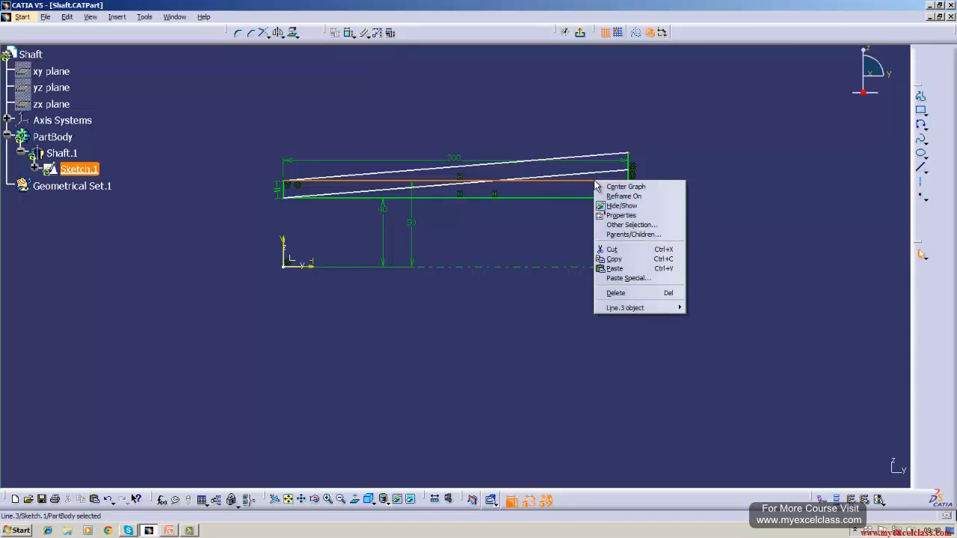
pyautogui.click(606, 290)
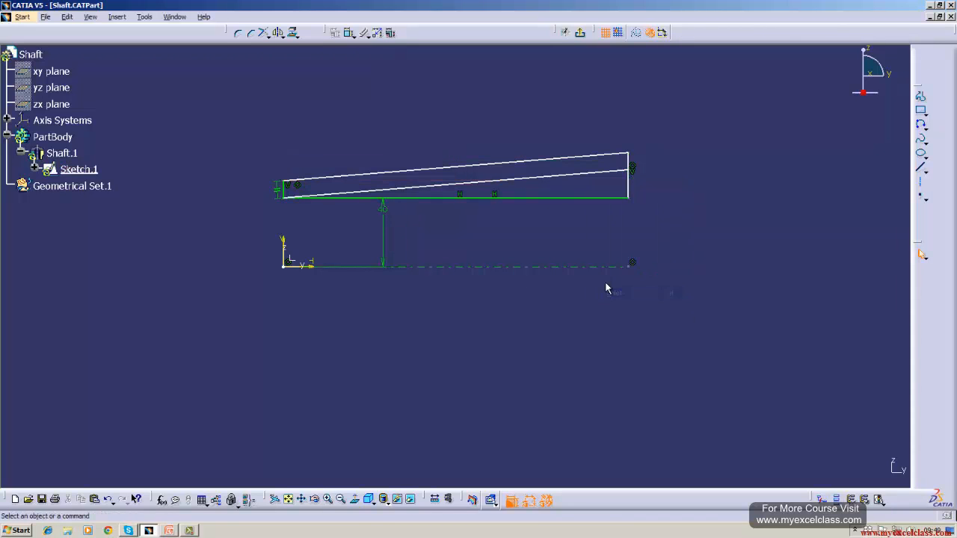
# Delete the lower horizontal line of the original rectangle and trim the right edge to a corner with the lower sloped line.
pyautogui.rightClick(552, 198)
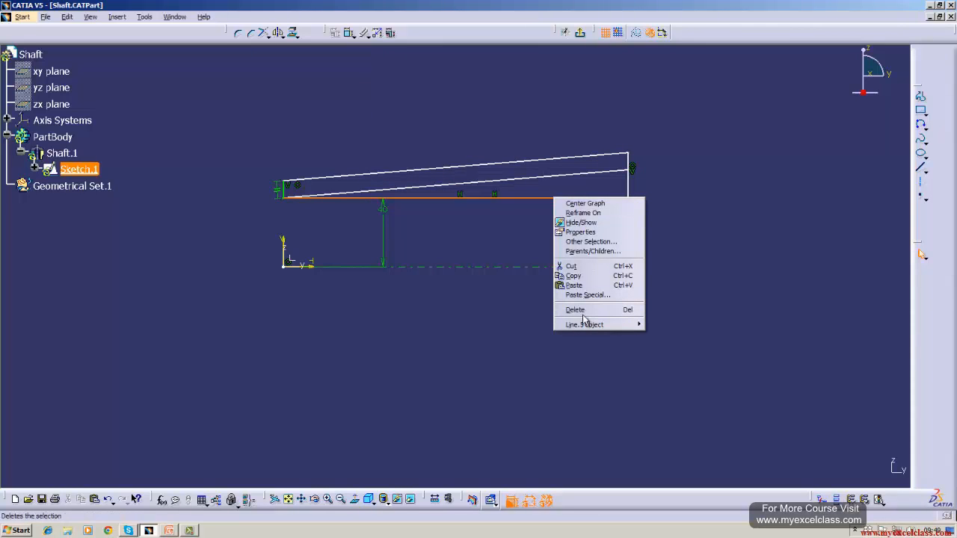
pyautogui.click(580, 310)
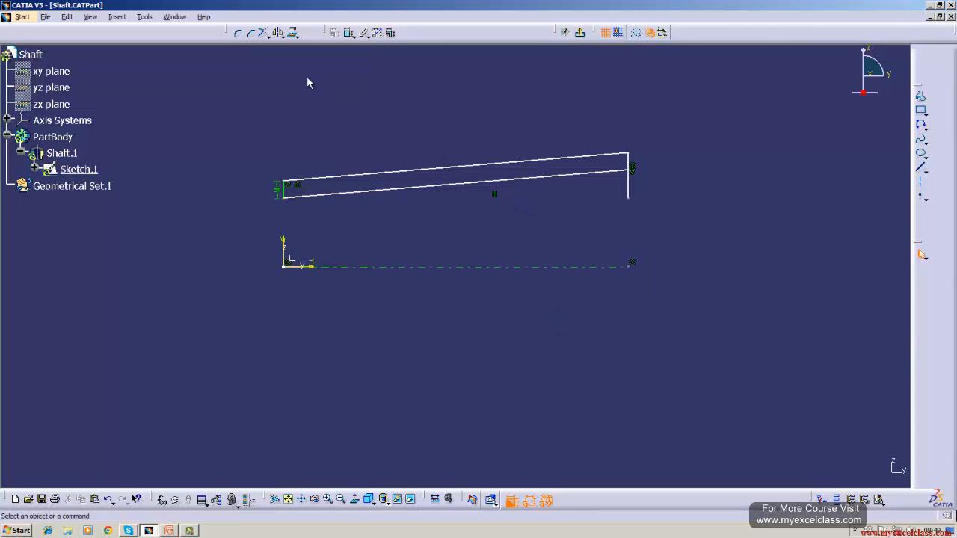
pyautogui.click(629, 159)
pyautogui.click(609, 173)
# Constrain the angle between the horizontal axis and the lower sloped line to 5 degrees.
pyautogui.click(315, 266)
pyautogui.click(349, 33)
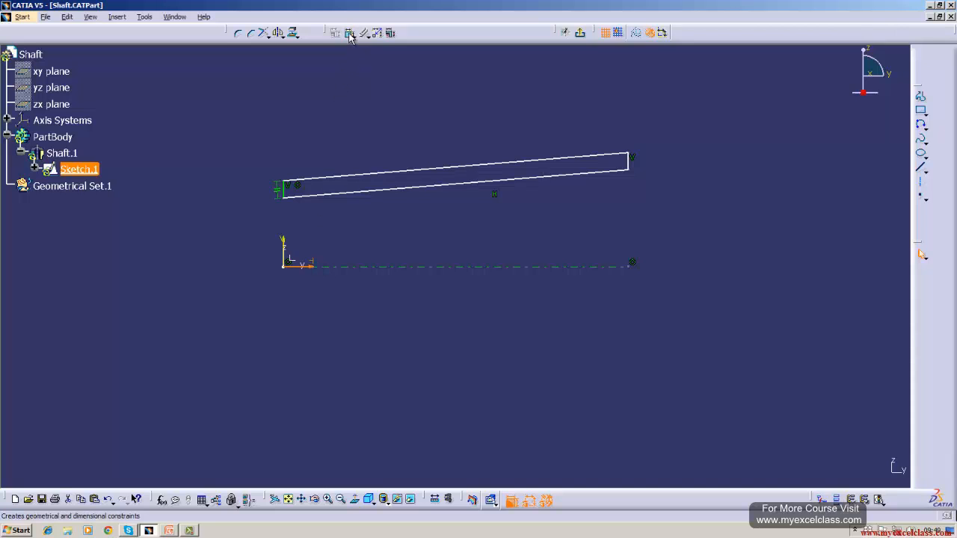
pyautogui.click(324, 195)
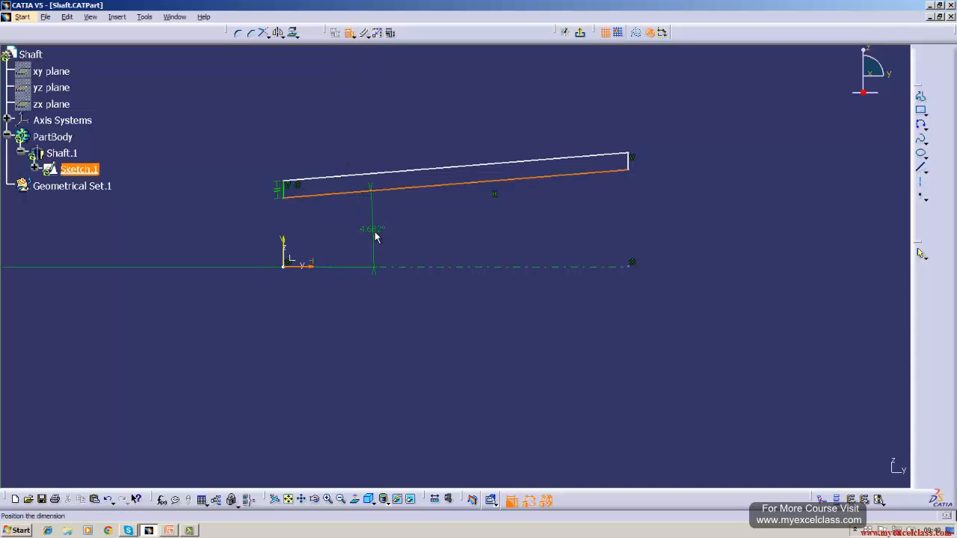
pyautogui.click(375, 236)
pyautogui.doubleClick(375, 231)
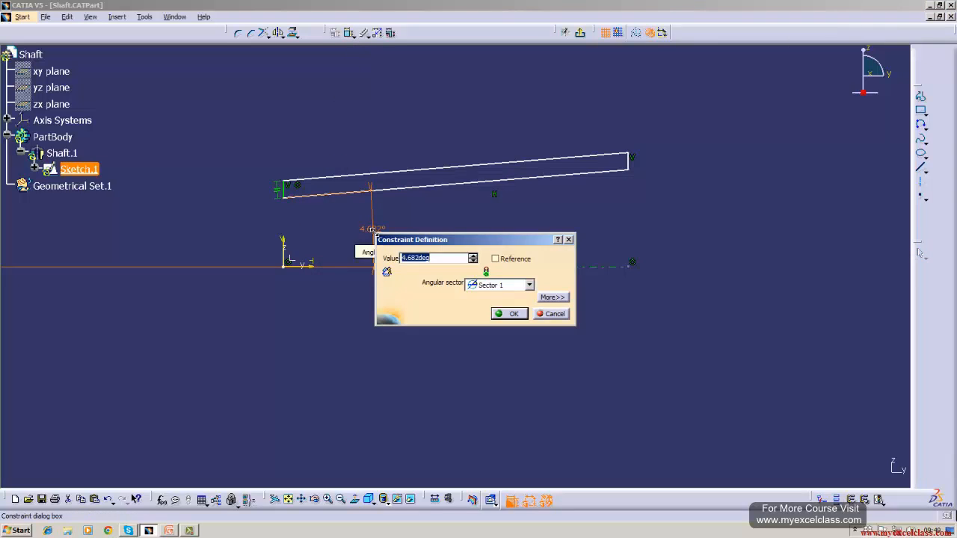
pyautogui.press('BackSpace')
pyautogui.press('Return')
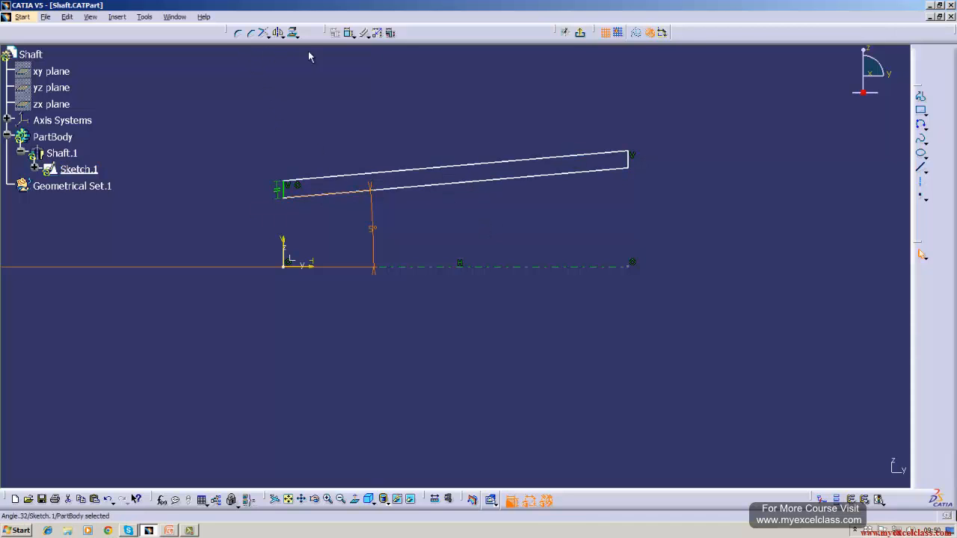
# Add a length dimension to the short vertical edge at the profile's right end.
pyautogui.click(348, 33)
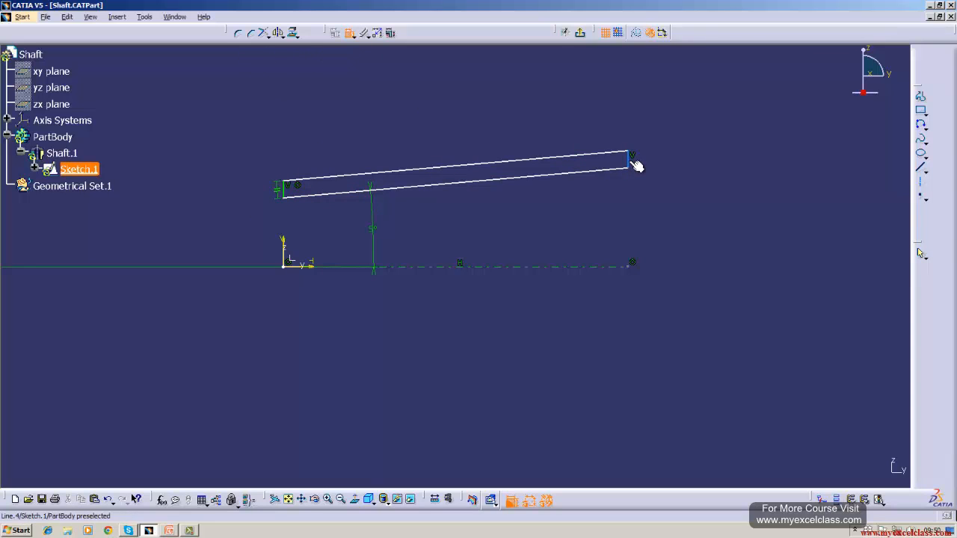
pyautogui.click(633, 162)
pyautogui.click(675, 117)
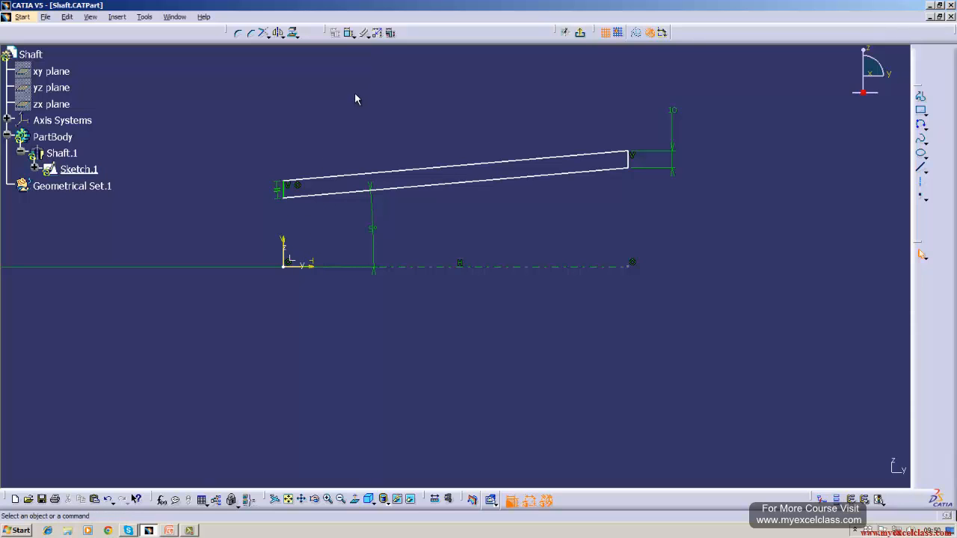
# Dimension the height of the profile's lower-left corner above the horizontal axis.
pyautogui.click(314, 264)
pyautogui.click(349, 32)
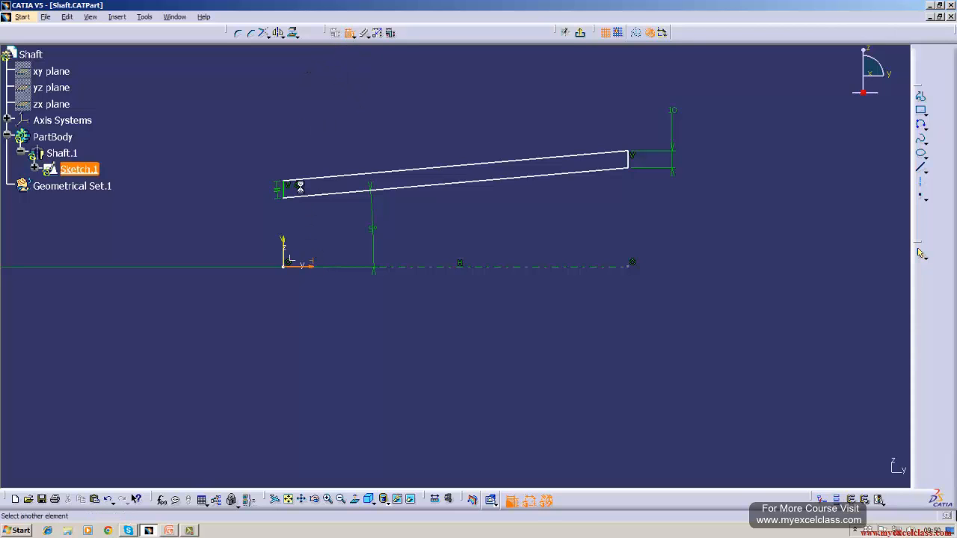
pyautogui.click(284, 197)
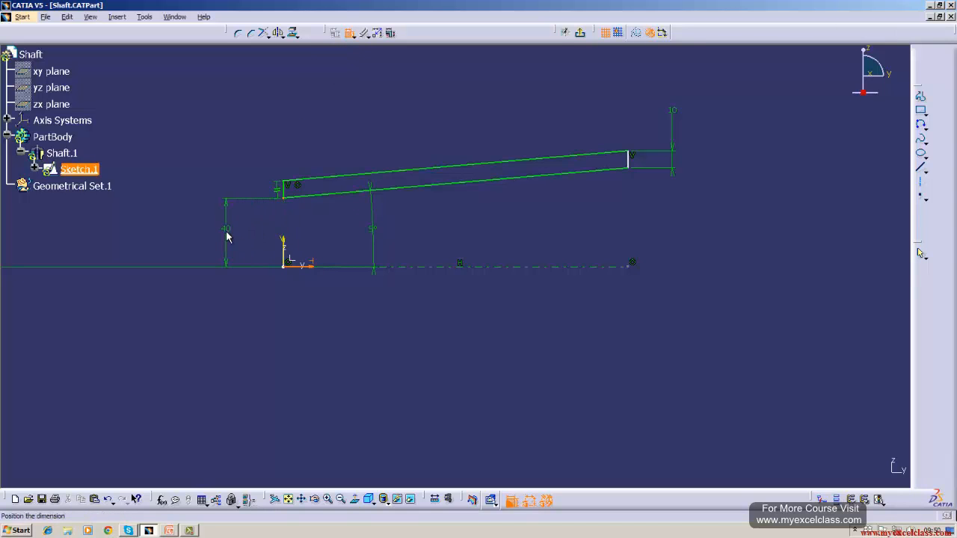
pyautogui.click(228, 237)
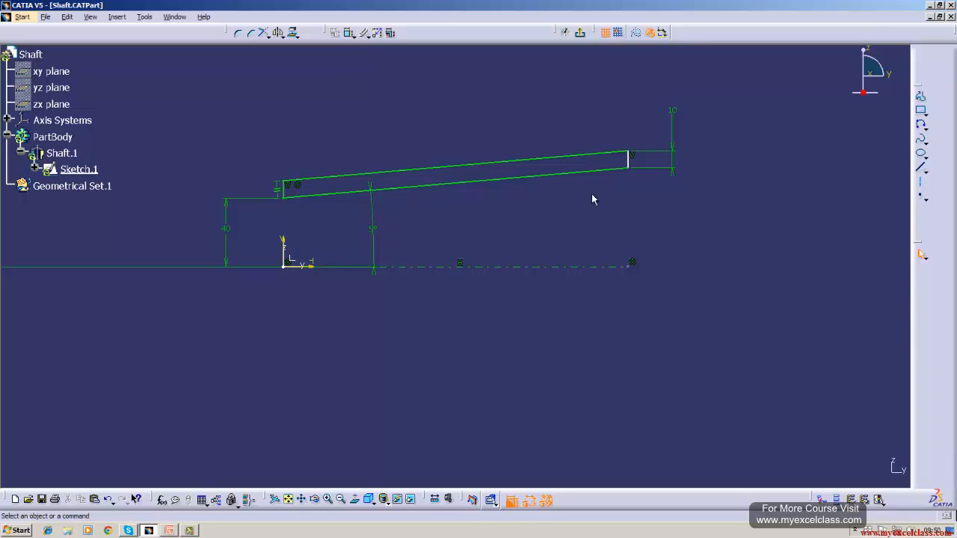
# Dimension the distance from the vertical axis to the profile's right edge and set it to 250 mm.
pyautogui.click(634, 163)
pyautogui.keyDown('ctrl'); pyautogui.click(284, 250); pyautogui.keyUp('ctrl')
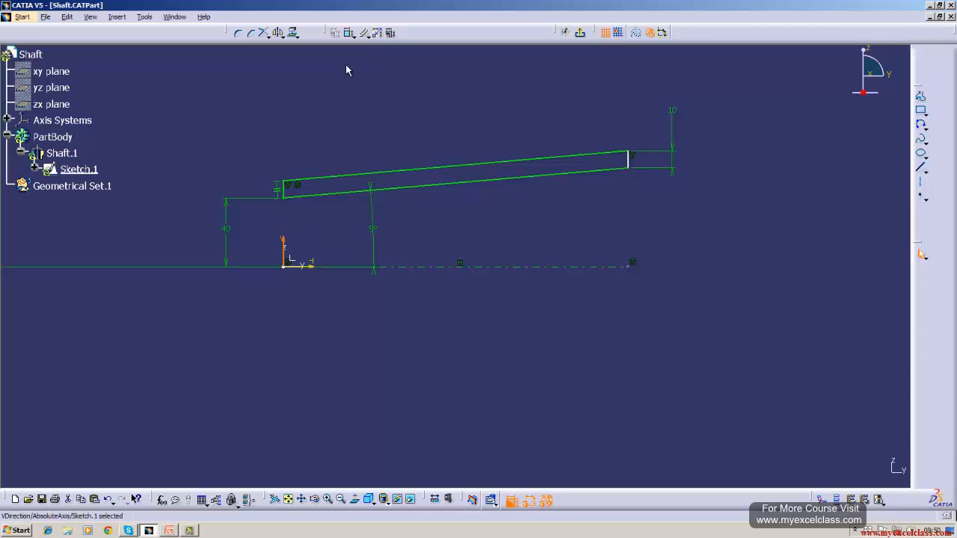
pyautogui.click(349, 32)
pyautogui.click(628, 160)
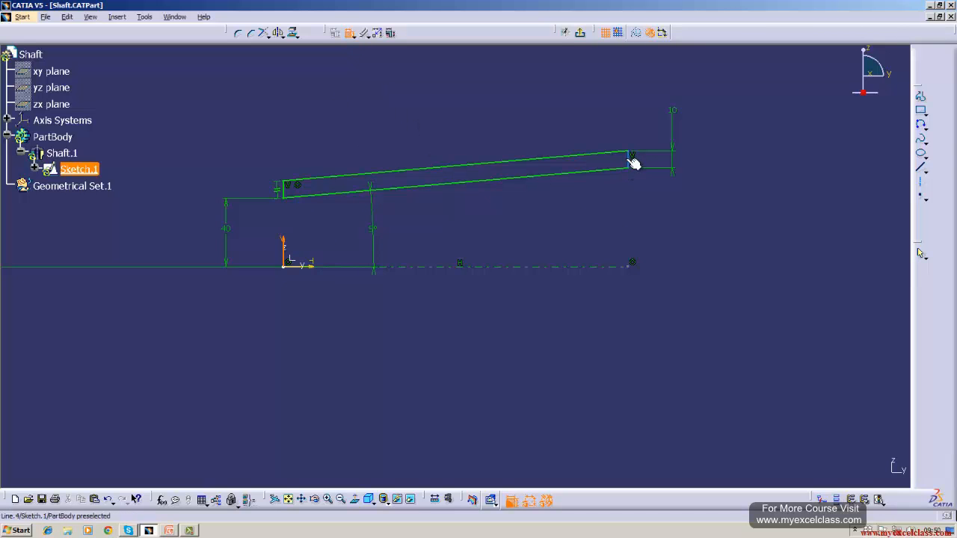
pyautogui.click(519, 322)
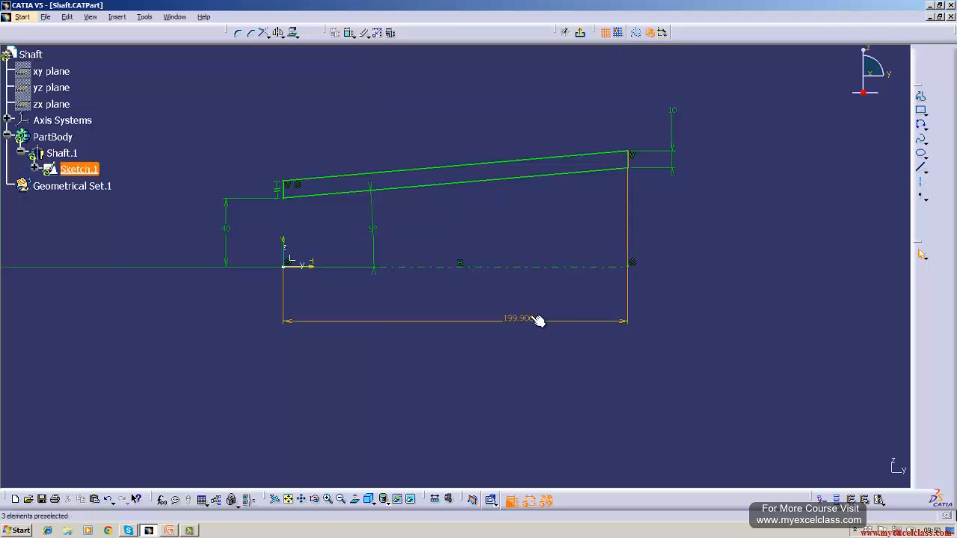
pyautogui.doubleClick(527, 318)
pyautogui.press('BackSpace')
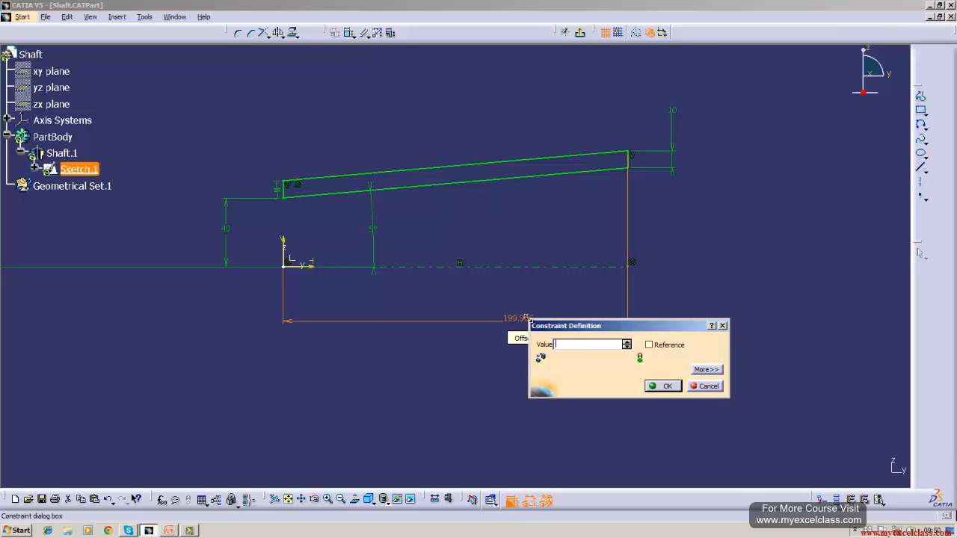
pyautogui.write('250')
pyautogui.press('Return')
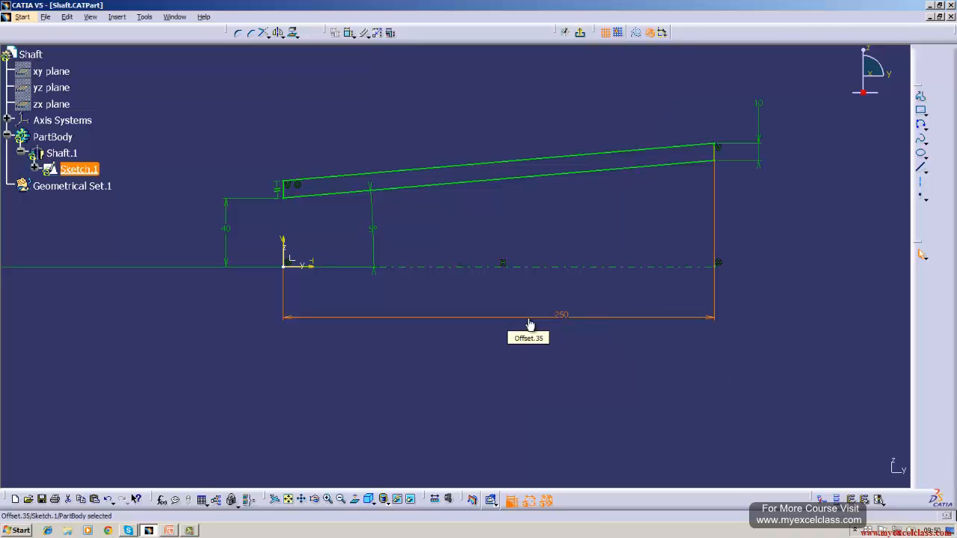
# Exit the sketch, update the part and examine the tapered hollow shaft from several angles.
pyautogui.click(579, 33)
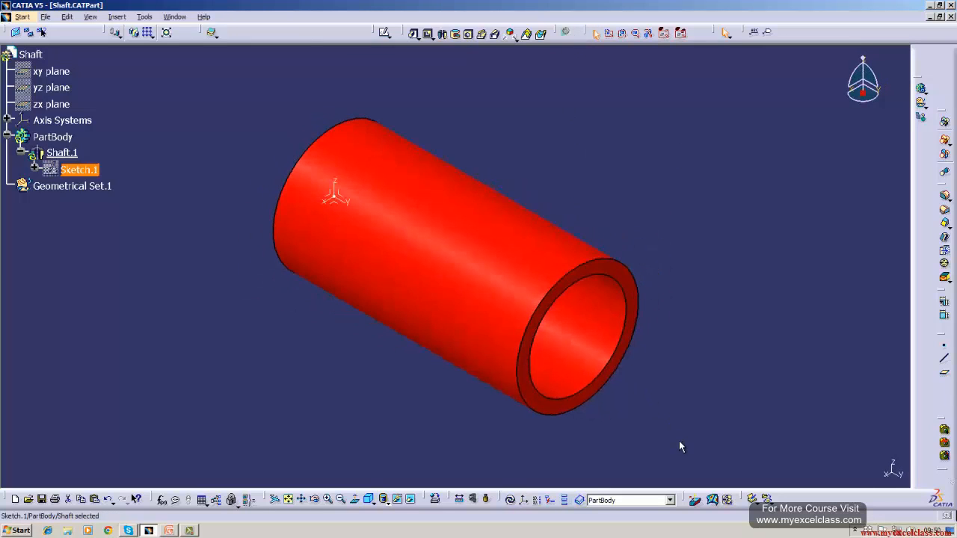
pyautogui.click(510, 501)
pyautogui.moveTo(367, 394); pyautogui.dragTo(302, 308, button='middle')
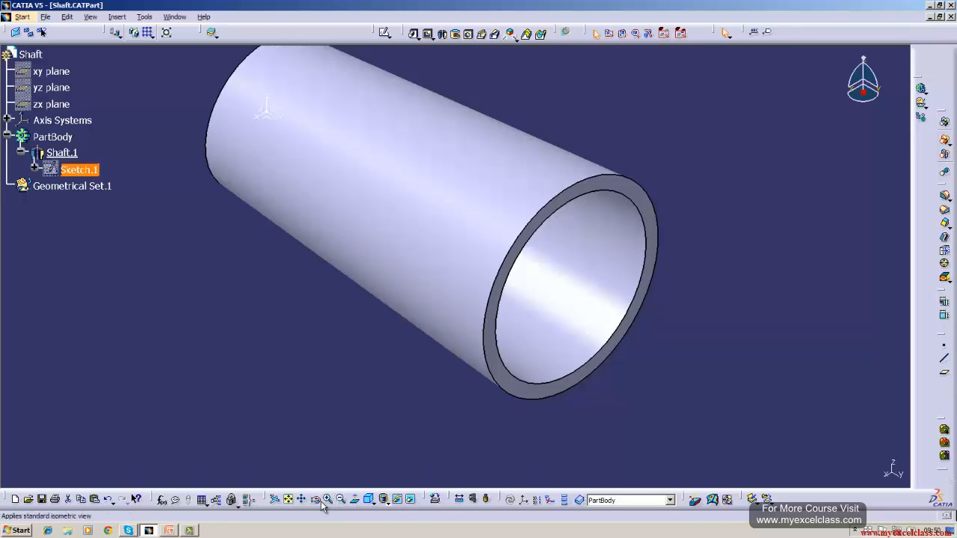
pyautogui.moveTo(336, 425); pyautogui.dragTo(325, 403, button='middle')
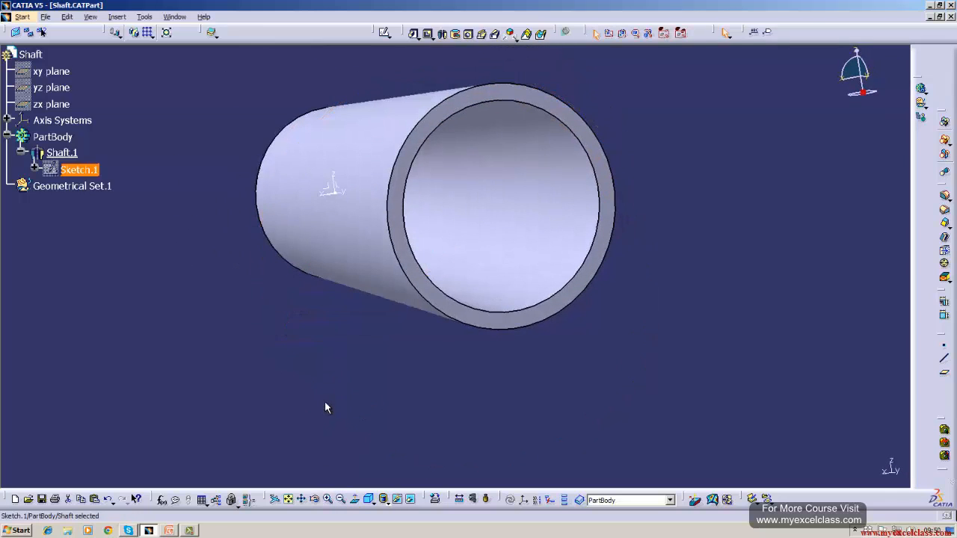
# Review the profile sketch against the shaft, restore the isometric view and inspect the Shaft command's limits, profile and axis settings.
pyautogui.doubleClick(79, 170)
pyautogui.moveTo(233, 290); pyautogui.dragTo(261, 381, button='middle')
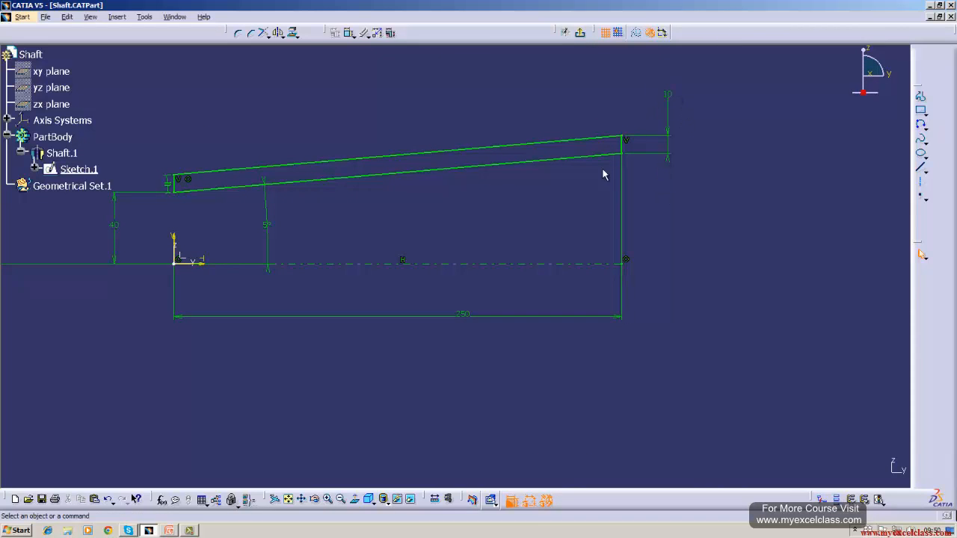
pyautogui.click(580, 32)
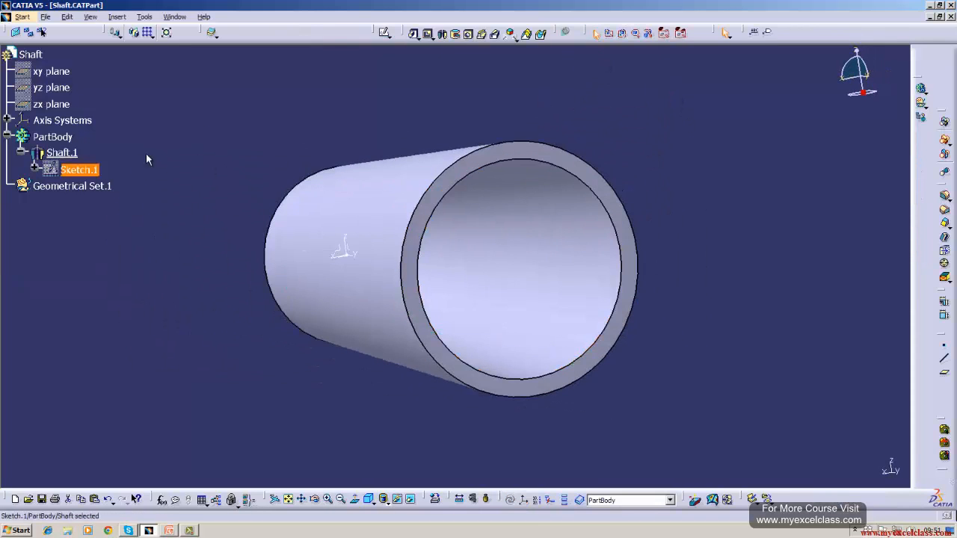
pyautogui.doubleClick(89, 171)
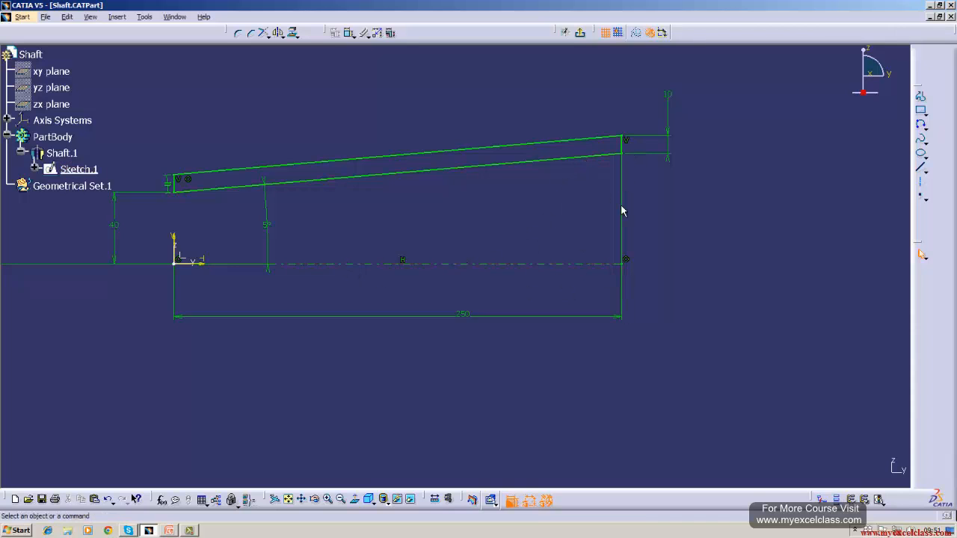
pyautogui.click(579, 33)
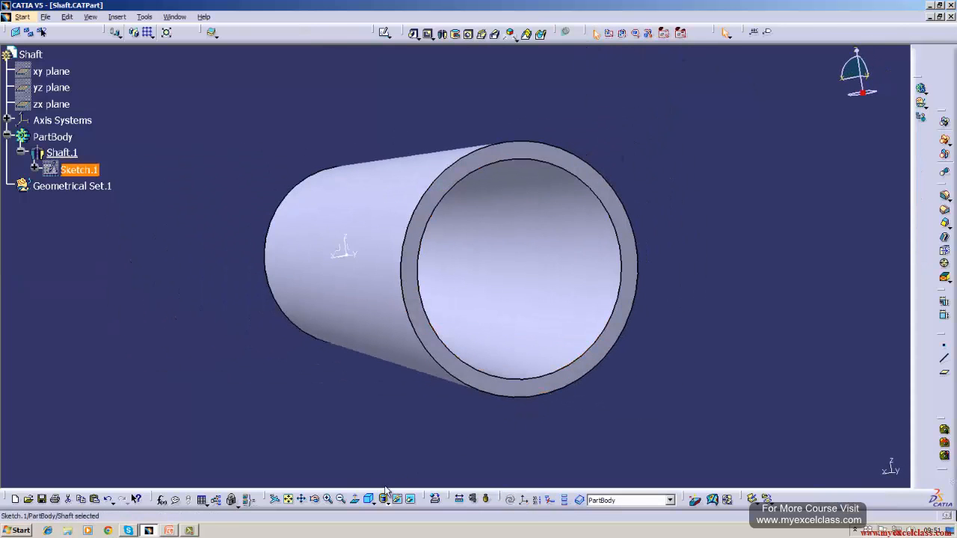
pyautogui.click(370, 500)
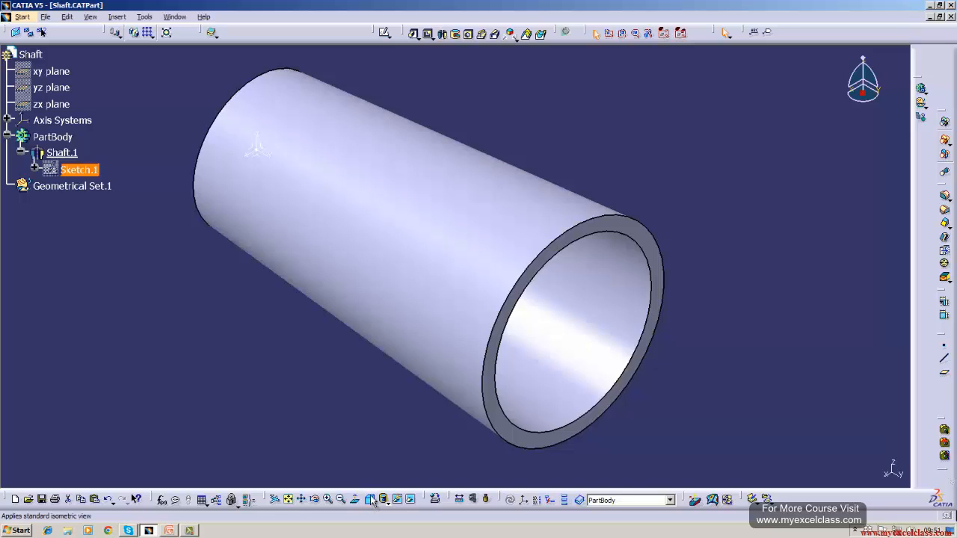
pyautogui.click(442, 35)
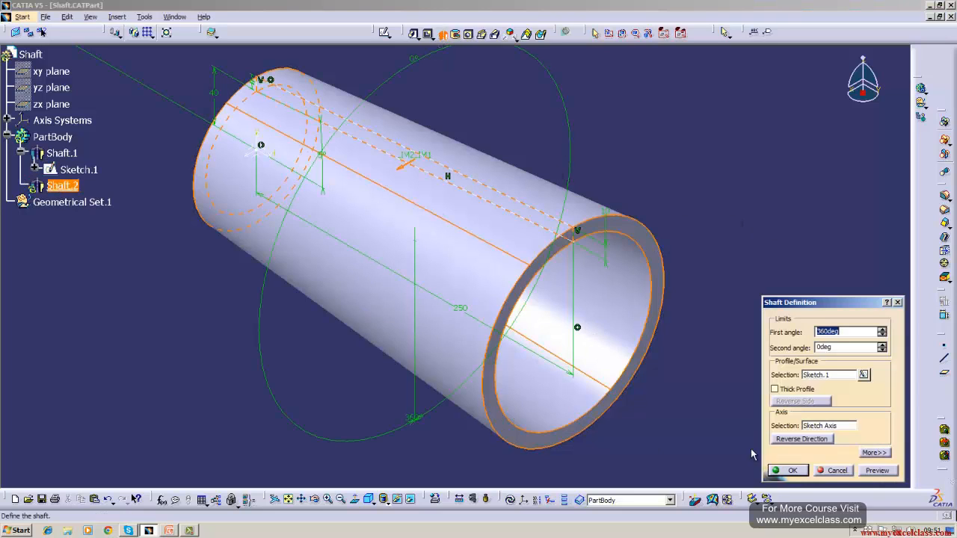
pyautogui.click(837, 470)
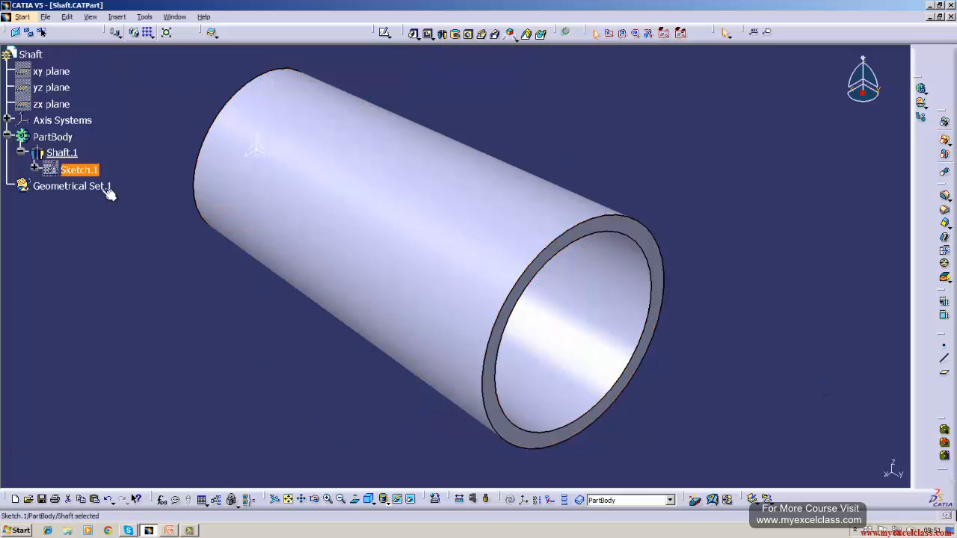
# Reopen the shaft's sketch, delete all its geometry and constraints, and exit the sketch.
pyautogui.doubleClick(98, 172)
pyautogui.moveTo(272, 264); pyautogui.dragTo(334, 270, button='middle')
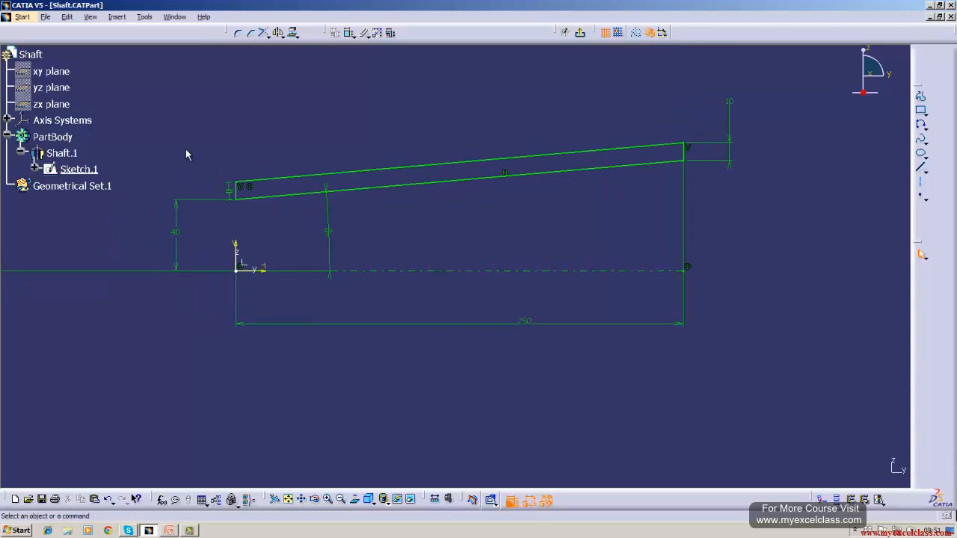
pyautogui.moveTo(169, 86)
pyautogui.mouseDown()
pyautogui.moveTo(222, 289)
pyautogui.moveTo(683, 396)
pyautogui.moveTo(774, 393)
pyautogui.mouseUp()
pyautogui.click(66, 16)
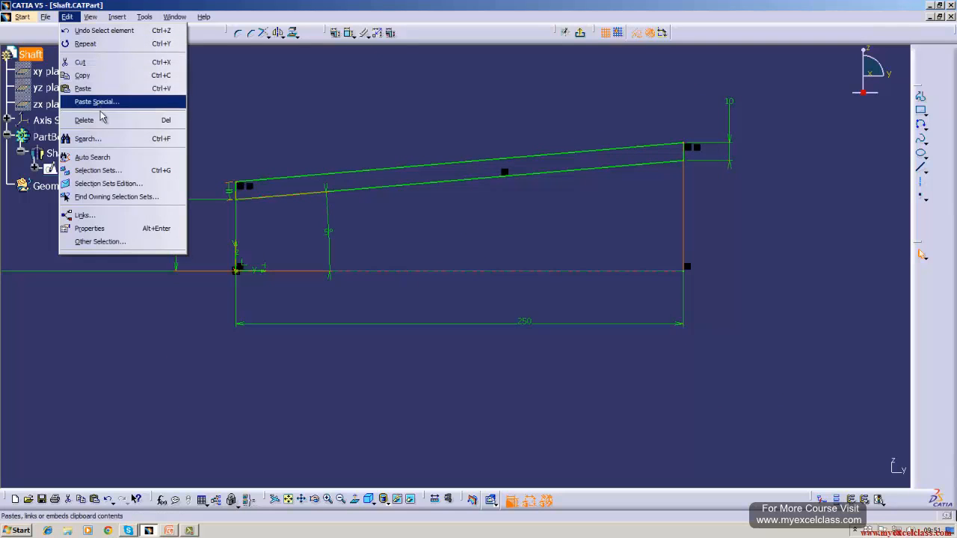
pyautogui.click(84, 120)
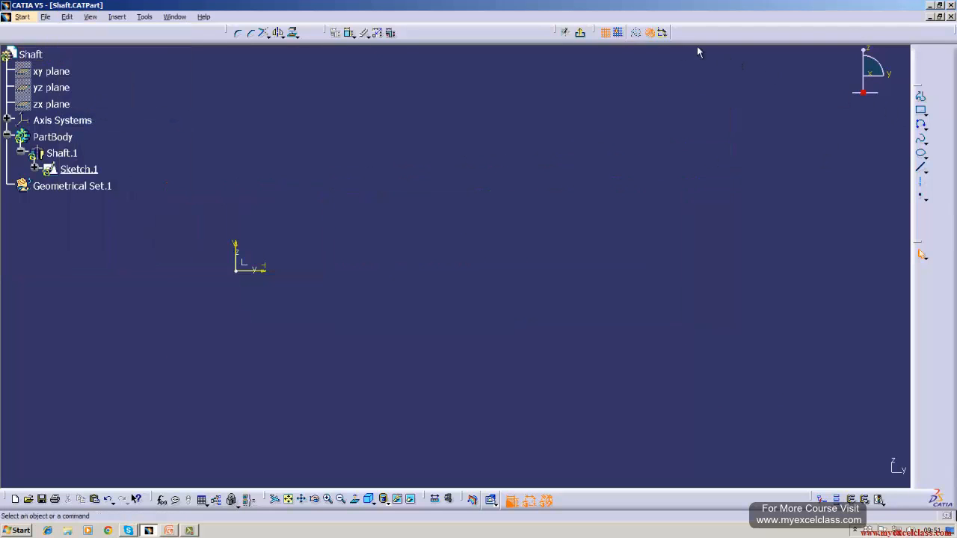
pyautogui.click(579, 32)
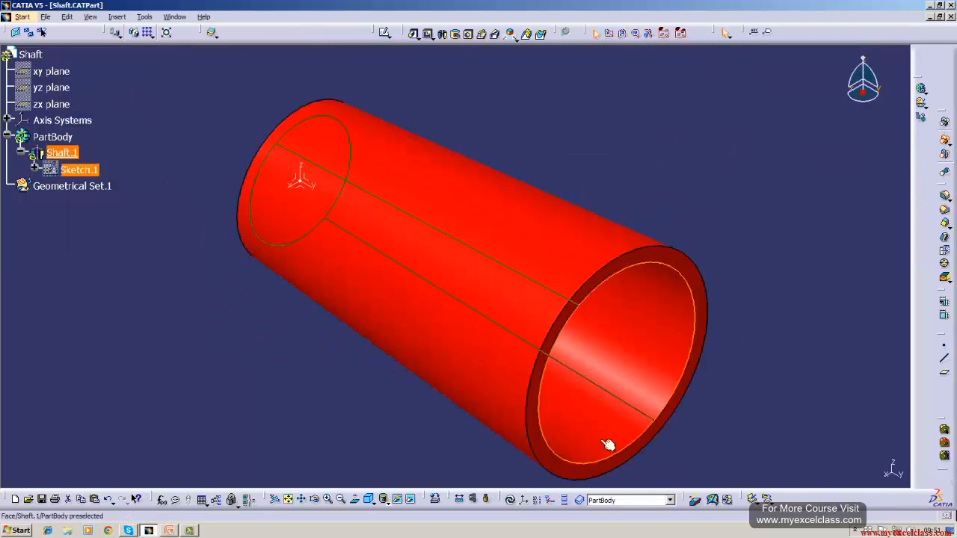
# Update the part and delete the invalid shaft feature together with its aggregated elements.
pyautogui.click(510, 499)
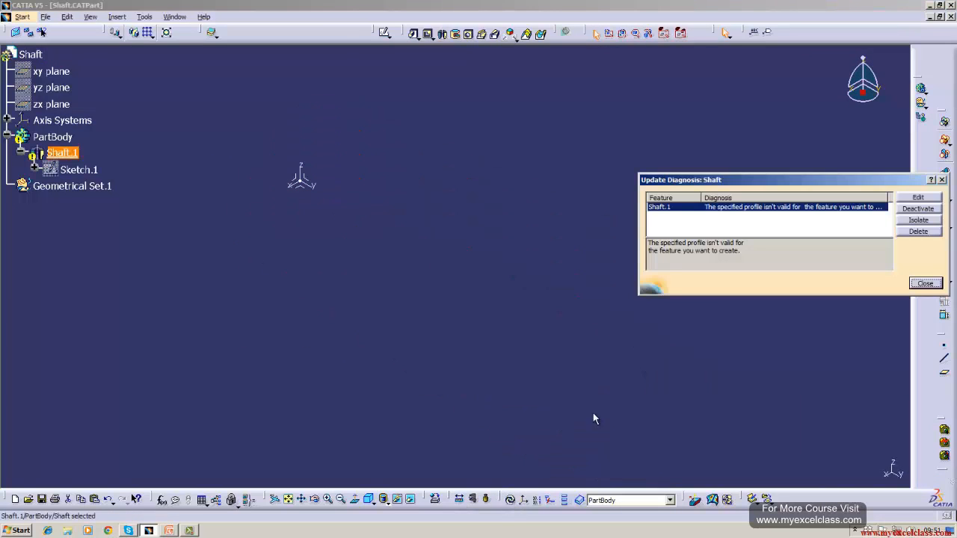
pyautogui.click(918, 232)
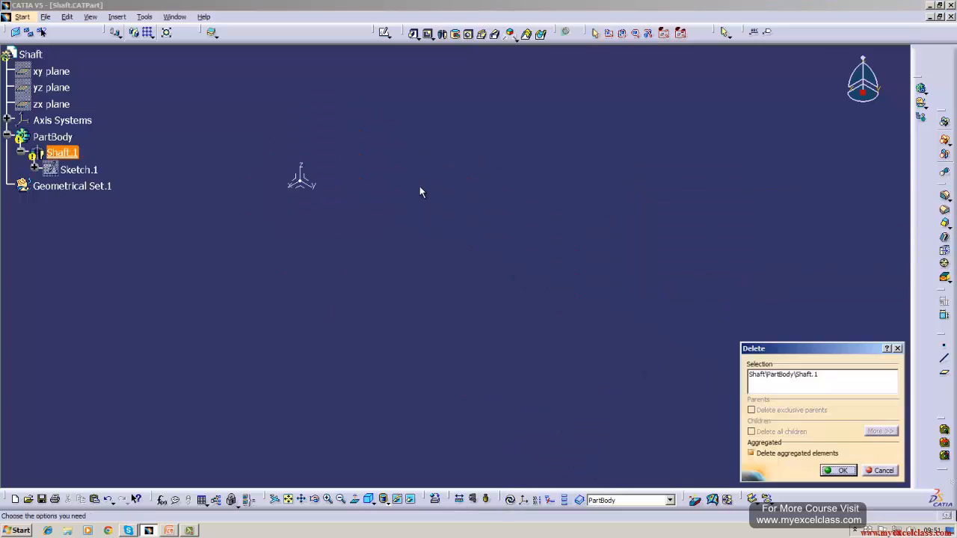
pyautogui.click(840, 470)
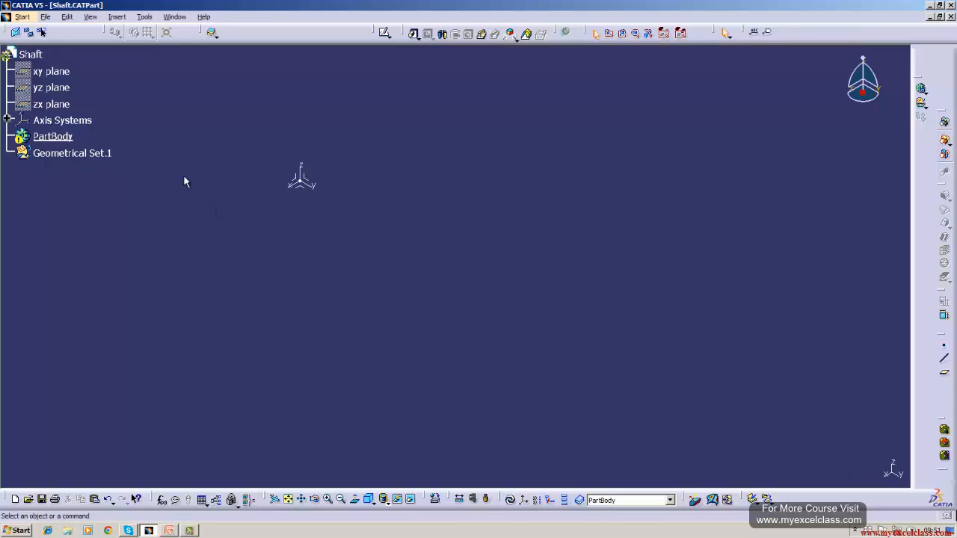
# Start a sketch on the yz plane and draw a horizontal axis extending from the origin along the positive H direction.
pyautogui.click(55, 88)
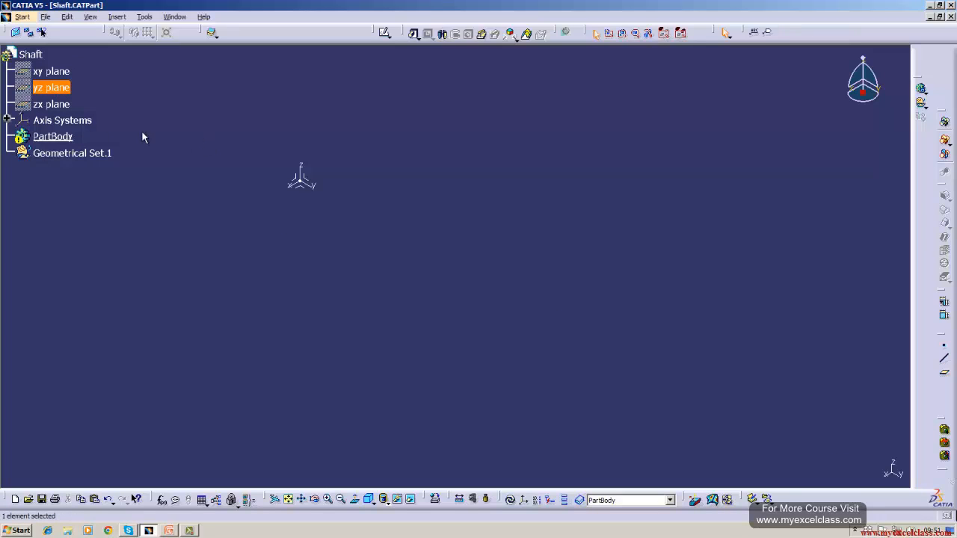
pyautogui.click(381, 34)
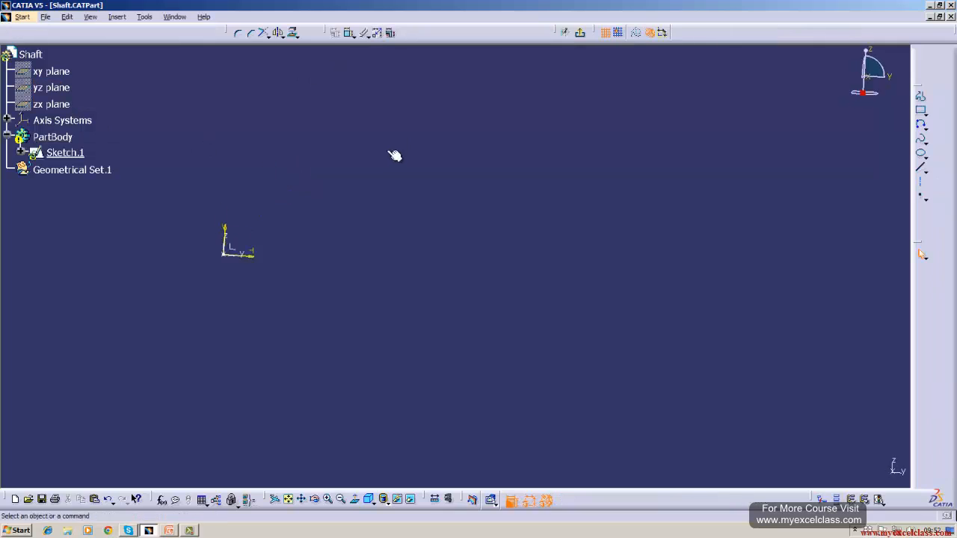
pyautogui.click(919, 182)
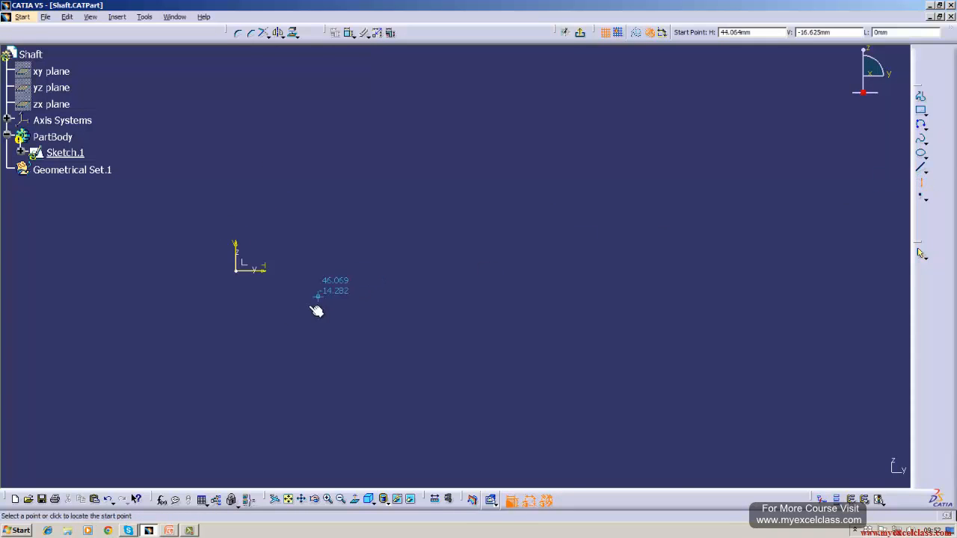
pyautogui.click(237, 267)
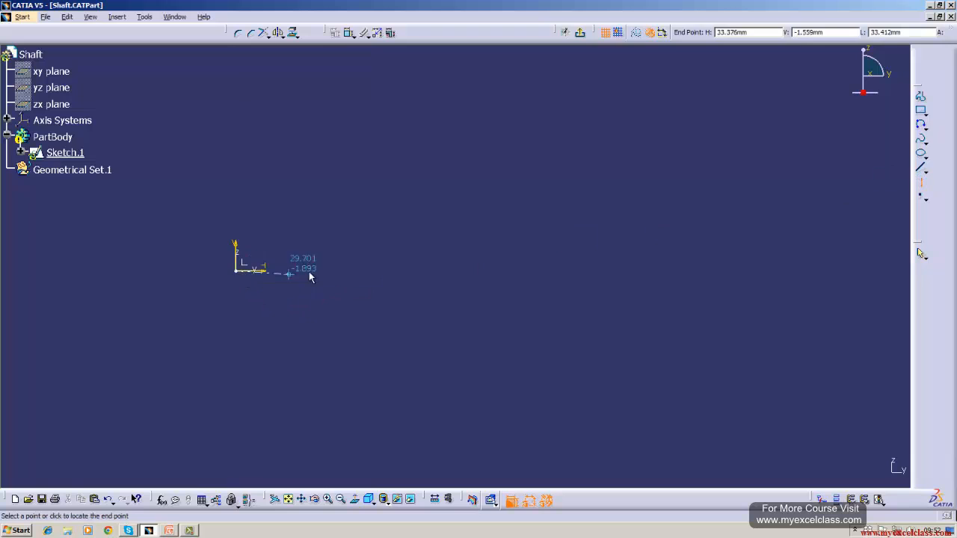
pyautogui.click(566, 271)
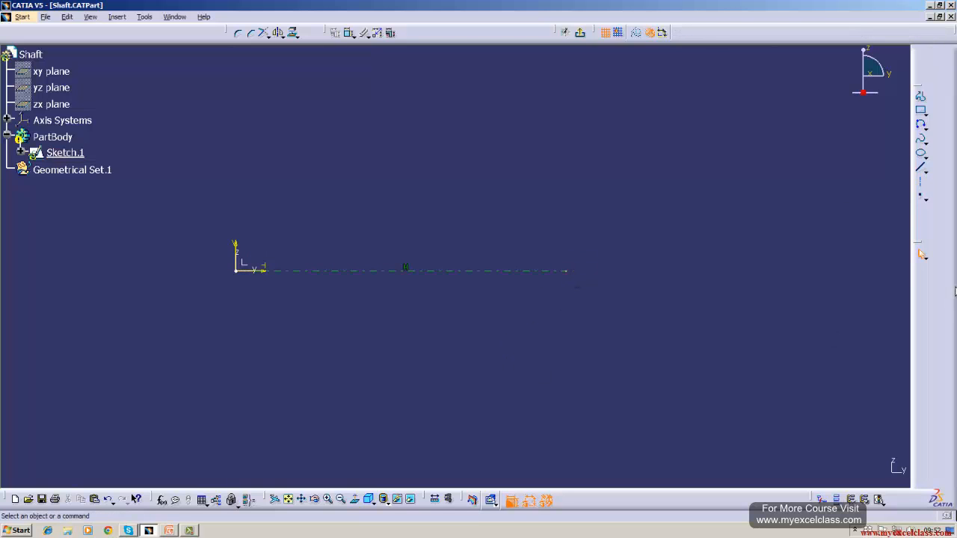
# Draw a vertical line upward from the origin and dimension its length as 30 mm.
pyautogui.click(921, 168)
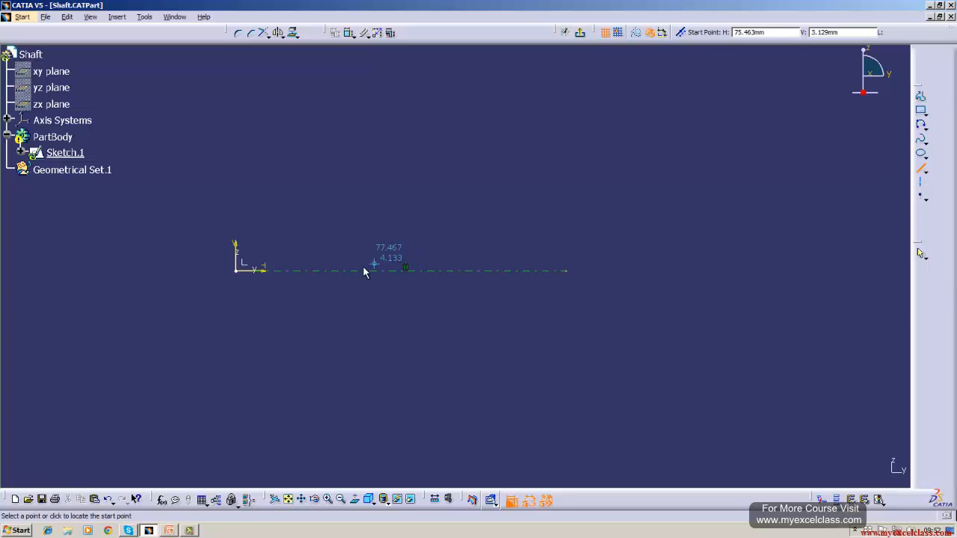
pyautogui.click(233, 272)
pyautogui.click(236, 193)
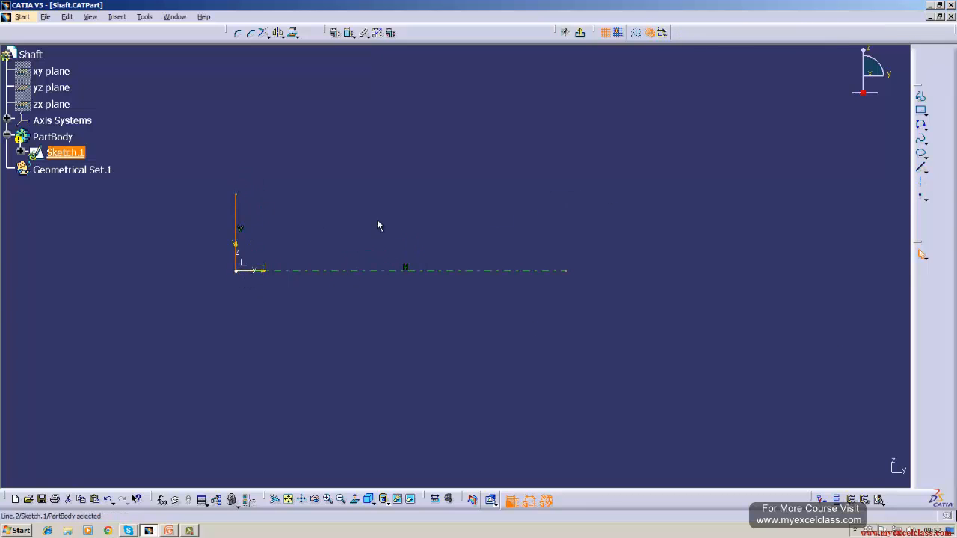
pyautogui.click(348, 32)
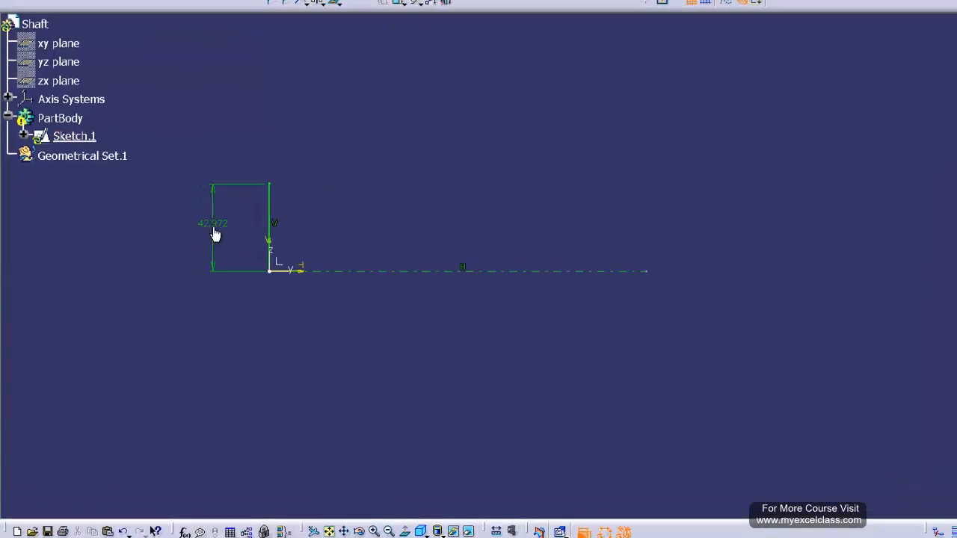
pyautogui.click(214, 234)
pyautogui.doubleClick(223, 221)
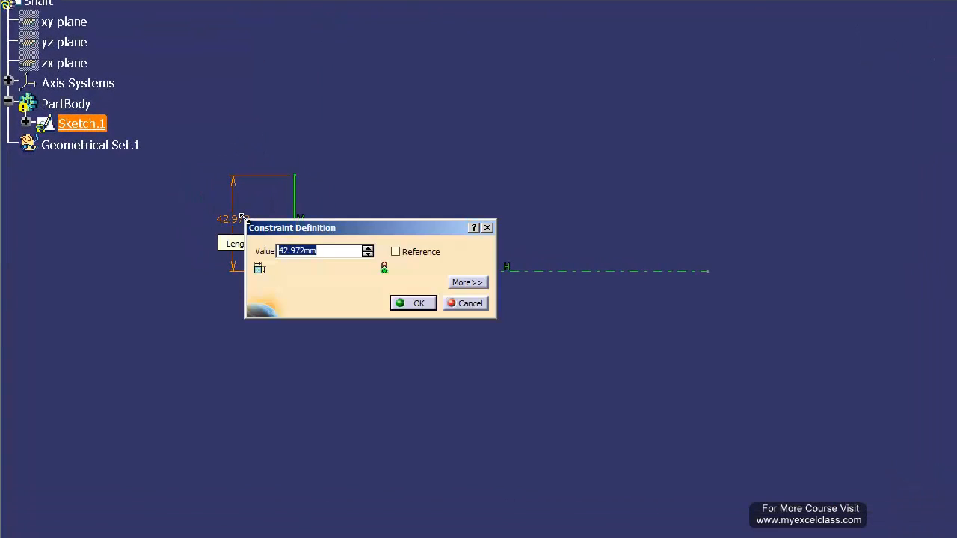
pyautogui.write('35')
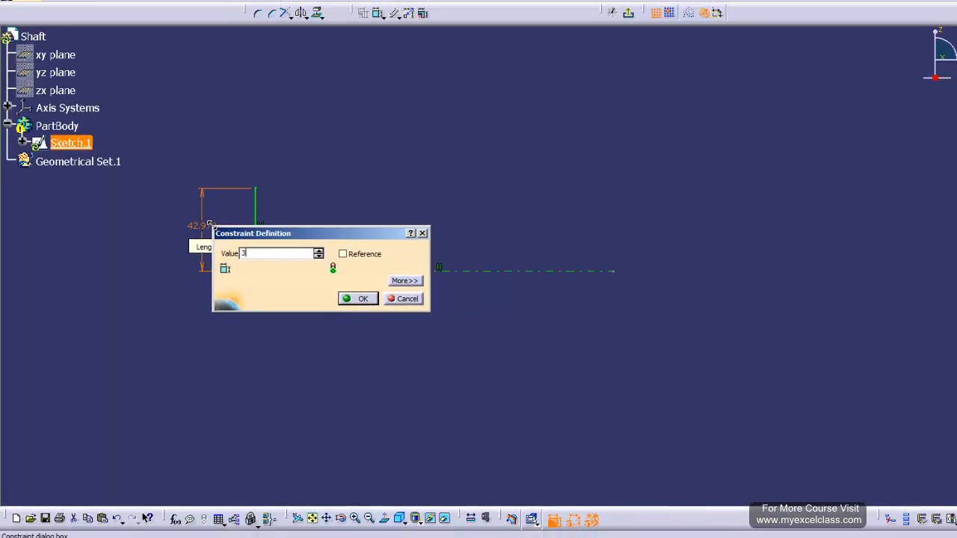
pyautogui.press('Return')
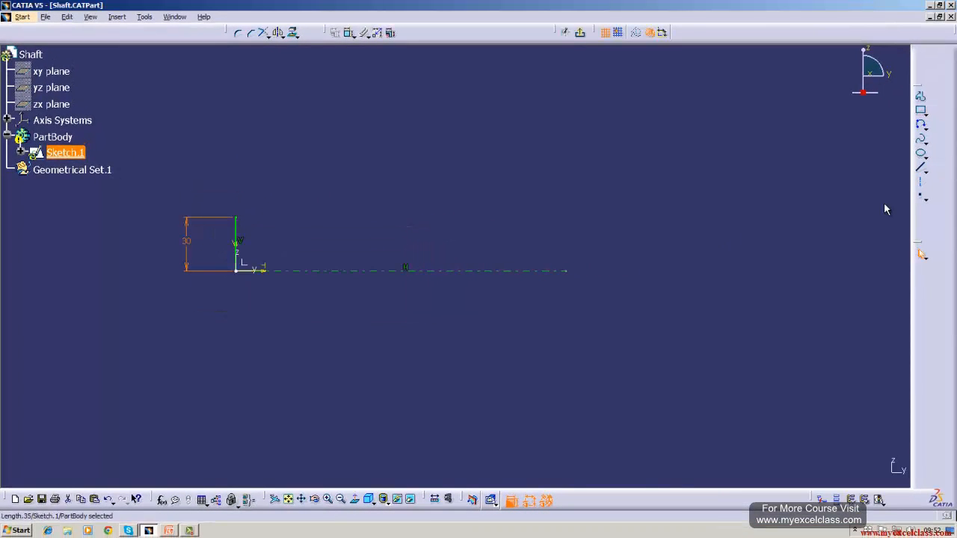
# Draw a horizontal line from the upper end of the vertical line, parallel to the axis, and dimension it as 150 mm.
pyautogui.click(920, 167)
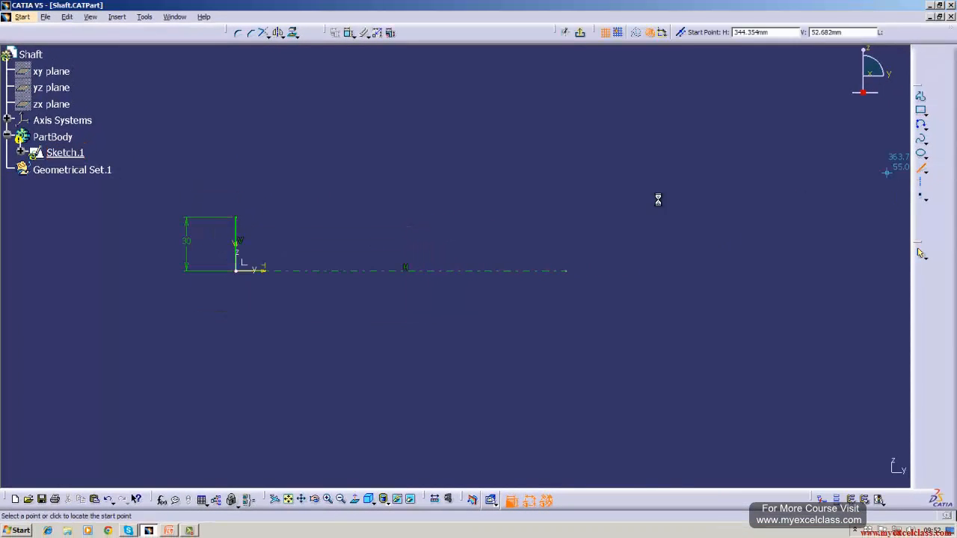
pyautogui.click(235, 217)
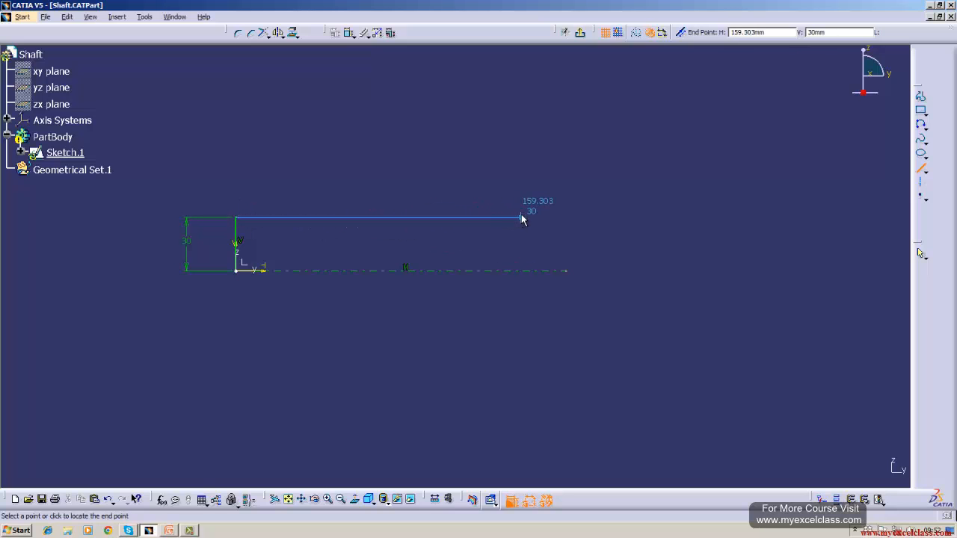
pyautogui.click(521, 218)
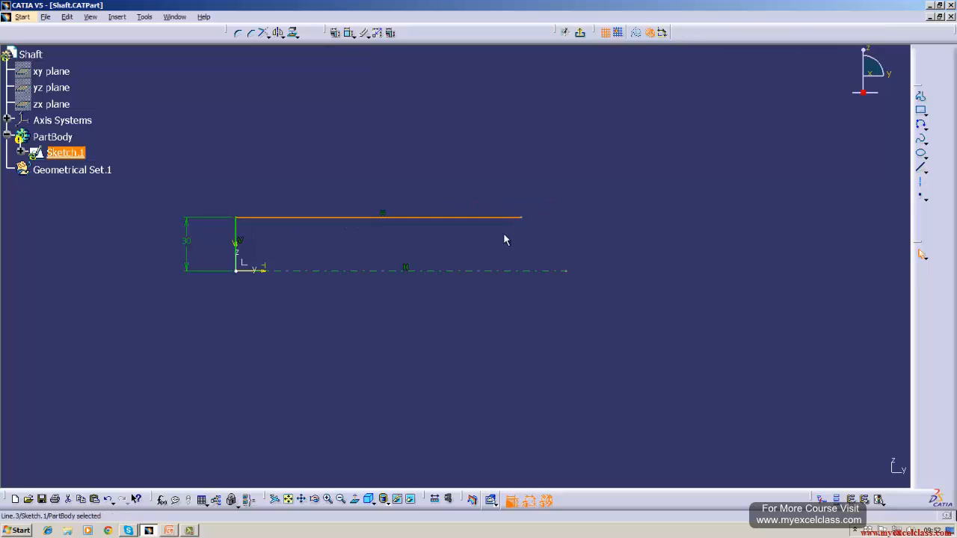
pyautogui.click(348, 33)
pyautogui.click(385, 166)
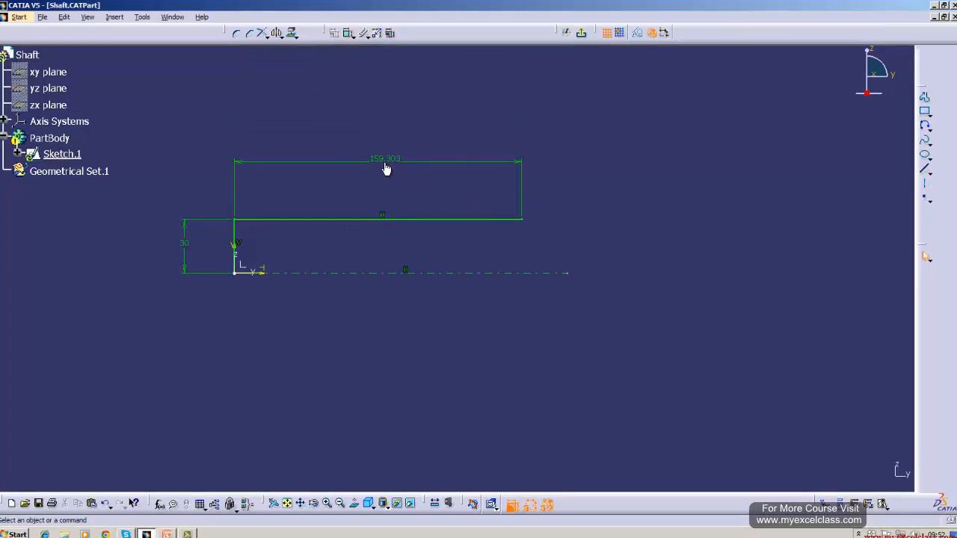
pyautogui.doubleClick(385, 165)
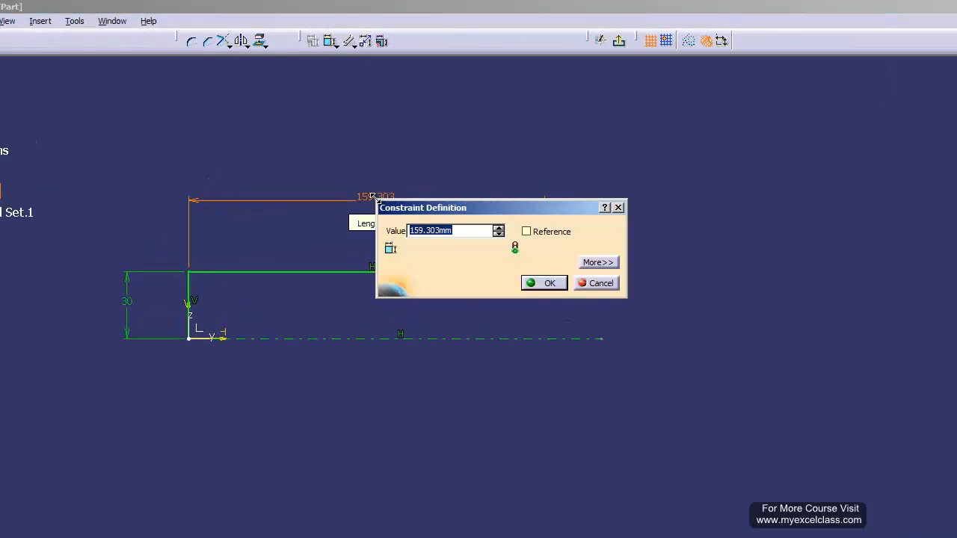
pyautogui.write('150')
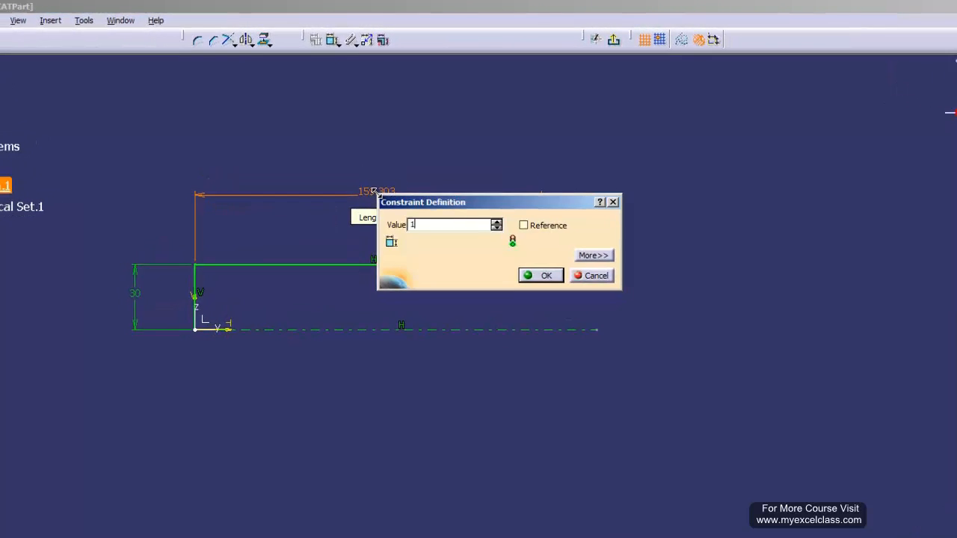
pyautogui.press('Return')
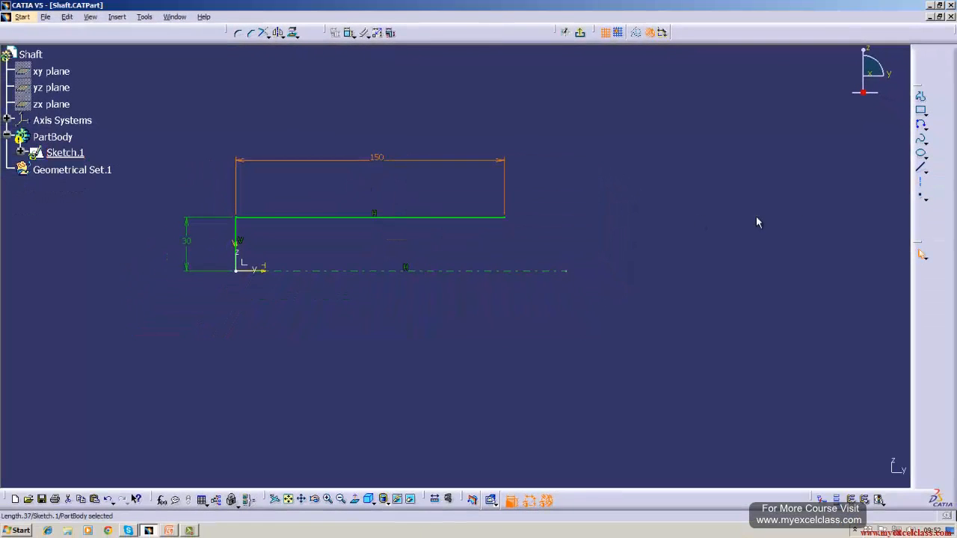
# Close the rectangular profile with a vertical line down to the axis and a line back to the origin, then exit the sketch.
pyautogui.click(921, 166)
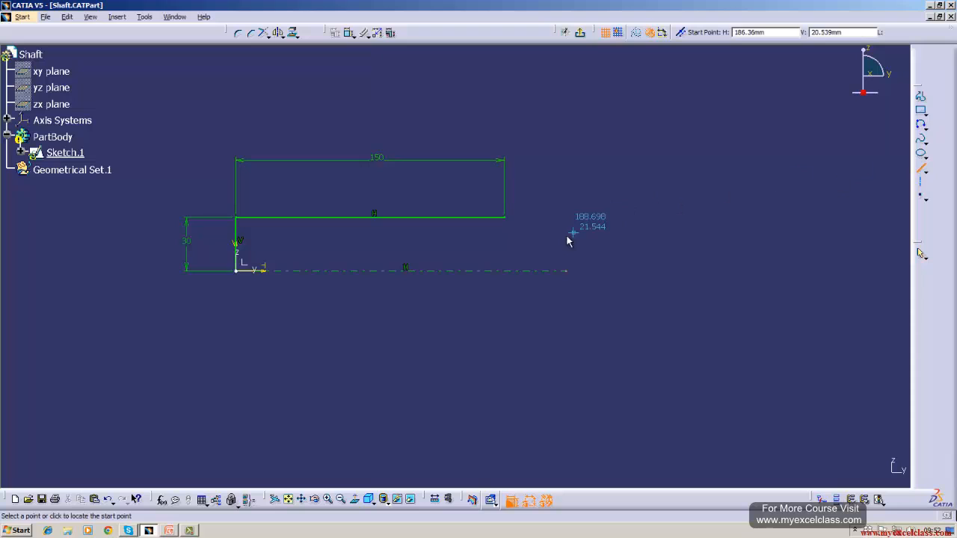
pyautogui.click(505, 218)
pyautogui.click(507, 270)
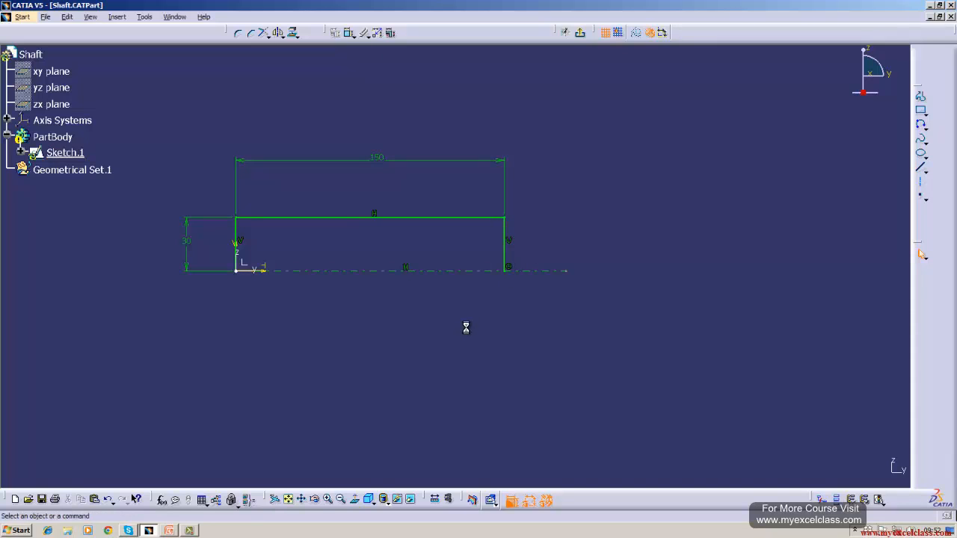
pyautogui.click(921, 167)
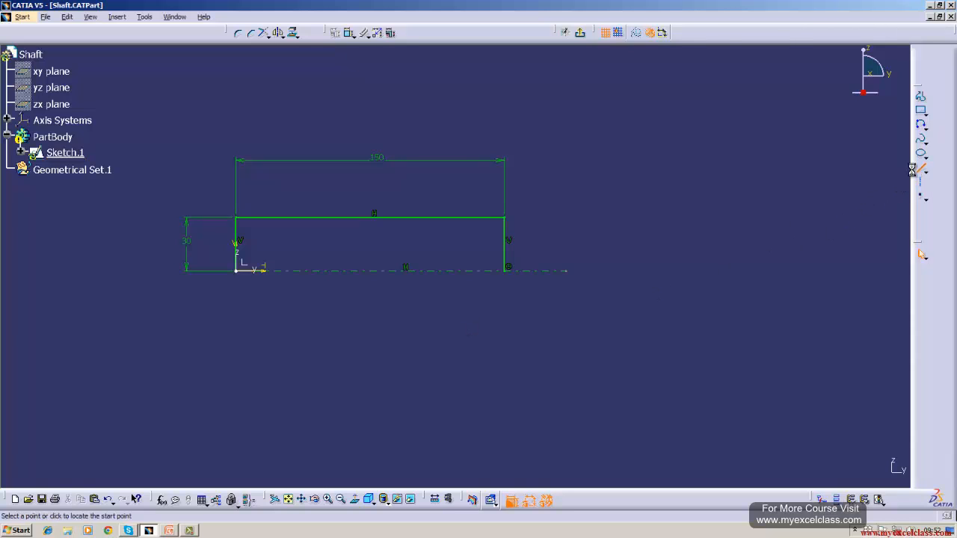
pyautogui.click(505, 270)
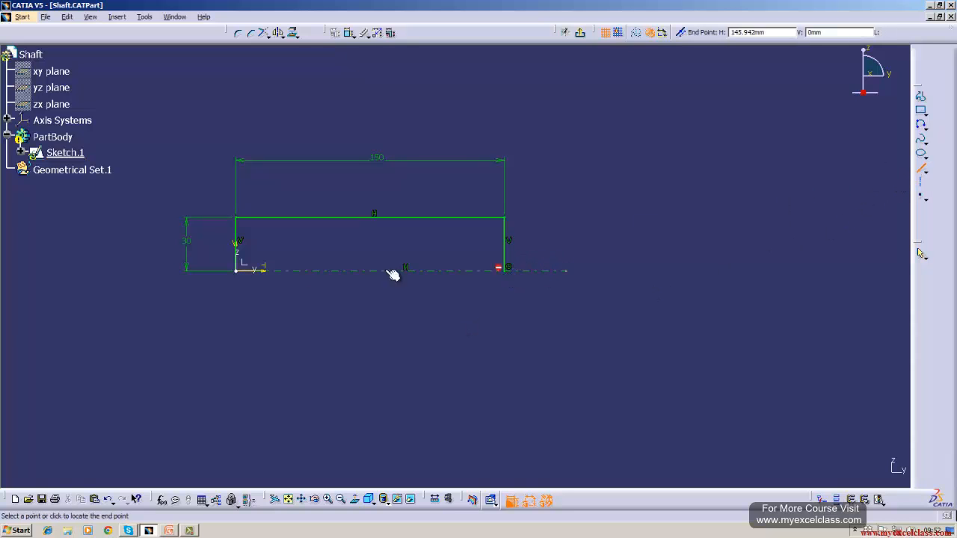
pyautogui.click(237, 271)
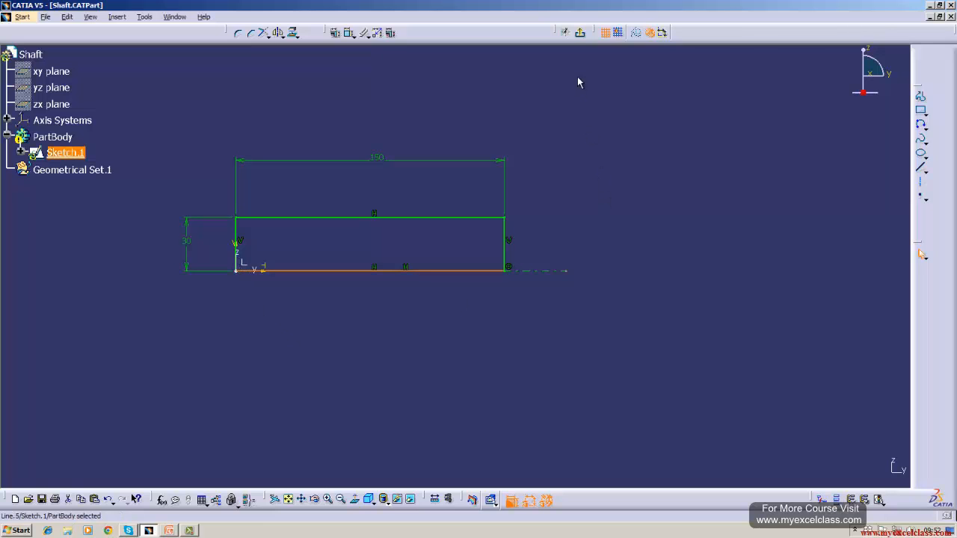
pyautogui.click(580, 33)
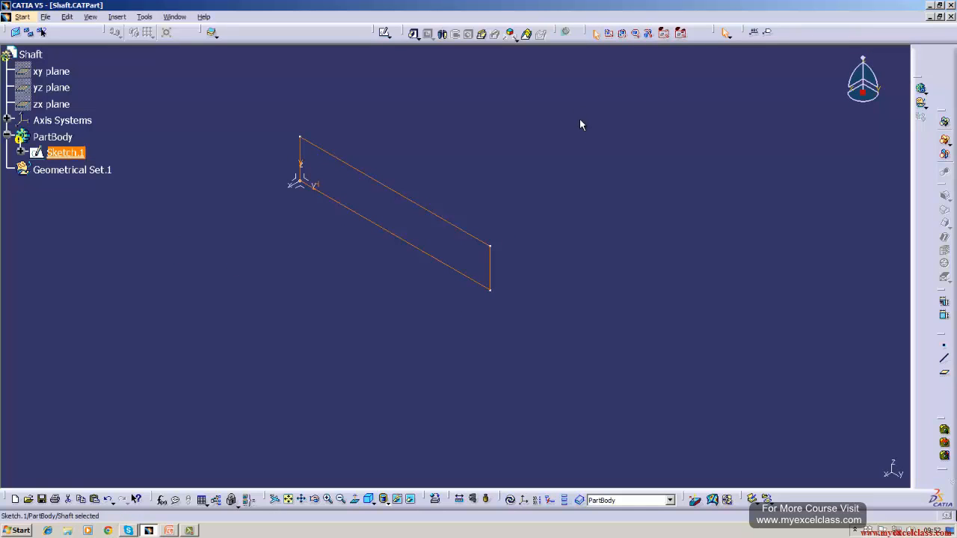
# Start a Shaft from the rectangular sketch and try to create it with first angle 360 degrees and second angle 350 degrees.
pyautogui.click(443, 34)
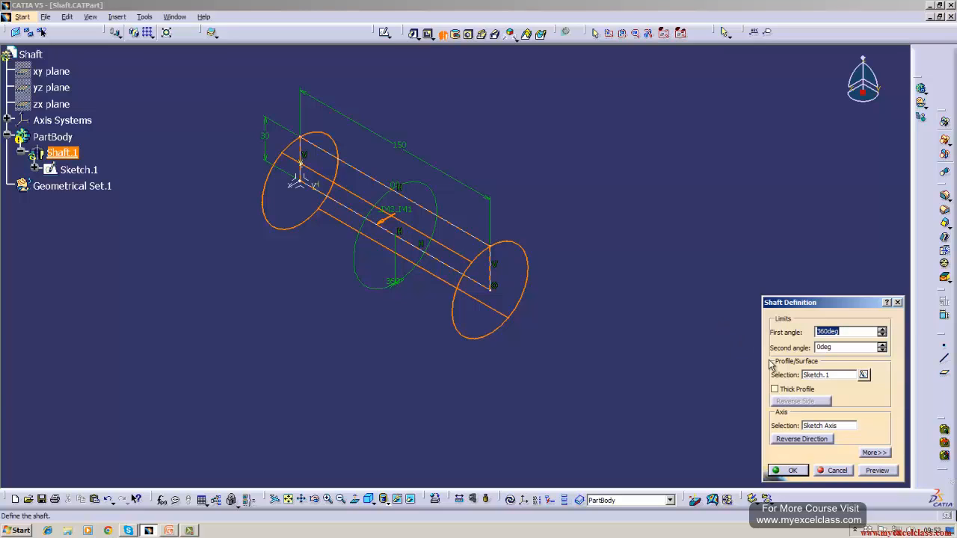
pyautogui.click(845, 347)
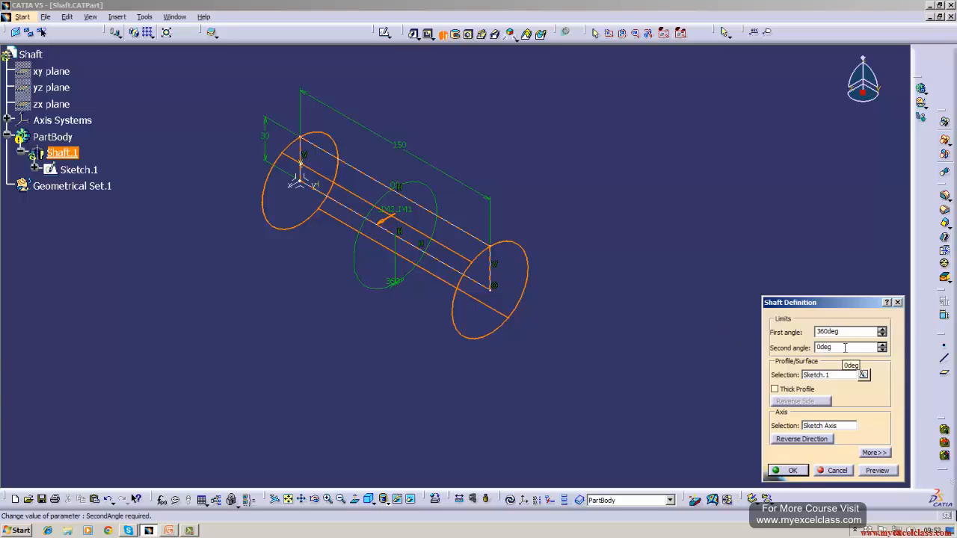
pyautogui.press('BackSpace')
pyautogui.press('BackSpace')
pyautogui.press('BackSpace')
pyautogui.press('BackSpace')
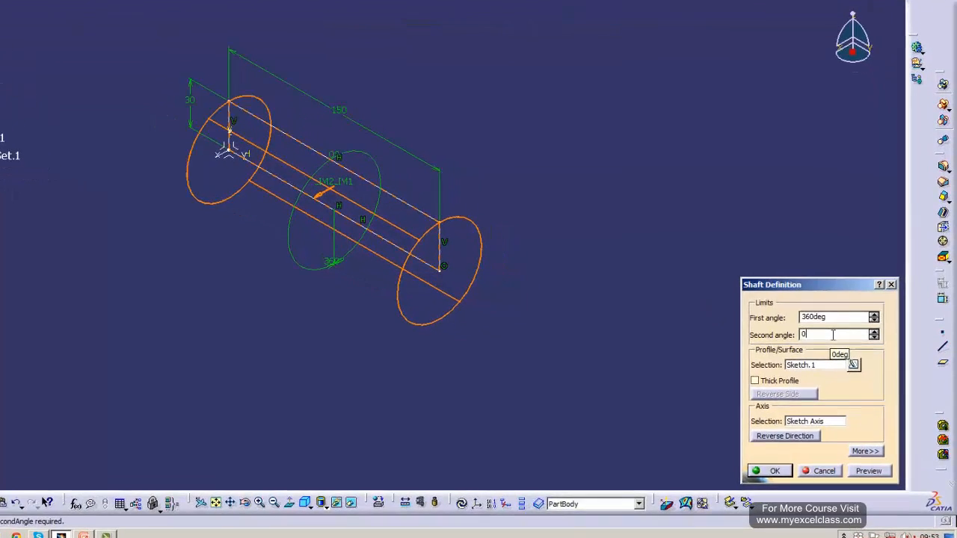
pyautogui.write('350')
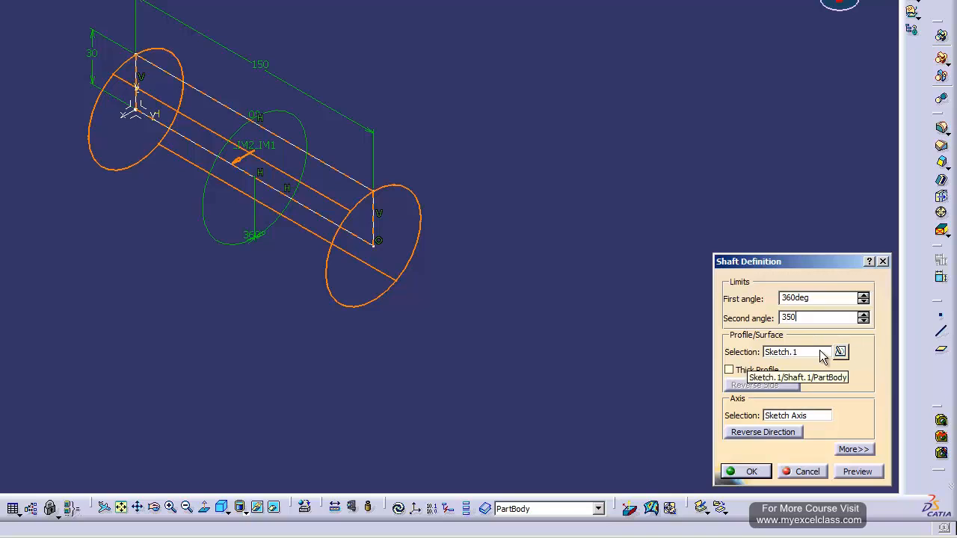
pyautogui.click(820, 351)
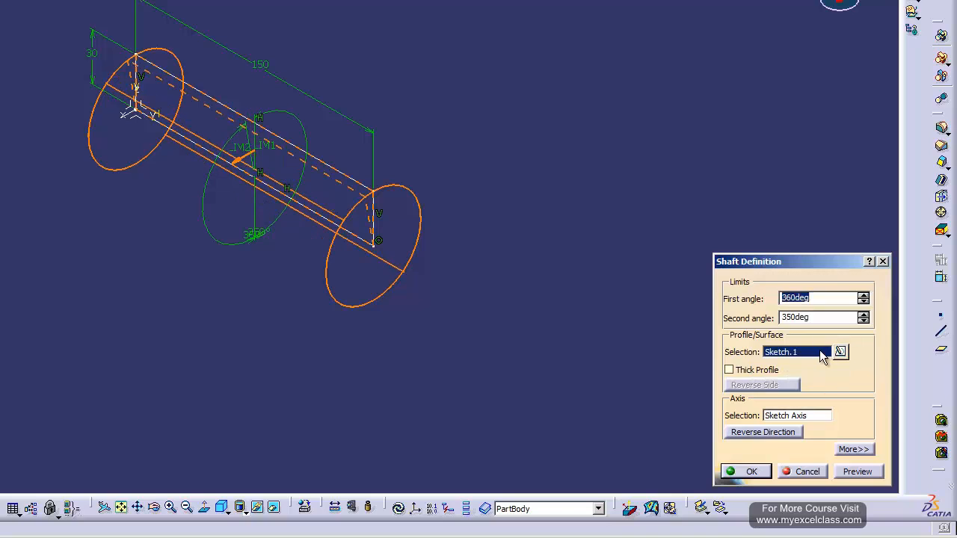
pyautogui.click(760, 472)
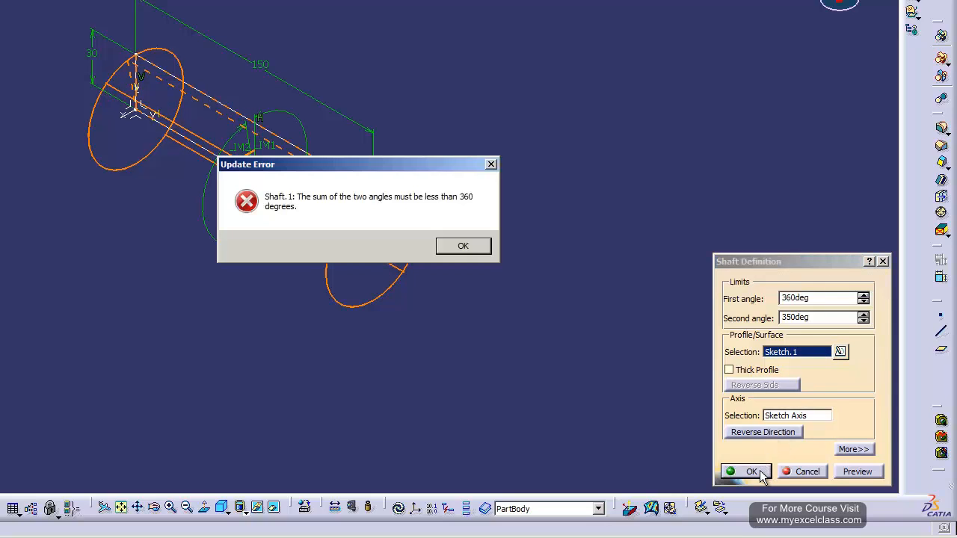
pyautogui.click(475, 251)
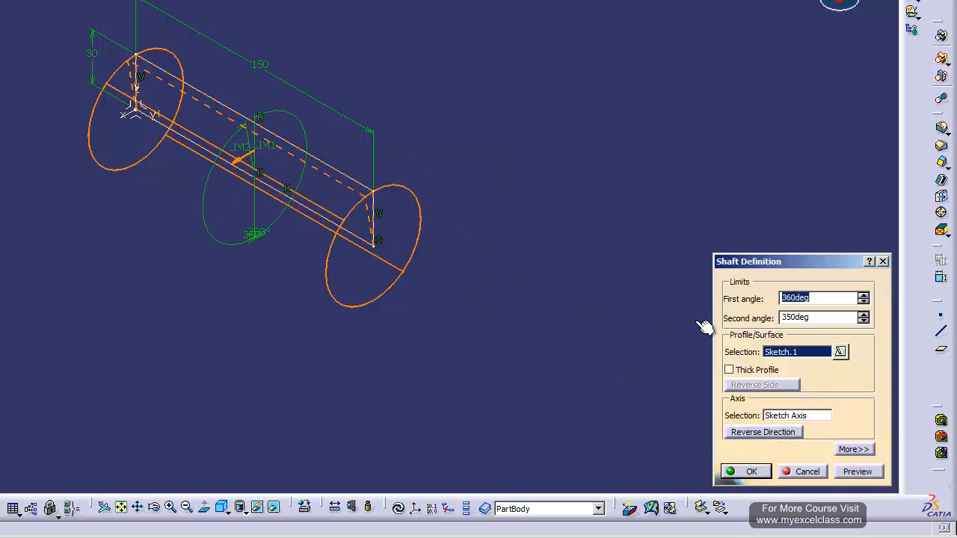
# Set the shaft's second angle to 360 degrees.
pyautogui.click(820, 318)
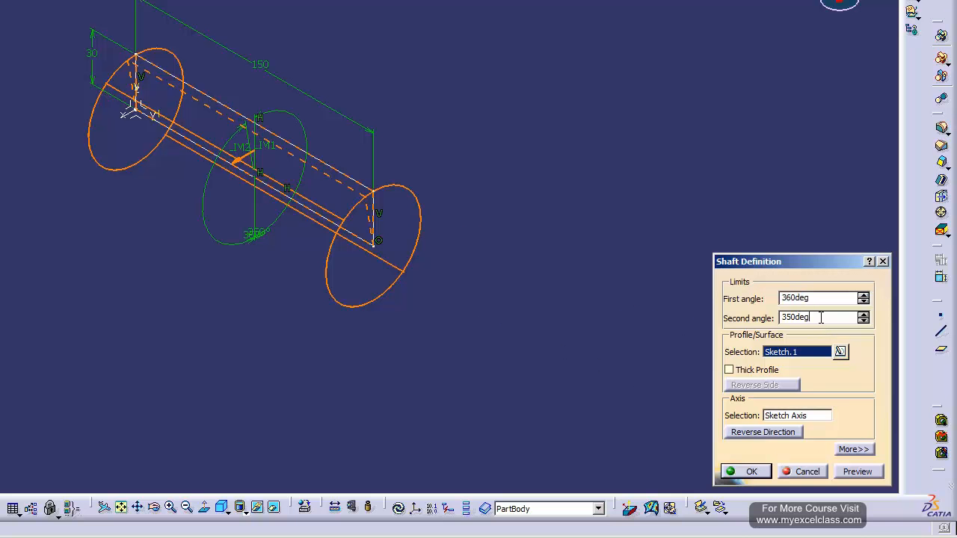
pyautogui.press('BackSpace')
pyautogui.press('BackSpace')
pyautogui.press('BackSpace')
pyautogui.press('BackSpace')
pyautogui.press('BackSpace')
pyautogui.write('60')
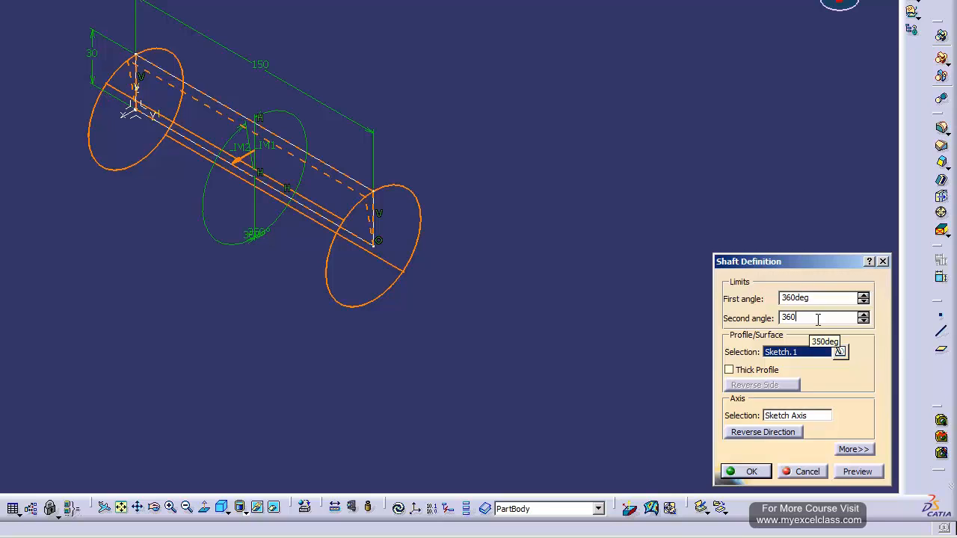
# Set the shaft's first angle to 350 degrees and try to create the shaft.
pyautogui.click(814, 297)
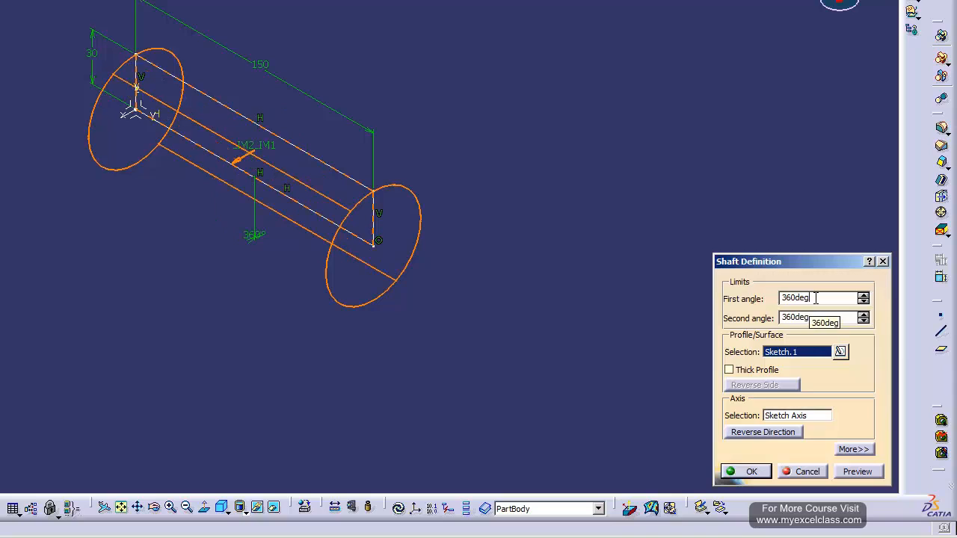
pyautogui.press('BackSpace')
pyautogui.press('BackSpace')
pyautogui.press('BackSpace')
pyautogui.press('BackSpace')
pyautogui.press('BackSpace')
pyautogui.press('BackSpace')
pyautogui.write('350')
pyautogui.press('Return')
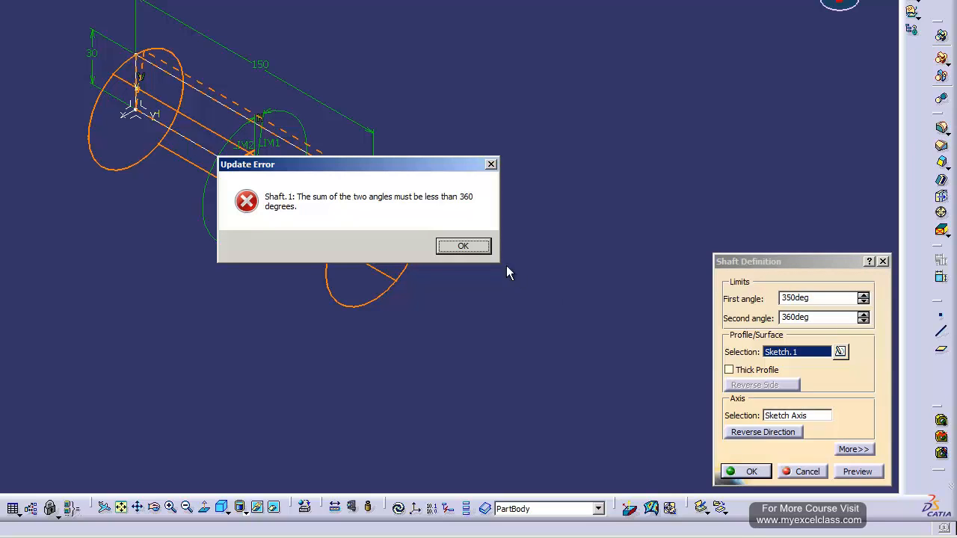
# Dismiss the update error and set the shaft's first angle to 10 degrees.
pyautogui.click(464, 246)
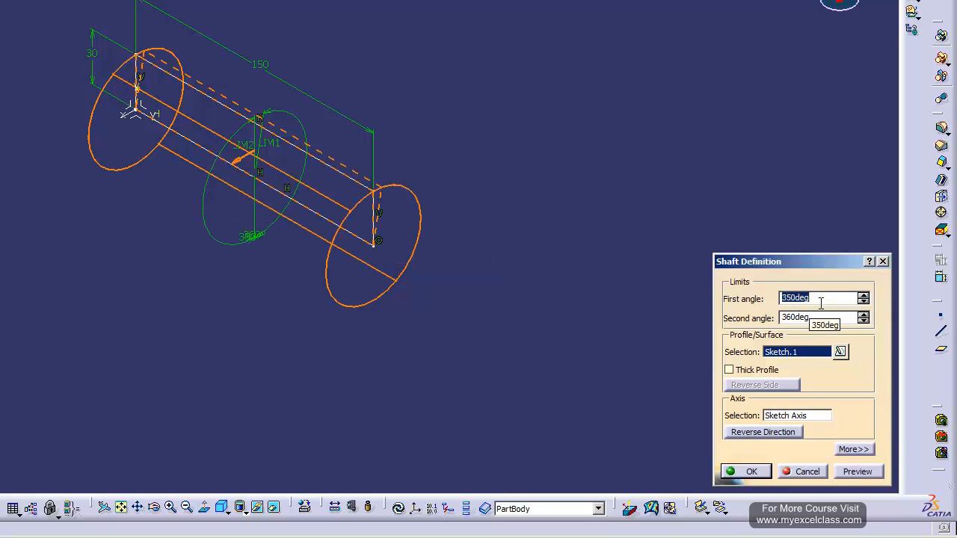
pyautogui.press('BackSpace')
pyautogui.write('10')
pyautogui.press('Return')
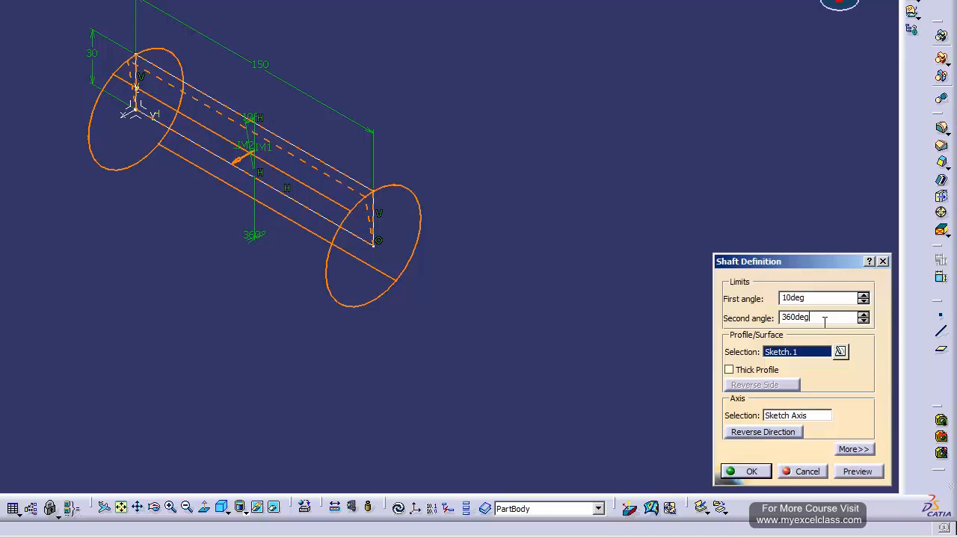
# Set the shaft's second angle to 350 degrees and create the shaft.
pyautogui.press('BackSpace')
pyautogui.press('BackSpace')
pyautogui.press('BackSpace')
pyautogui.press('BackSpace')
pyautogui.press('BackSpace')
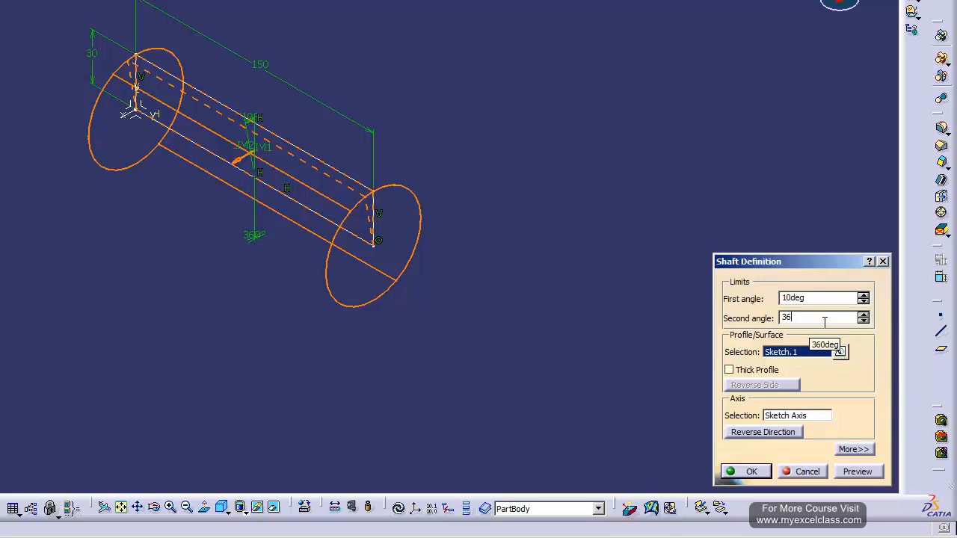
pyautogui.write('50')
pyautogui.press('Return')
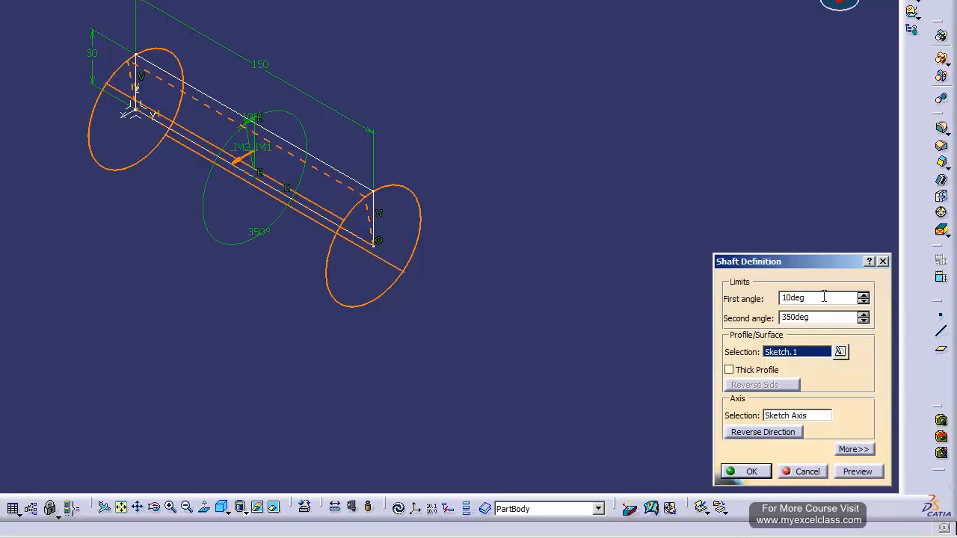
pyautogui.click(746, 472)
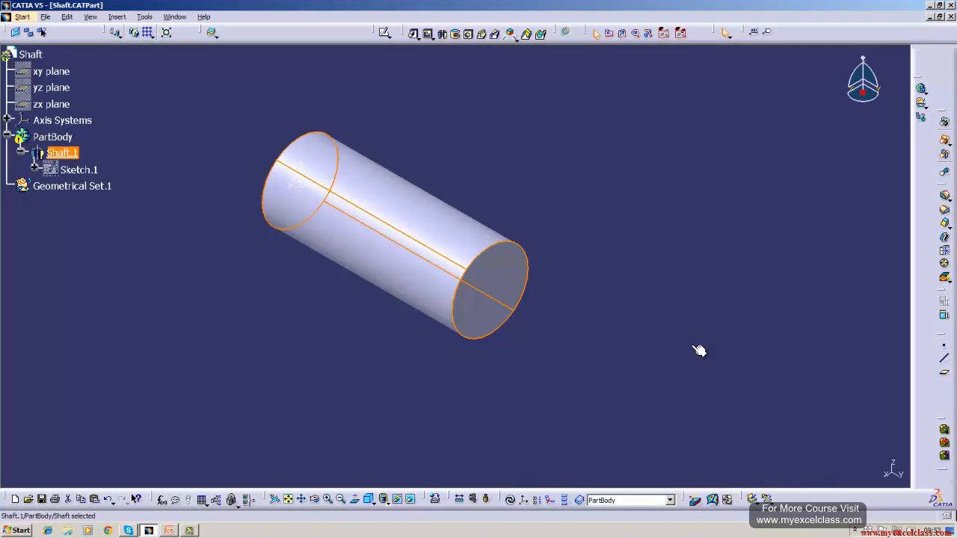
pyautogui.click(692, 345)
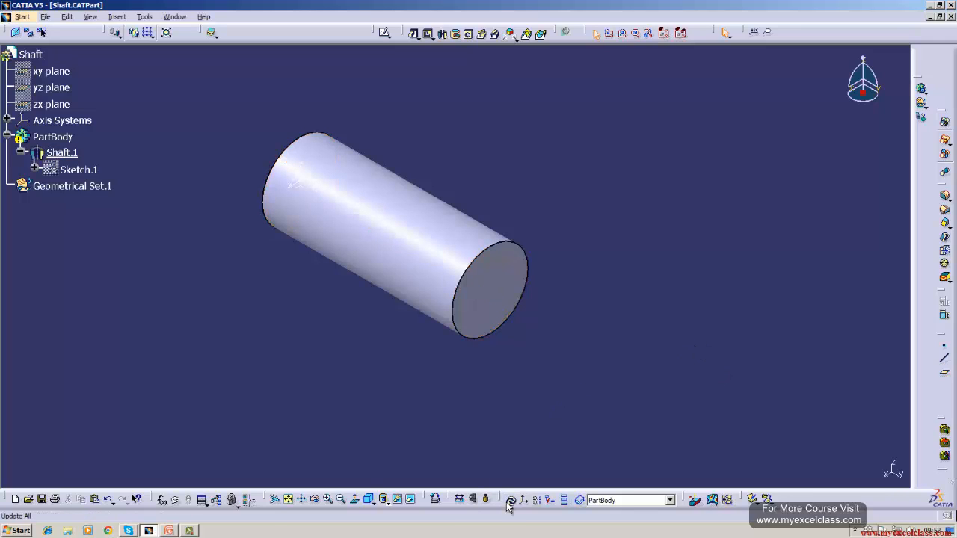
# Reopen the shaft, try to apply a first angle of 90 degrees with the second angle kept at 350 degrees, and close the update diagnosis.
pyautogui.click(328, 499)
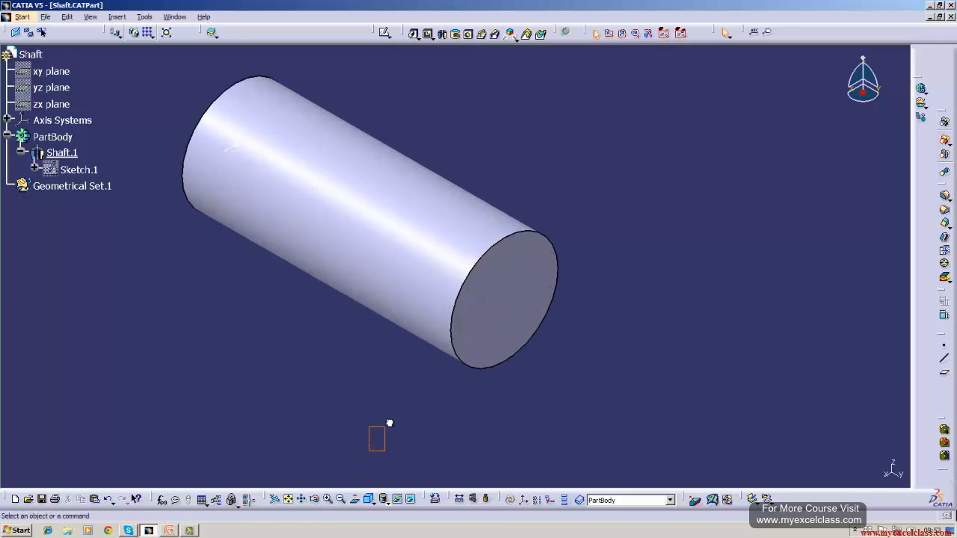
pyautogui.click(314, 498)
pyautogui.moveTo(344, 441); pyautogui.dragTo(344, 329)
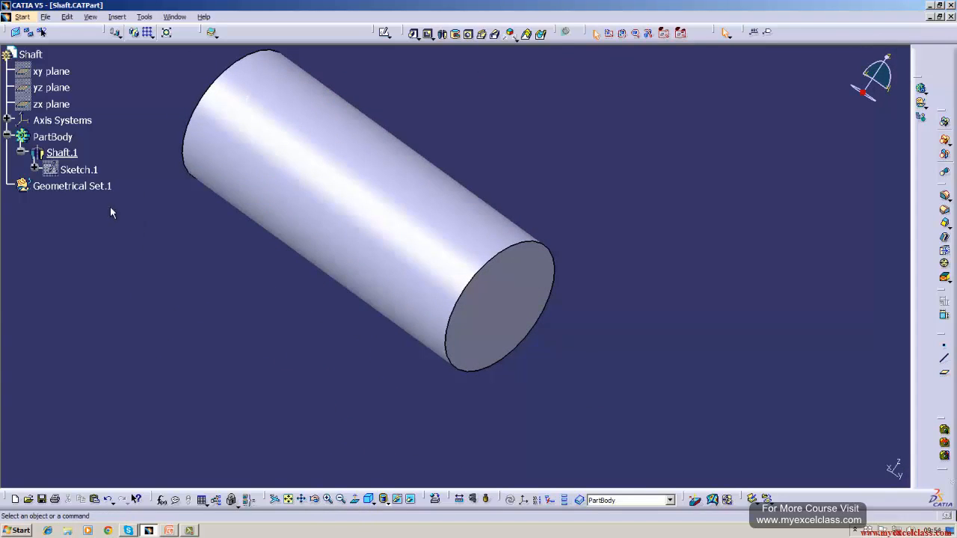
pyautogui.doubleClick(69, 154)
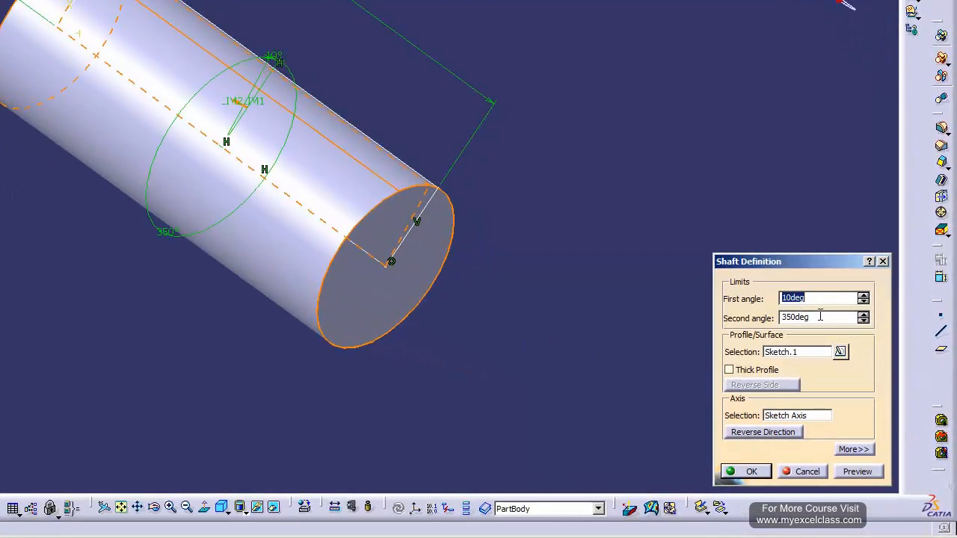
pyautogui.click(820, 317)
pyautogui.doubleClick(820, 316)
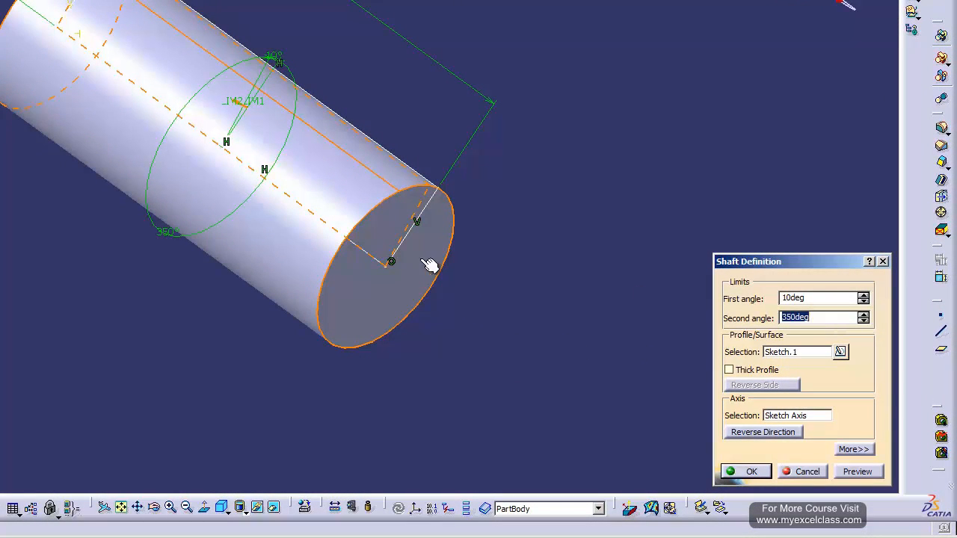
pyautogui.click(812, 298)
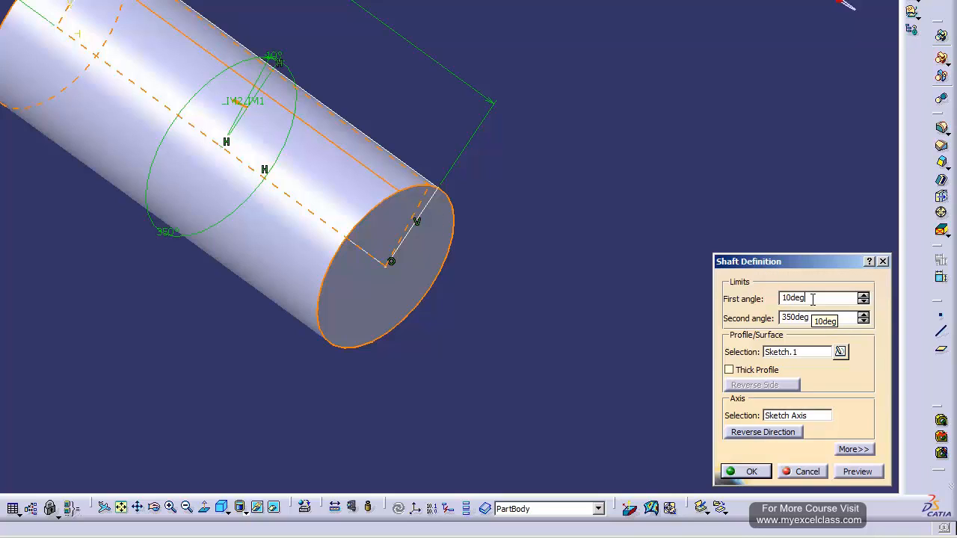
pyautogui.press('BackSpace')
pyautogui.press('BackSpace')
pyautogui.press('BackSpace')
pyautogui.press('BackSpace')
pyautogui.press('BackSpace')
pyautogui.write('90')
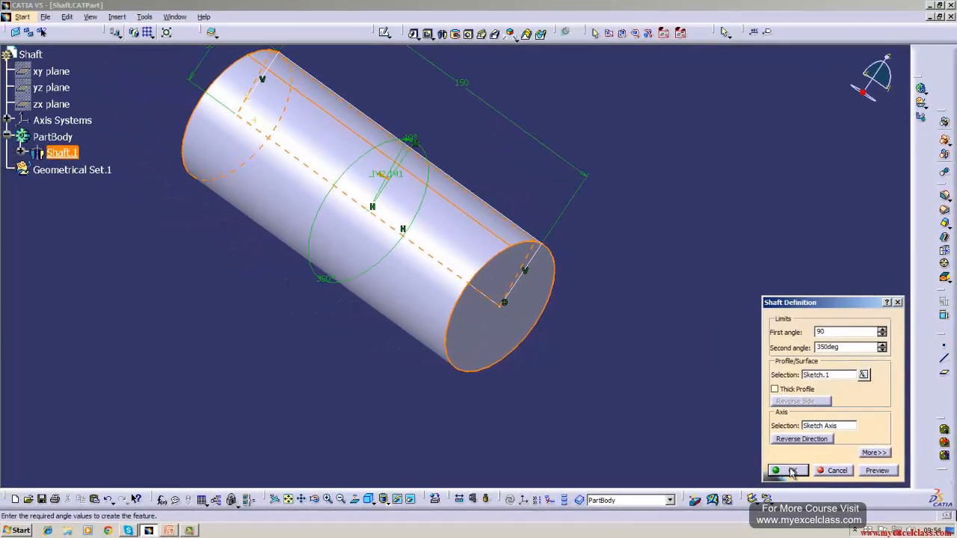
pyautogui.click(790, 469)
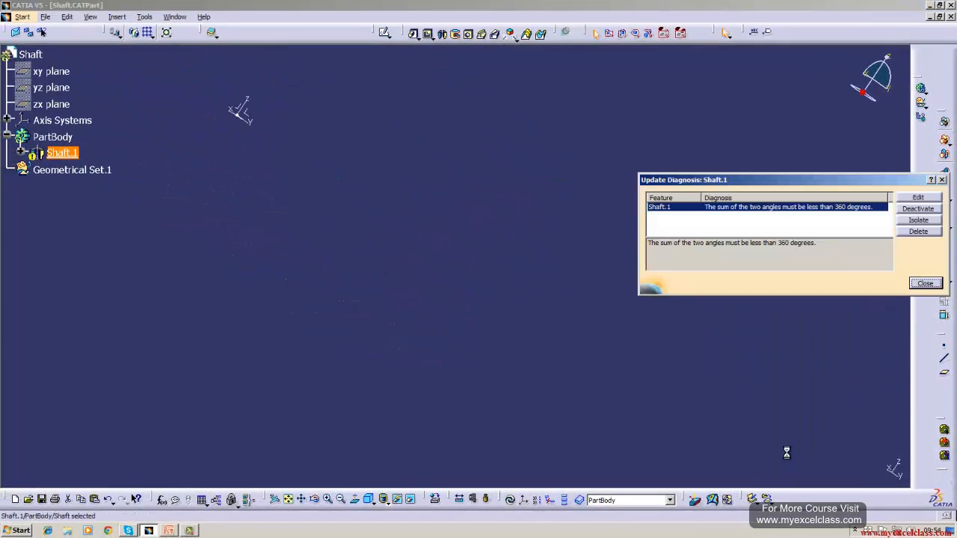
pyautogui.click(925, 284)
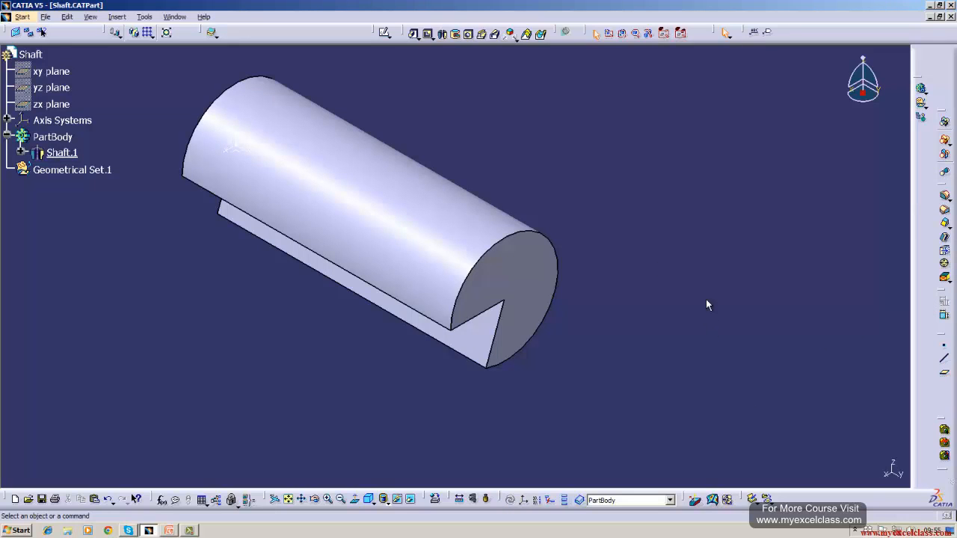
# Reopen the shaft definition, switch to the standard right view and set the first angle to 70 degrees.
pyautogui.click(75, 152)
pyautogui.doubleClick(74, 152)
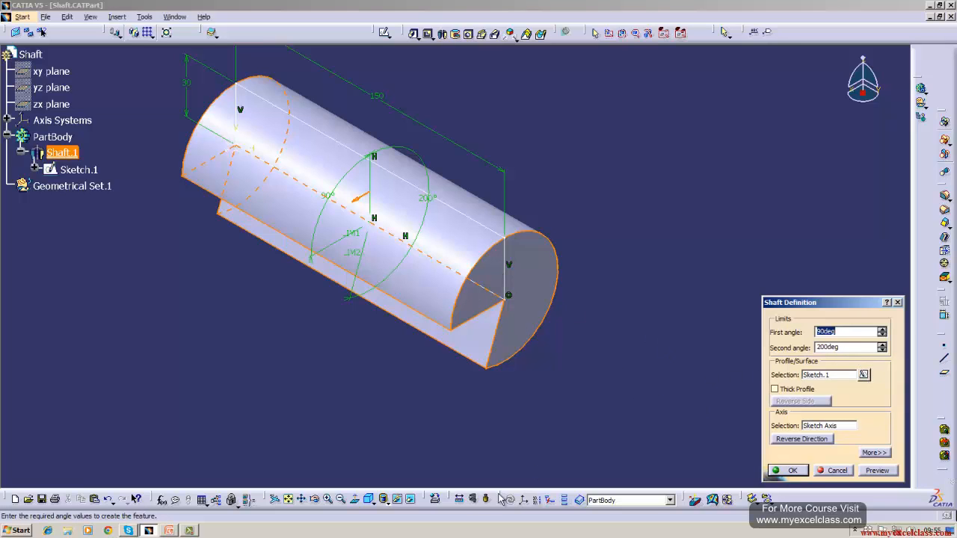
pyautogui.click(372, 501)
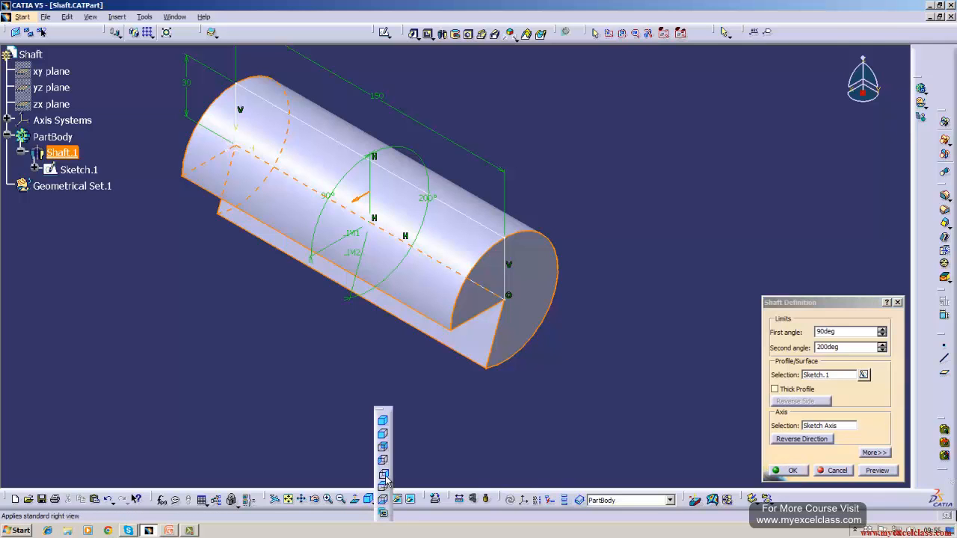
pyautogui.click(384, 476)
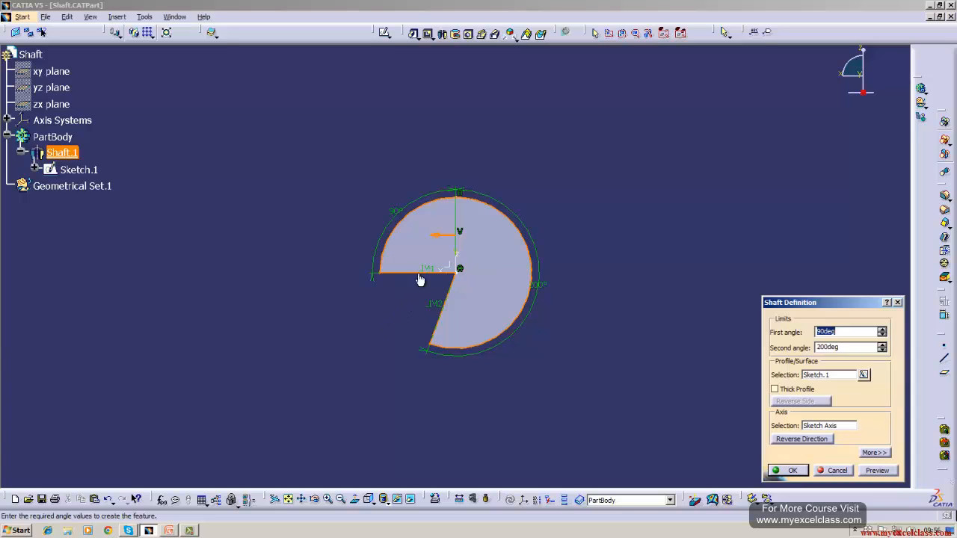
pyautogui.click(854, 335)
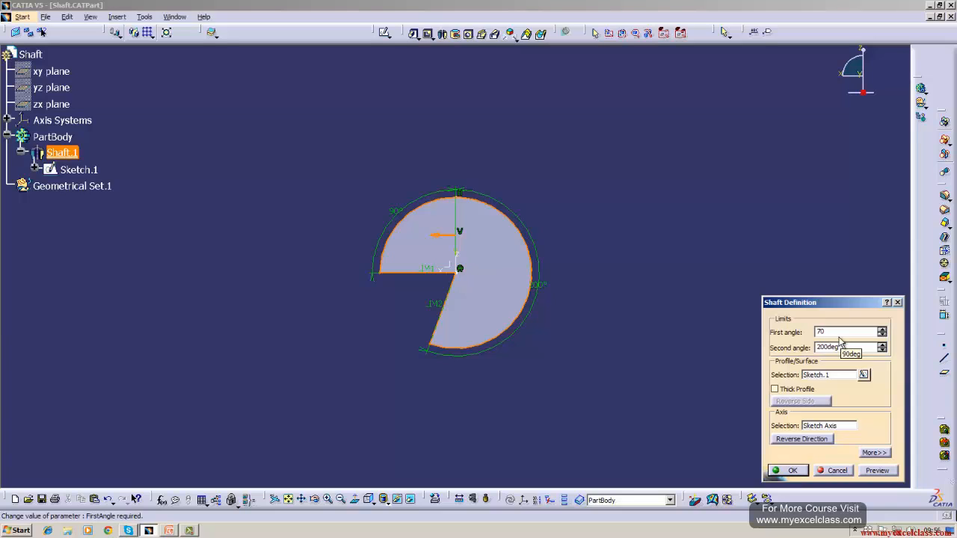
pyautogui.click(846, 432)
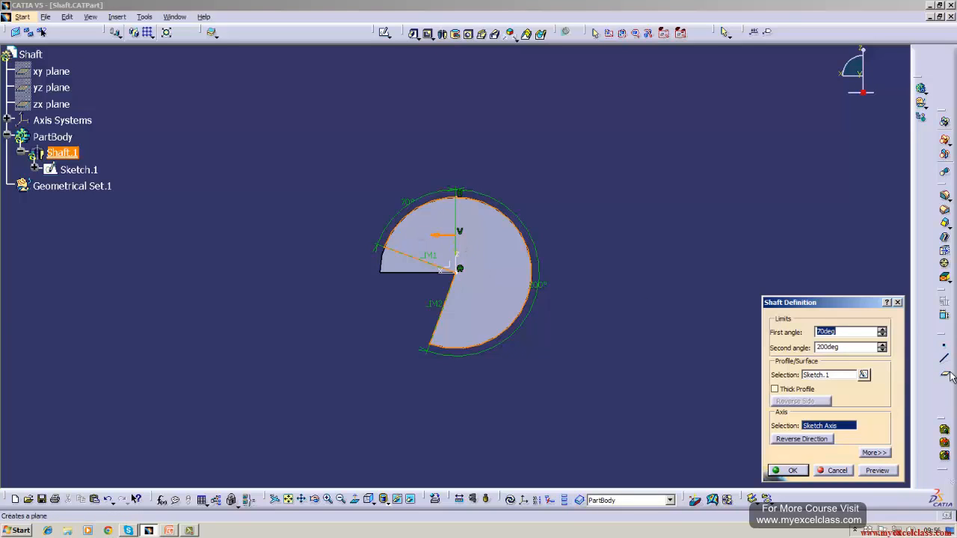
# Set the shaft's first angle to -70 degrees and apply the change.
pyautogui.click(845, 332)
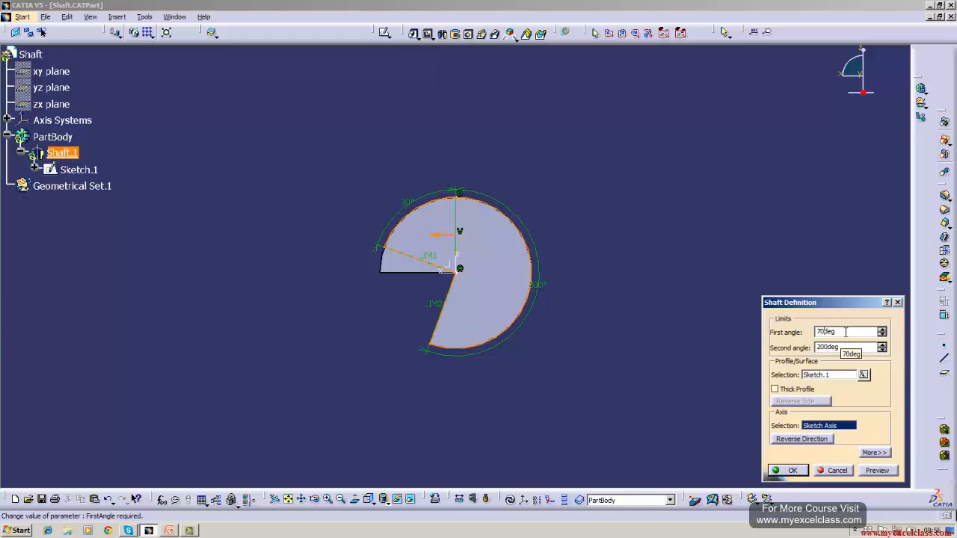
pyautogui.press('Return')
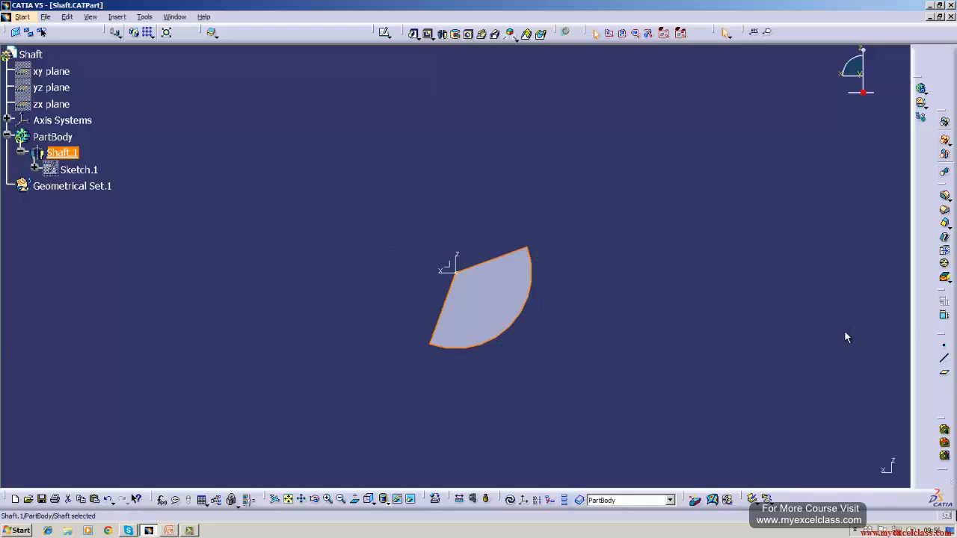
pyautogui.click(846, 337)
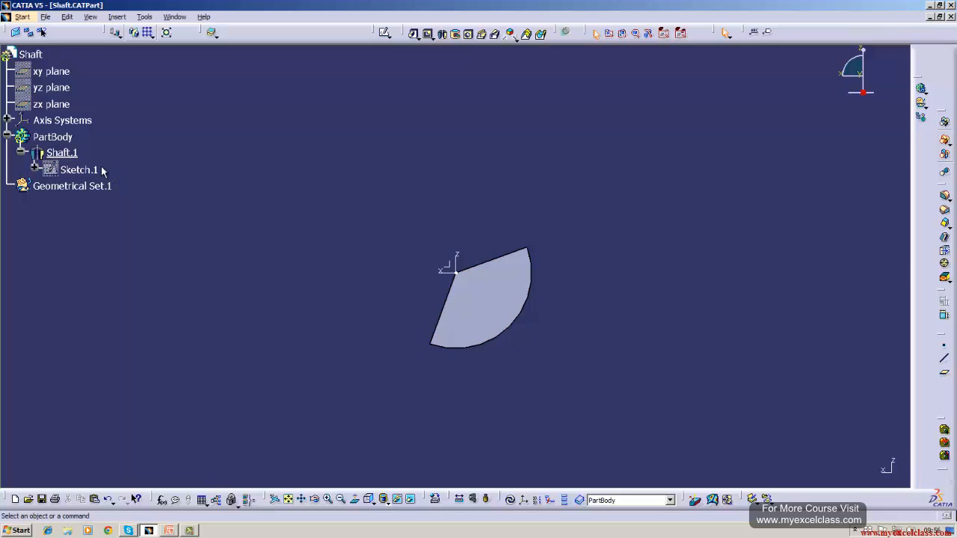
# Reopen the shaft definition, set the first angle to 0 degrees and apply it.
pyautogui.doubleClick(67, 153)
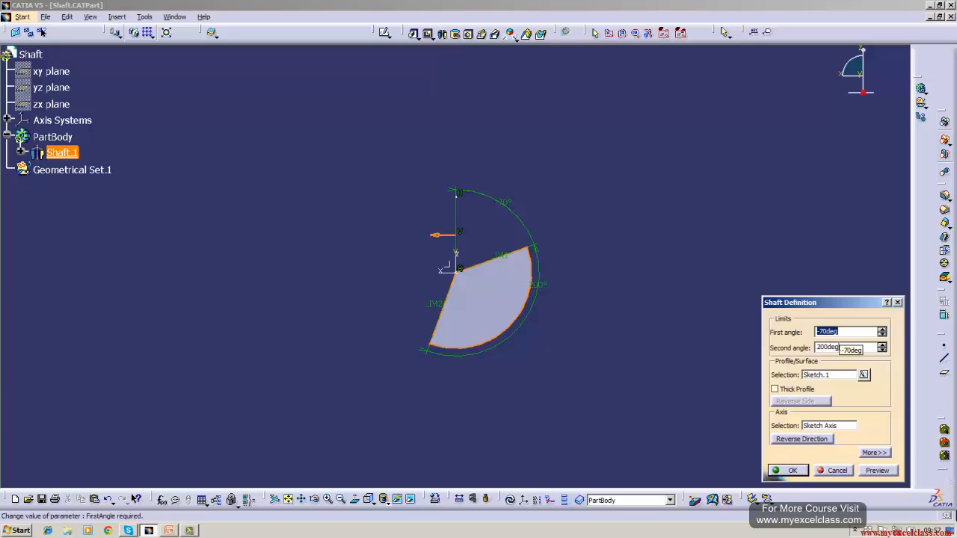
pyautogui.click(854, 331)
pyautogui.press('BackSpace')
pyautogui.press('BackSpace')
pyautogui.press('BackSpace')
pyautogui.press('BackSpace')
pyautogui.write('0')
pyautogui.click(855, 348)
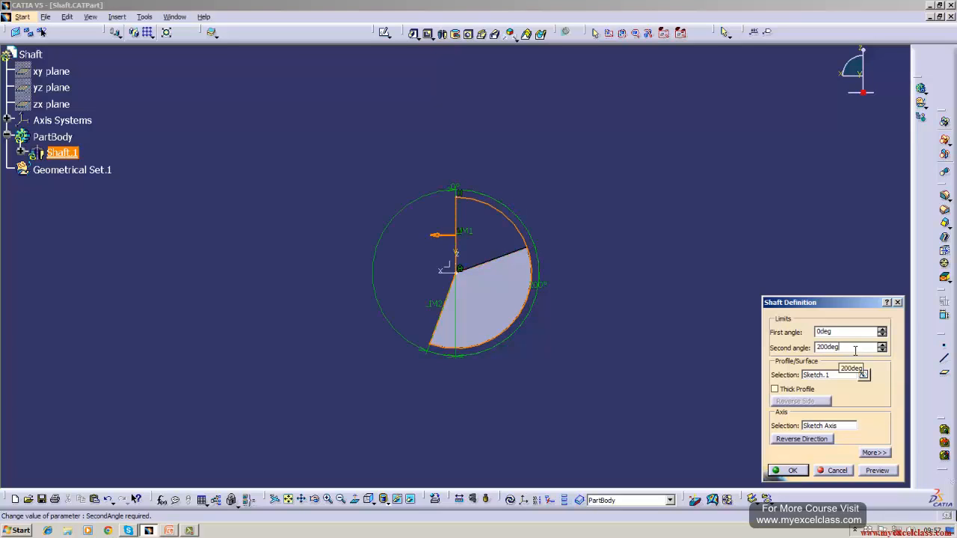
pyautogui.click(776, 469)
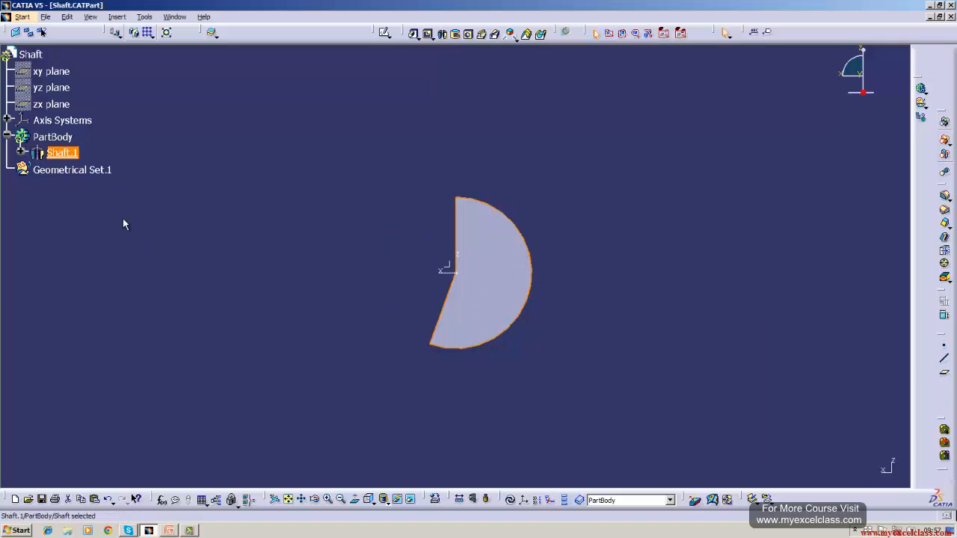
# Edit the shaft again to set its second angle to 10 degrees and apply it.
pyautogui.doubleClick(63, 152)
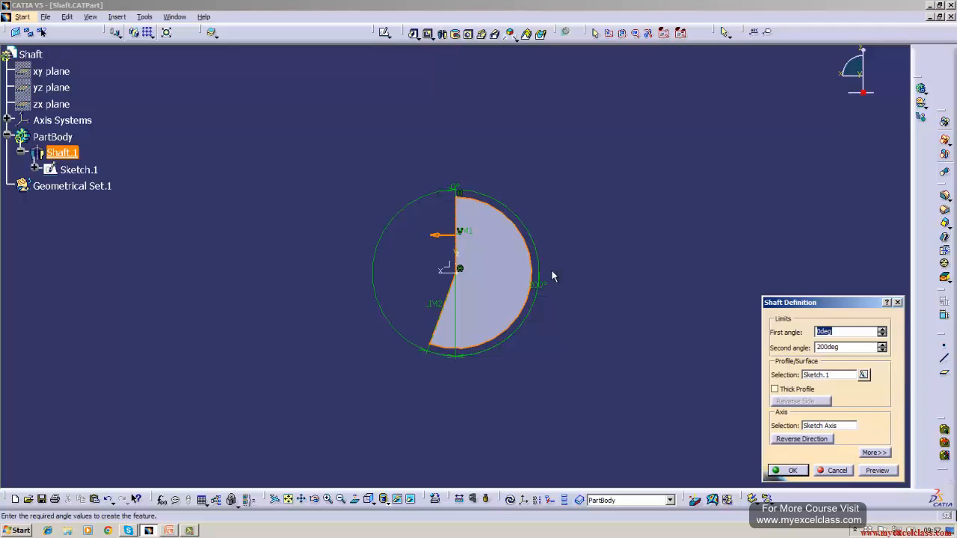
pyautogui.click(850, 347)
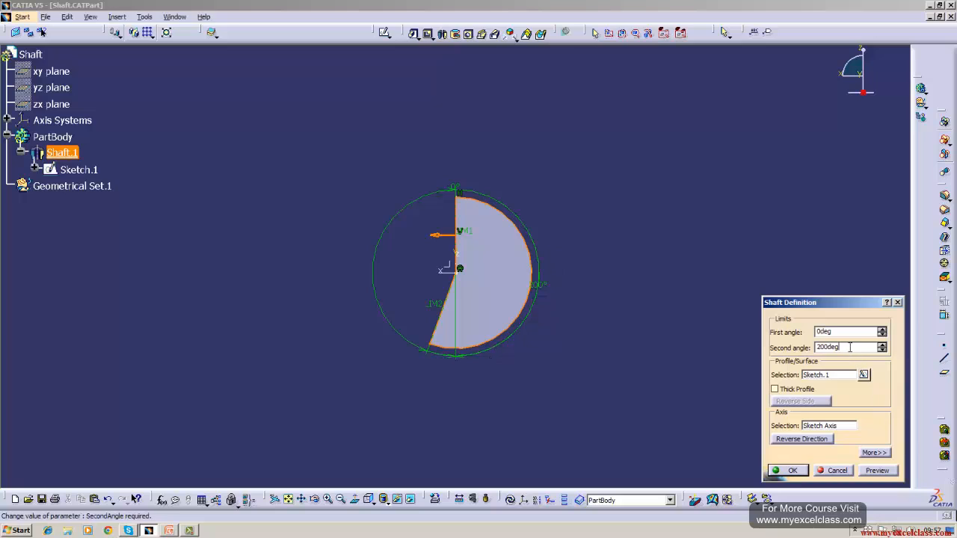
pyautogui.press('BackSpace')
pyautogui.press('BackSpace')
pyautogui.press('BackSpace')
pyautogui.press('BackSpace')
pyautogui.press('Return')
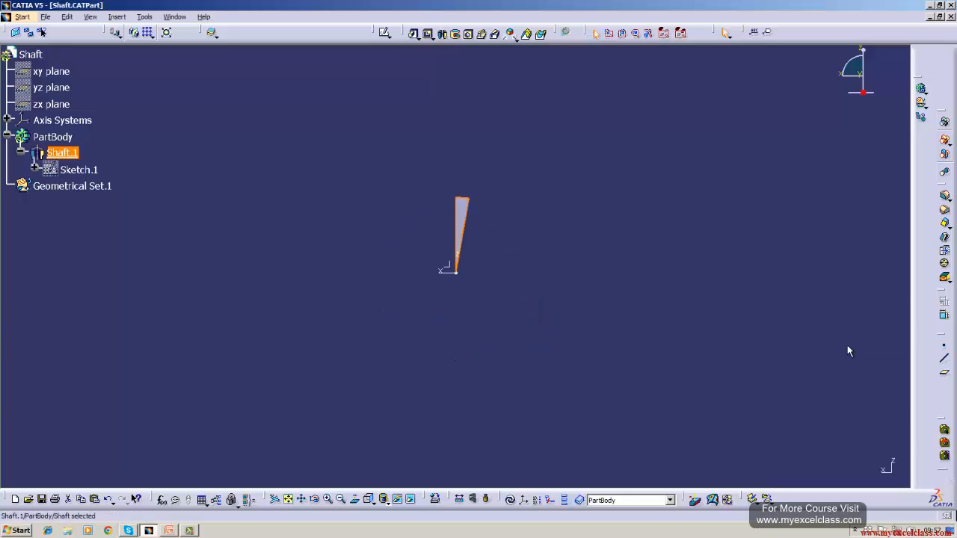
pyautogui.click(859, 358)
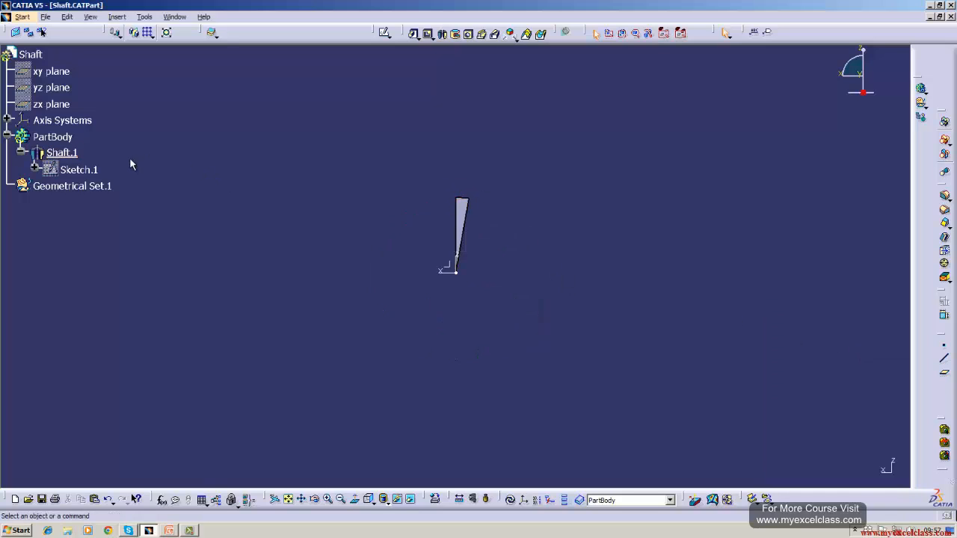
# Edit the shaft again to set its second angle to 30 degrees and apply it.
pyautogui.doubleClick(62, 153)
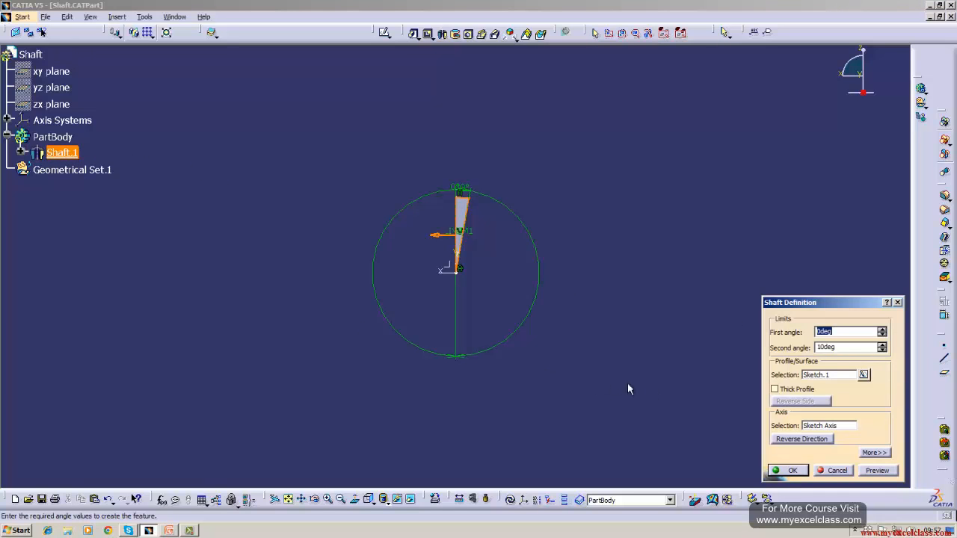
pyautogui.click(838, 346)
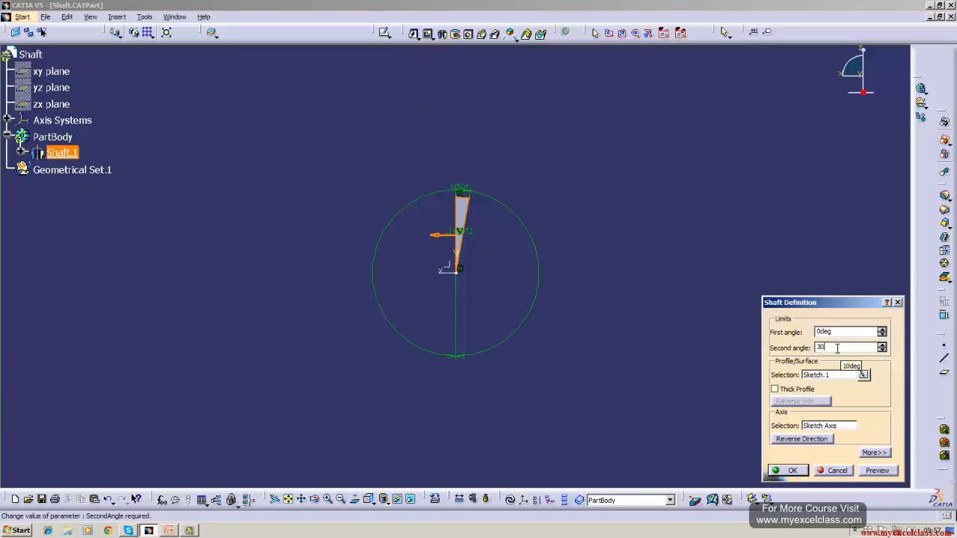
pyautogui.write('30')
pyautogui.press('Return')
pyautogui.click(835, 347)
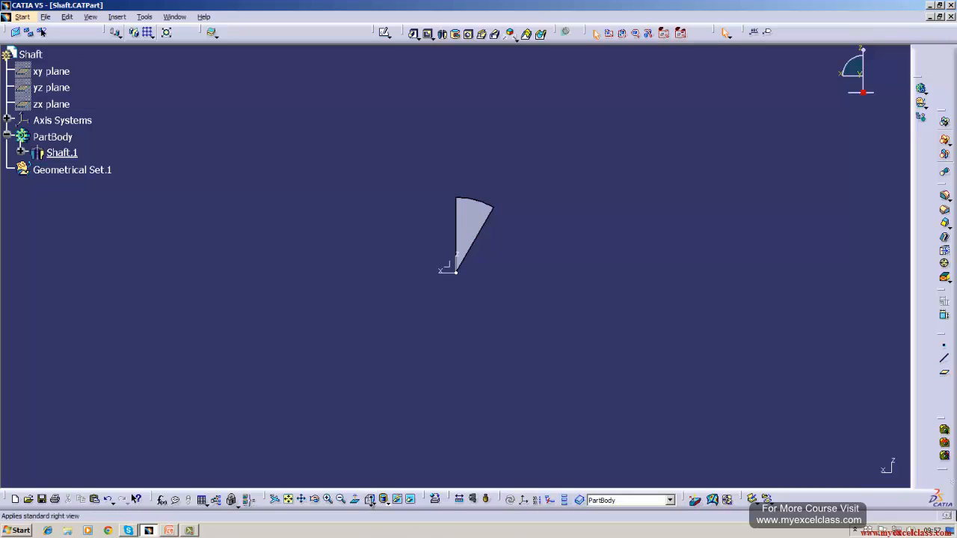
# Switch to an isometric view, set the shaft's second angle to 50 degrees and apply it.
pyautogui.click(369, 503)
pyautogui.click(378, 422)
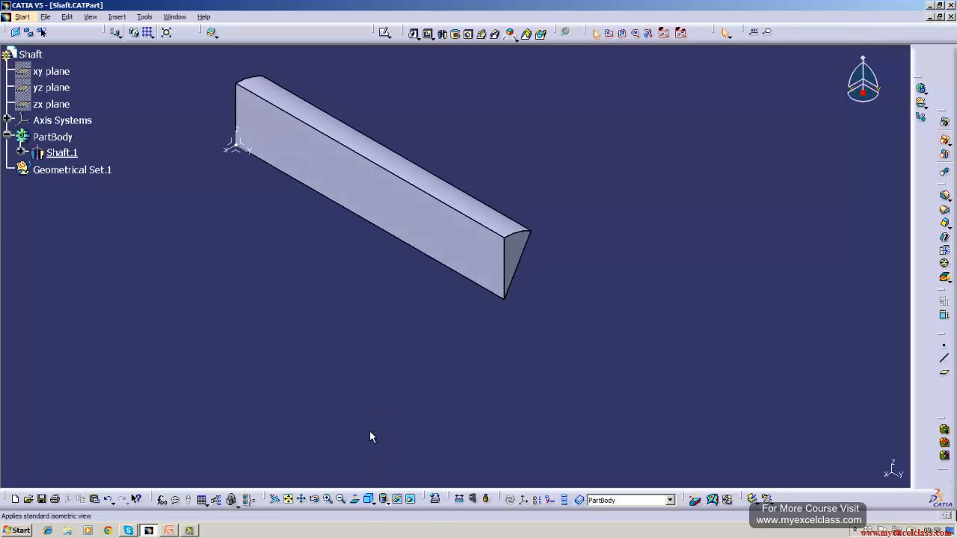
pyautogui.doubleClick(62, 153)
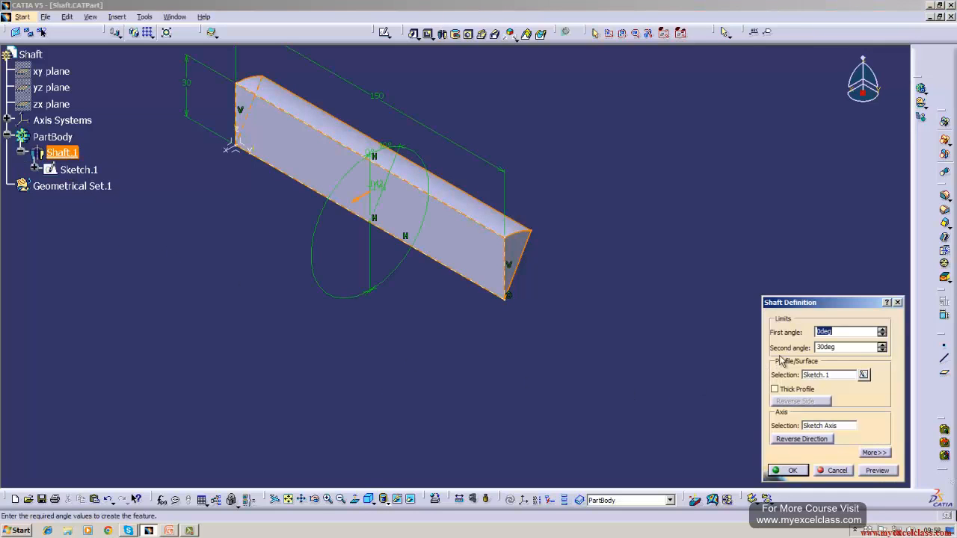
pyautogui.click(841, 348)
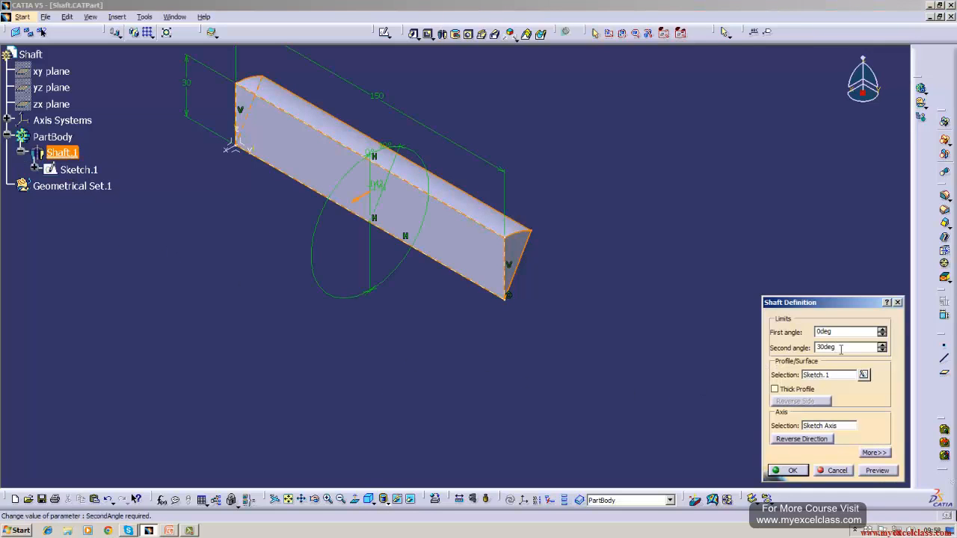
pyautogui.press('BackSpace')
pyautogui.press('Return')
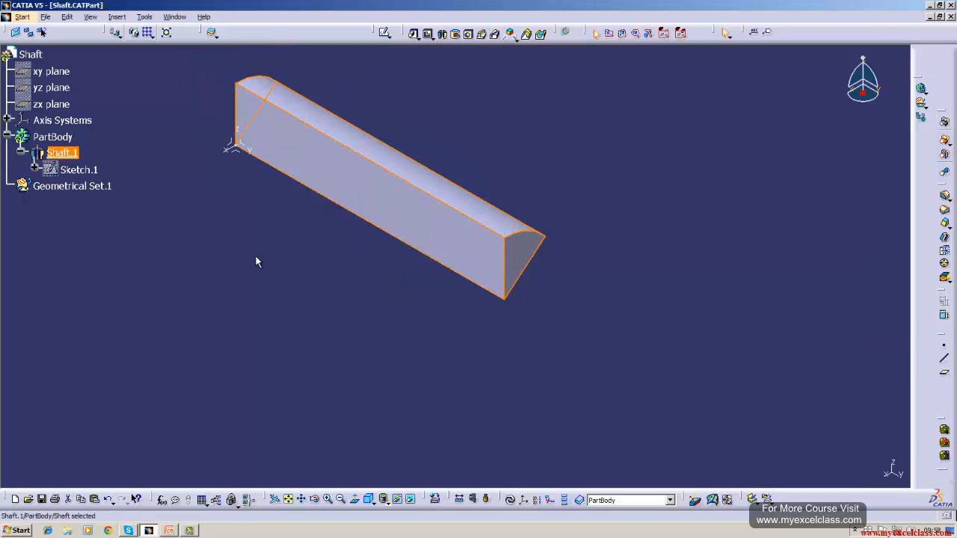
pyautogui.doubleClick(62, 153)
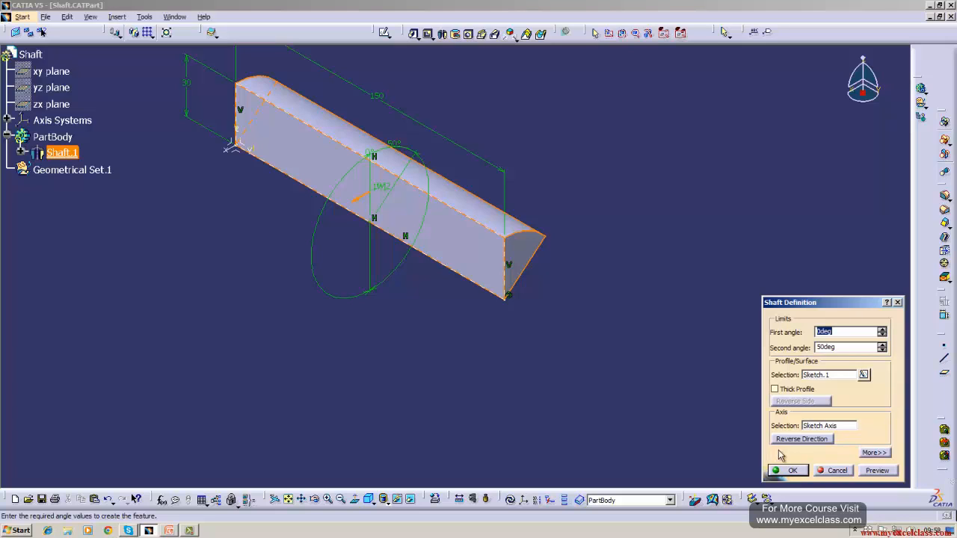
pyautogui.click(798, 473)
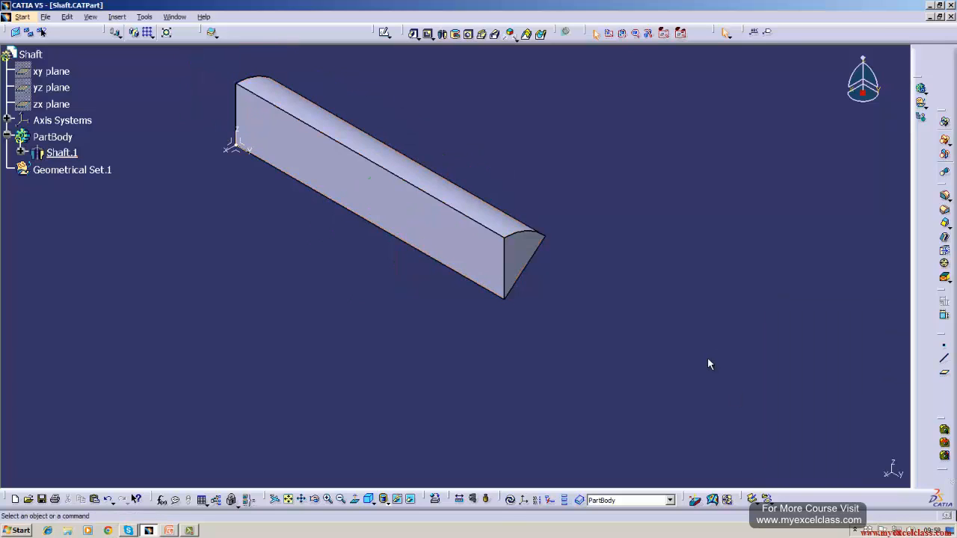
# Open the shaft's sketch and draw a horizontal line between the rectangle's two vertical sides, just below its upper edge.
pyautogui.click(509, 500)
pyautogui.click(21, 153)
pyautogui.doubleClick(77, 171)
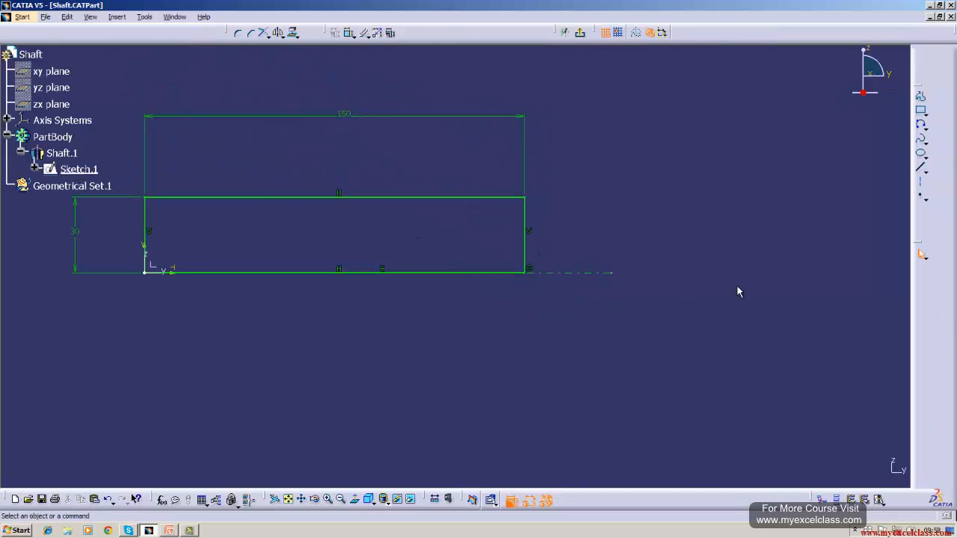
pyautogui.click(921, 167)
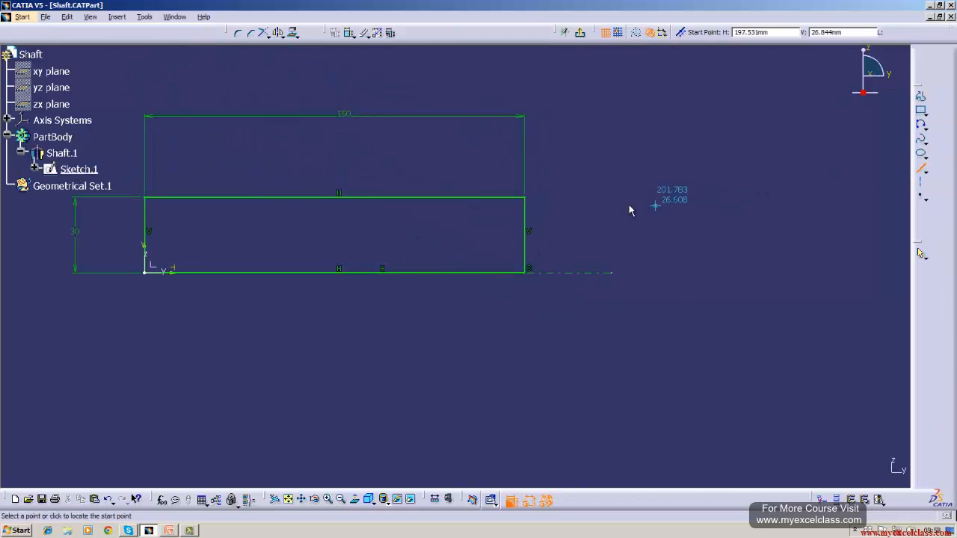
pyautogui.click(525, 209)
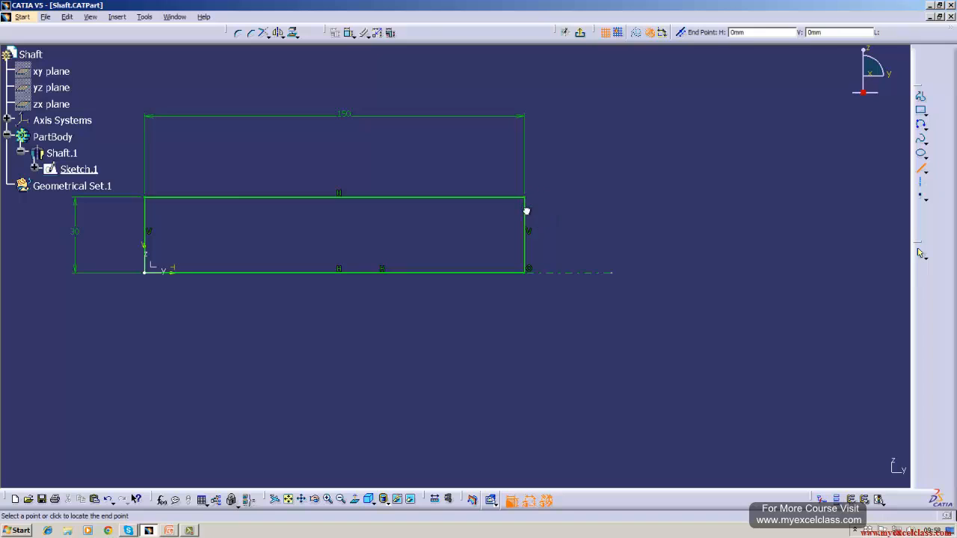
pyautogui.click(146, 211)
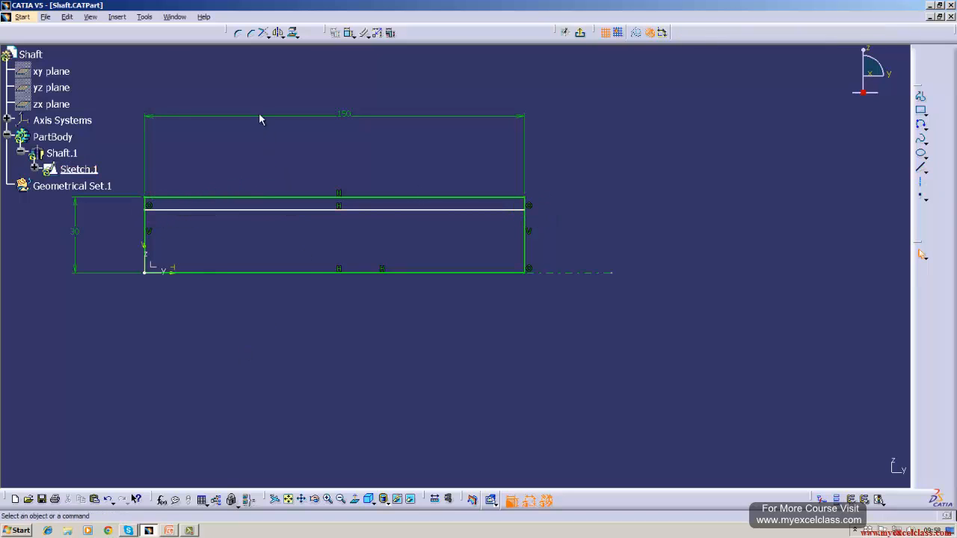
# Trim both vertical sides of the rectangle to the new line, converting the length constraint into a distance when asked.
pyautogui.click(264, 35)
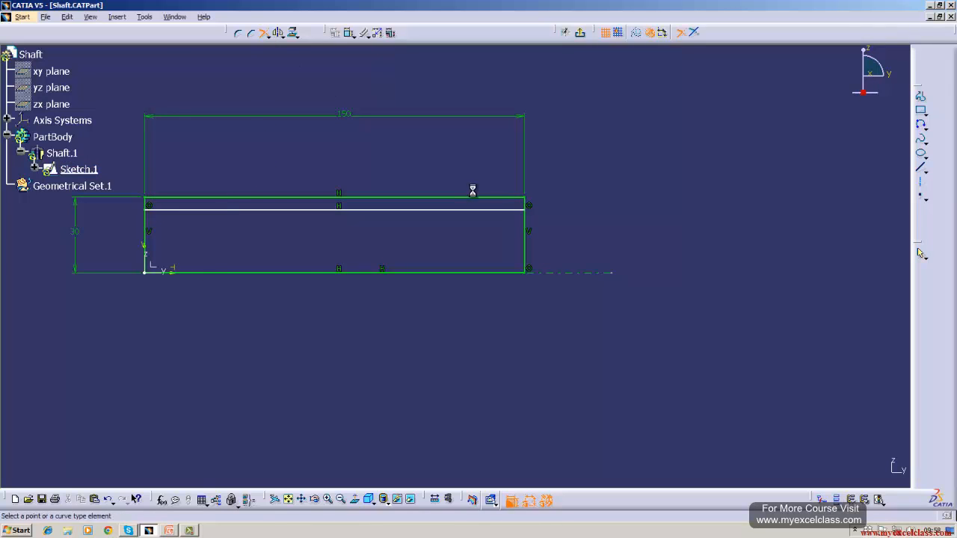
pyautogui.click(525, 205)
pyautogui.click(509, 210)
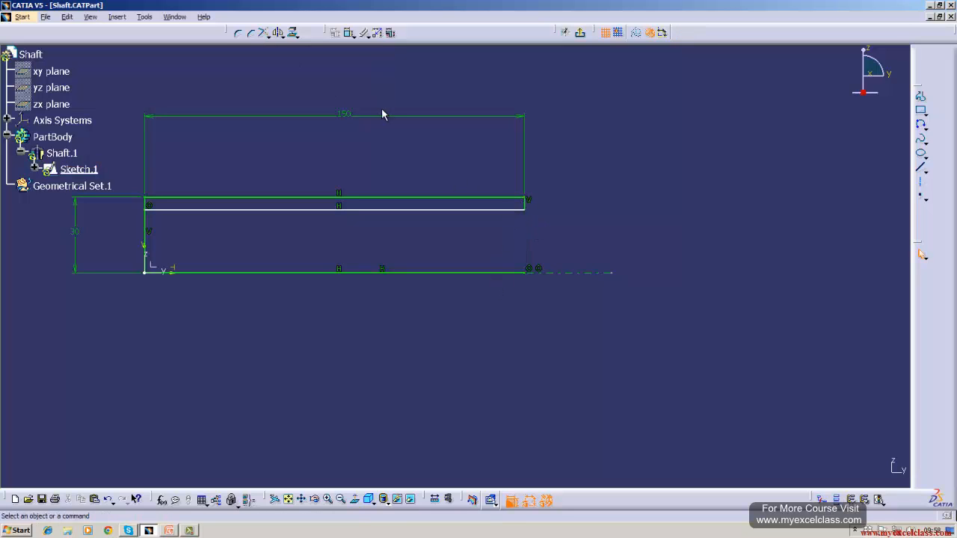
pyautogui.click(349, 34)
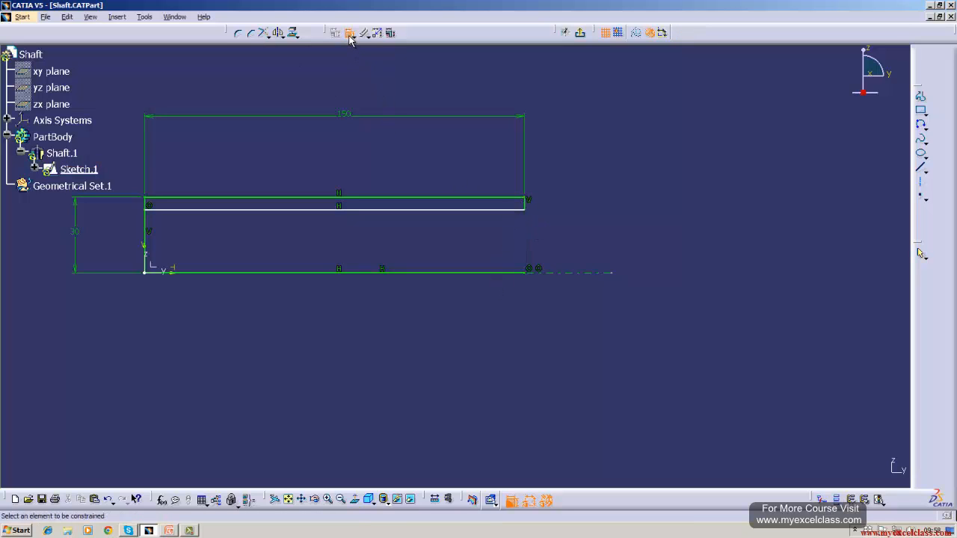
pyautogui.click(265, 34)
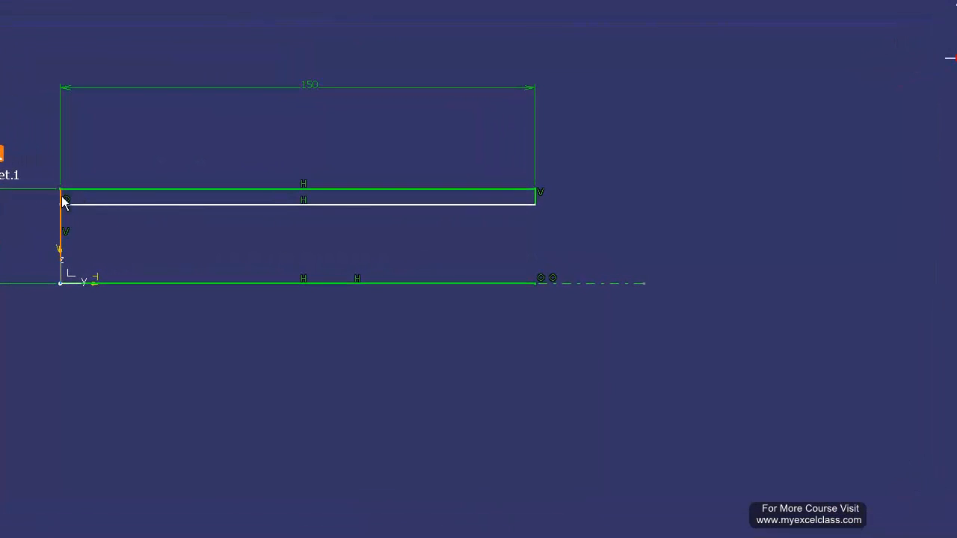
pyautogui.click(145, 213)
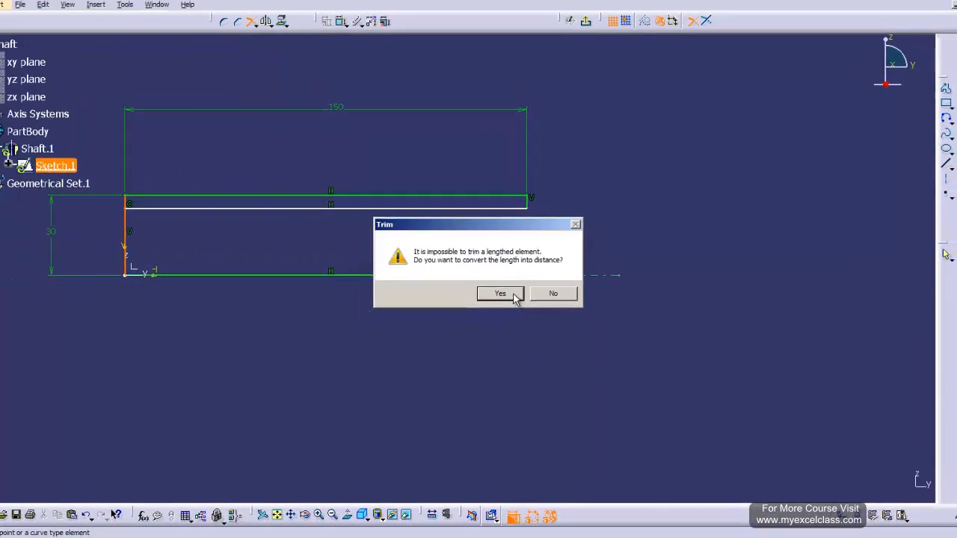
pyautogui.click(502, 304)
pyautogui.click(277, 209)
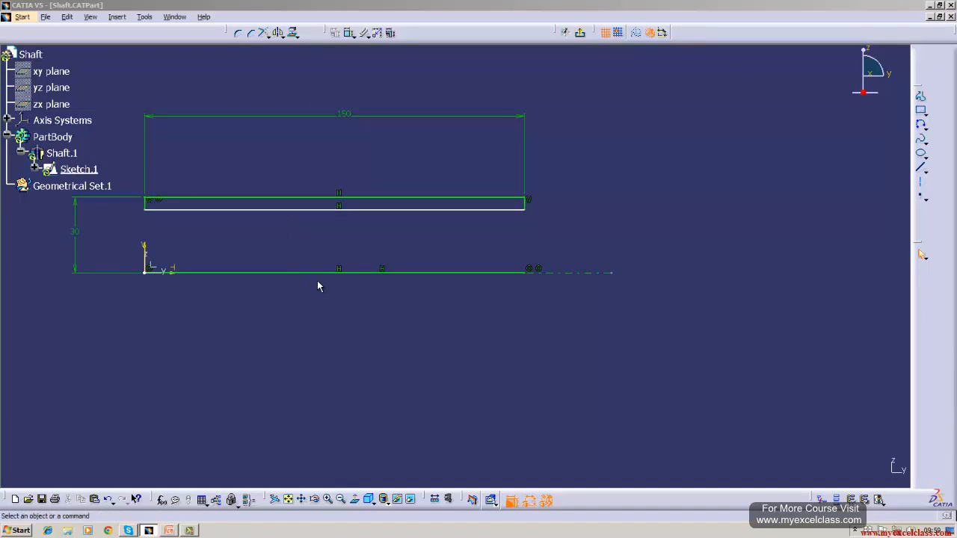
# Delete the rectangle's lower line along the axis, exit the sketch and update the part.
pyautogui.click(322, 273)
pyautogui.rightClick(323, 274)
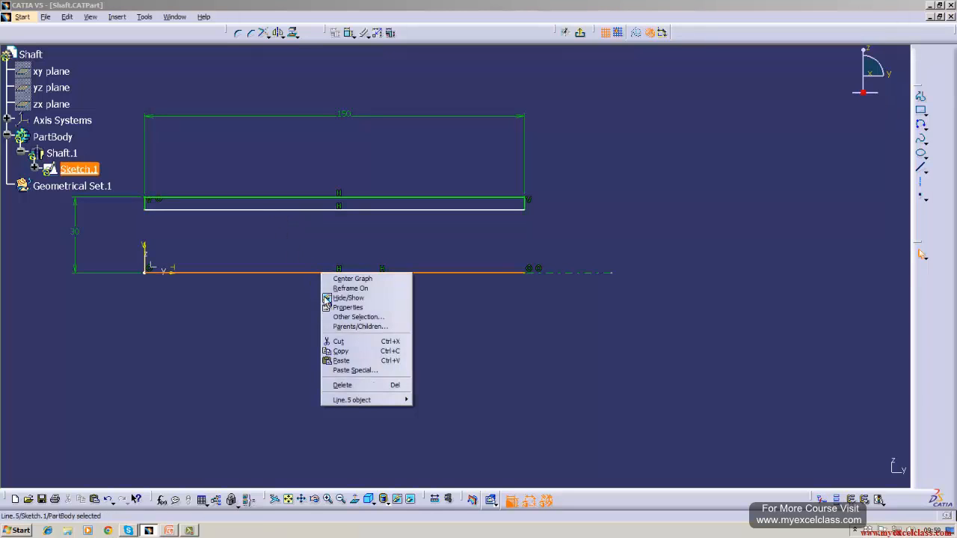
pyautogui.click(339, 384)
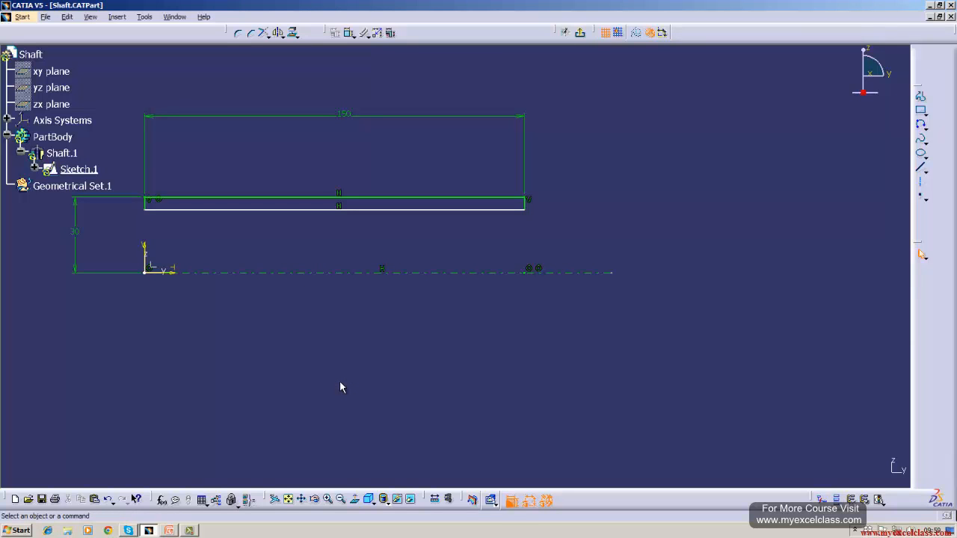
pyautogui.click(580, 34)
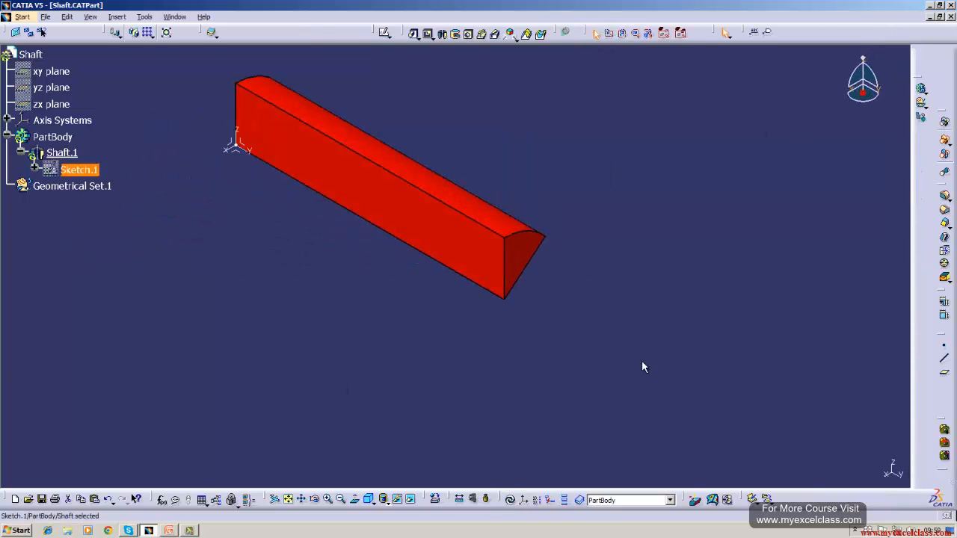
pyautogui.click(510, 499)
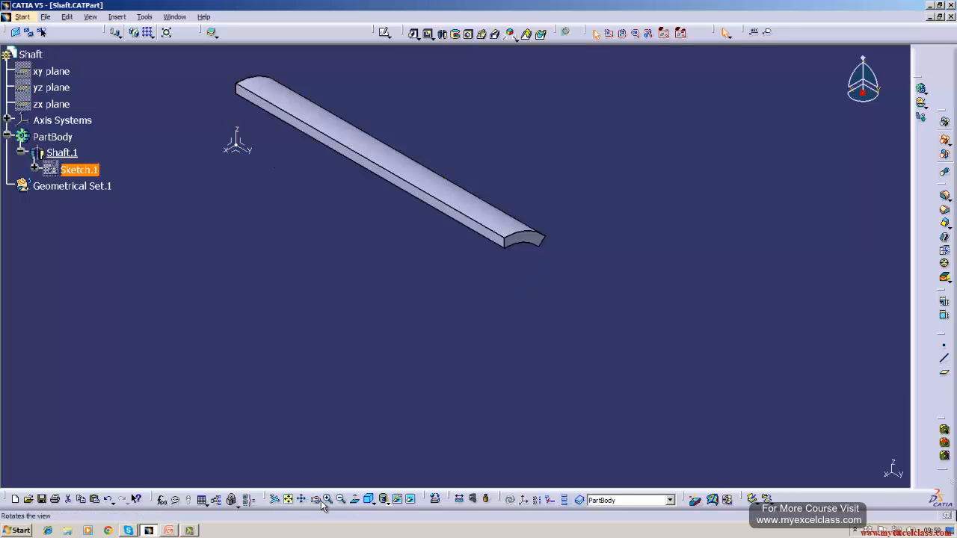
# Edit the shaft with the thin profile, set its second angle to 120 degrees and apply it.
pyautogui.moveTo(422, 427); pyautogui.dragTo(449, 338)
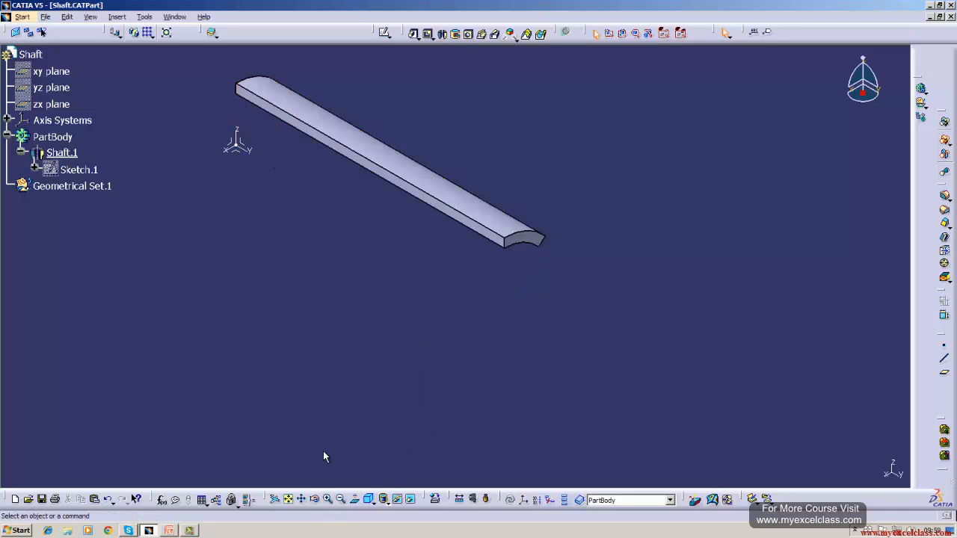
pyautogui.click(316, 501)
pyautogui.moveTo(468, 387)
pyautogui.mouseDown()
pyautogui.moveTo(468, 286)
pyautogui.moveTo(395, 225)
pyautogui.moveTo(324, 315)
pyautogui.moveTo(454, 388)
pyautogui.mouseUp()
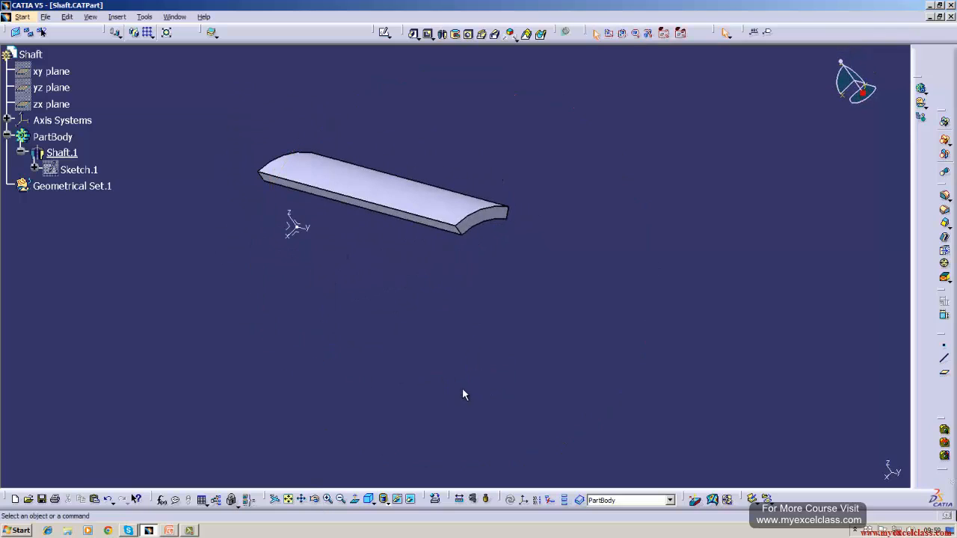
pyautogui.doubleClick(61, 152)
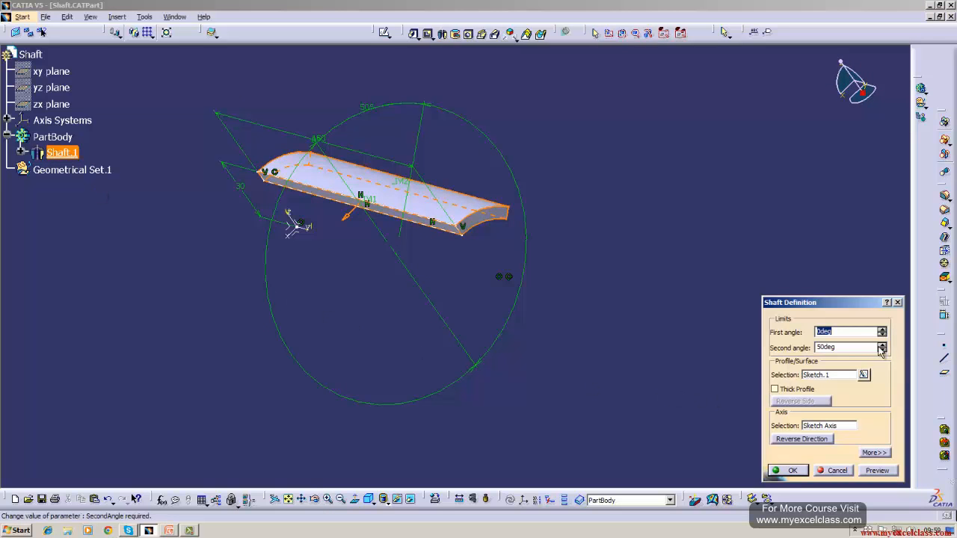
pyautogui.click(853, 347)
pyautogui.press('BackSpace')
pyautogui.press('BackSpace')
pyautogui.press('BackSpace')
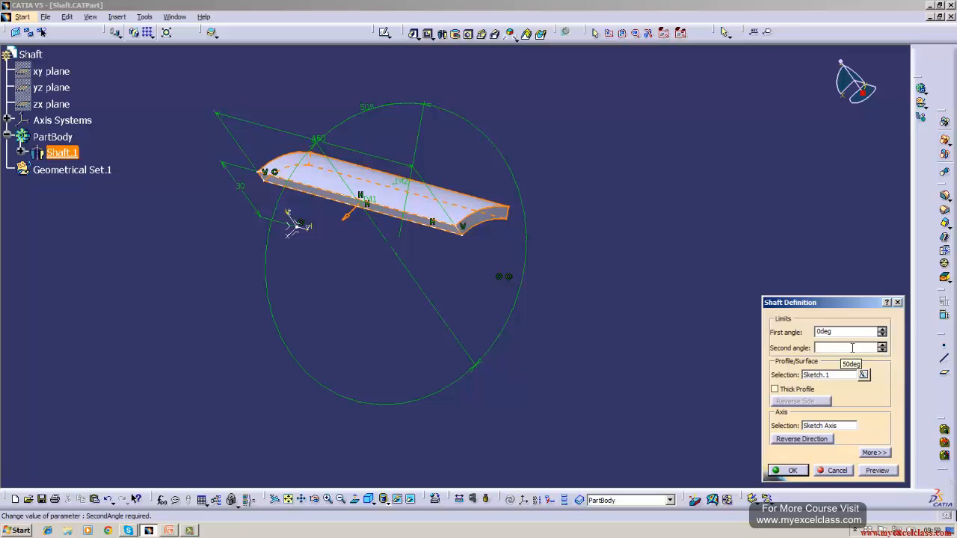
pyautogui.press('Return')
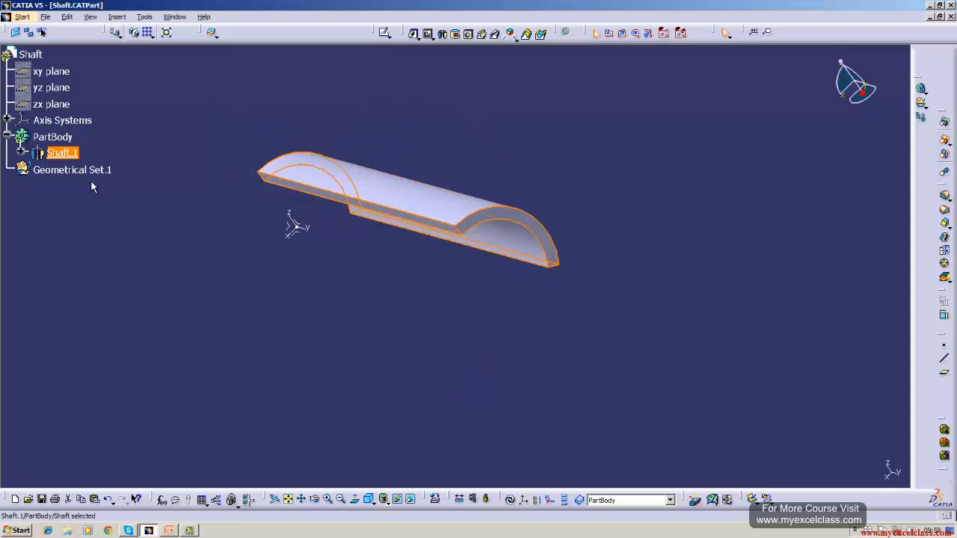
# Reopen the shaft definition, set the second angle to 300 degrees, apply it and clear the selection.
pyautogui.doubleClick(62, 152)
pyautogui.click(862, 347)
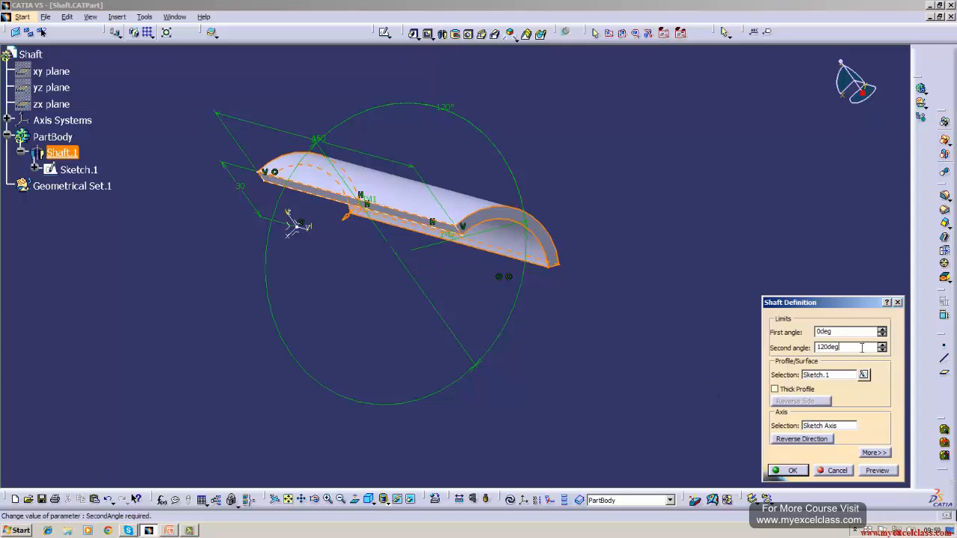
pyautogui.press('BackSpace')
pyautogui.write('300')
pyautogui.press('Return')
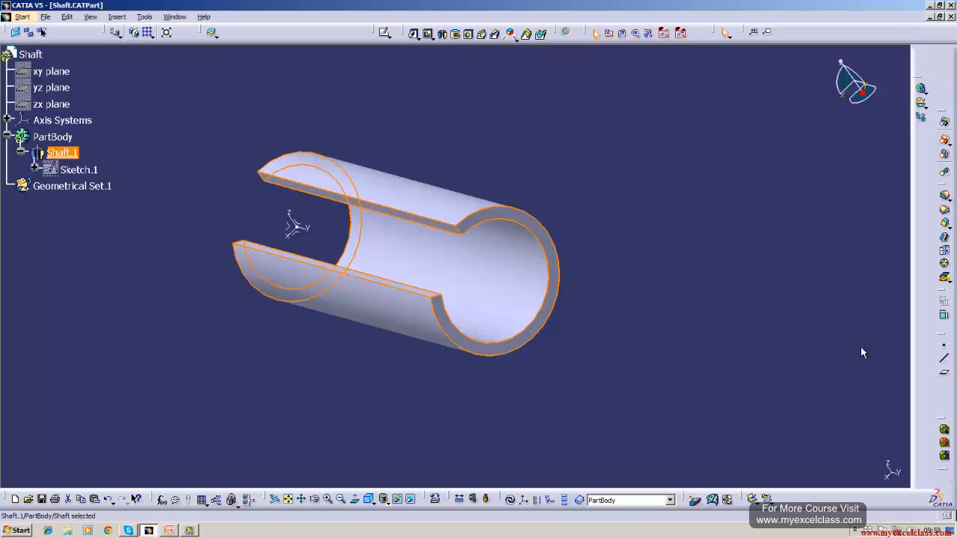
pyautogui.click(424, 449)
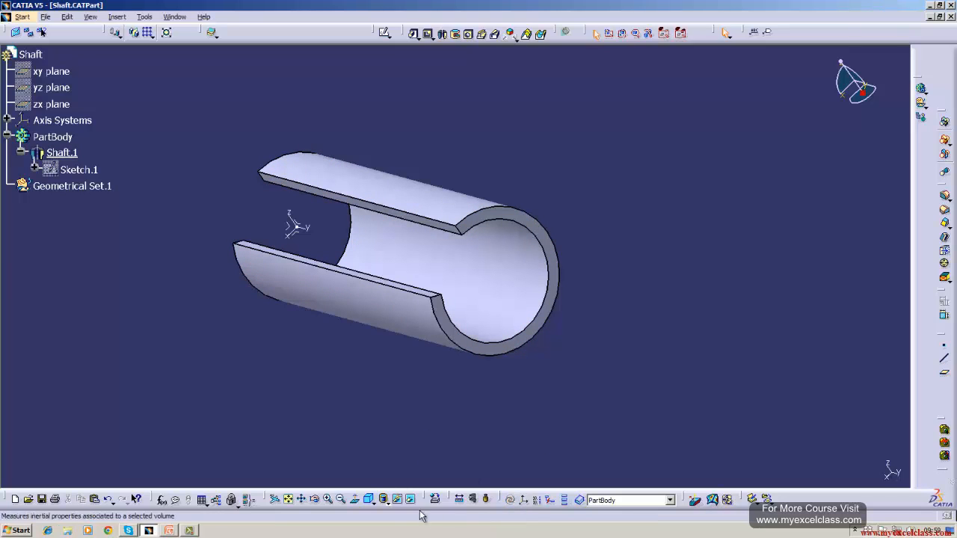
# Show the hollow shaft in isometric view and collapse the PartBody branch of the specification tree.
pyautogui.click(368, 500)
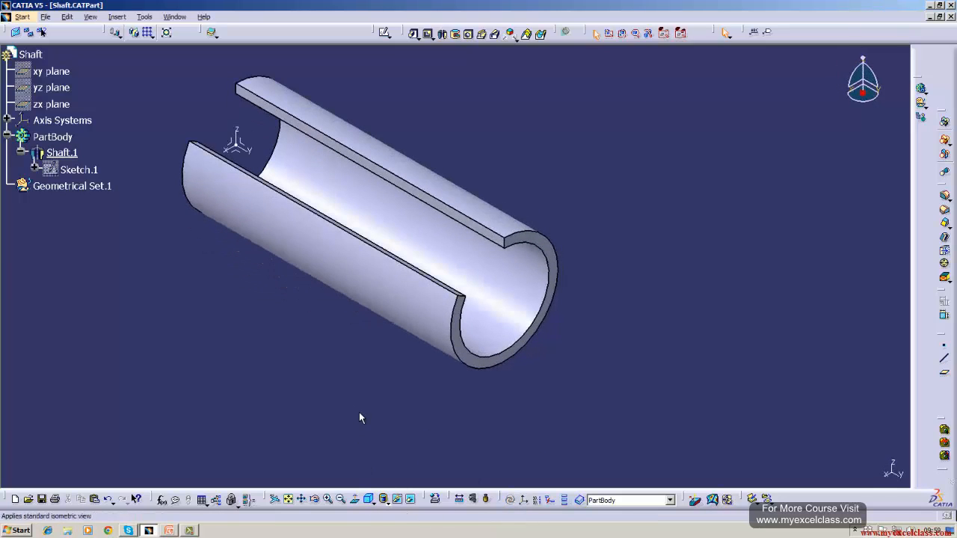
pyautogui.click(7, 136)
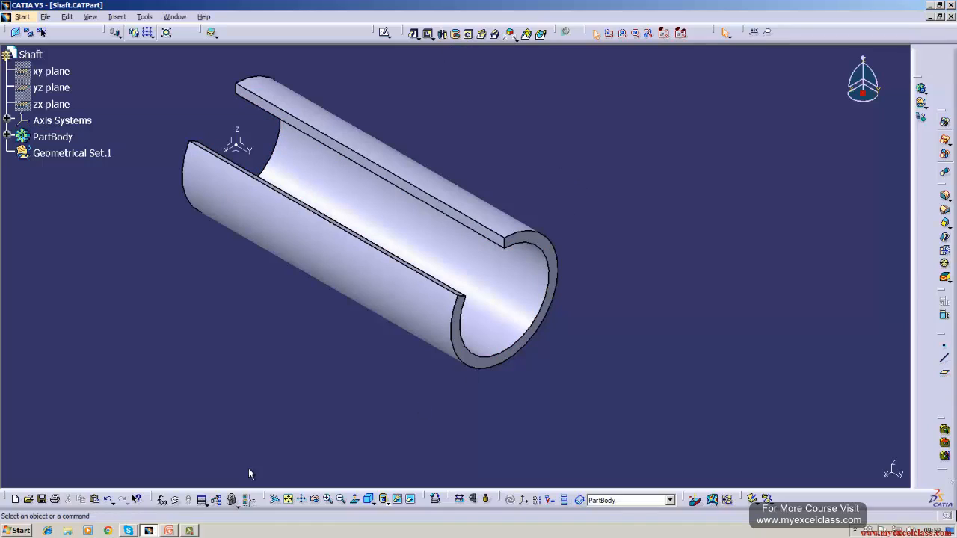
pyautogui.click(169, 531)
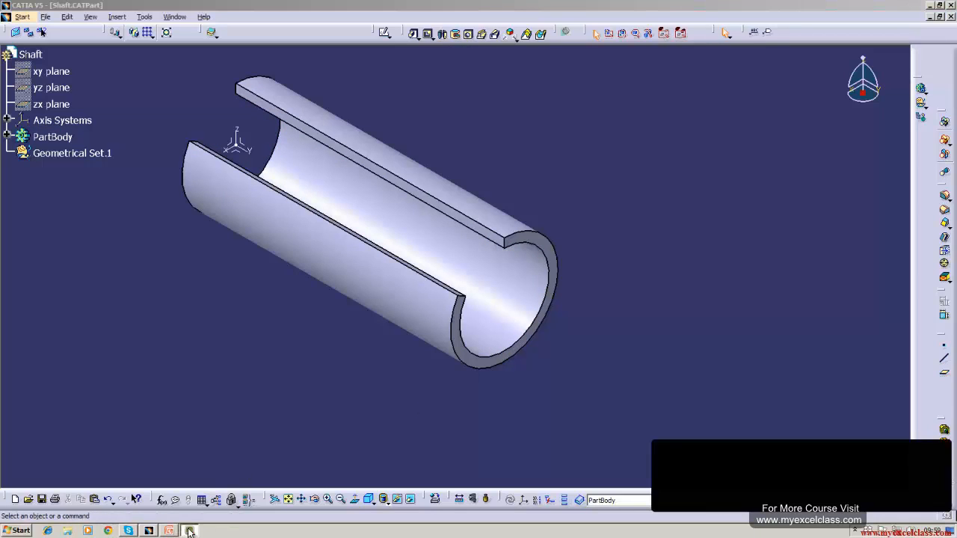